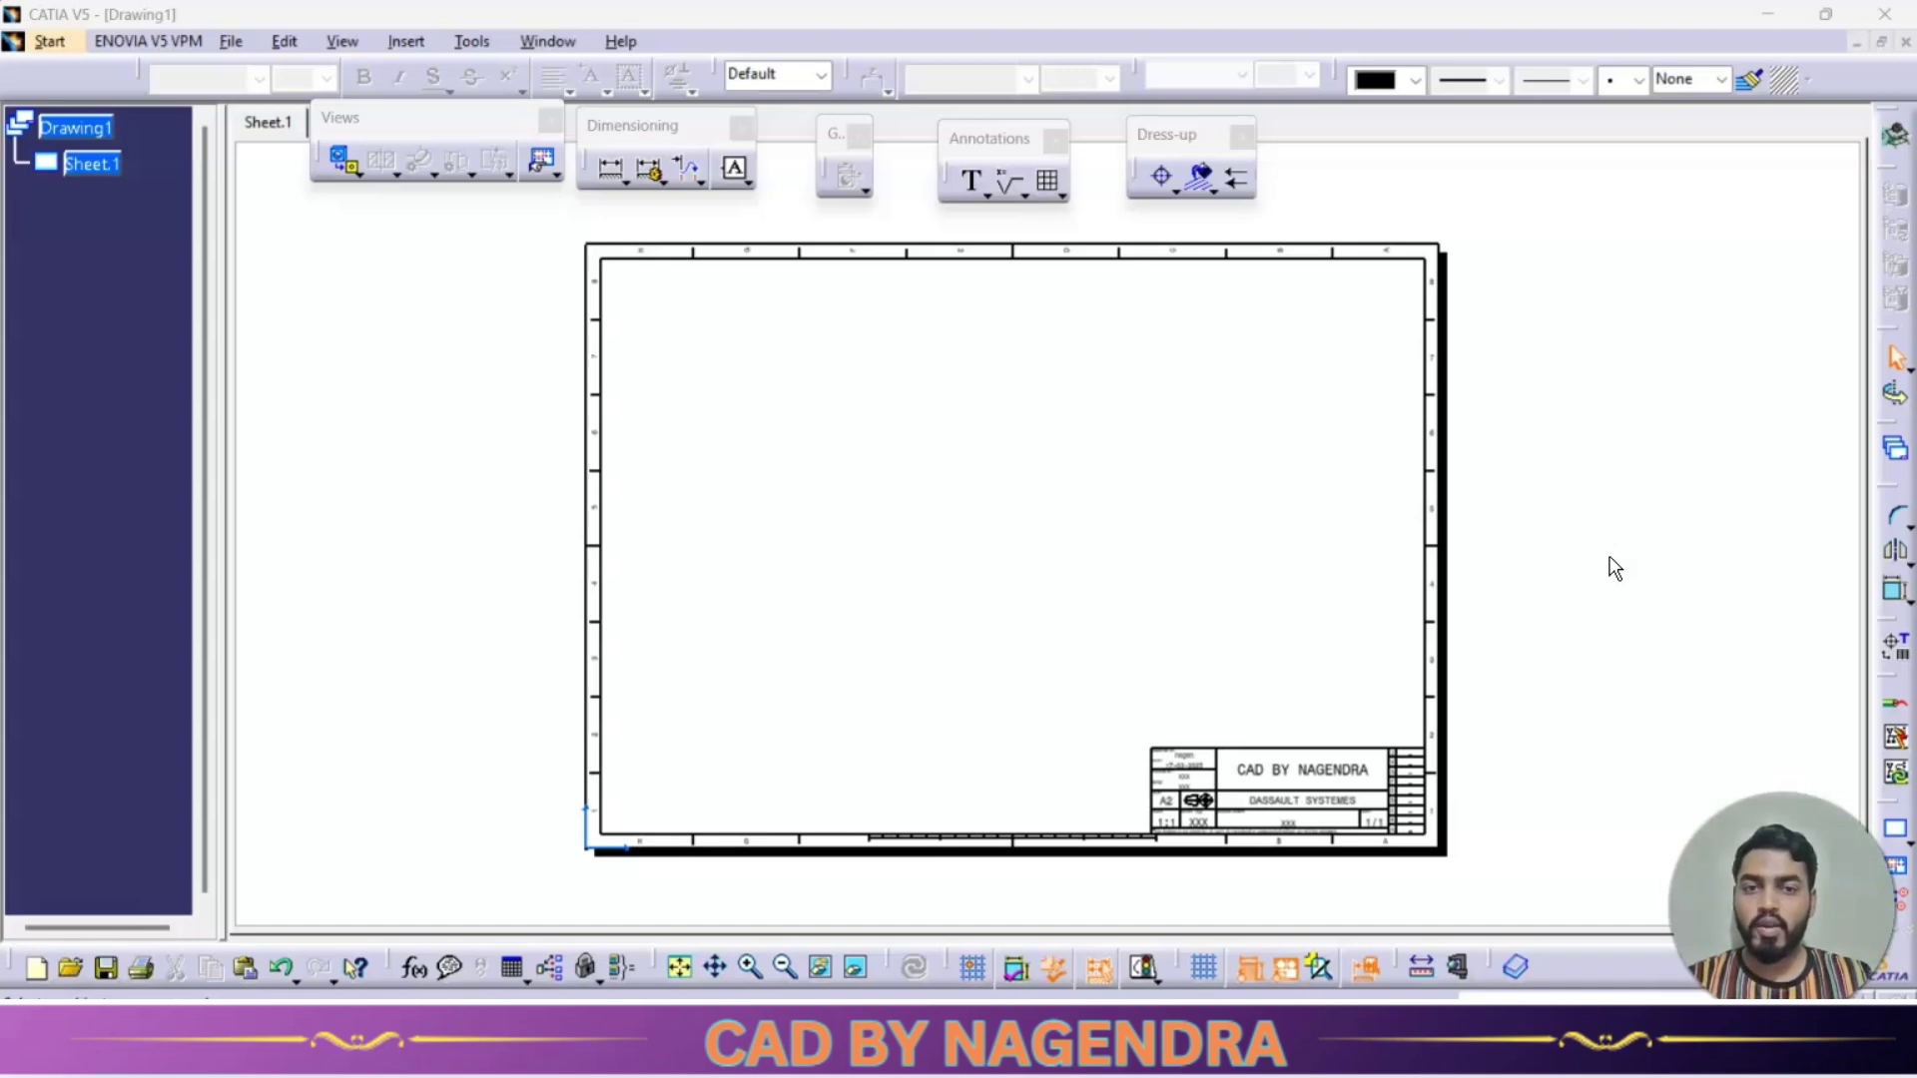
pyautogui.click(1130, 542)
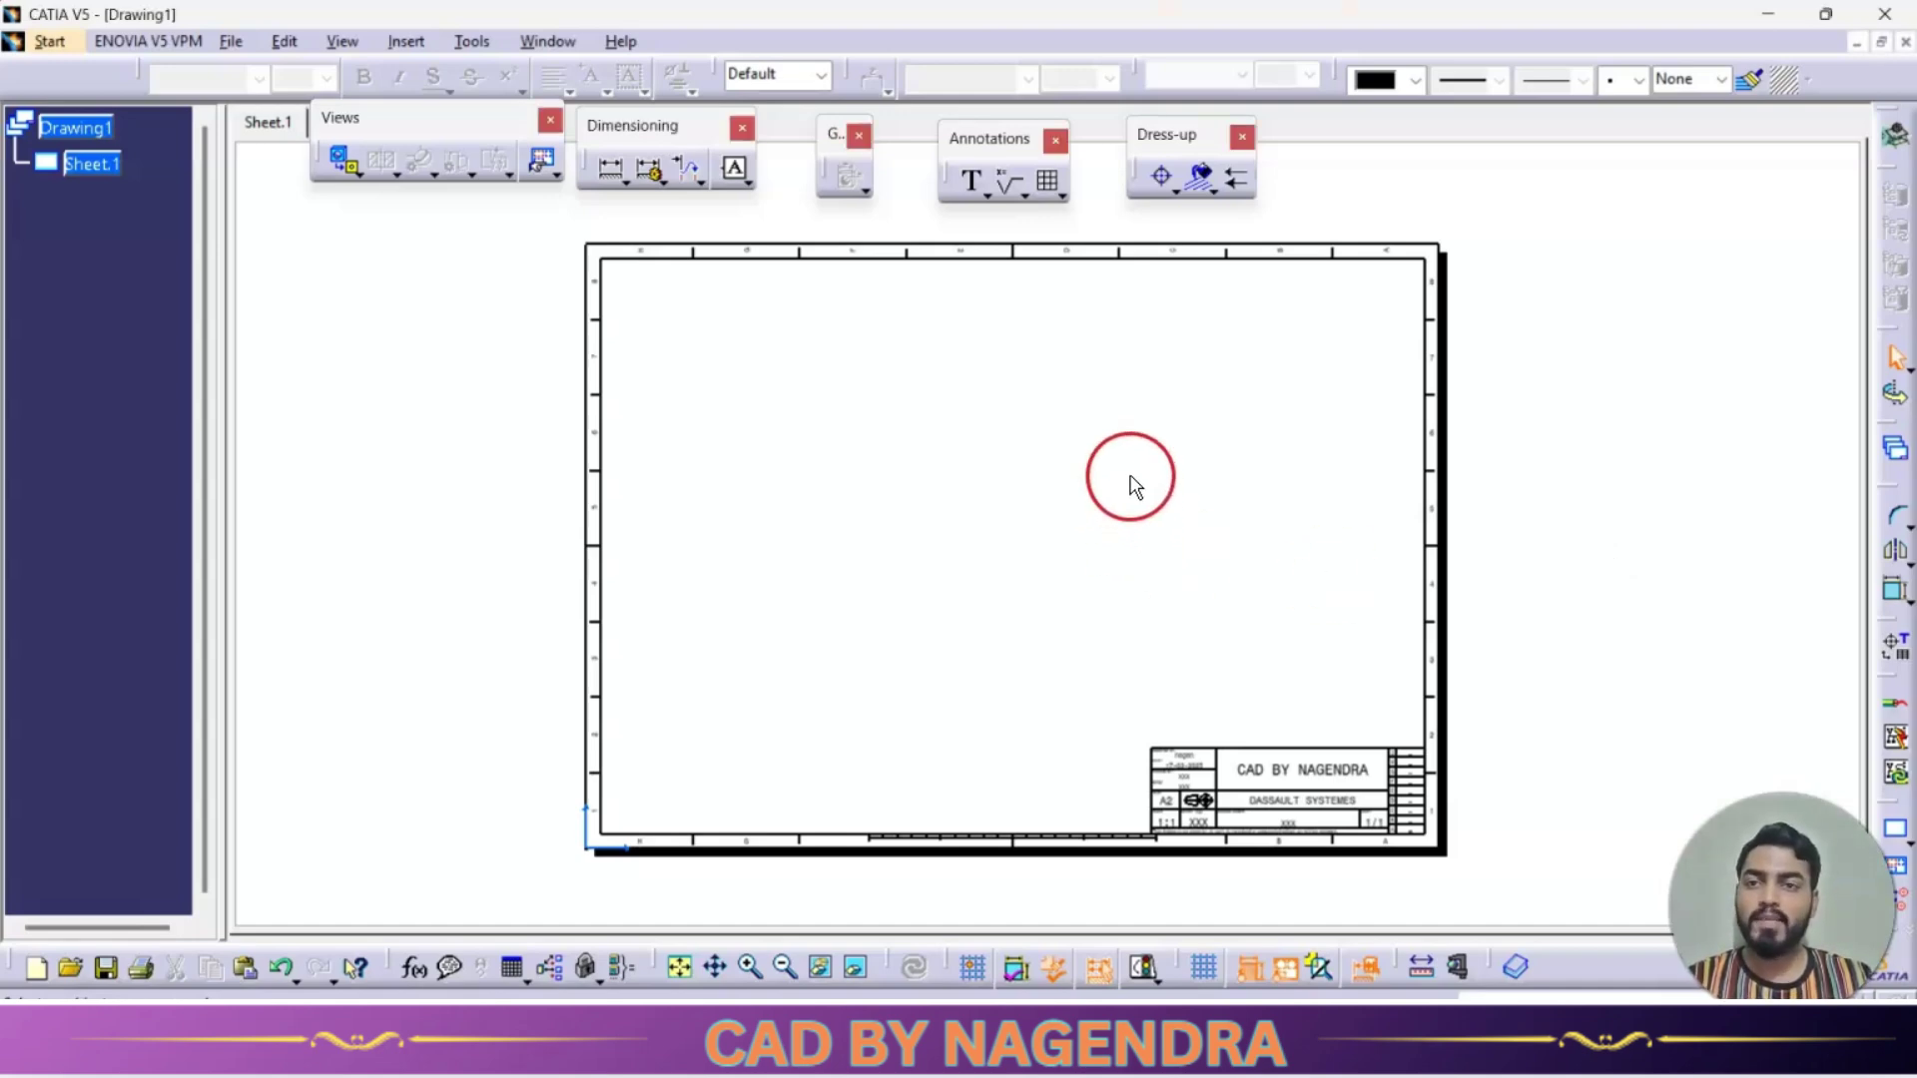
pyautogui.click(404, 40)
pyautogui.moveTo(444, 117)
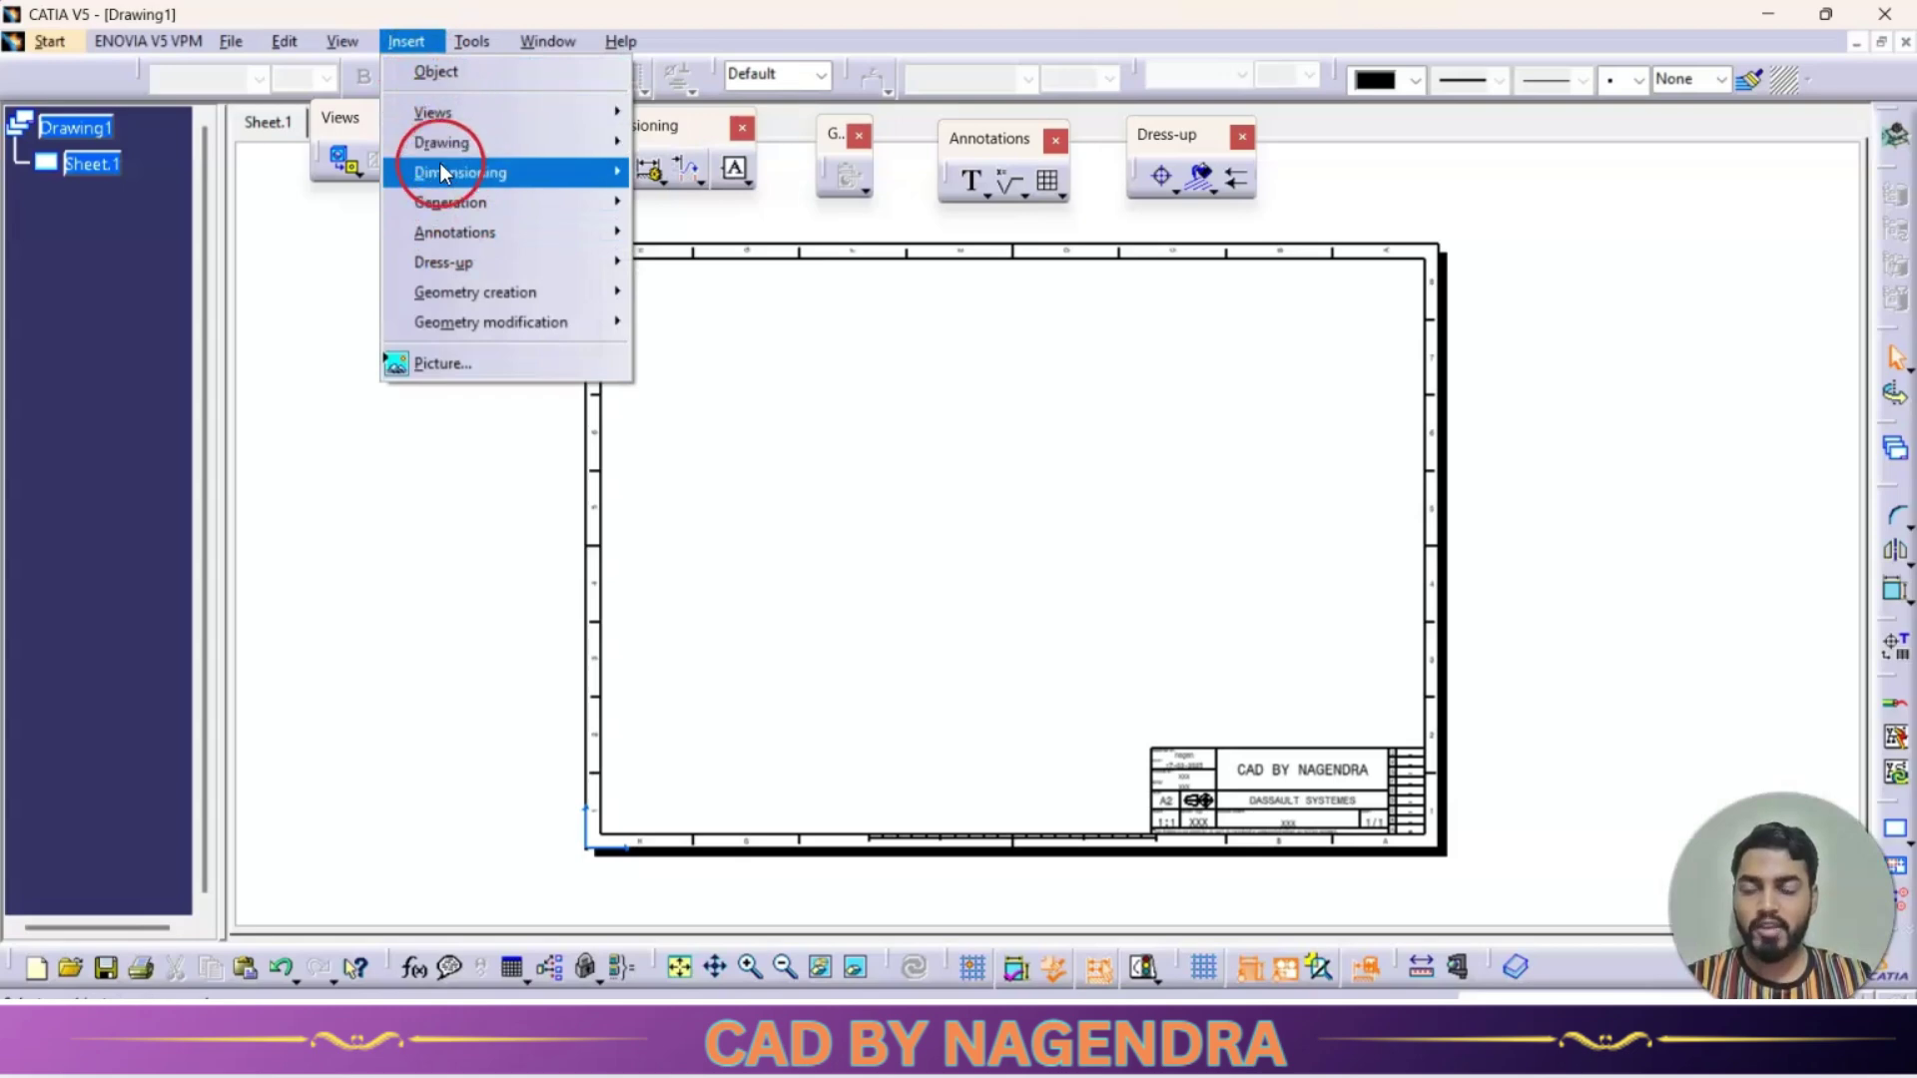
pyautogui.moveTo(487, 242)
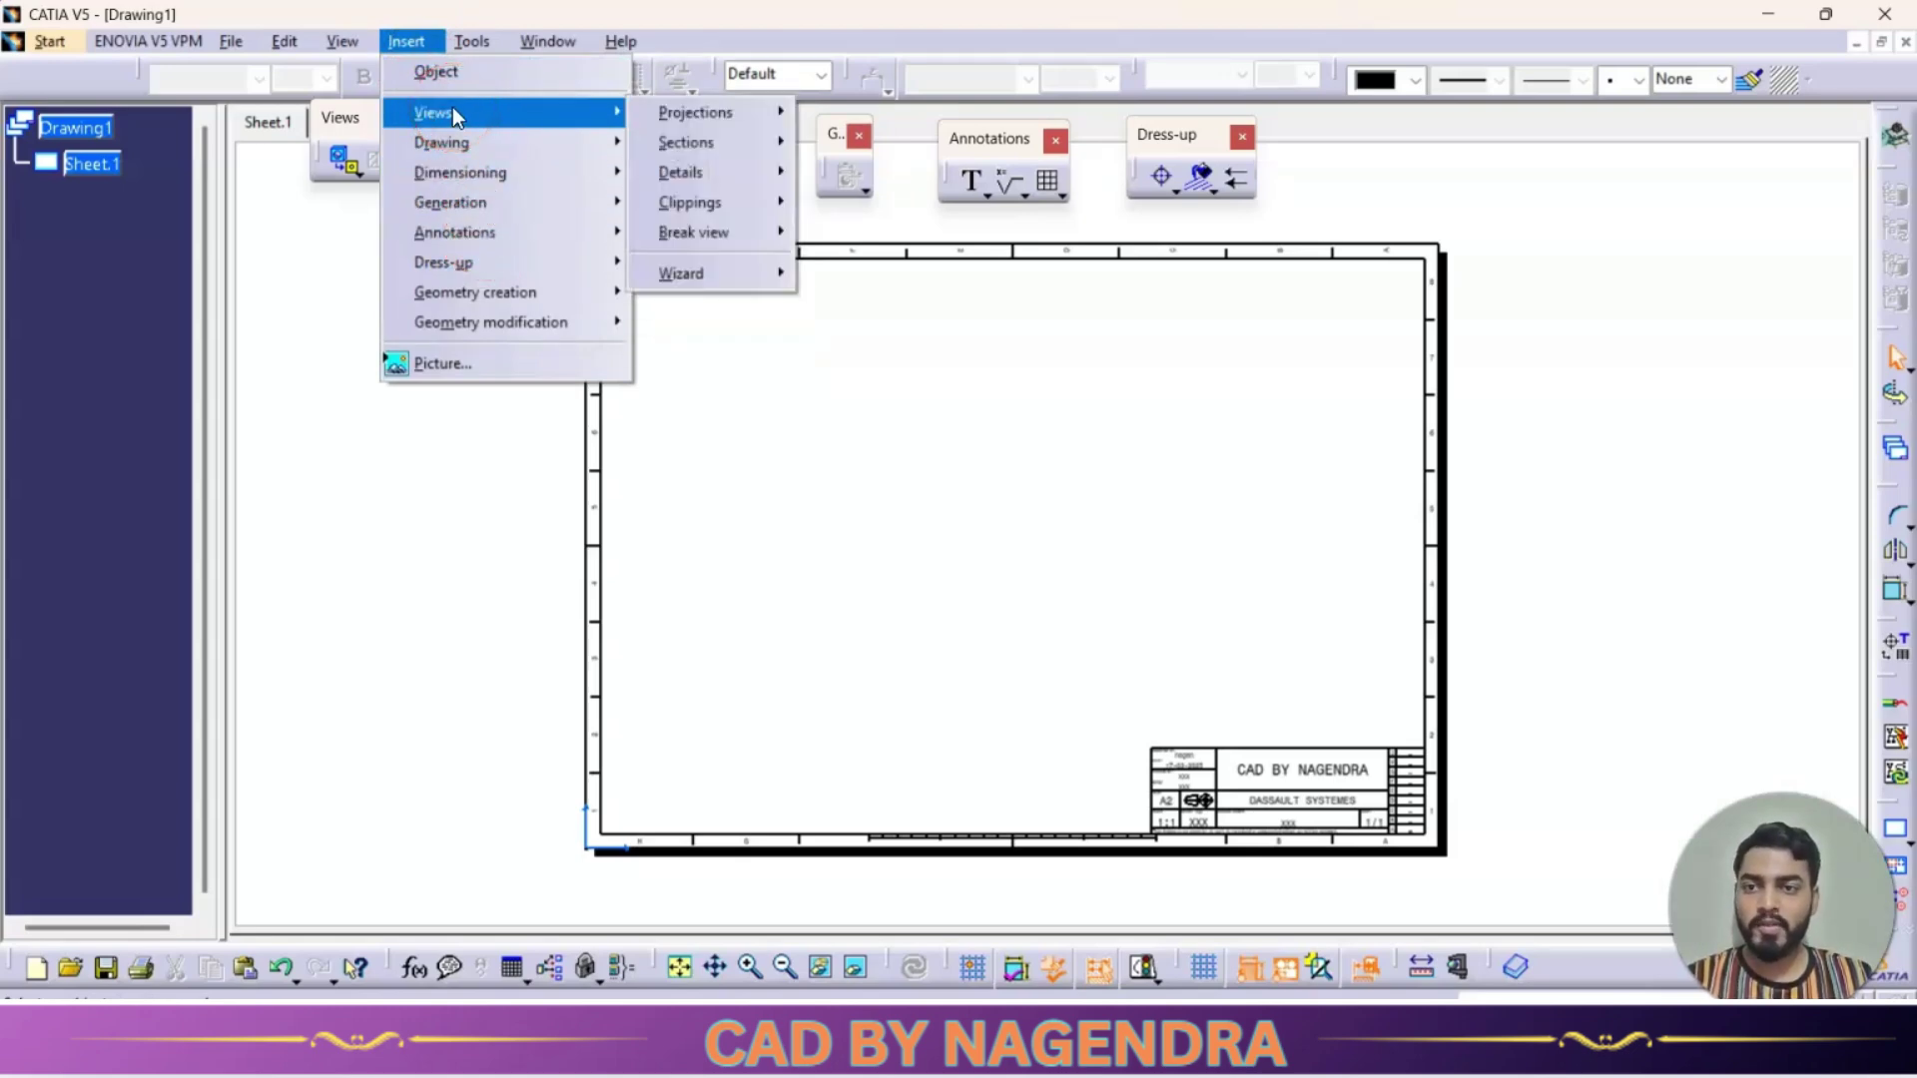
pyautogui.moveTo(452, 204)
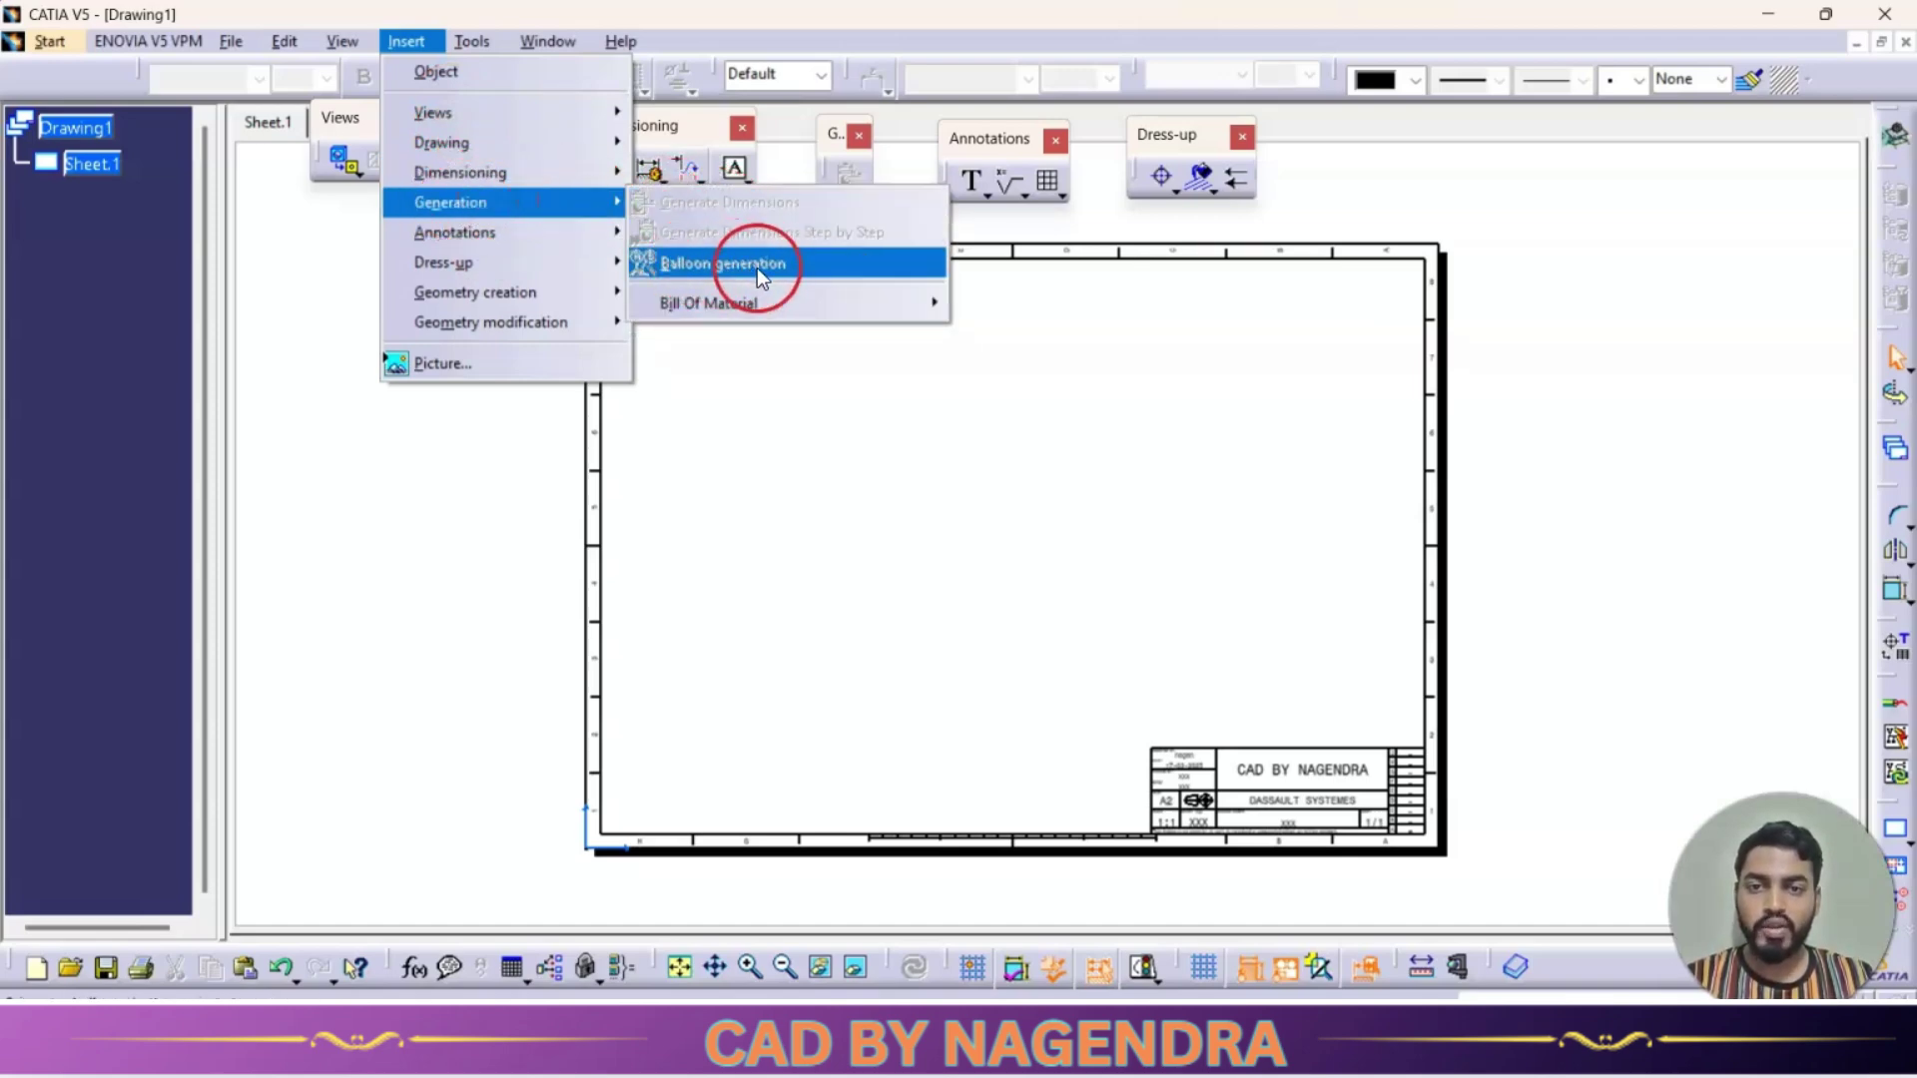
pyautogui.click(763, 268)
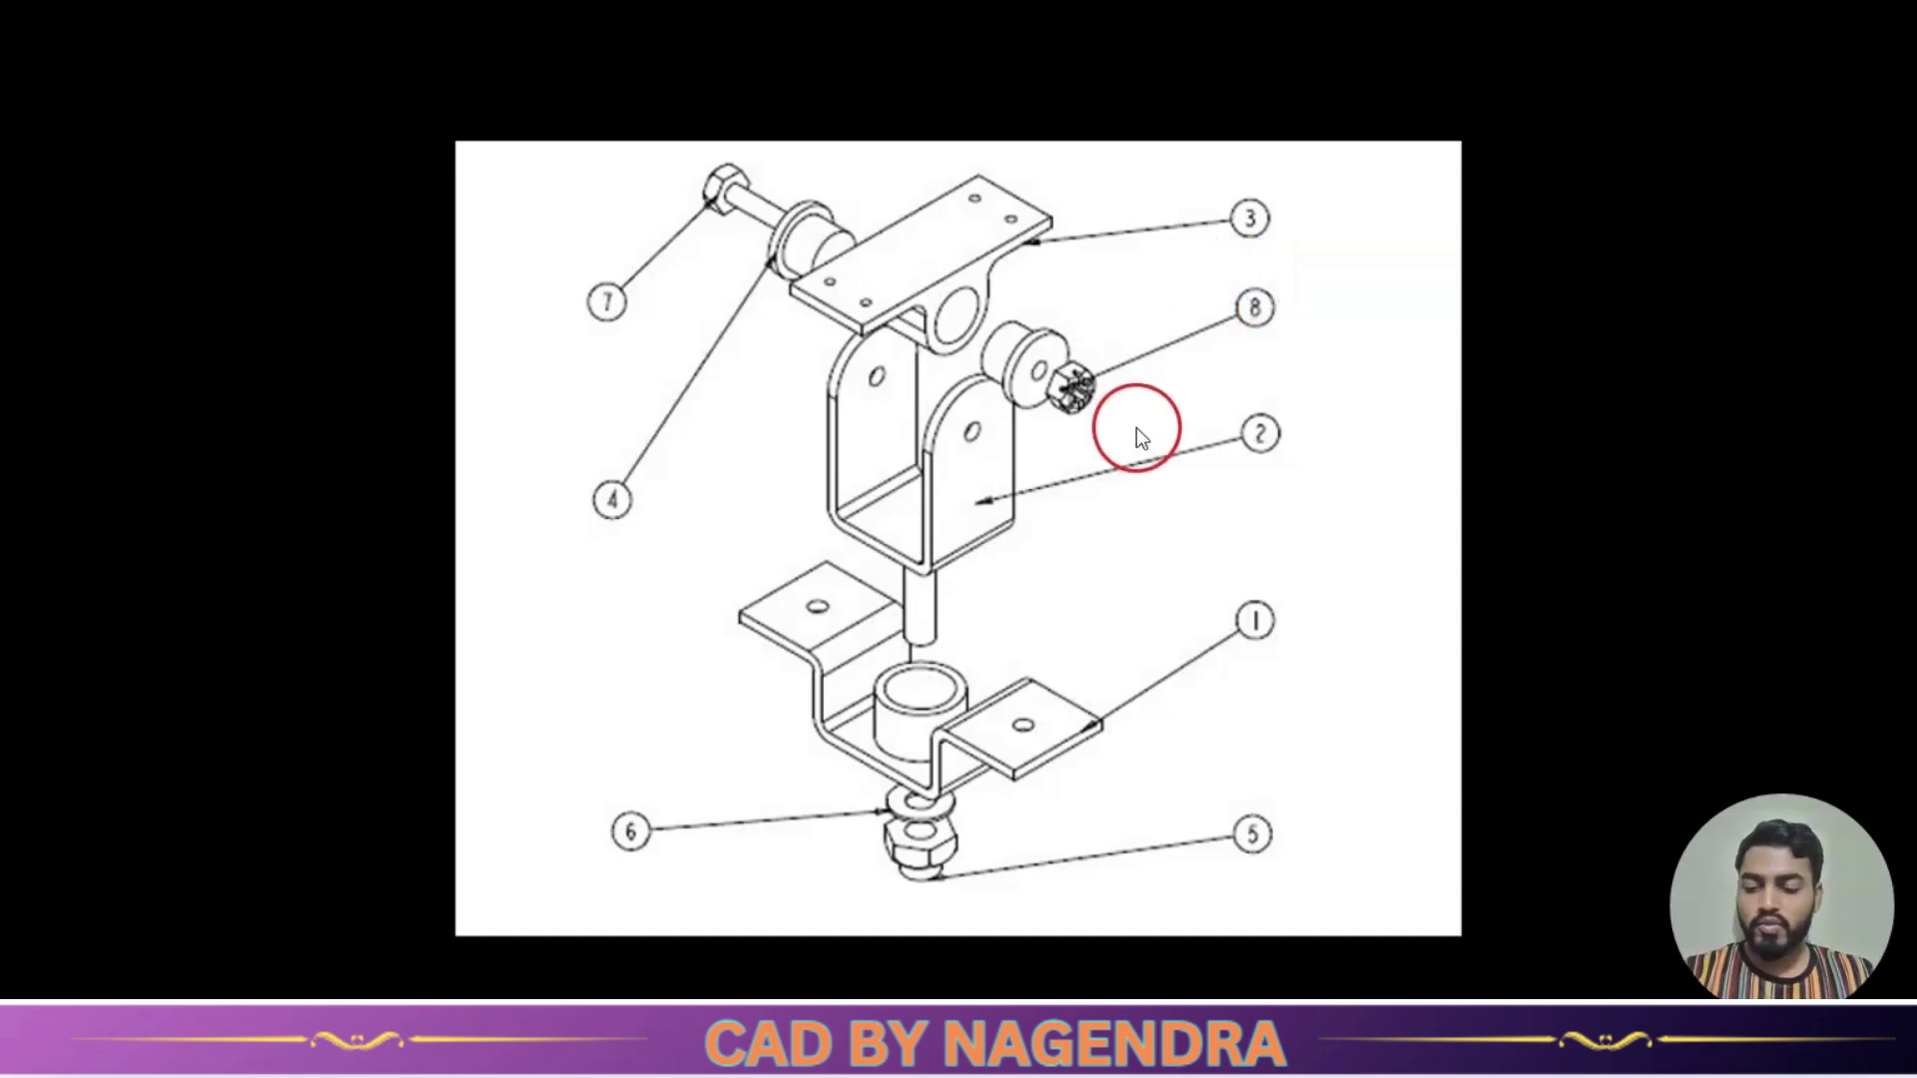
# Step: Switch from the reference balloon image back to the blank Drawing1 sheet in CATIA V5
pyautogui.hotkey('alt', 'Tab')
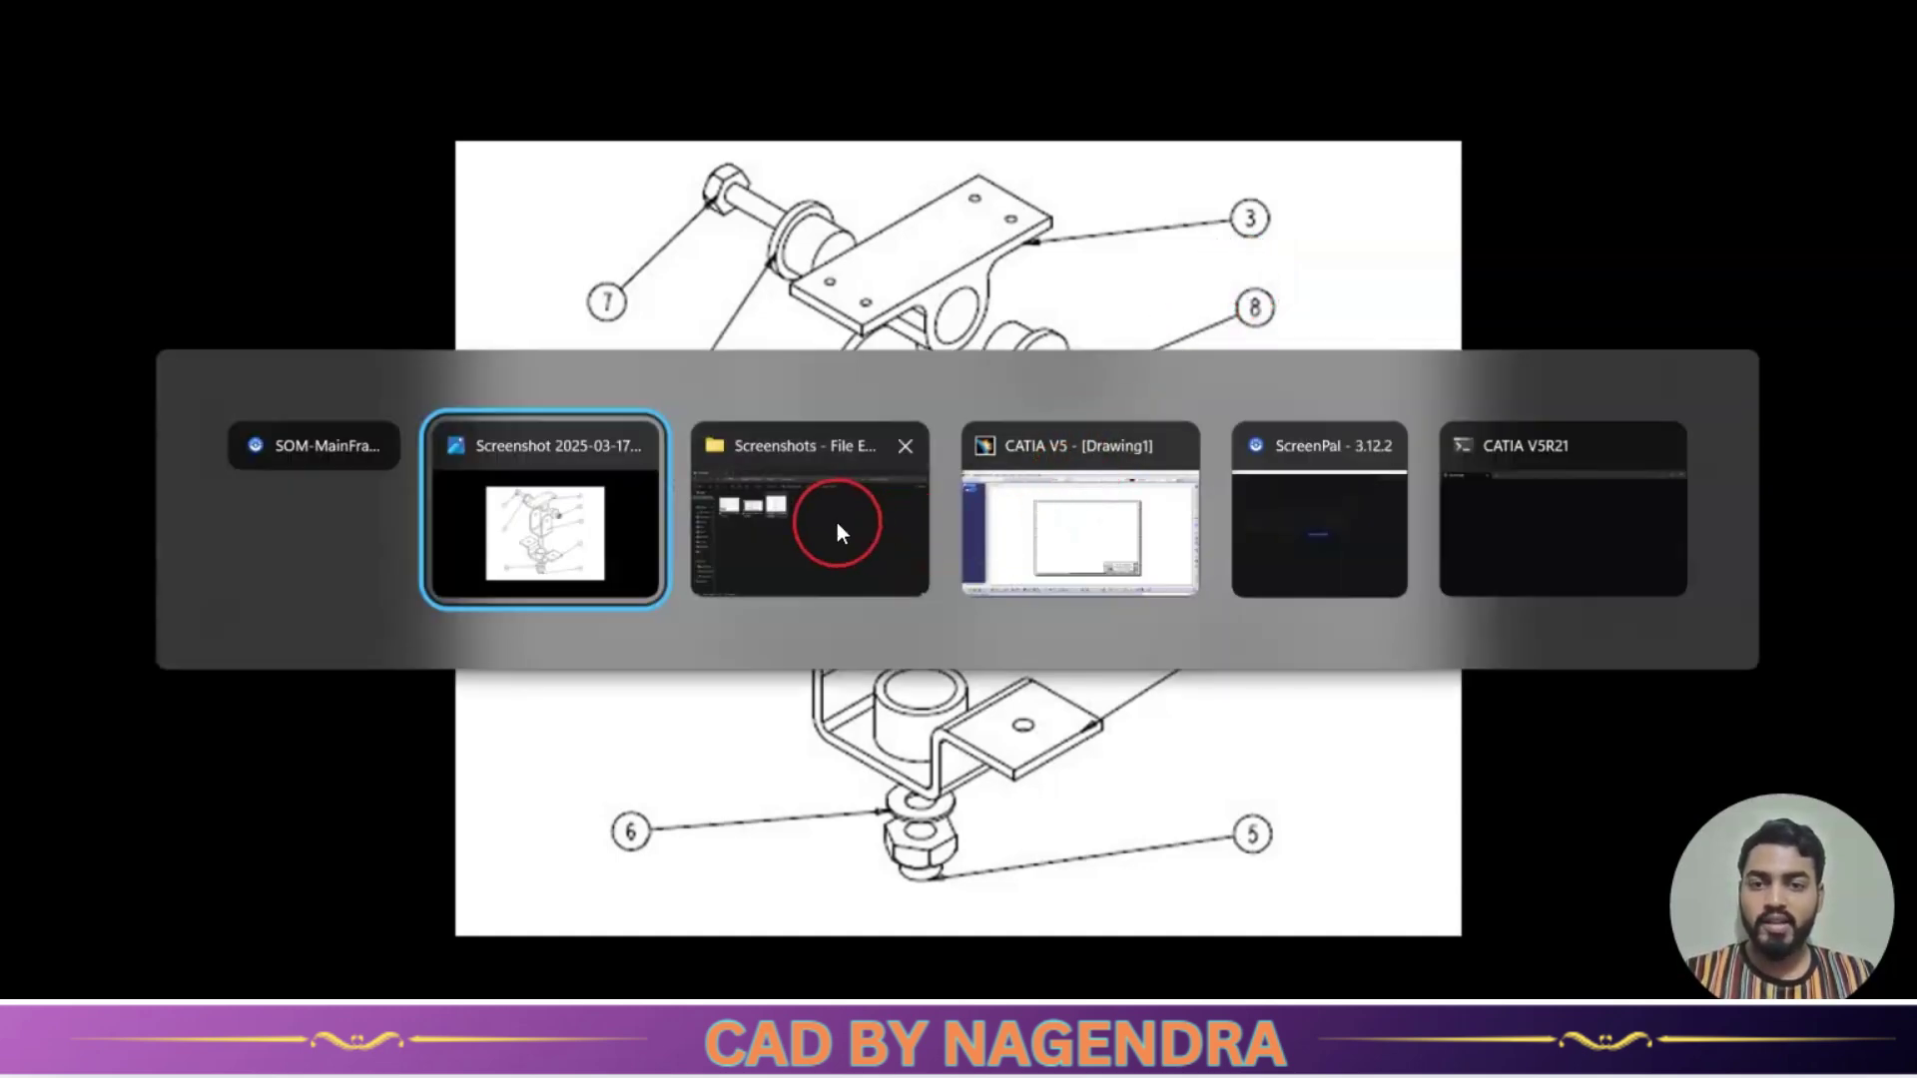
pyautogui.click(1105, 547)
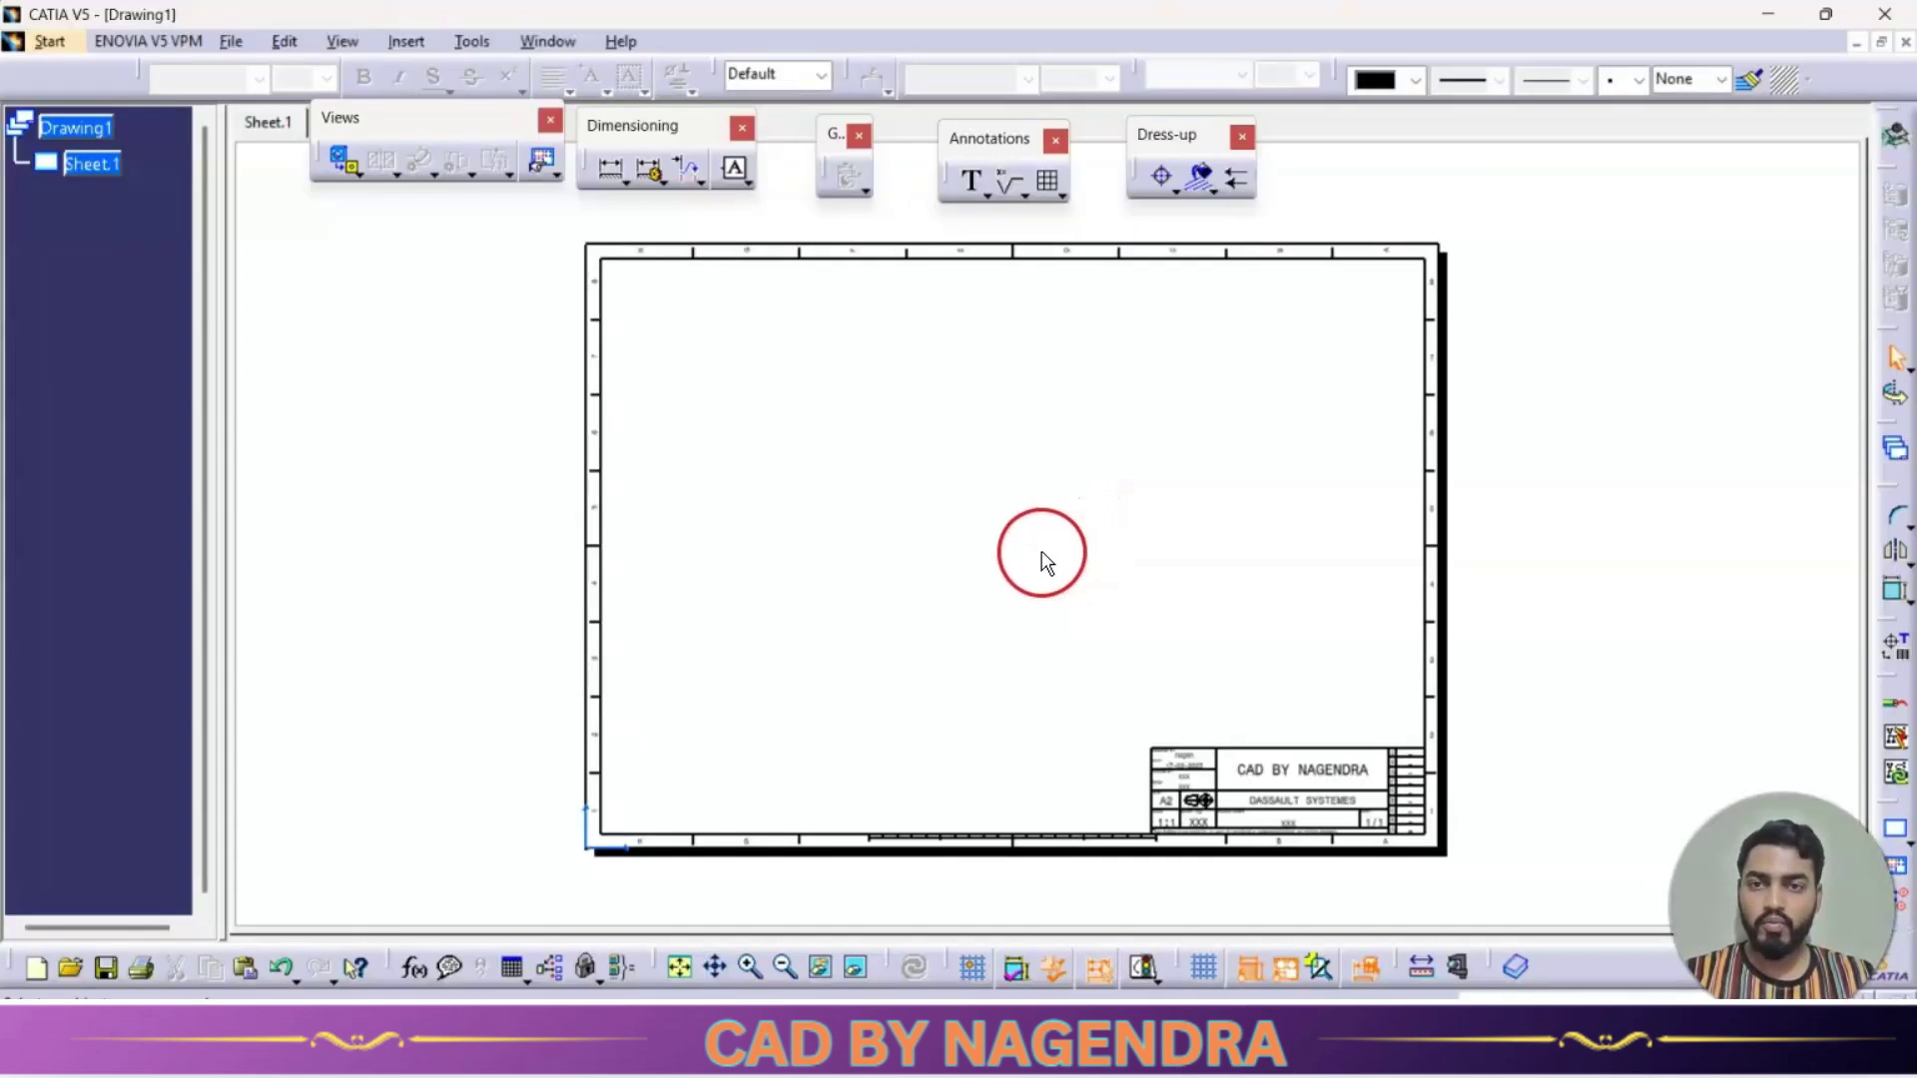
pyautogui.click(548, 40)
pyautogui.click(878, 432)
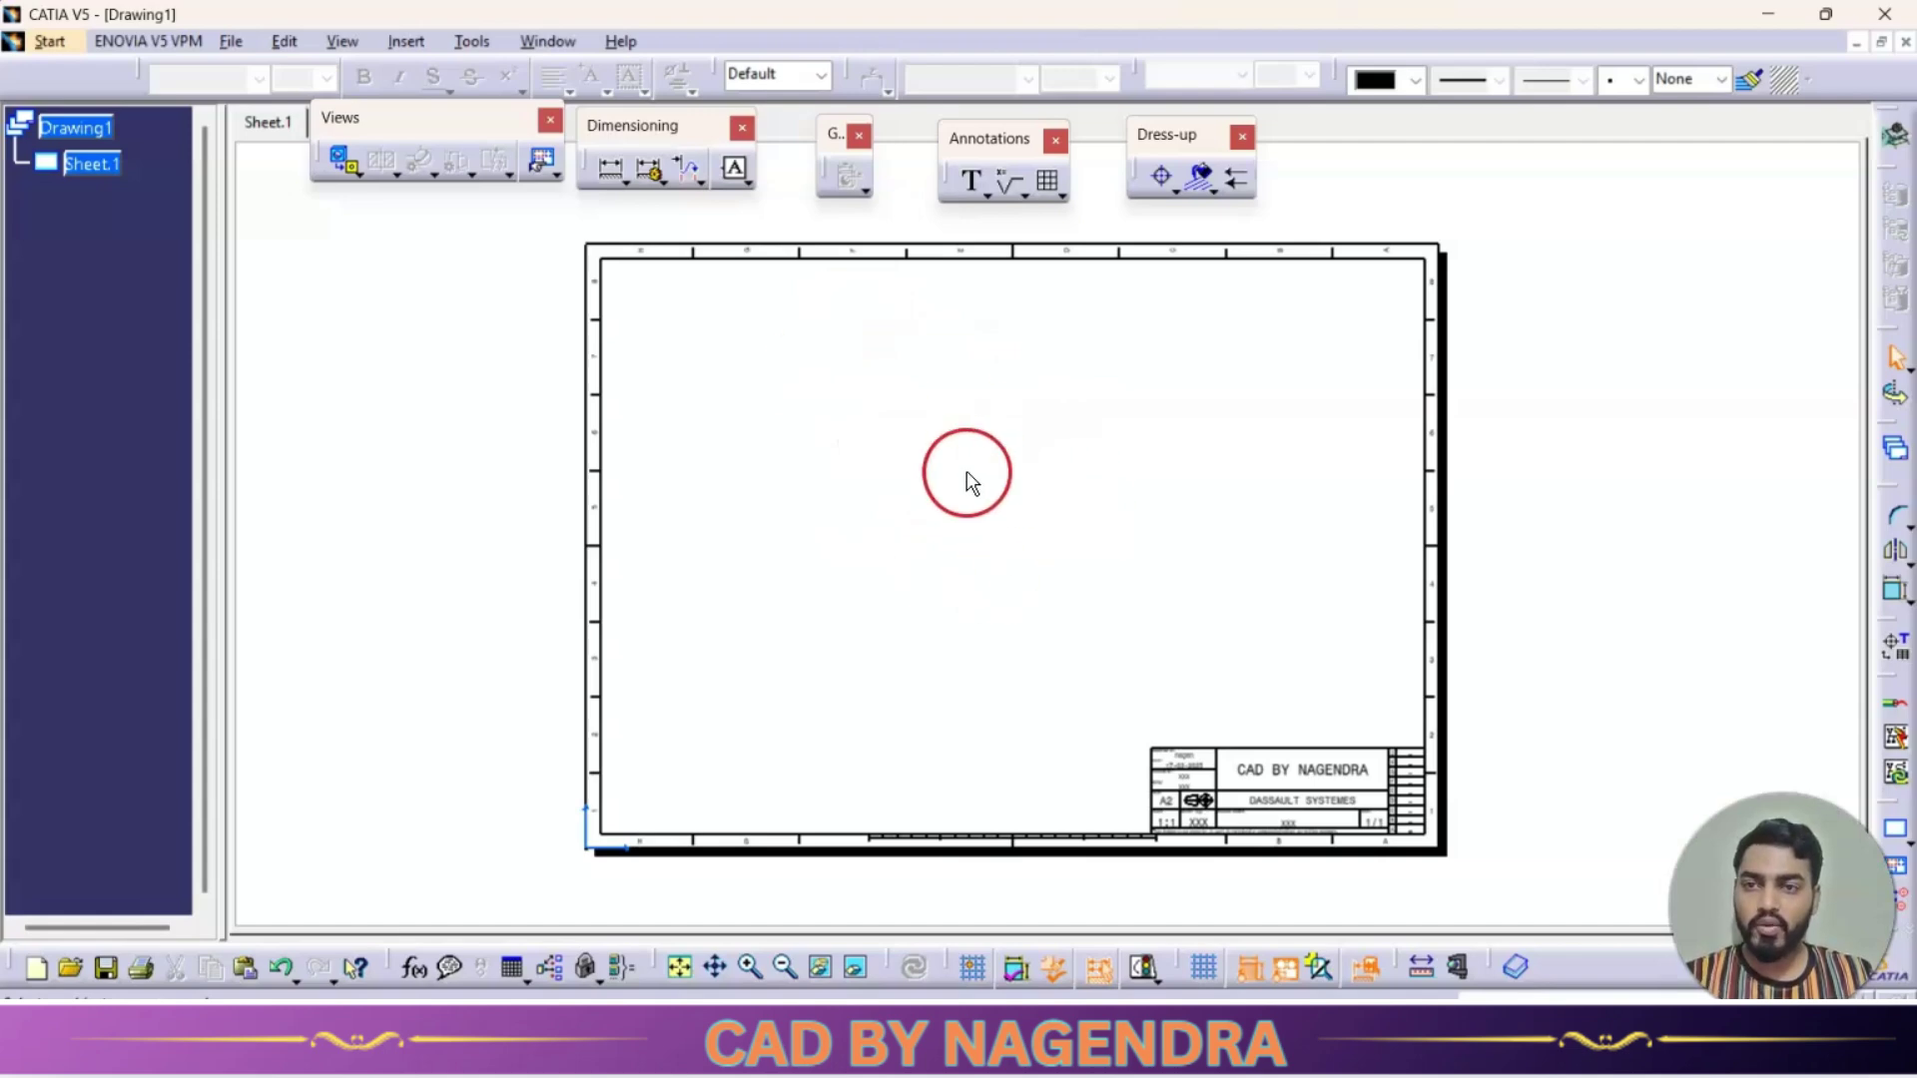
# Step: Create an isometric view of the Shock.CATProduct assembly on Sheet.1 of Drawing1, using the pivot's flat top face as reference
pyautogui.click(351, 171)
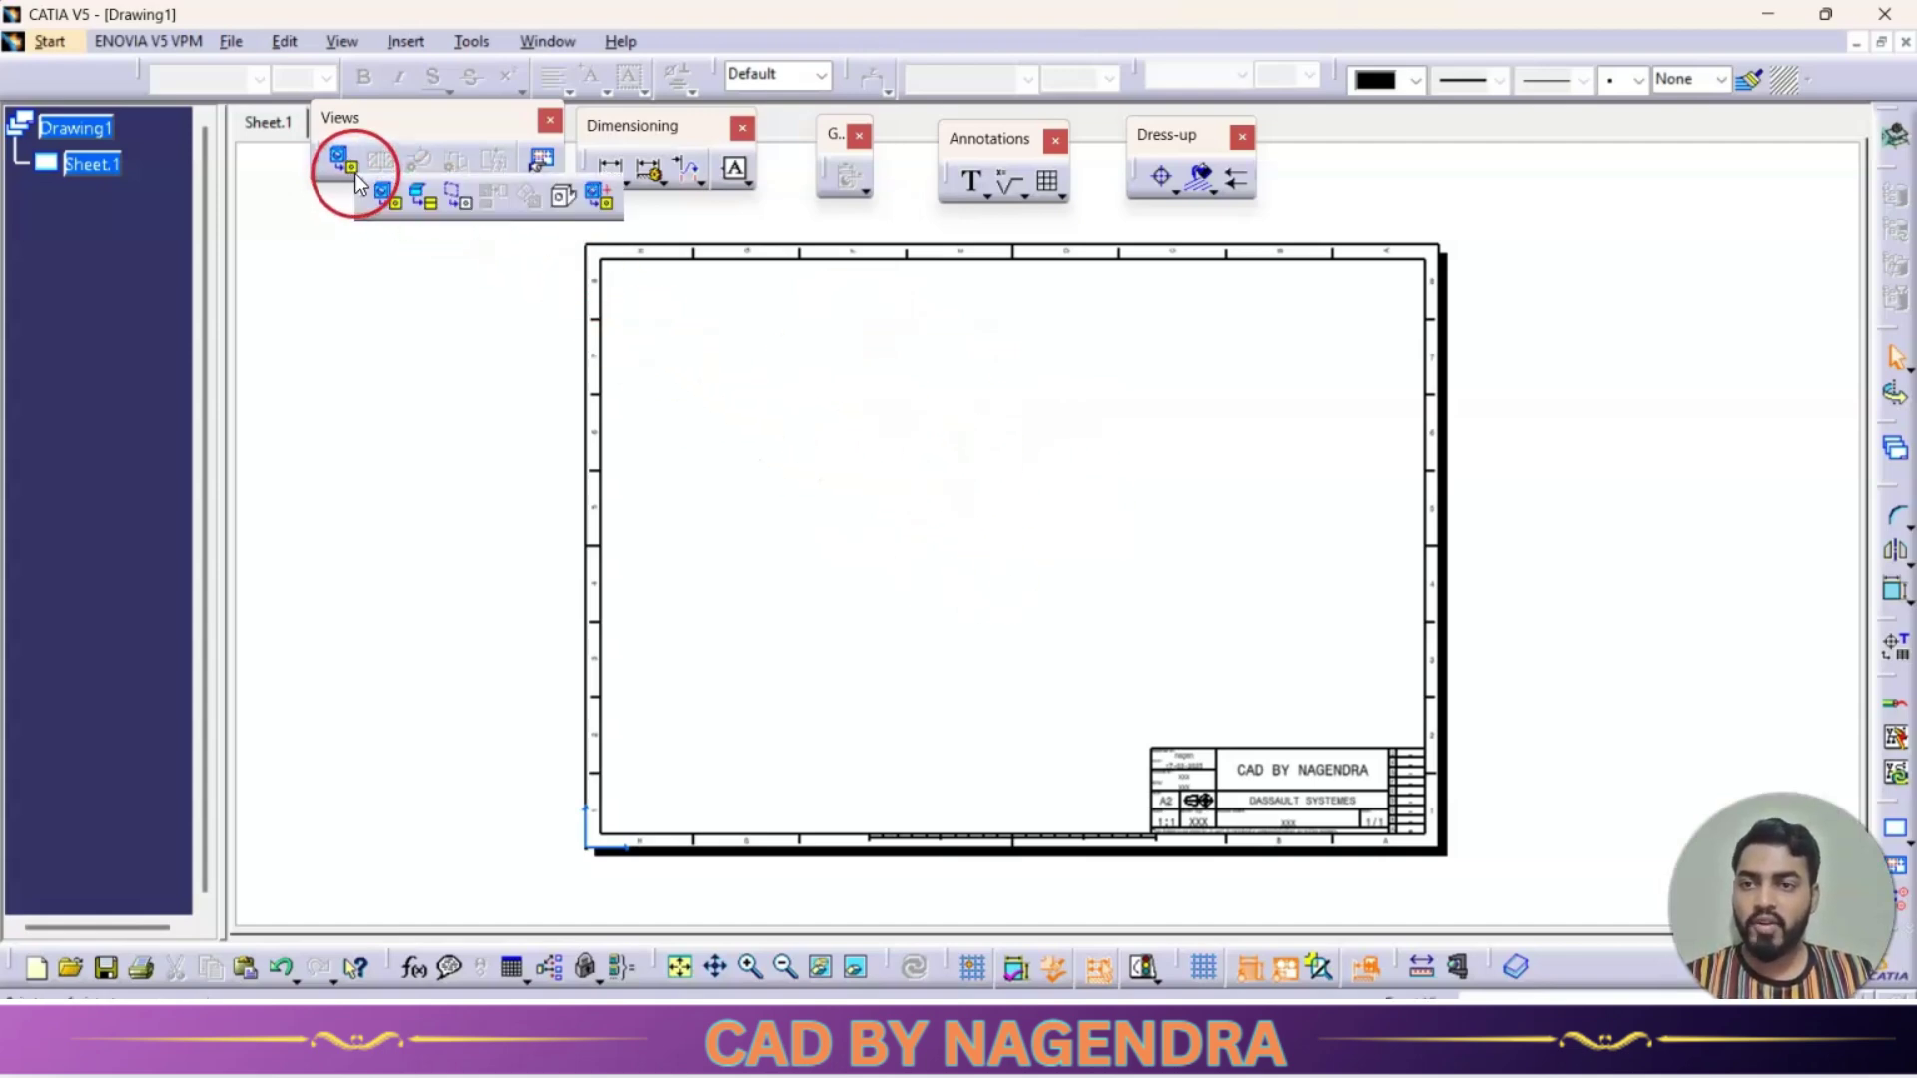
pyautogui.click(567, 197)
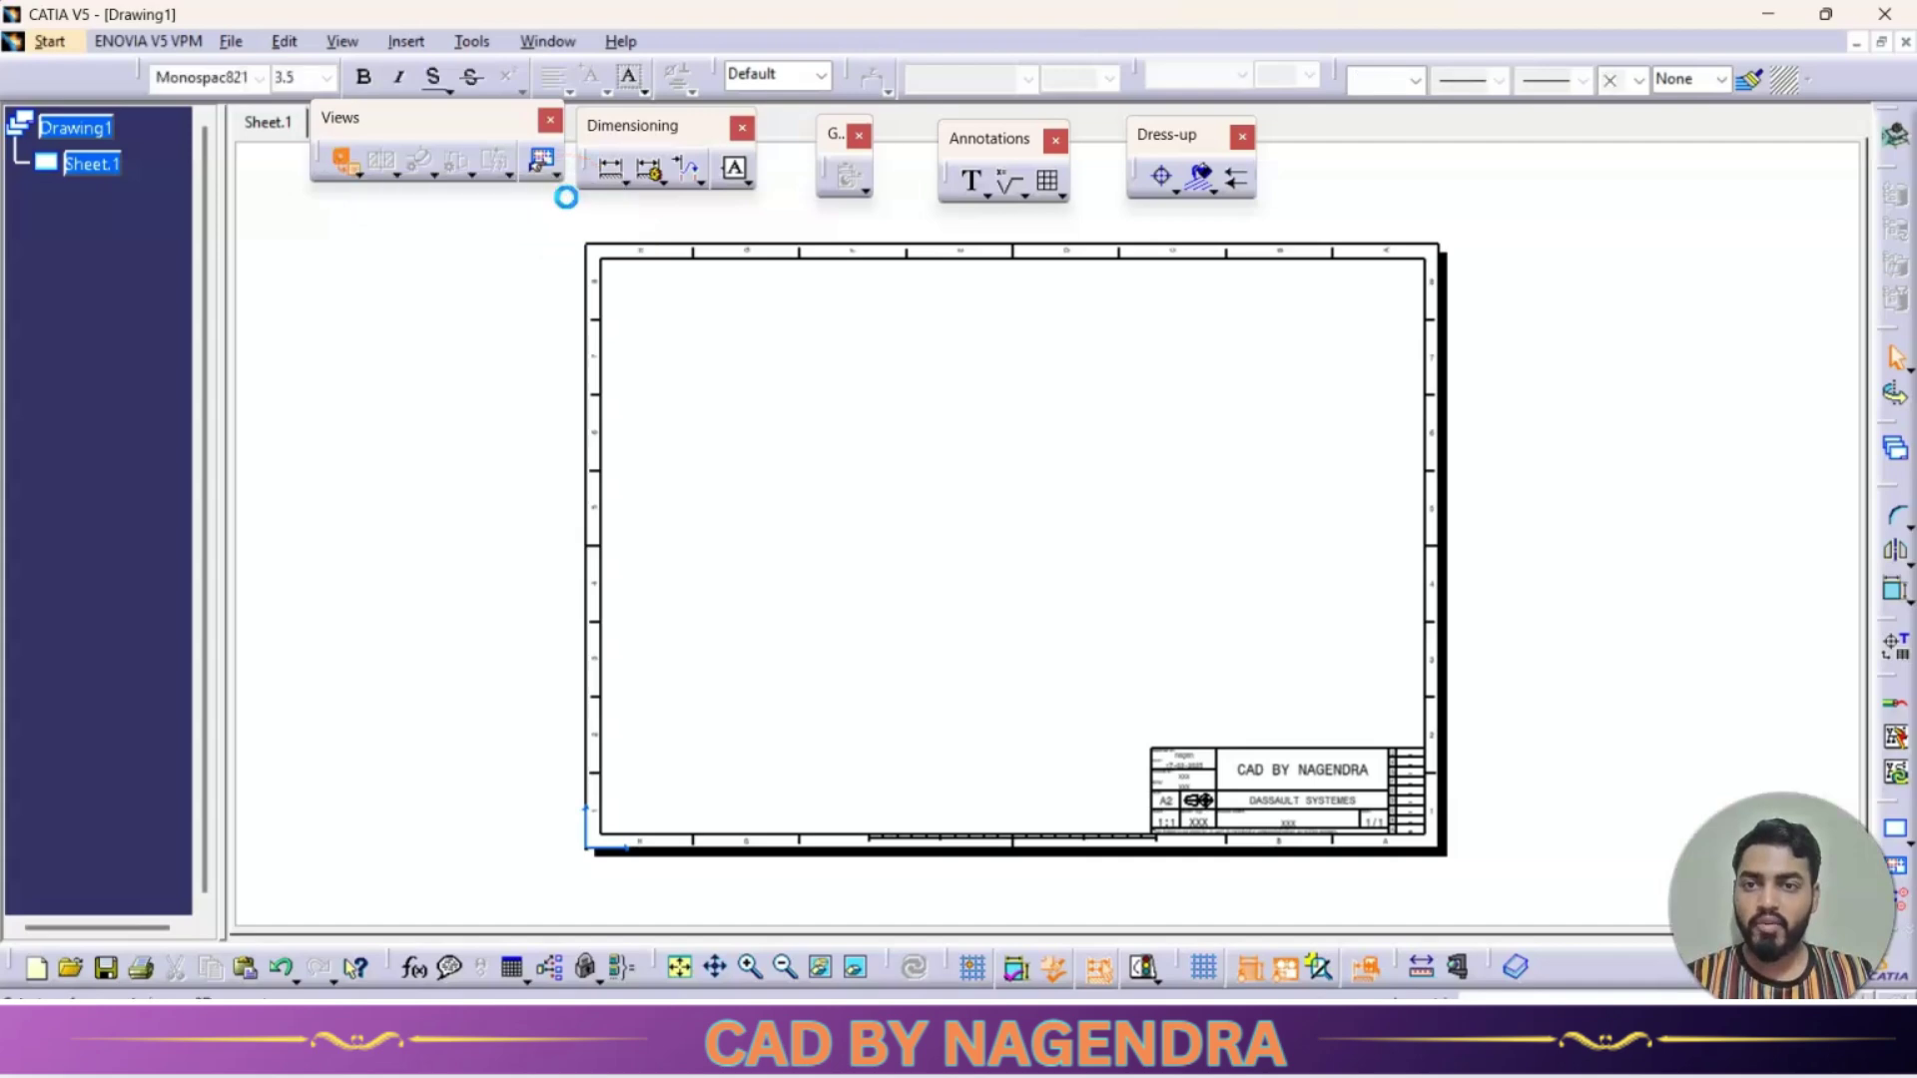
pyautogui.click(557, 46)
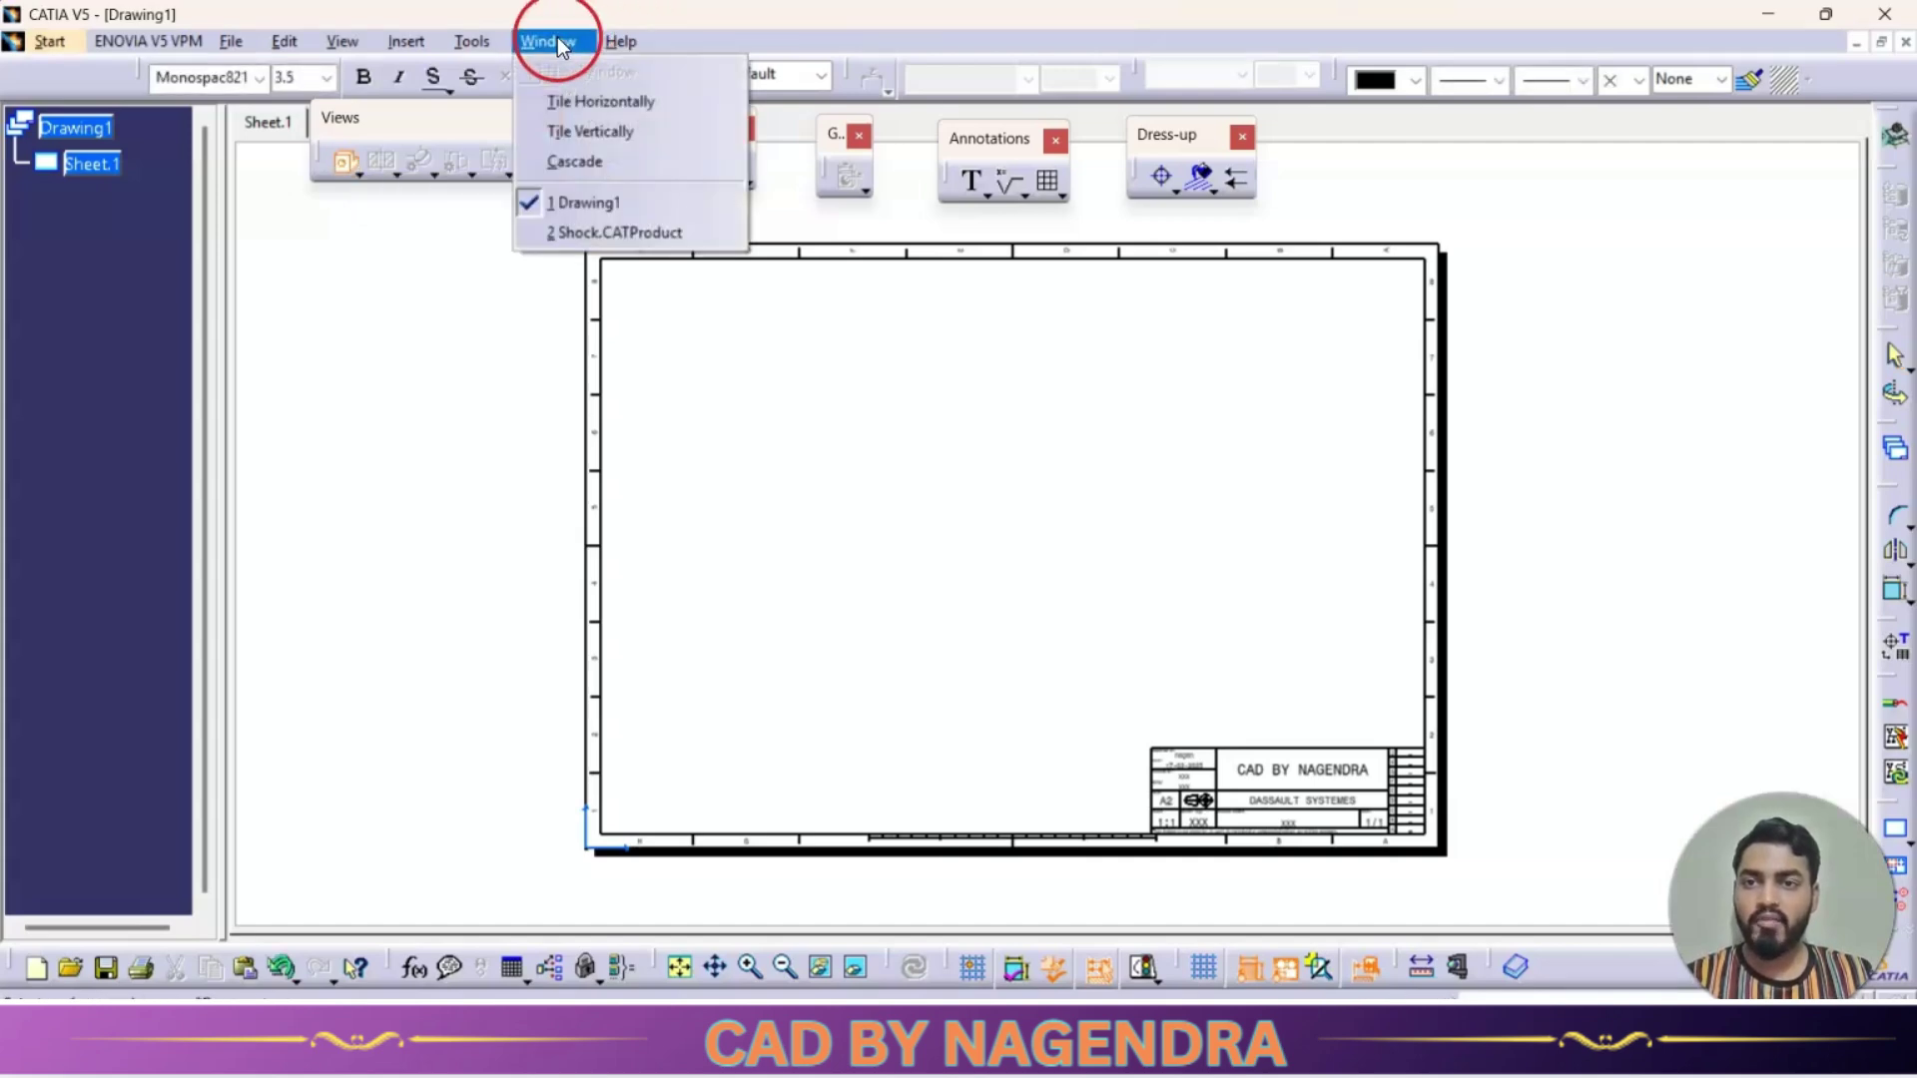
pyautogui.click(651, 233)
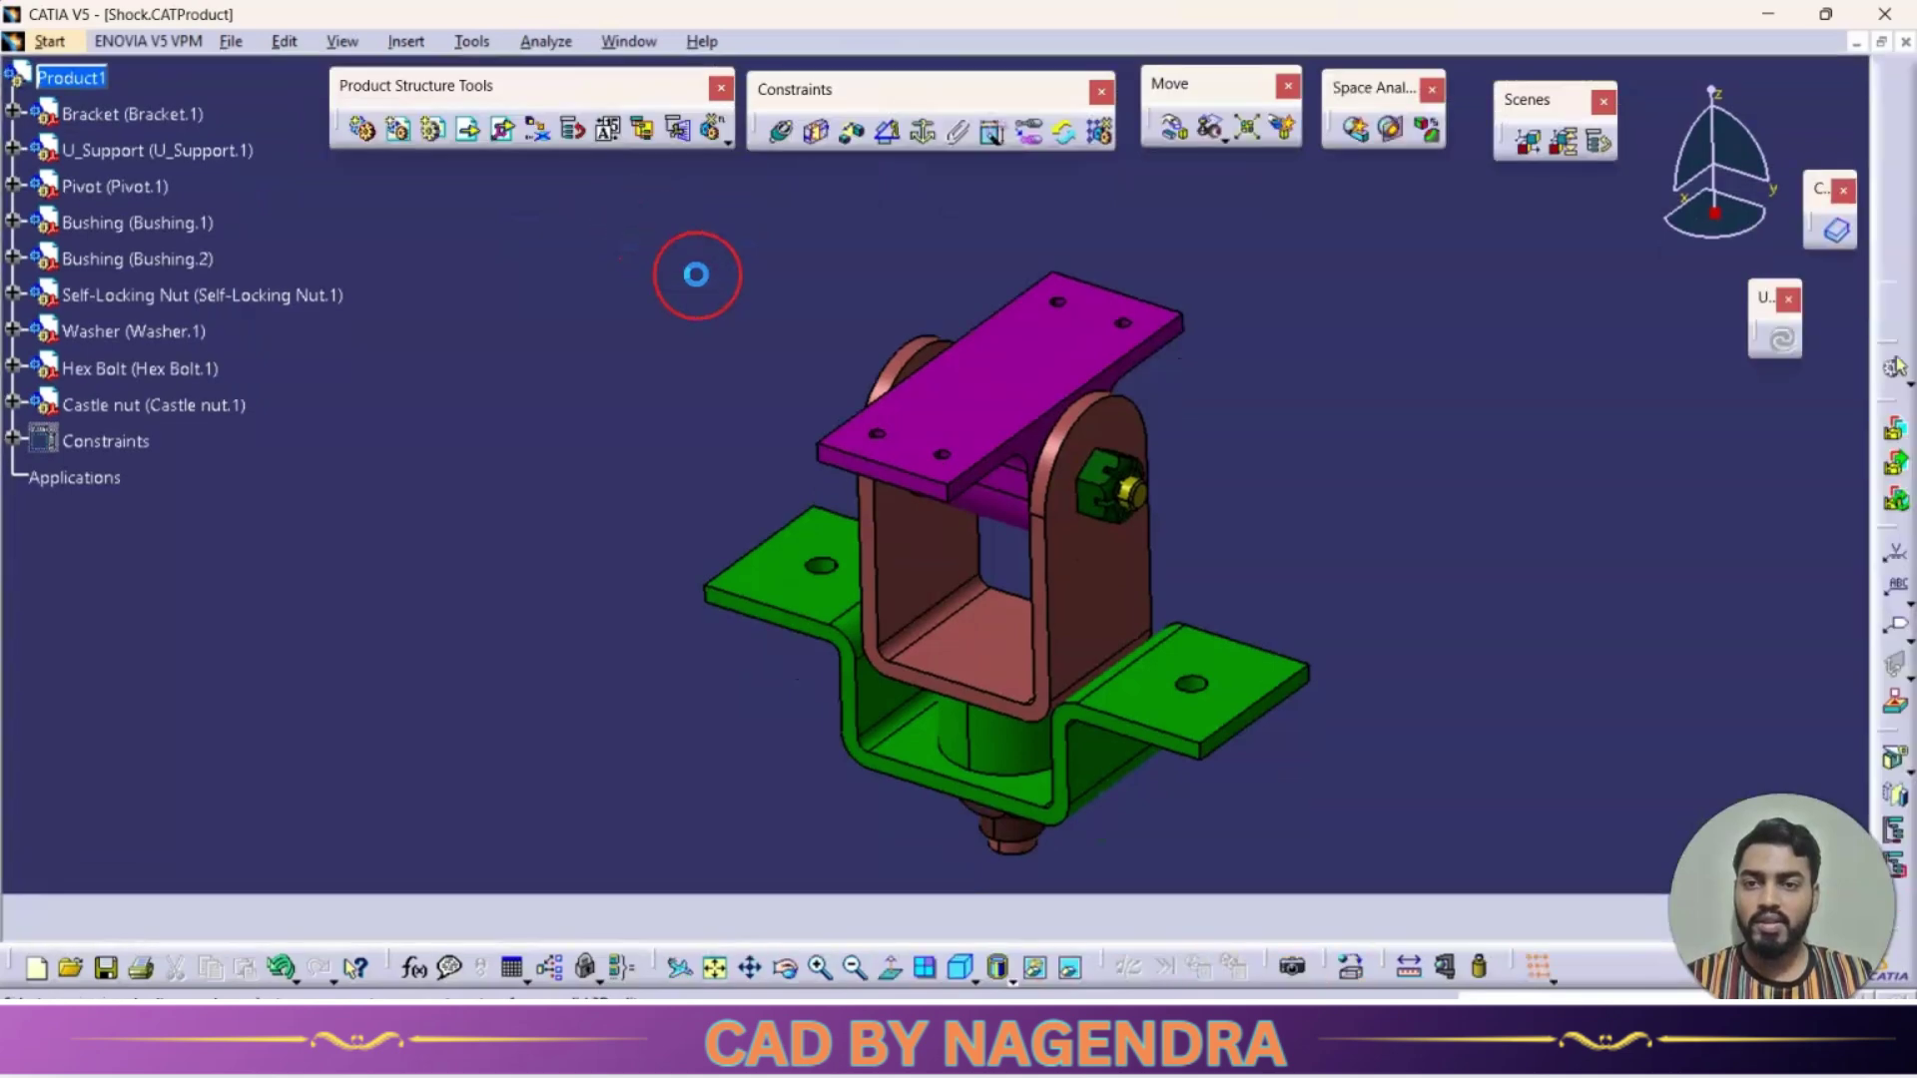
pyautogui.click(1059, 361)
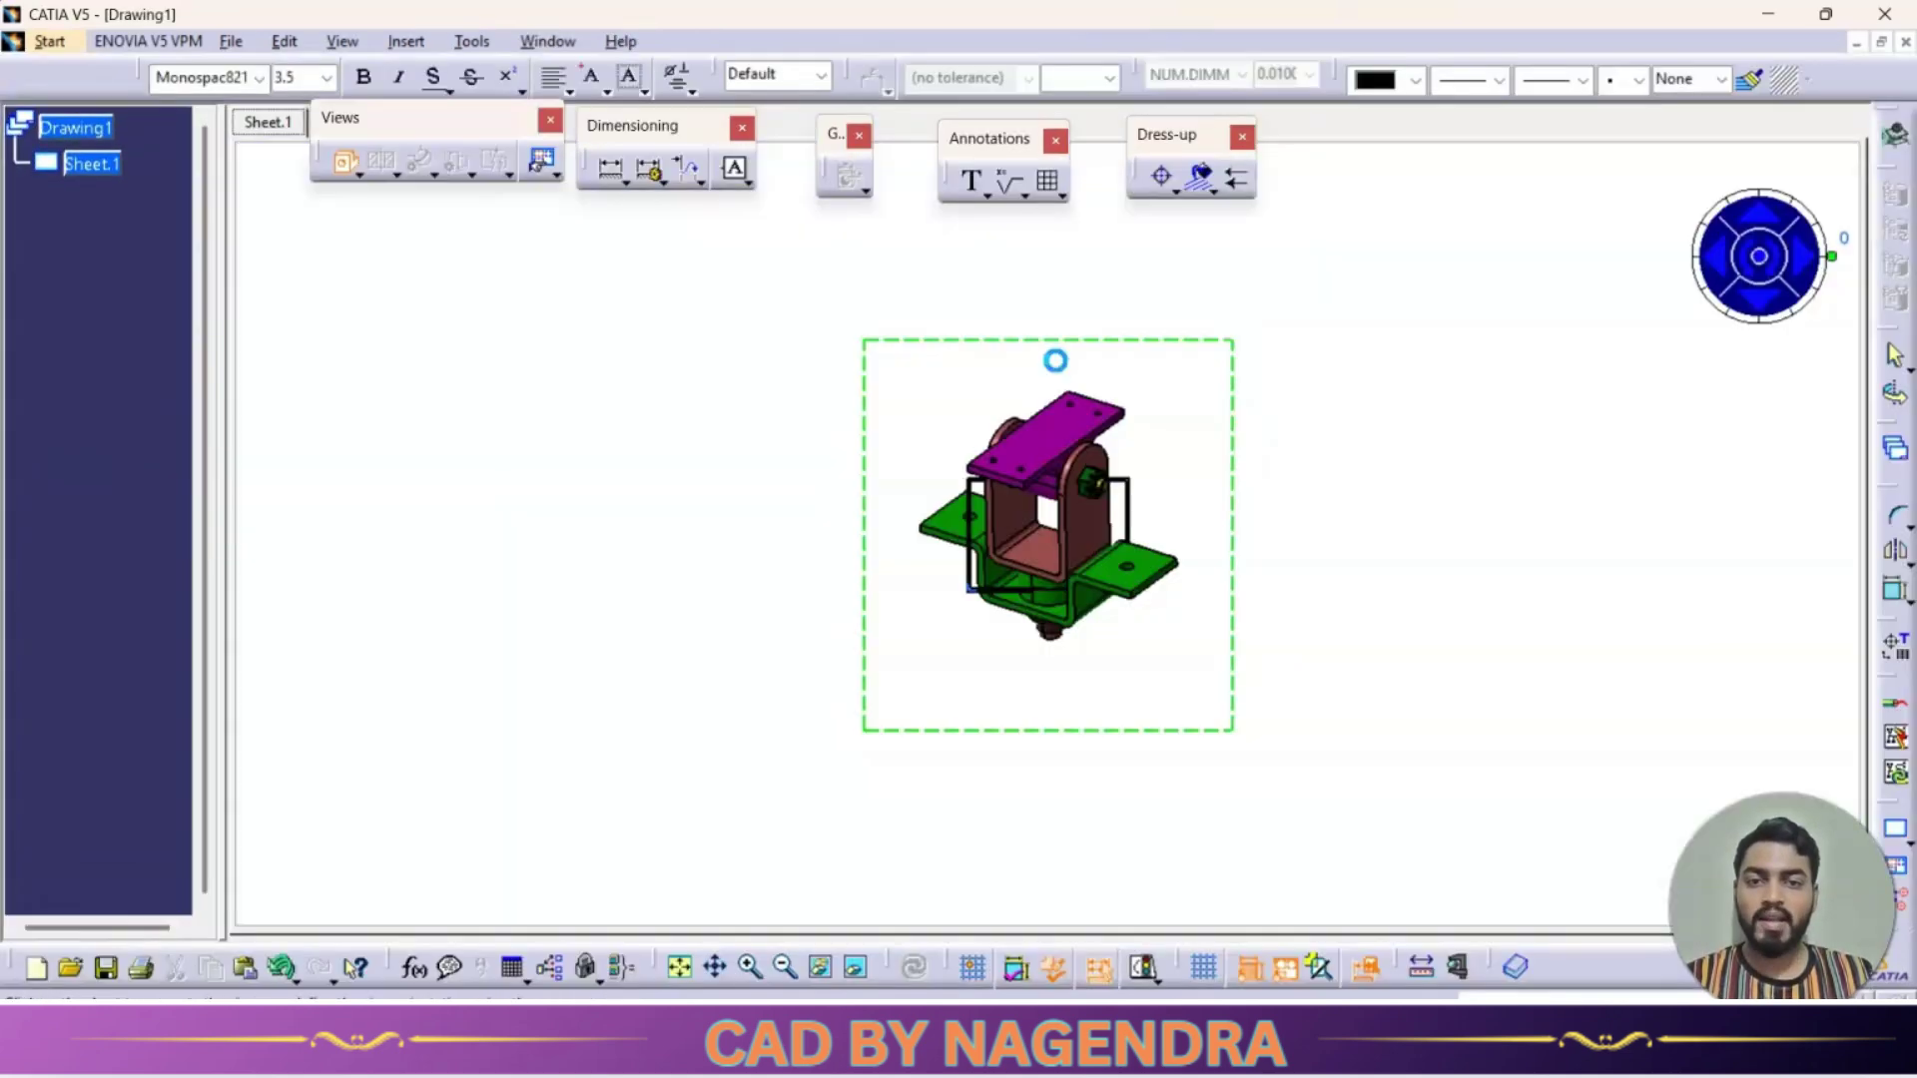
pyautogui.click(1319, 384)
pyautogui.moveTo(1321, 388)
pyautogui.mouseDown(button='middle')
pyautogui.moveTo(1147, 603)
pyautogui.moveTo(1314, 333)
pyautogui.moveTo(1051, 544)
pyautogui.moveTo(1134, 449)
pyautogui.moveTo(1168, 446)
pyautogui.mouseUp(button='middle')
# Step: Set the isometric view's scale to 1:5 in its properties
pyautogui.click(1104, 237)
pyautogui.rightClick(1110, 238)
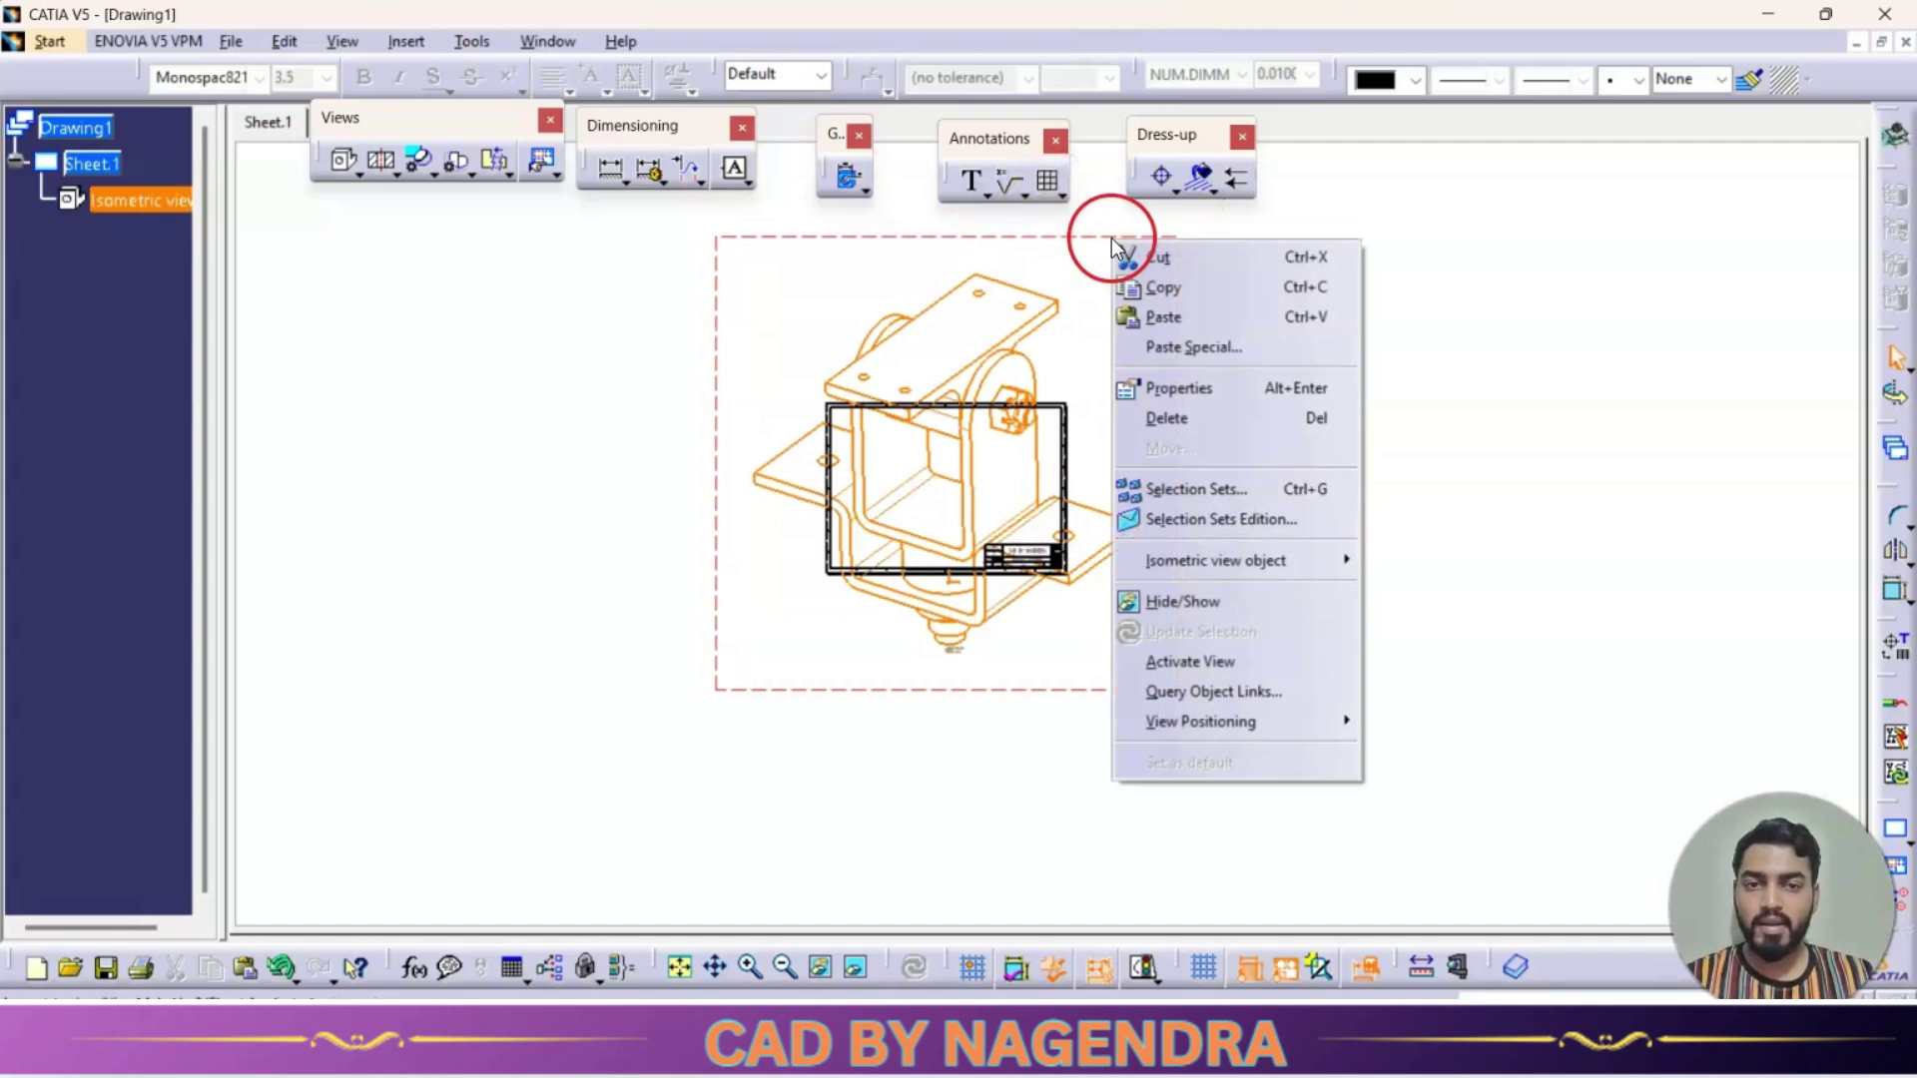
pyautogui.click(1220, 383)
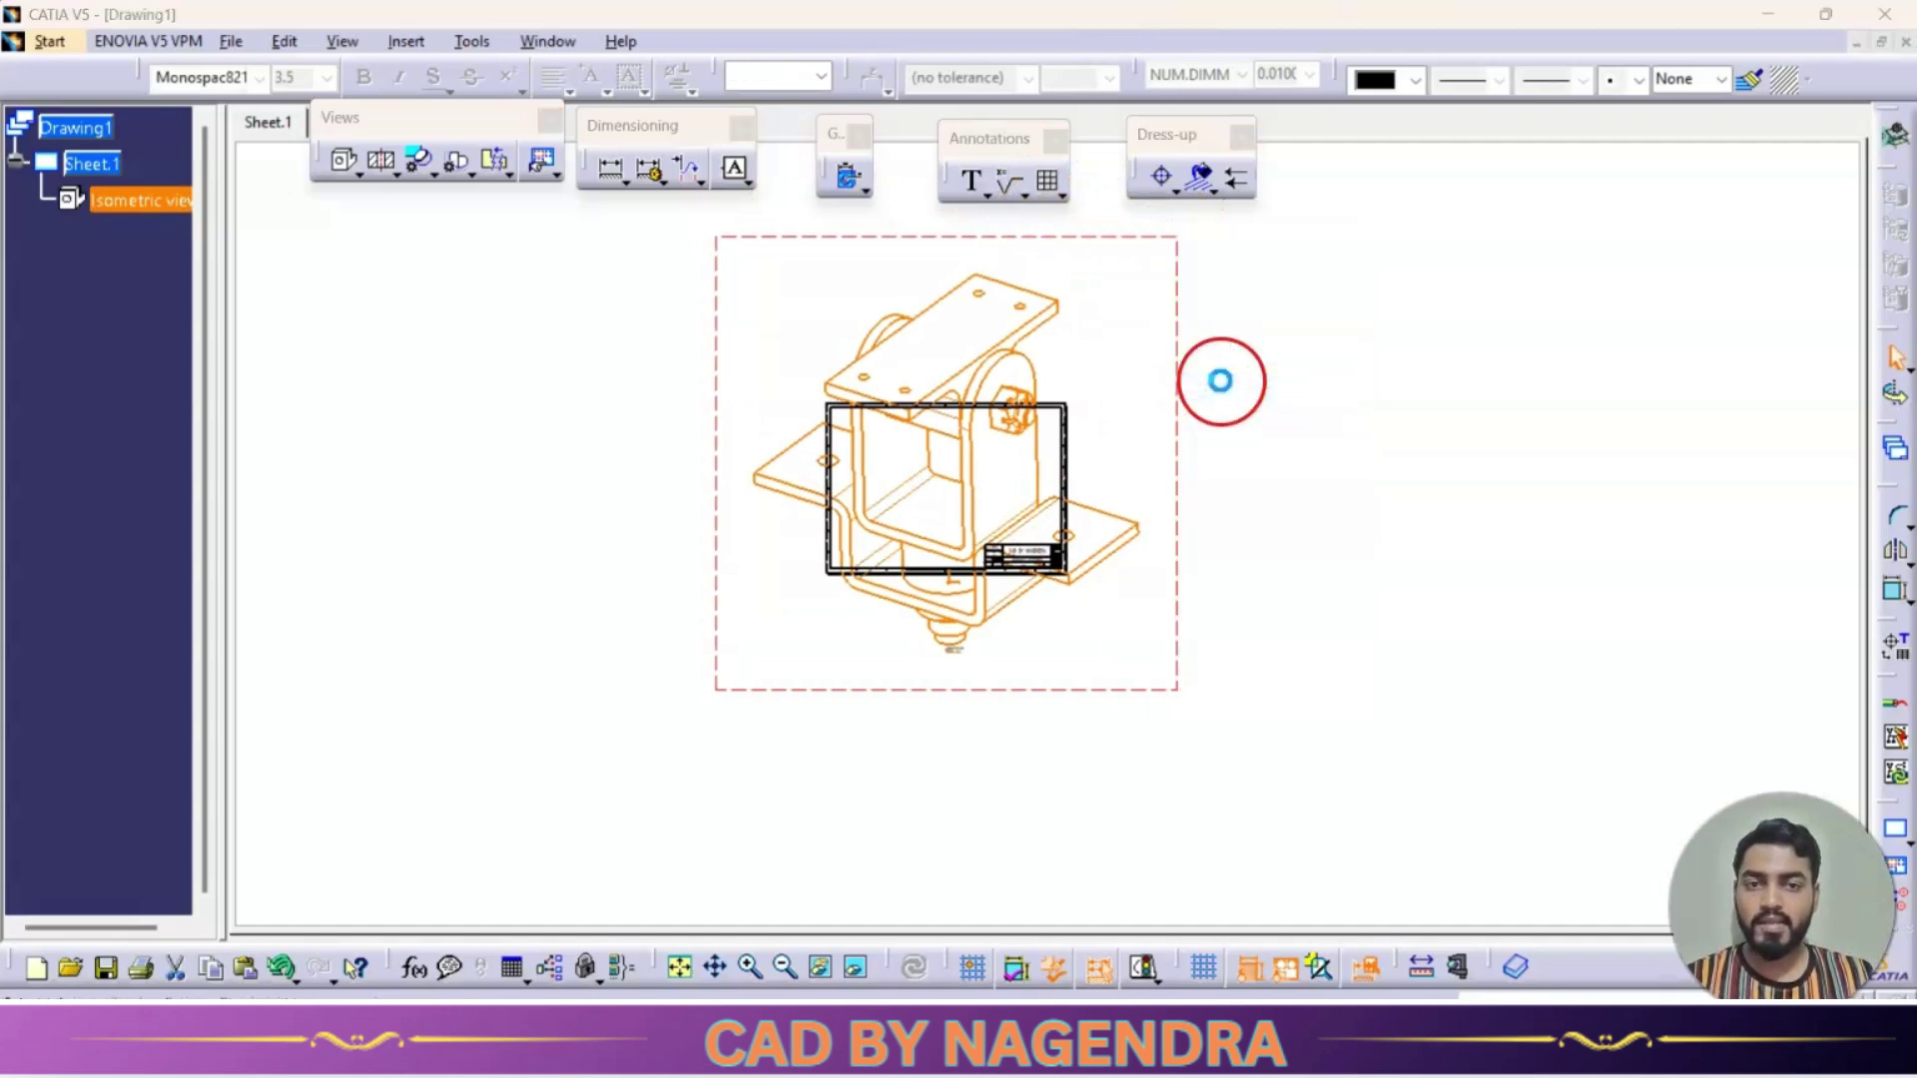
pyautogui.click(359, 432)
pyautogui.press('BackSpace')
pyautogui.write('5')
pyautogui.click(607, 679)
pyautogui.click(607, 679)
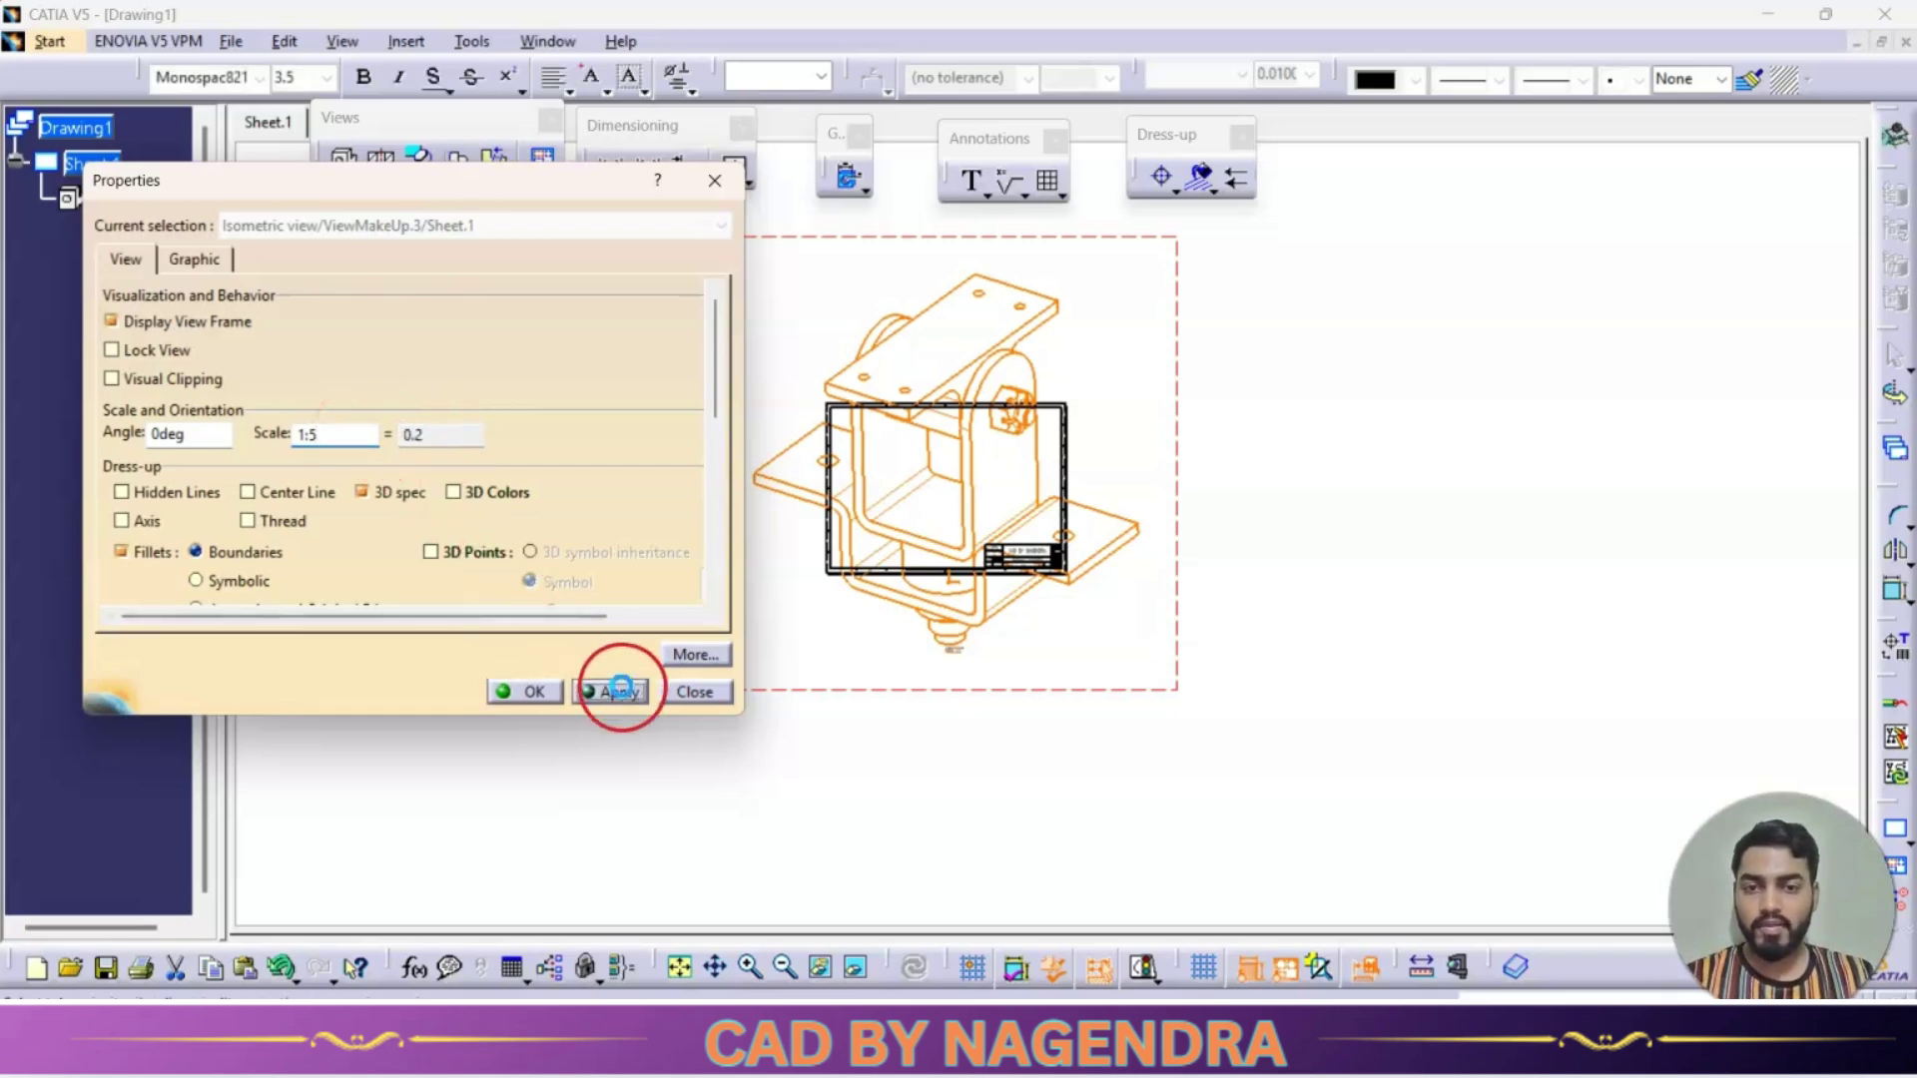
pyautogui.click(524, 691)
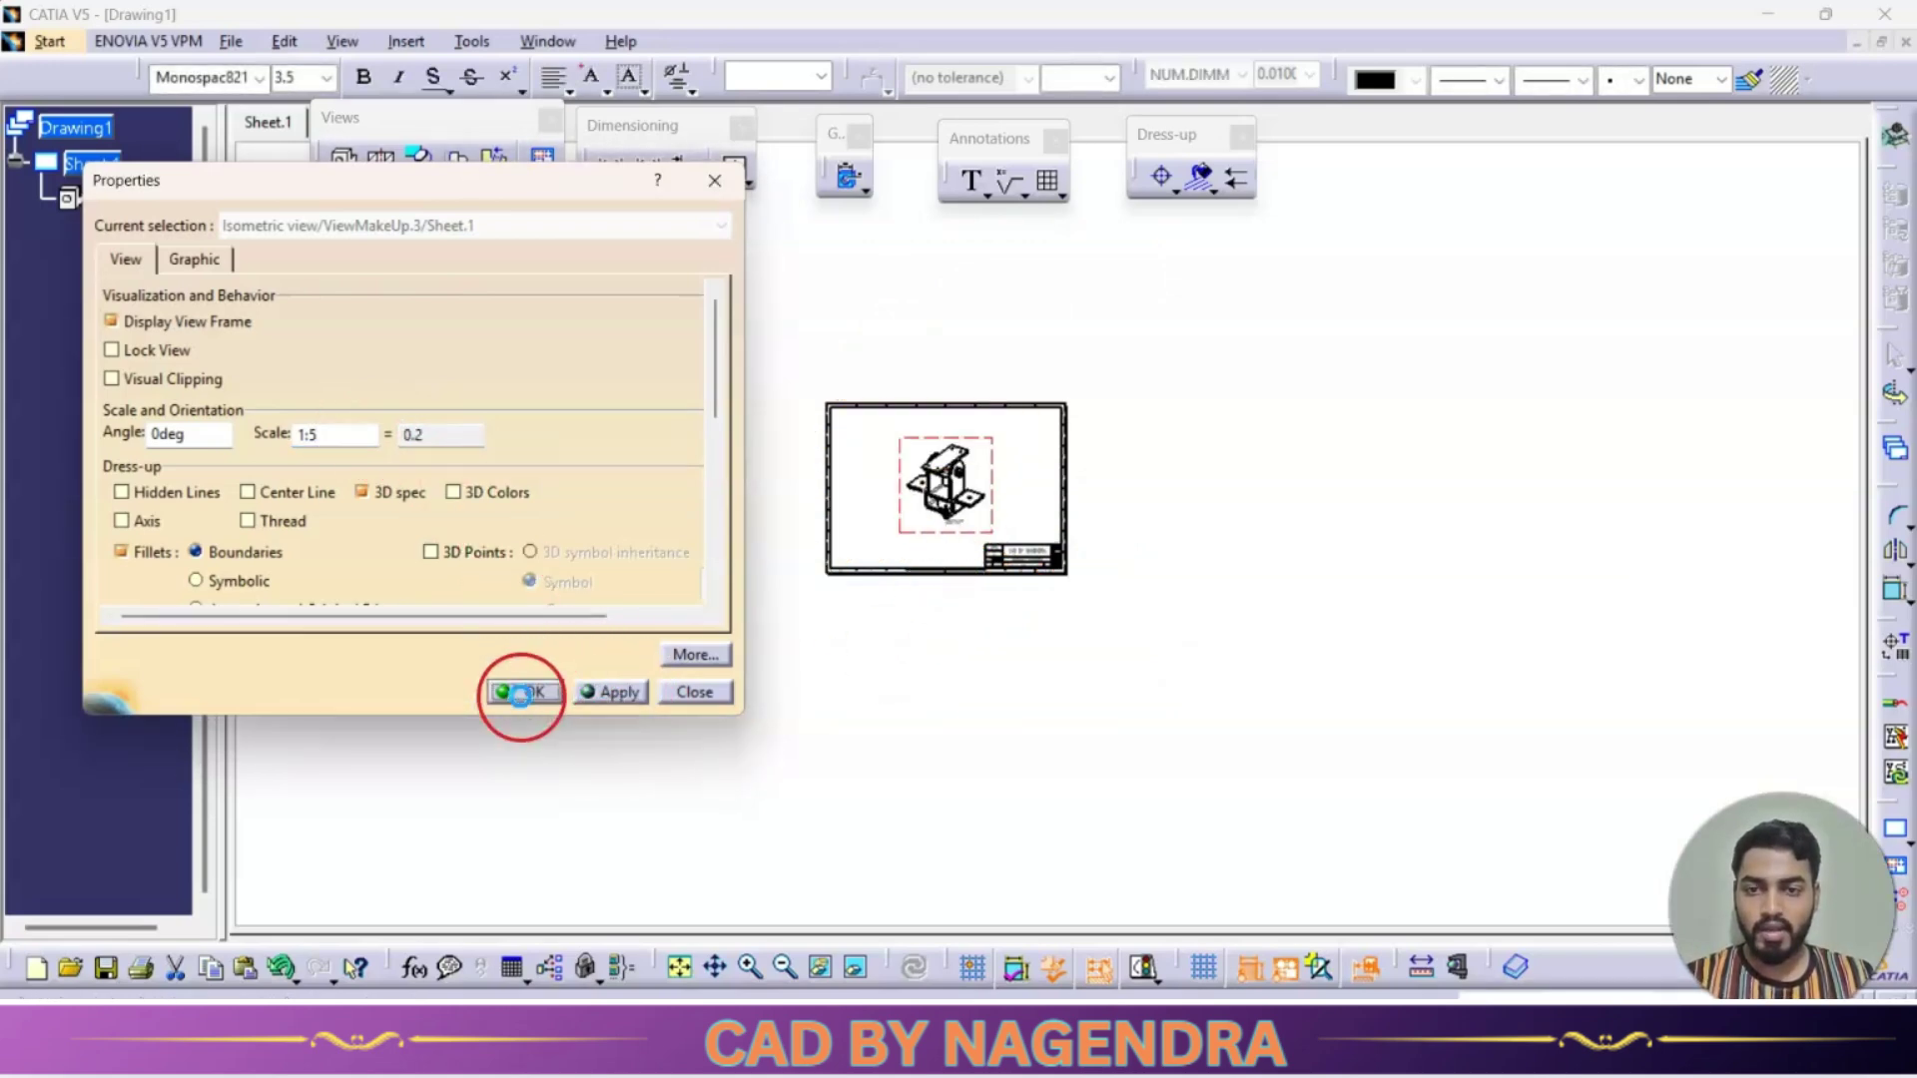
pyautogui.moveTo(1018, 676)
pyautogui.mouseDown(button='middle')
pyautogui.moveTo(1091, 484)
pyautogui.moveTo(926, 391)
pyautogui.moveTo(1305, 599)
pyautogui.mouseUp(button='middle')
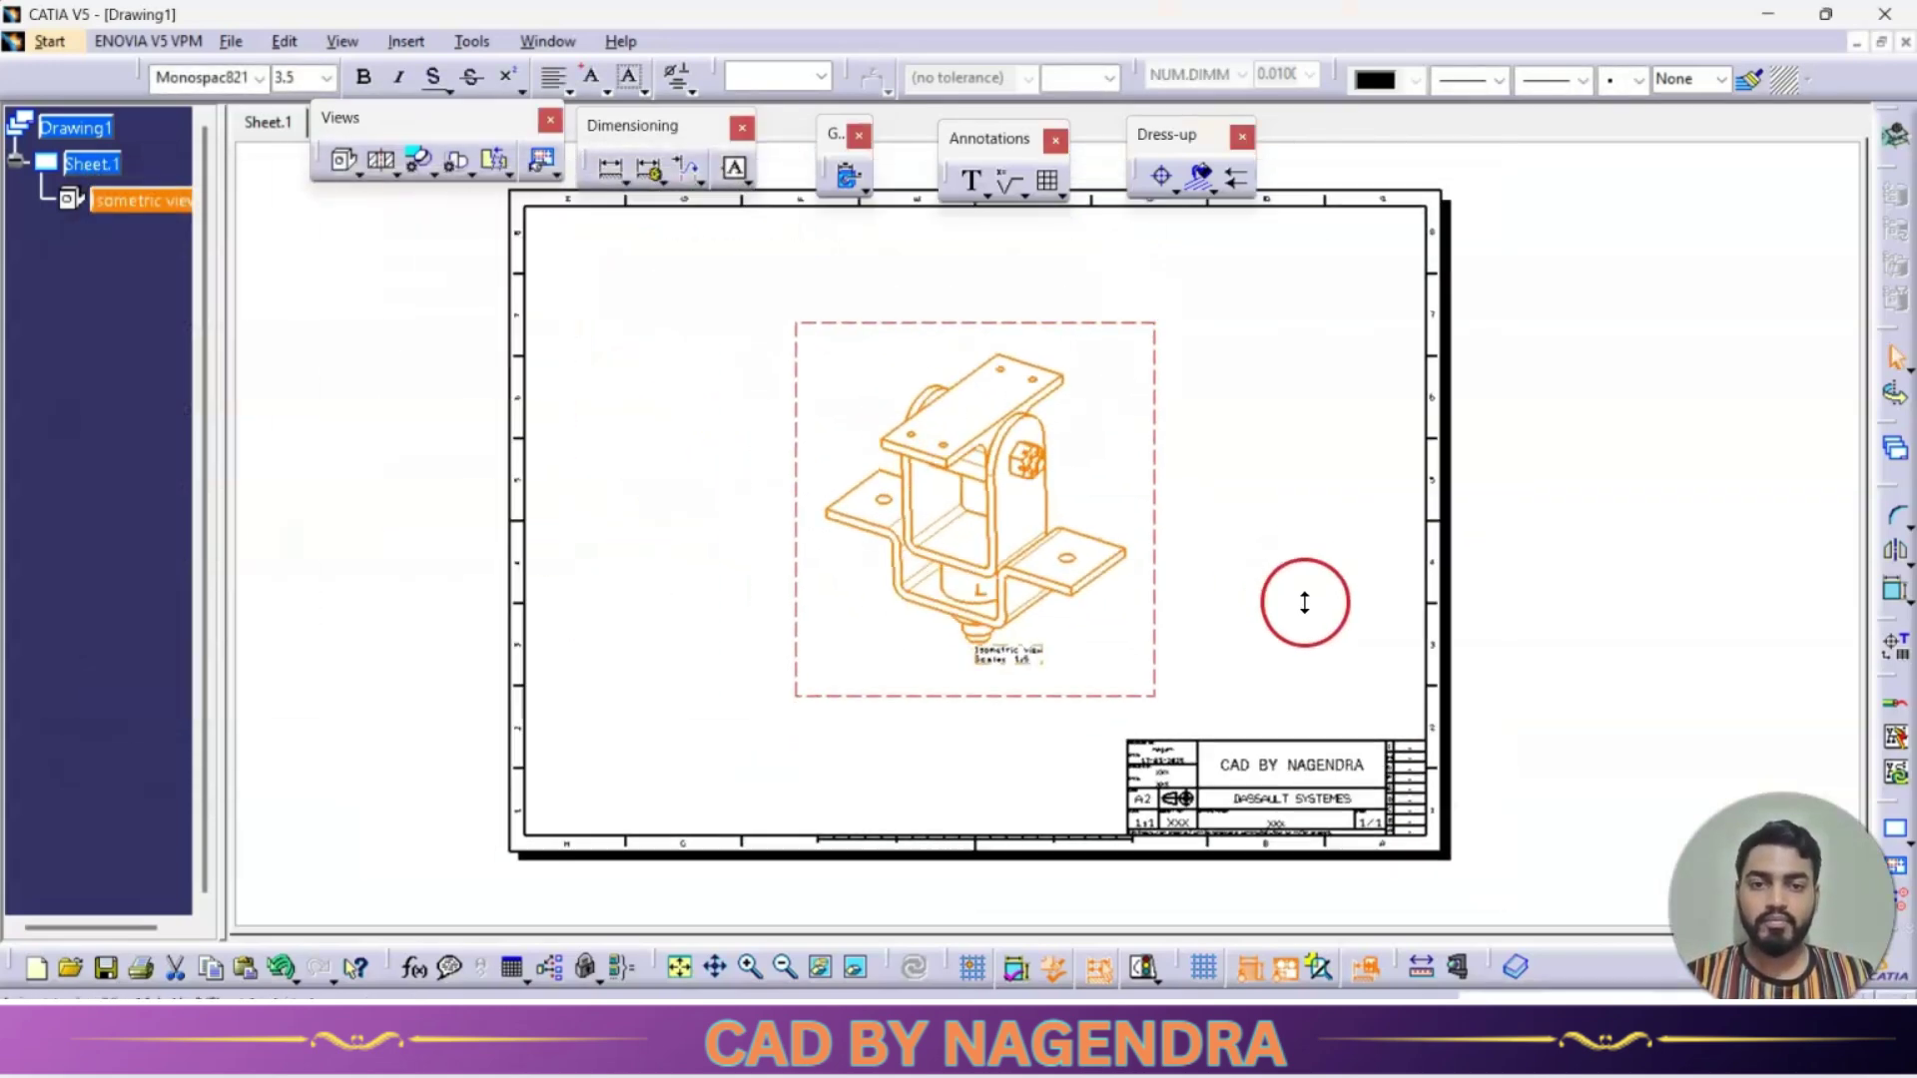
pyautogui.click(1644, 510)
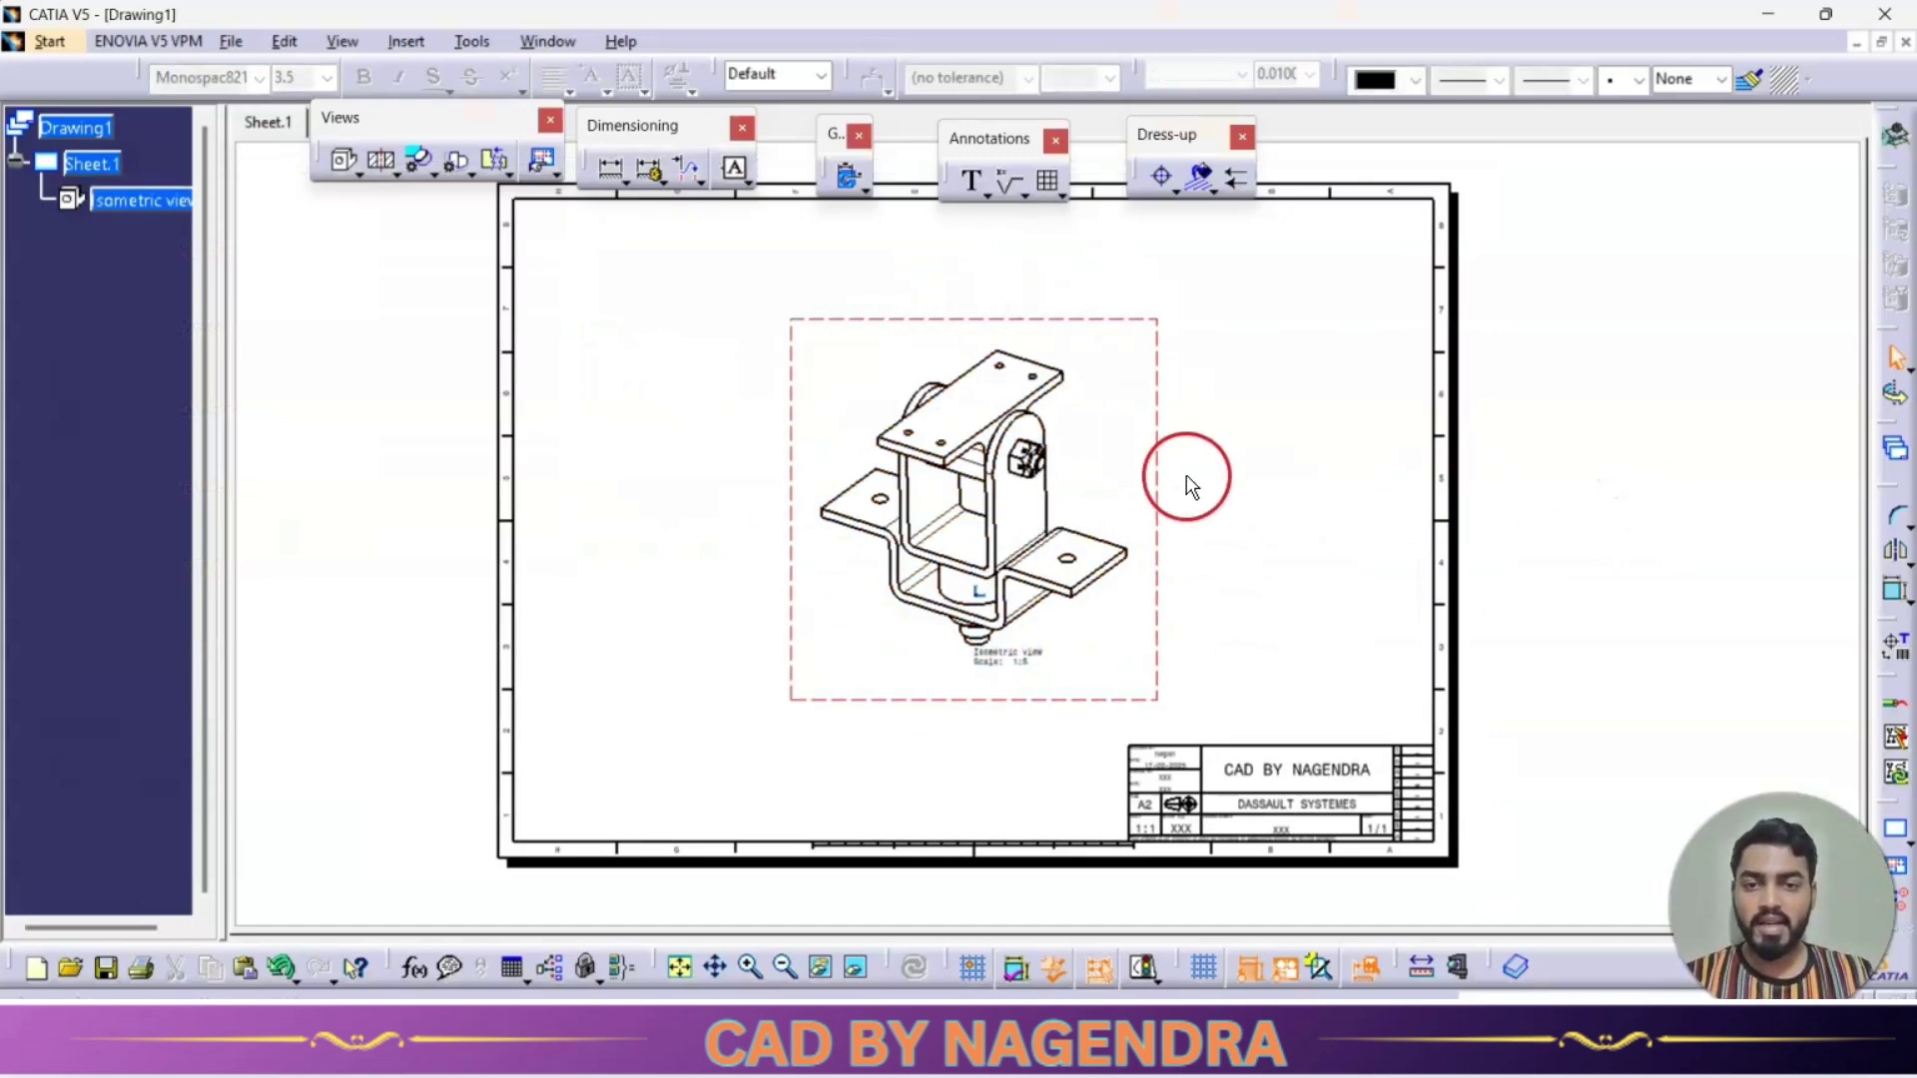
# Step: Try to generate balloons automatically on the isometric view
pyautogui.moveTo(1203, 687)
pyautogui.keyDown('ctrl'); pyautogui.mouseDown(button='middle')
pyautogui.moveTo(1267, 637)
pyautogui.moveTo(1295, 677)
pyautogui.mouseUp(button='middle'); pyautogui.keyUp('ctrl')
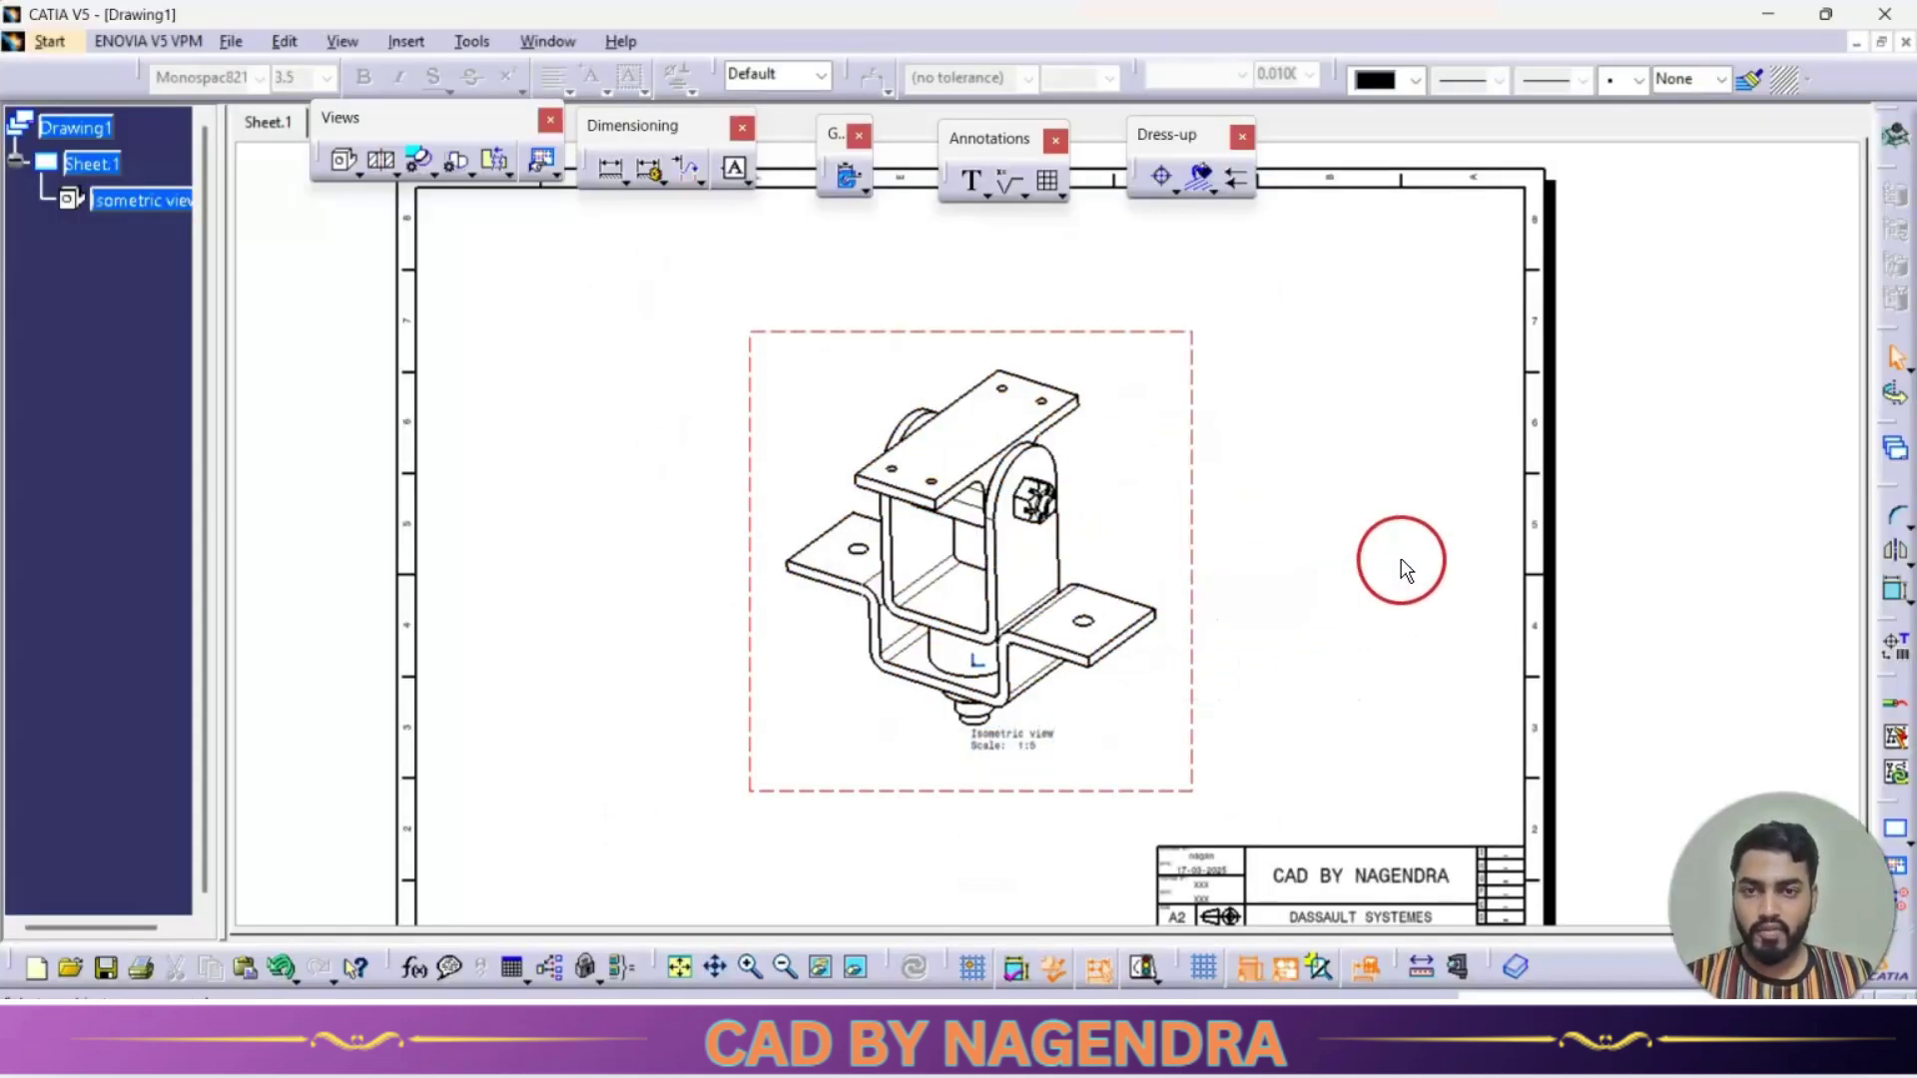
pyautogui.click(409, 41)
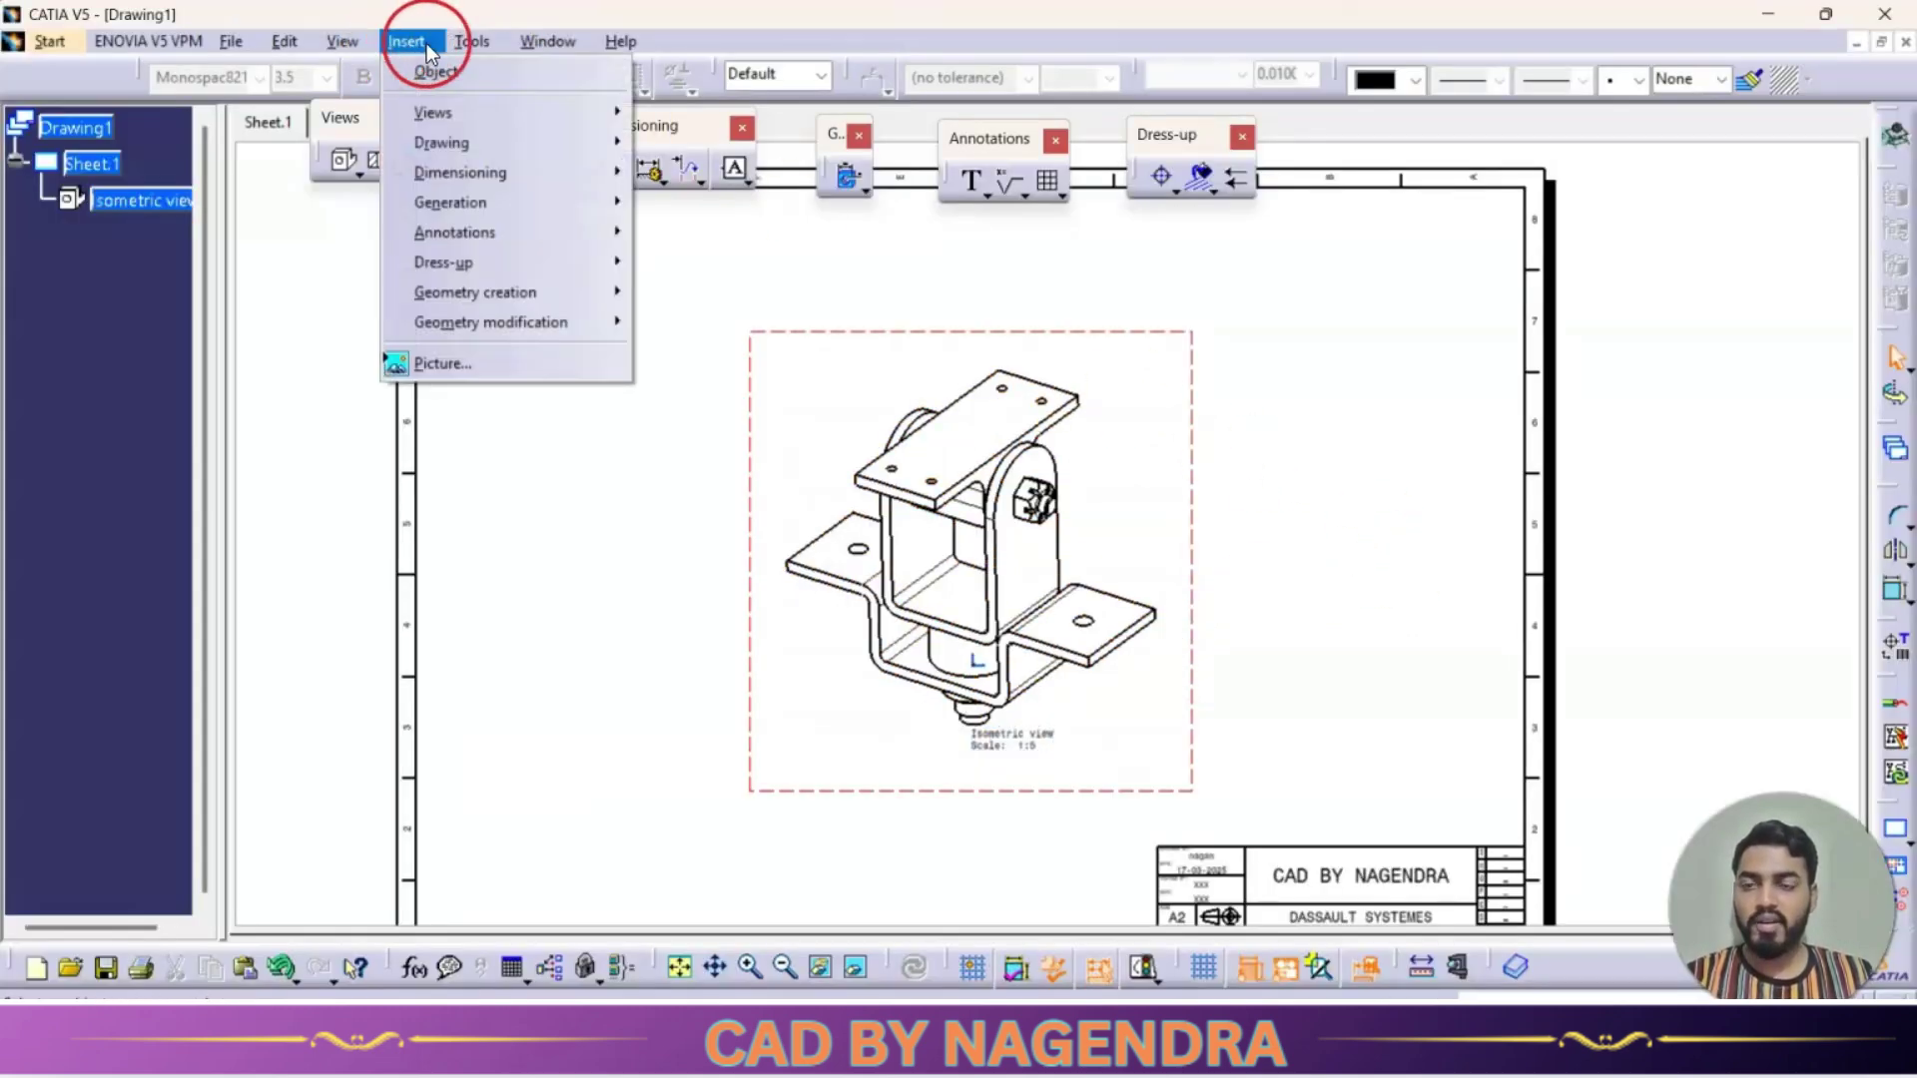
pyautogui.moveTo(470, 206)
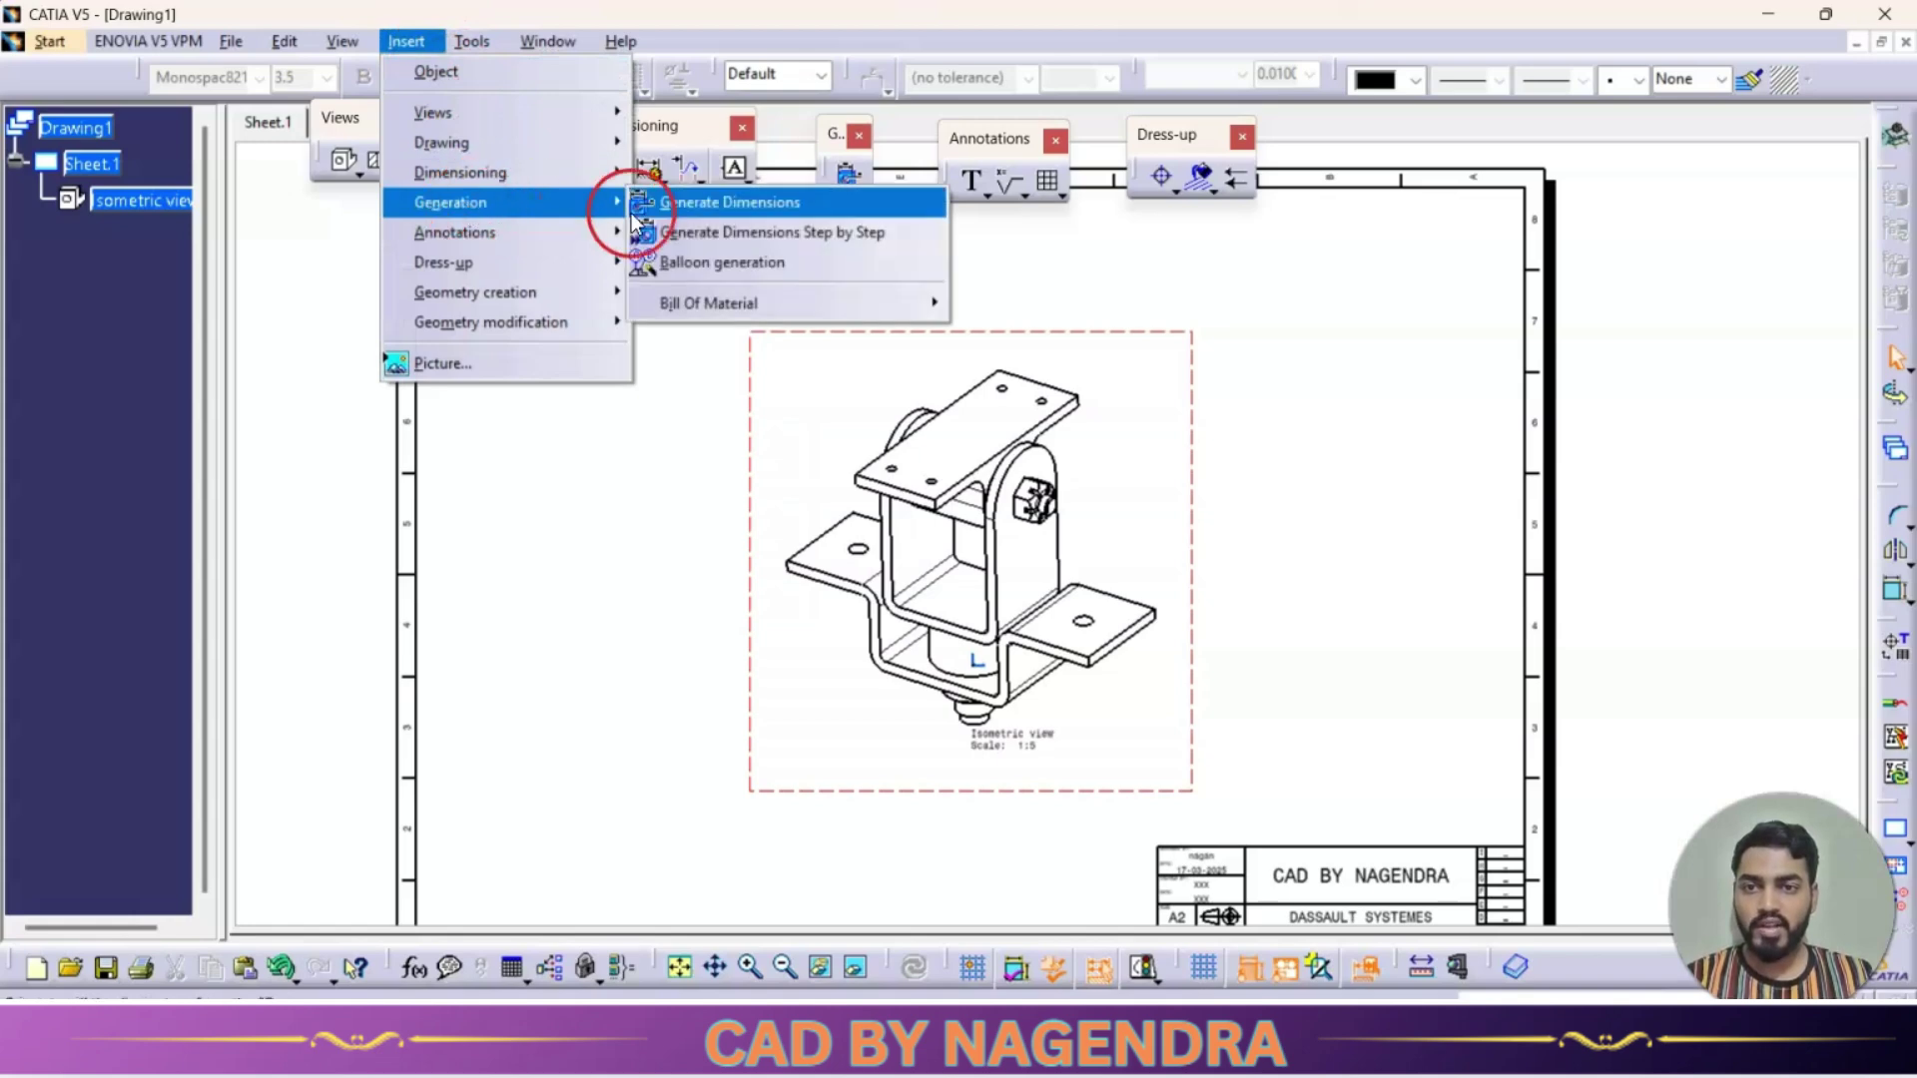
pyautogui.click(792, 262)
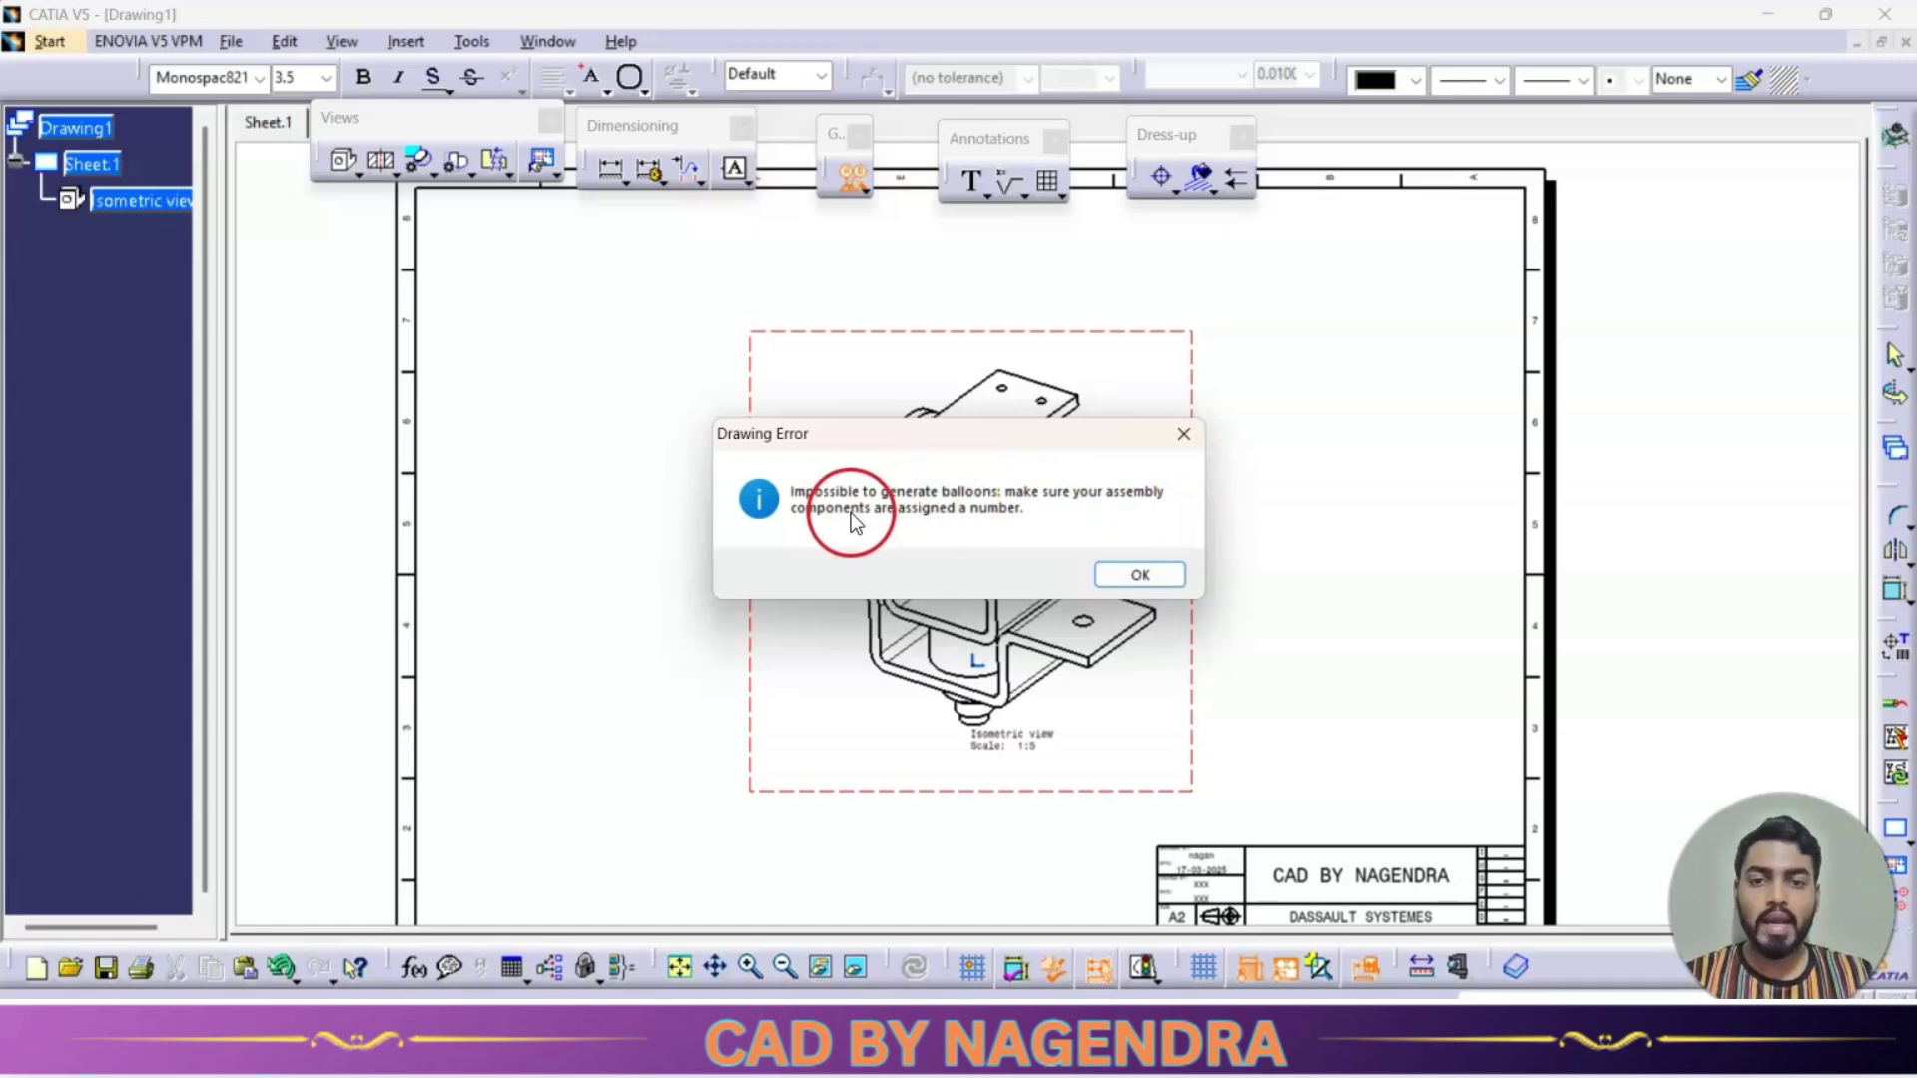
pyautogui.click(1135, 577)
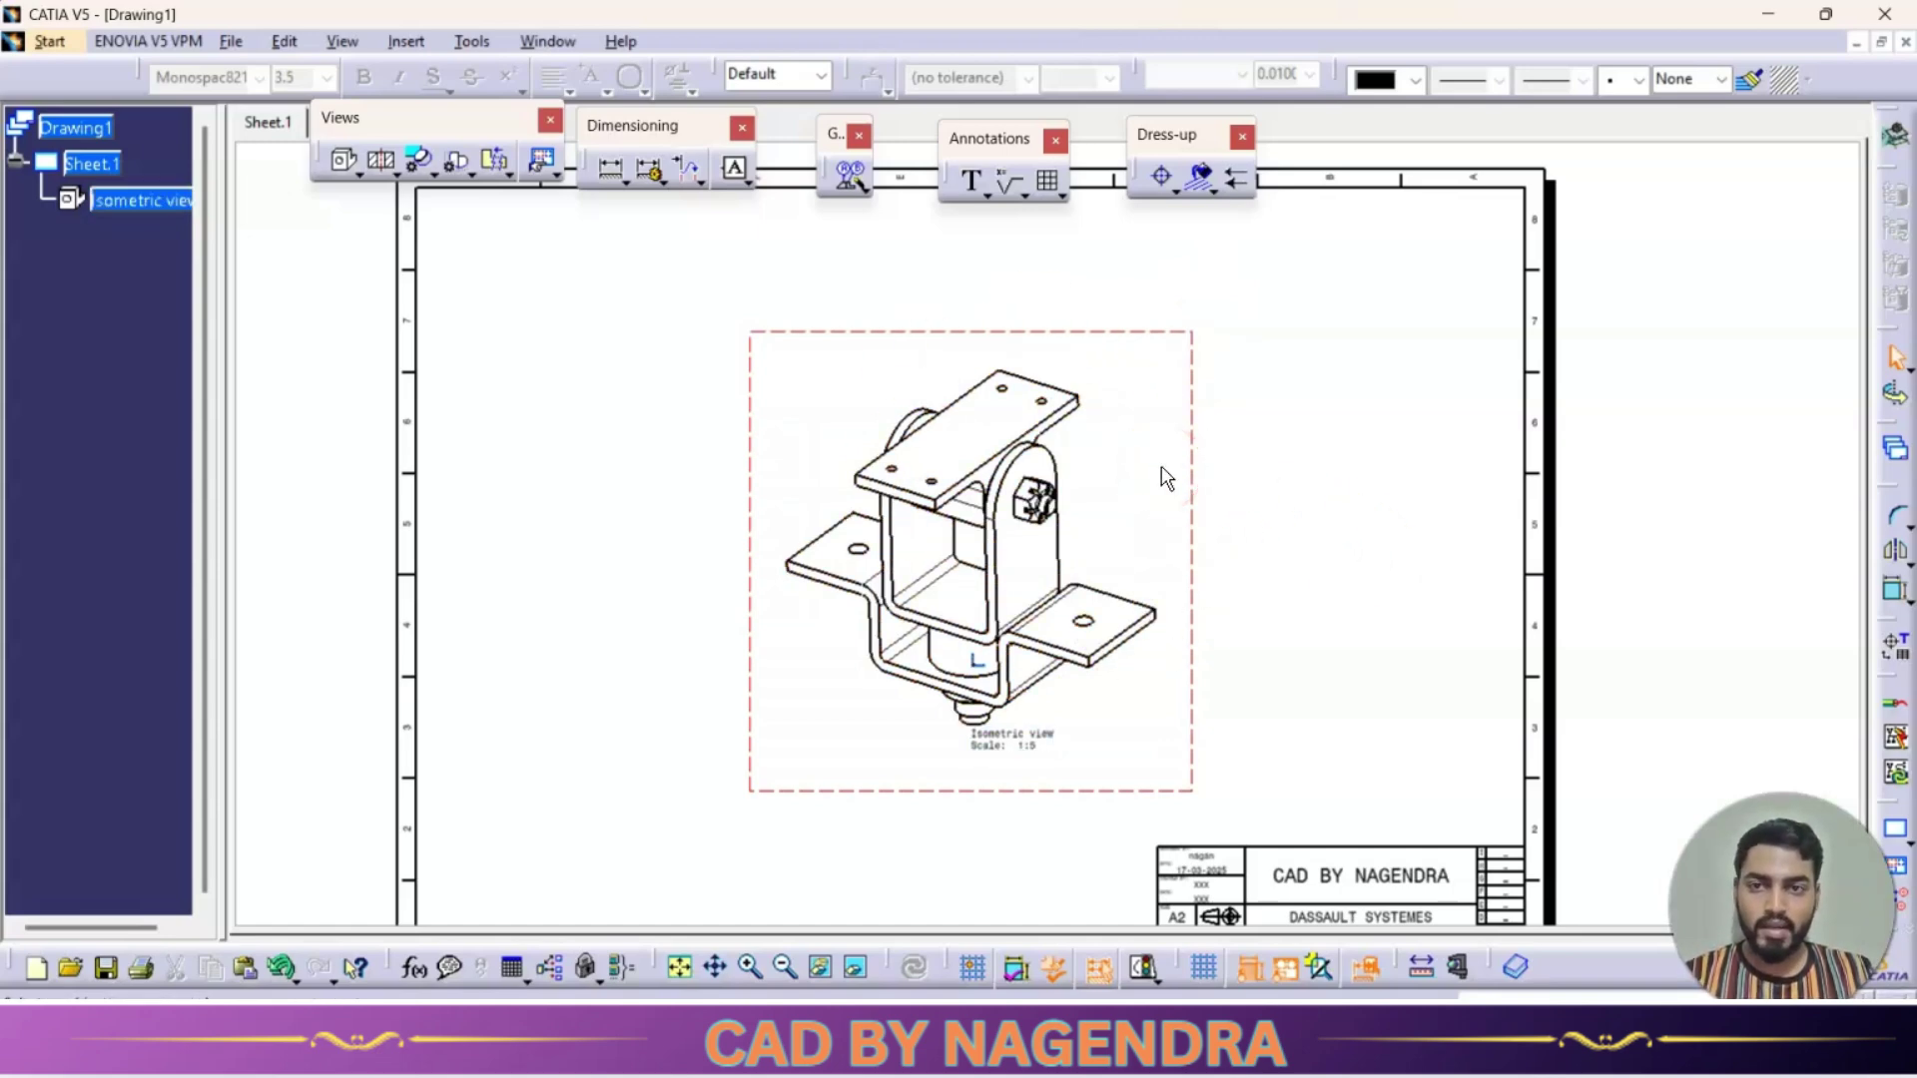
# Step: In the Shock.CATProduct assembly, generate numbering for the components of Product1 in Integer mode
pyautogui.click(555, 43)
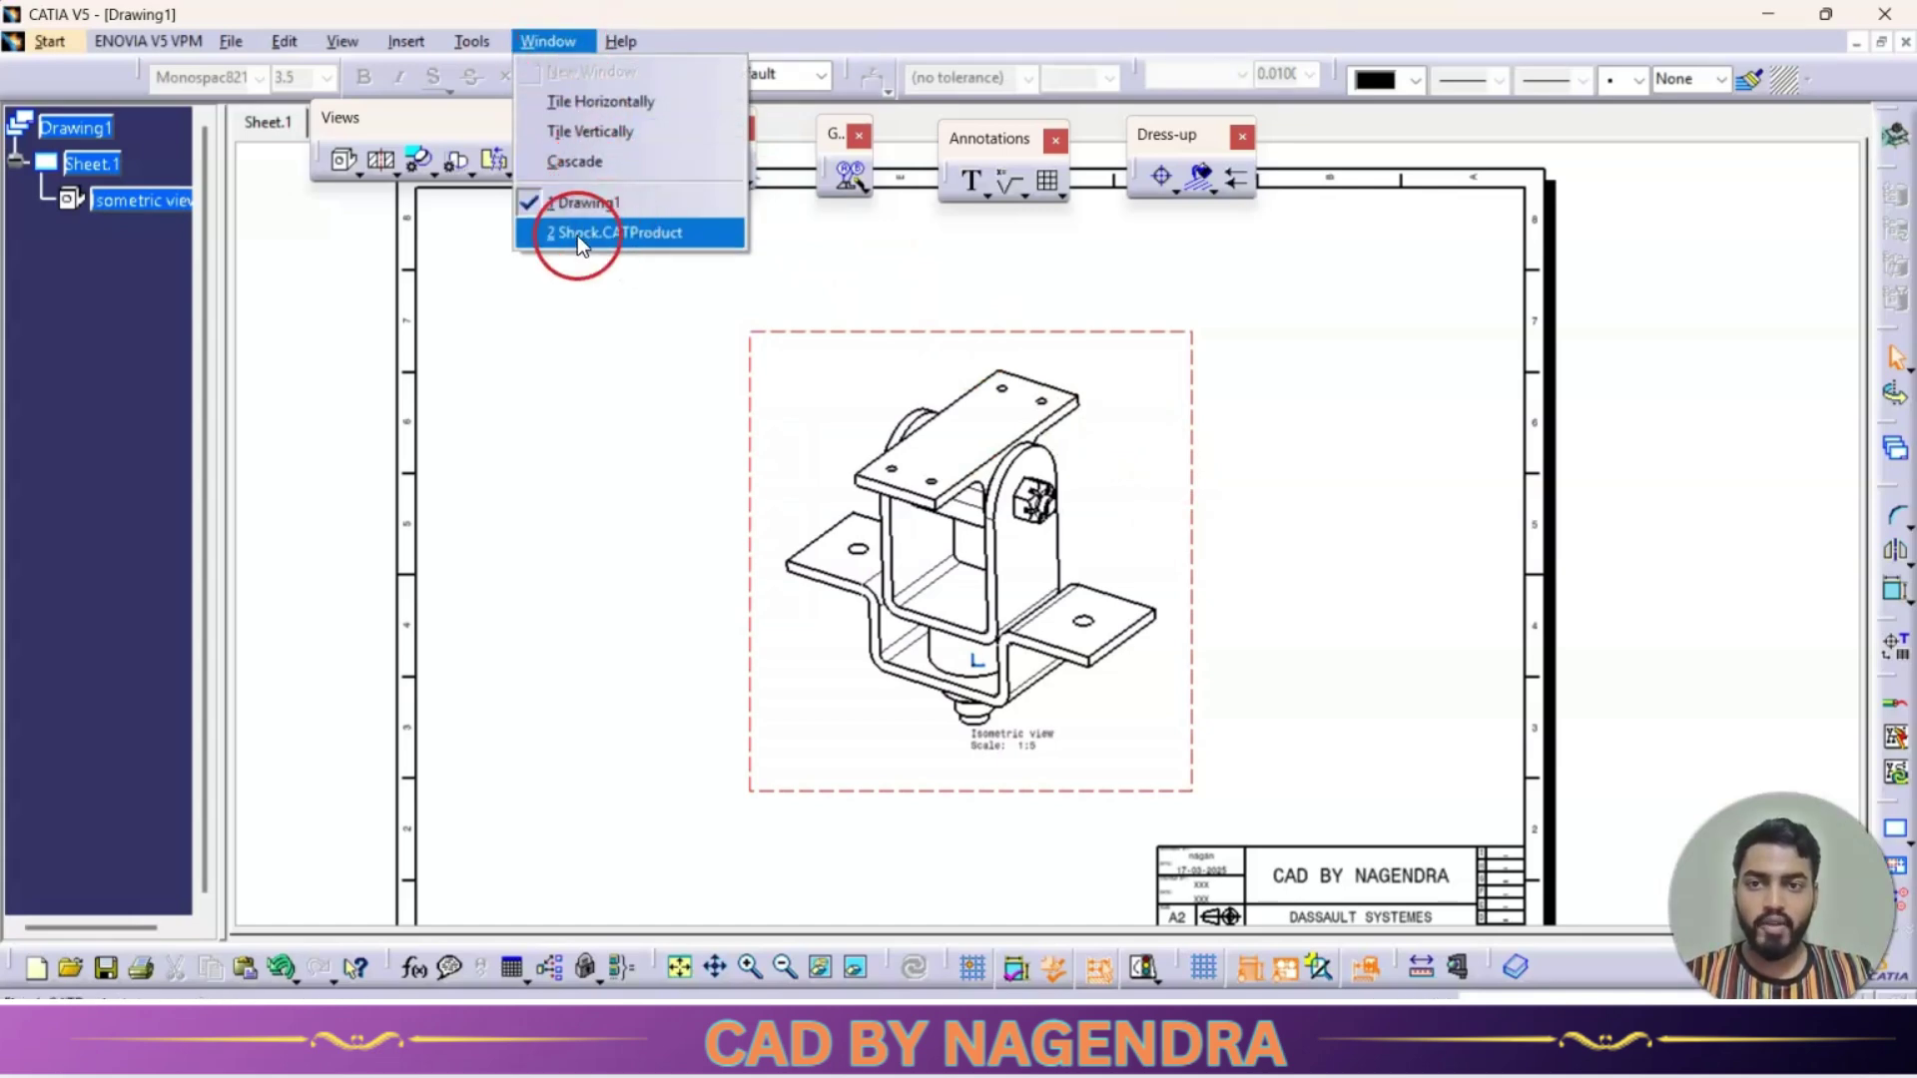
pyautogui.click(631, 231)
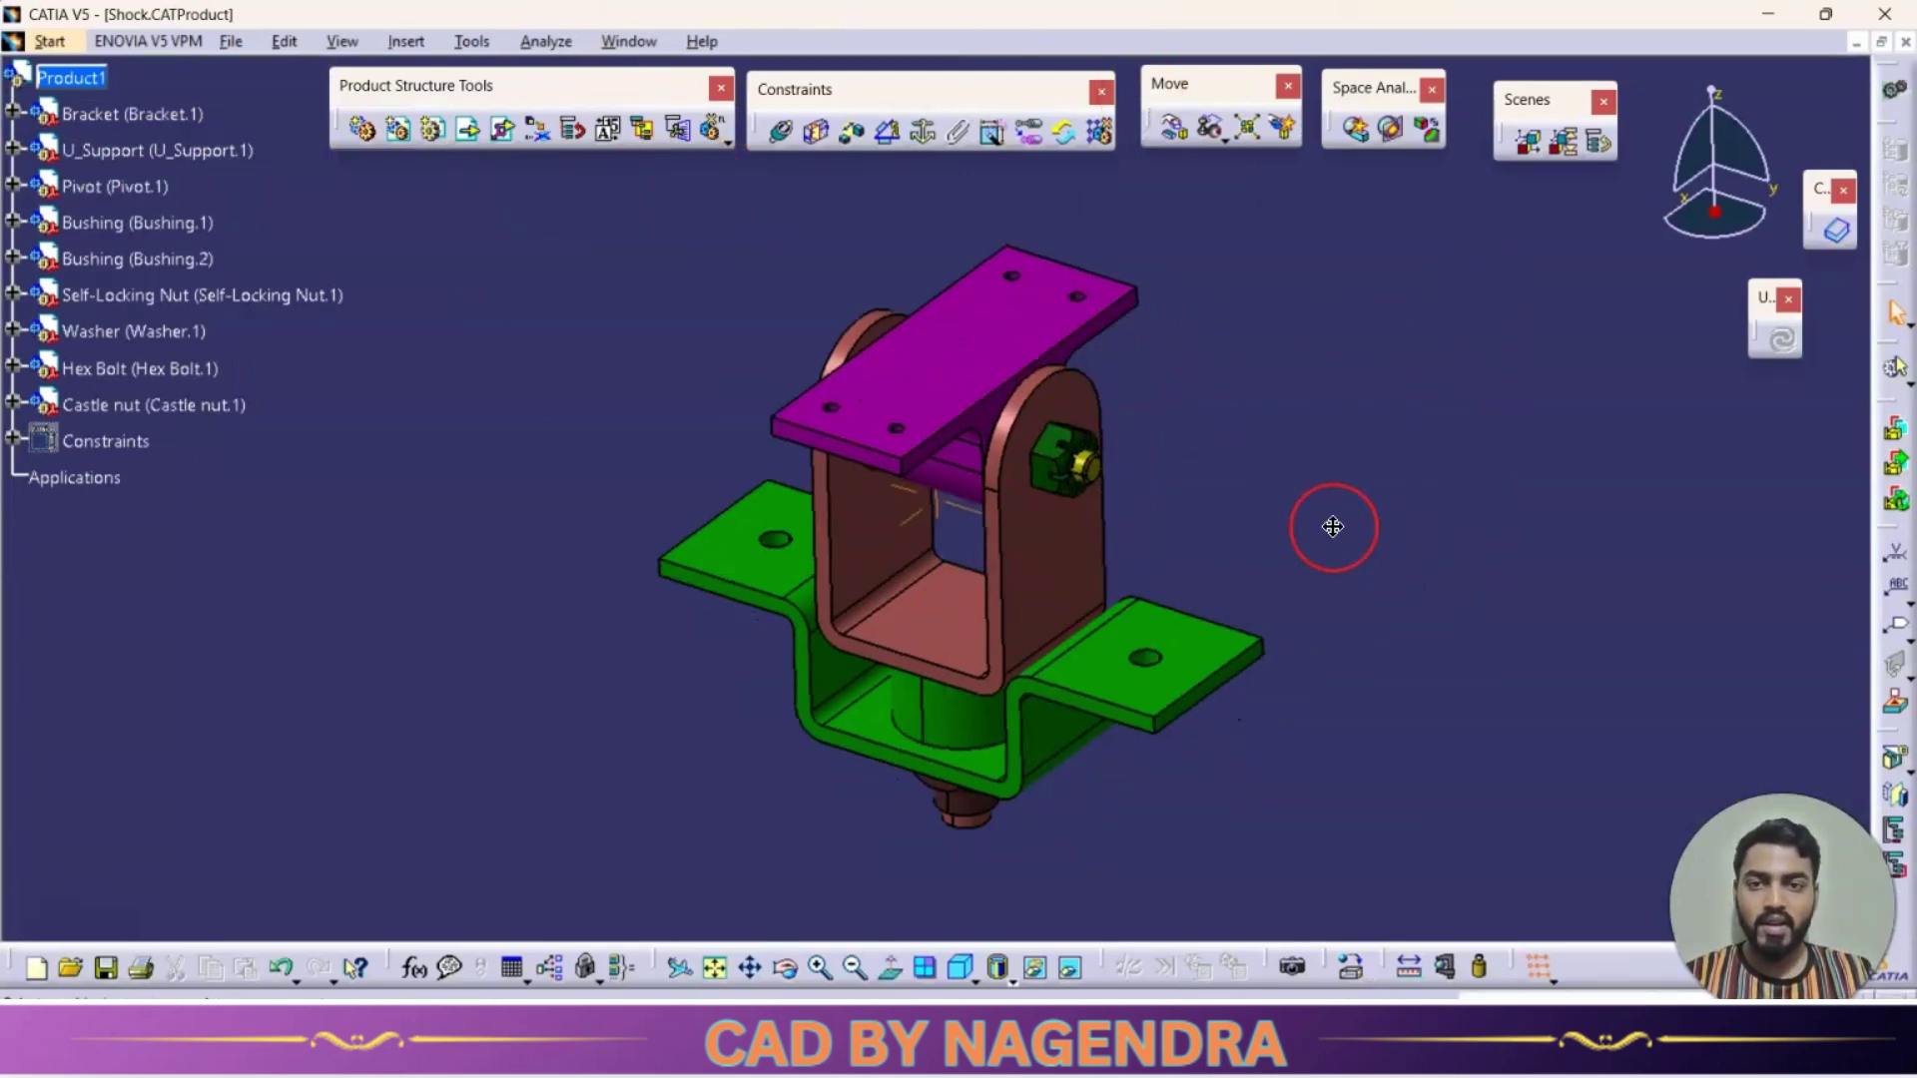
pyautogui.moveTo(1331, 526); pyautogui.dragTo(1272, 485, button='middle')
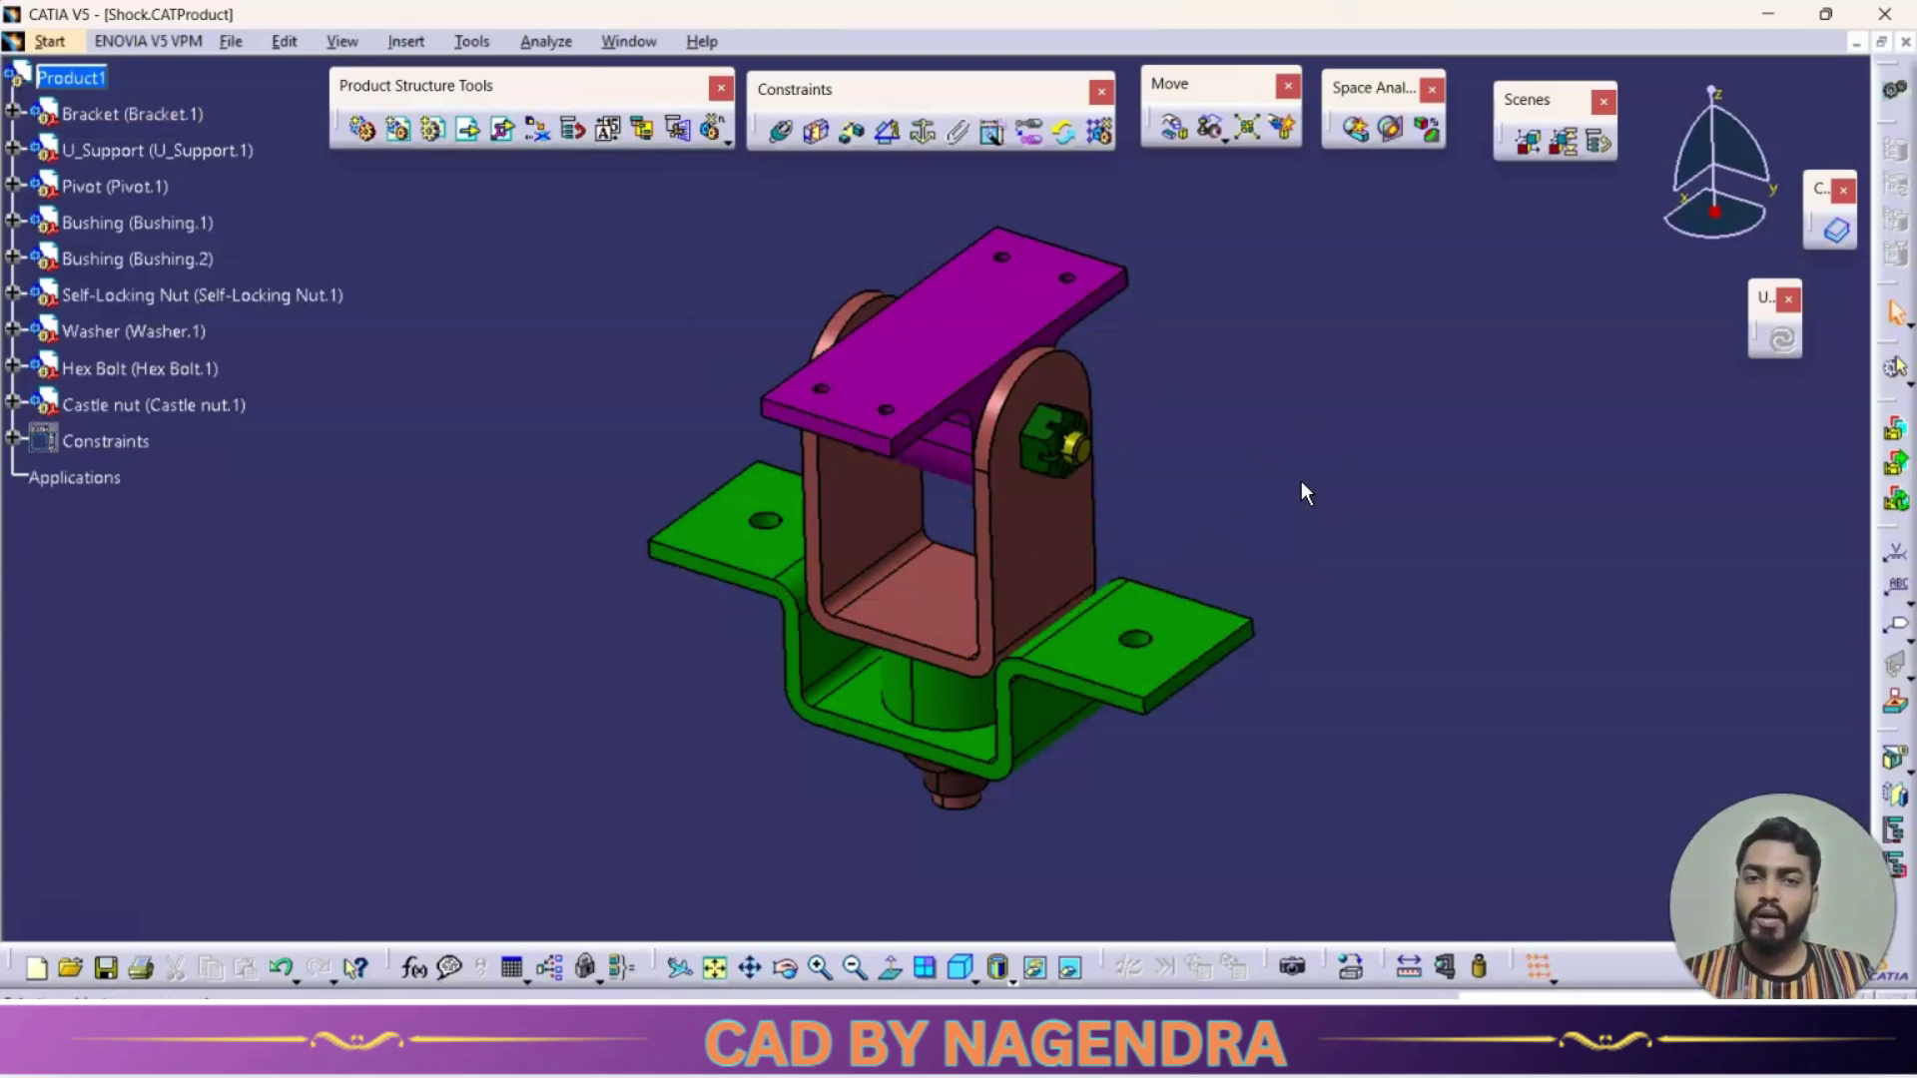
pyautogui.click(1310, 419)
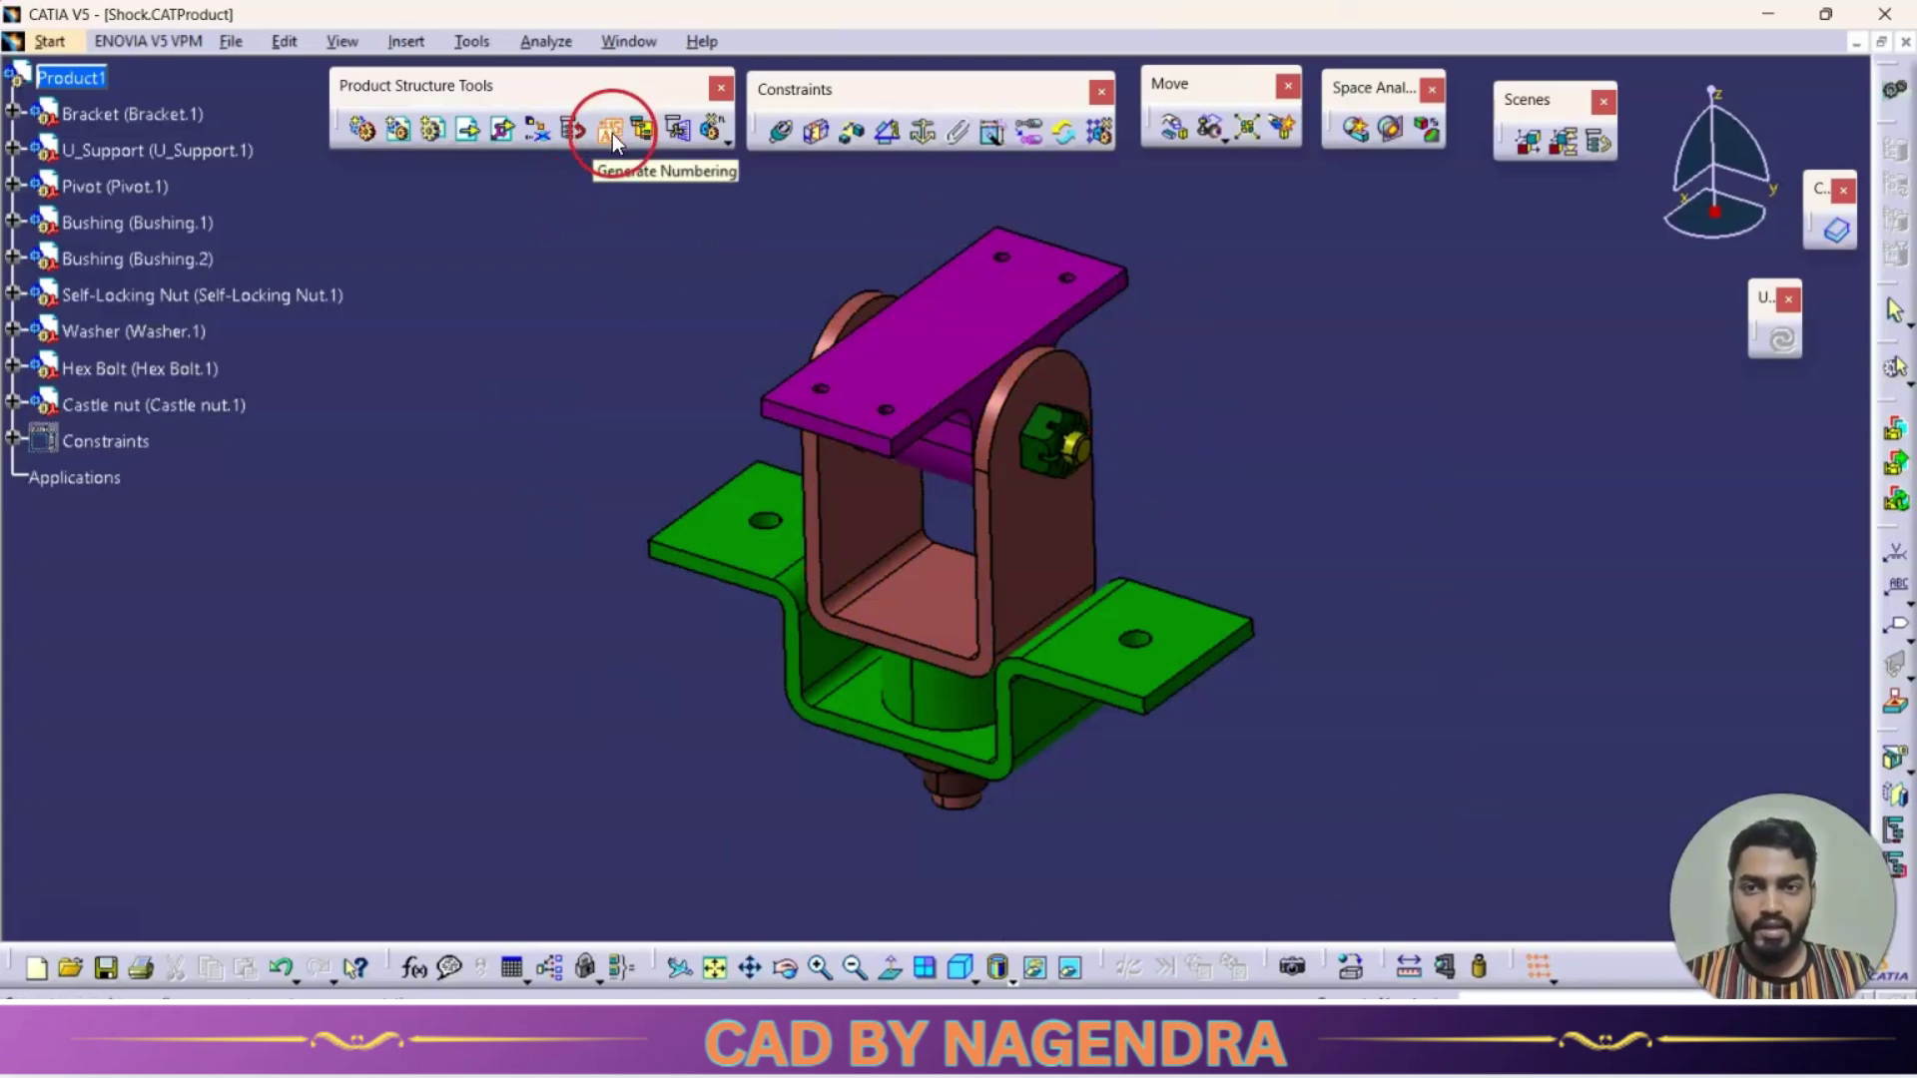
pyautogui.click(98, 76)
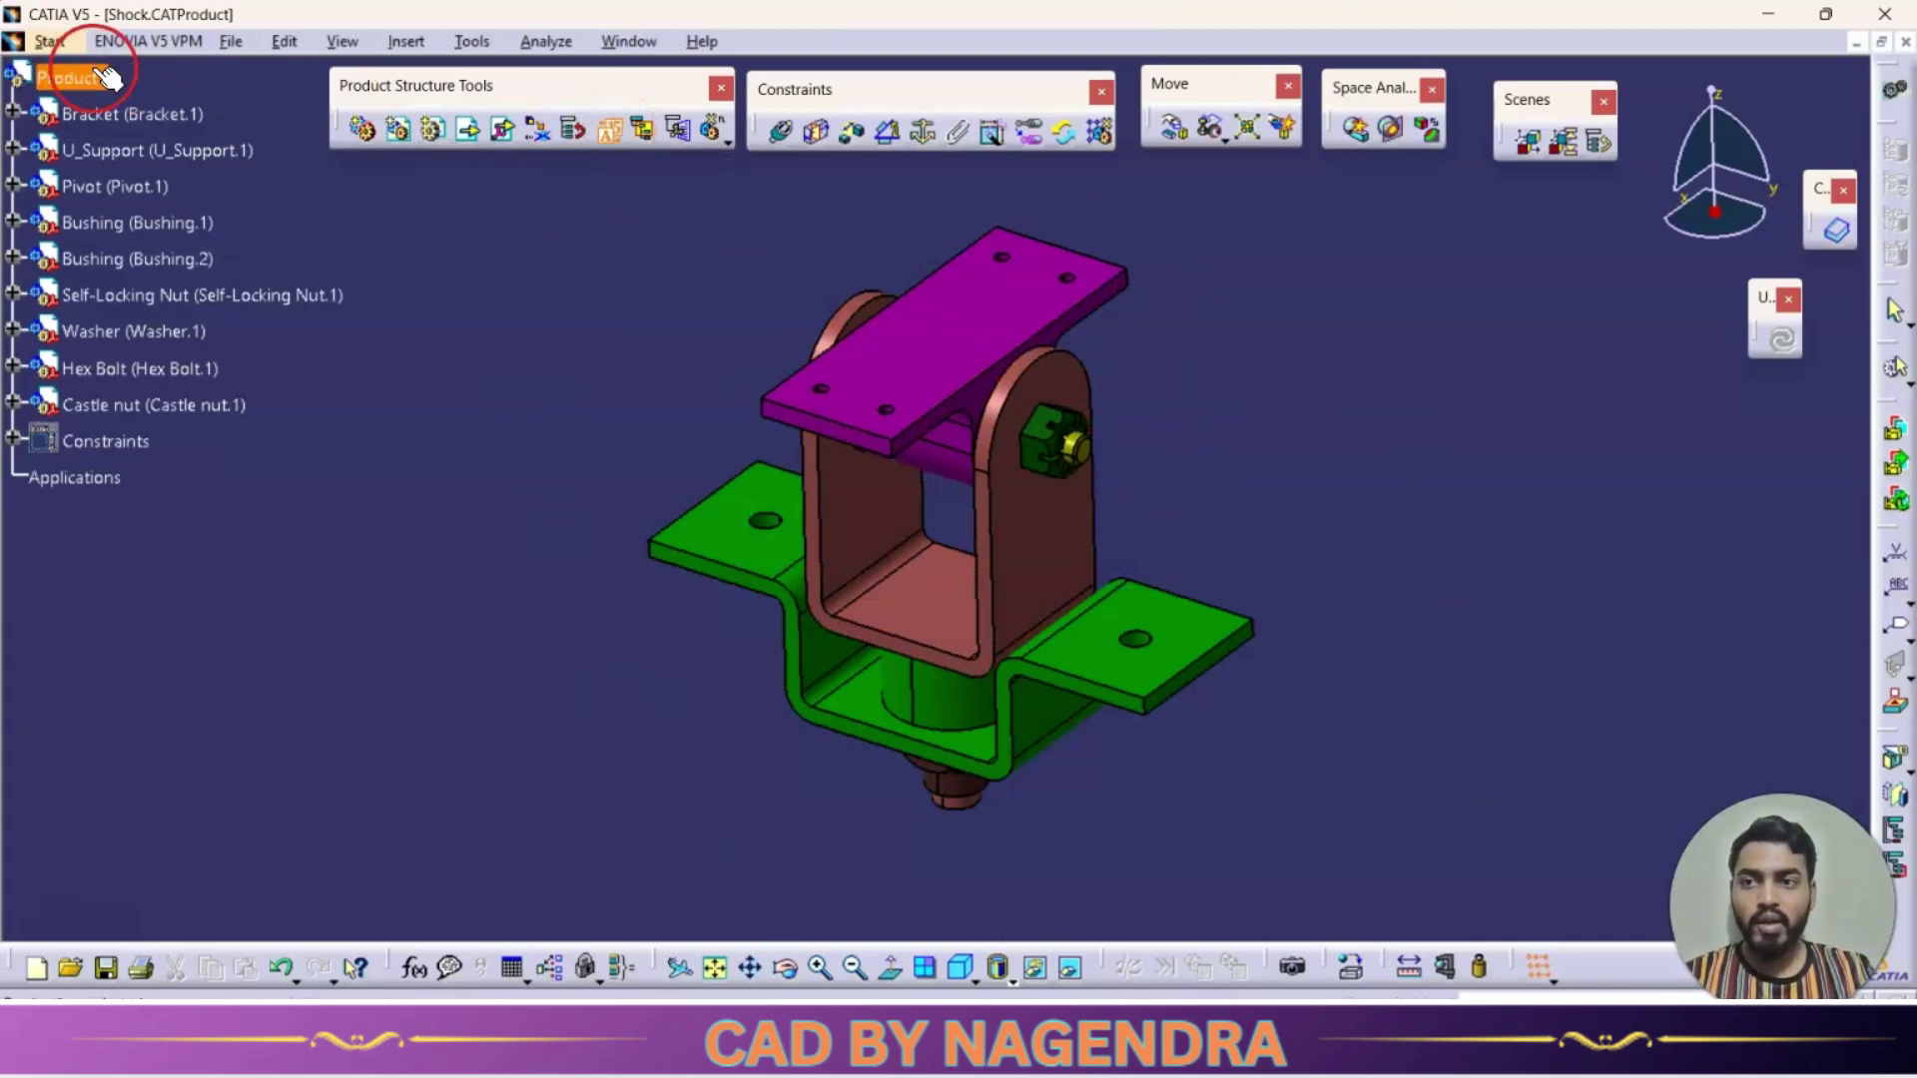
pyautogui.click(91, 88)
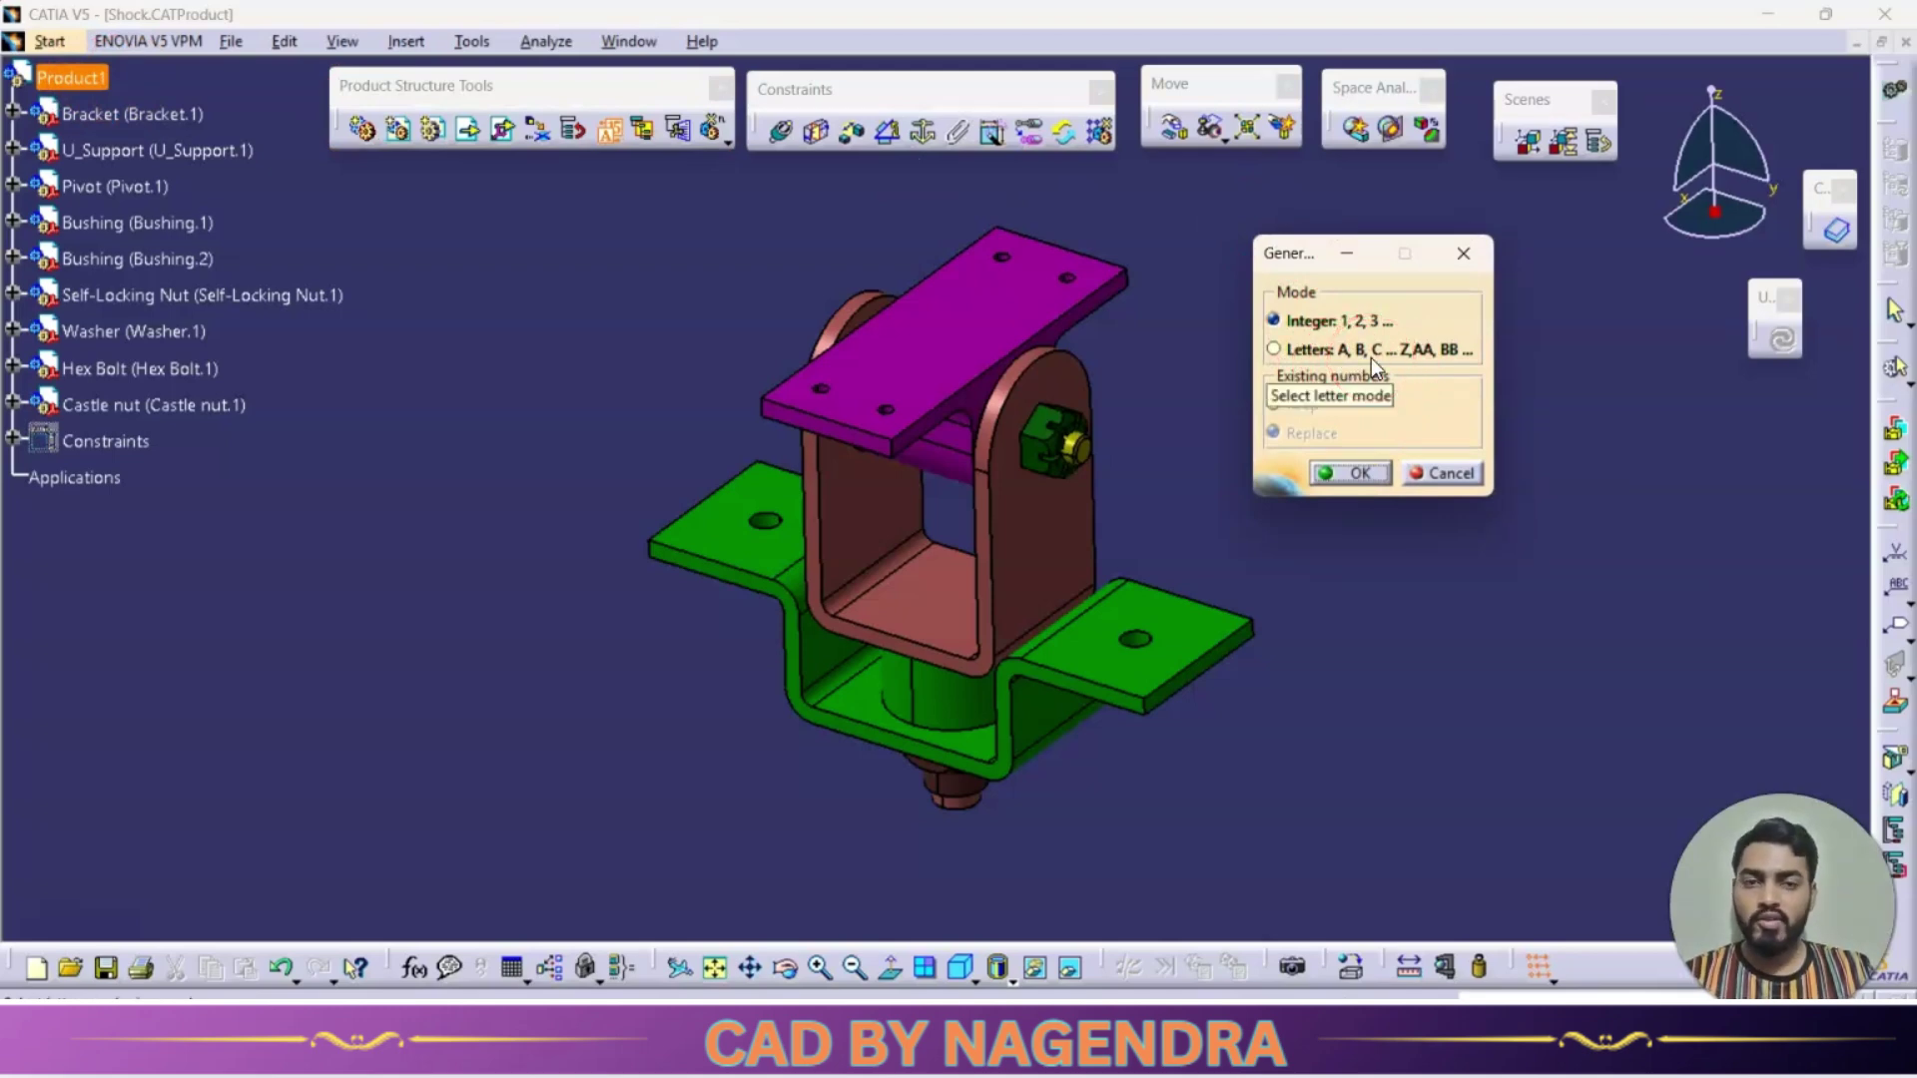
pyautogui.click(1343, 317)
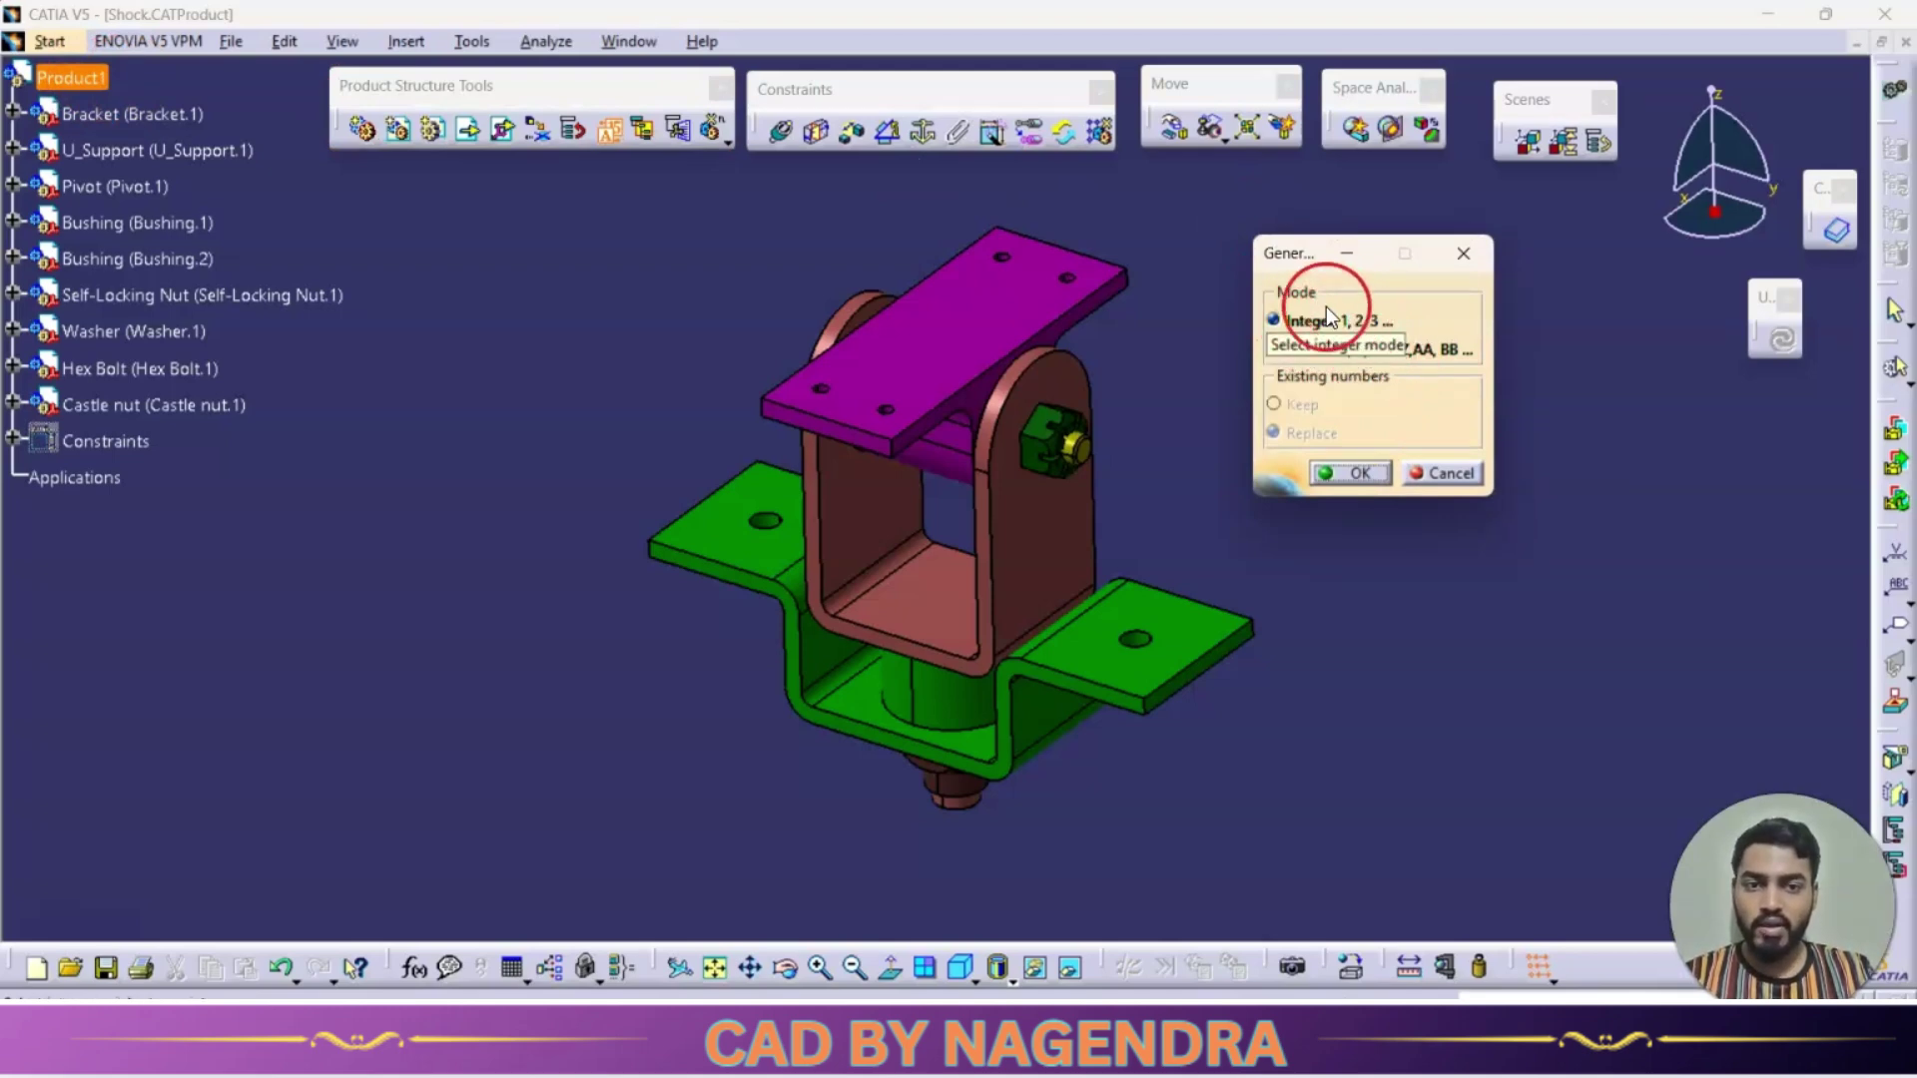
pyautogui.click(1333, 409)
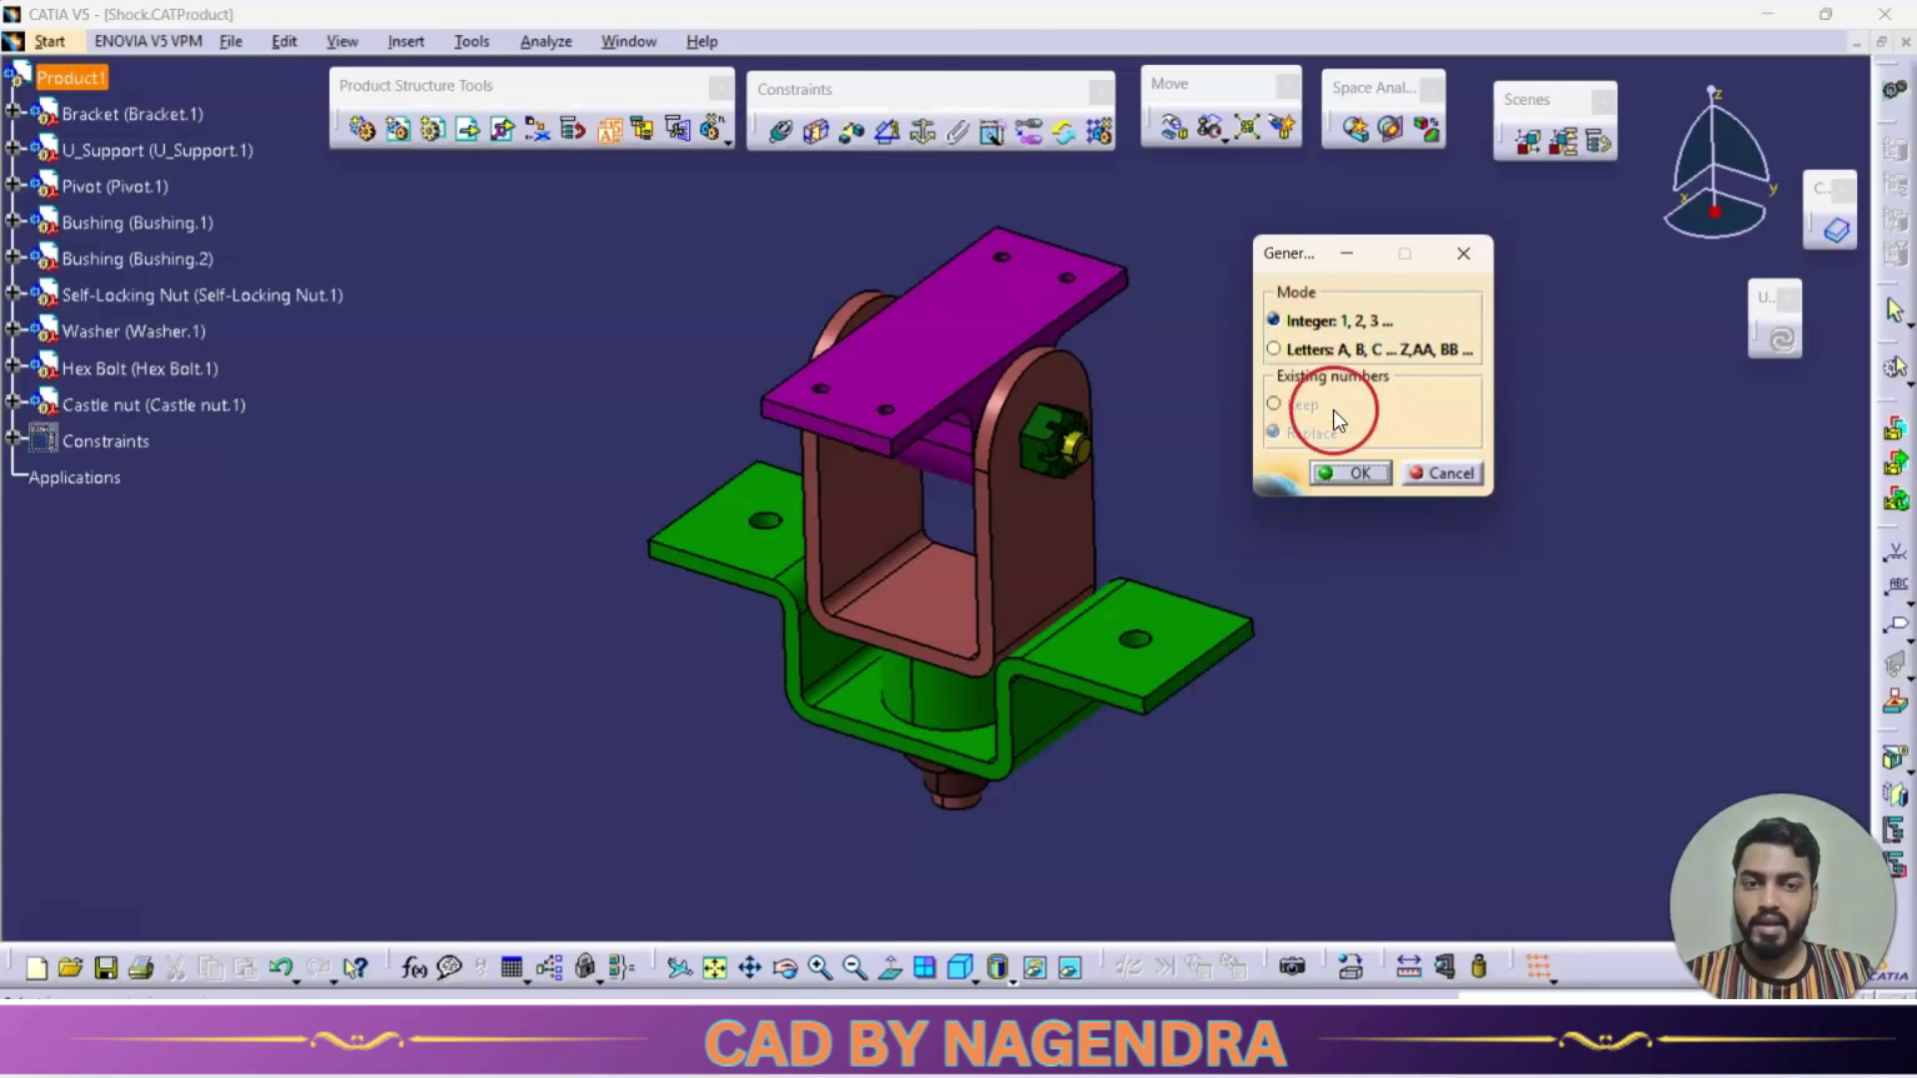
pyautogui.click(1343, 476)
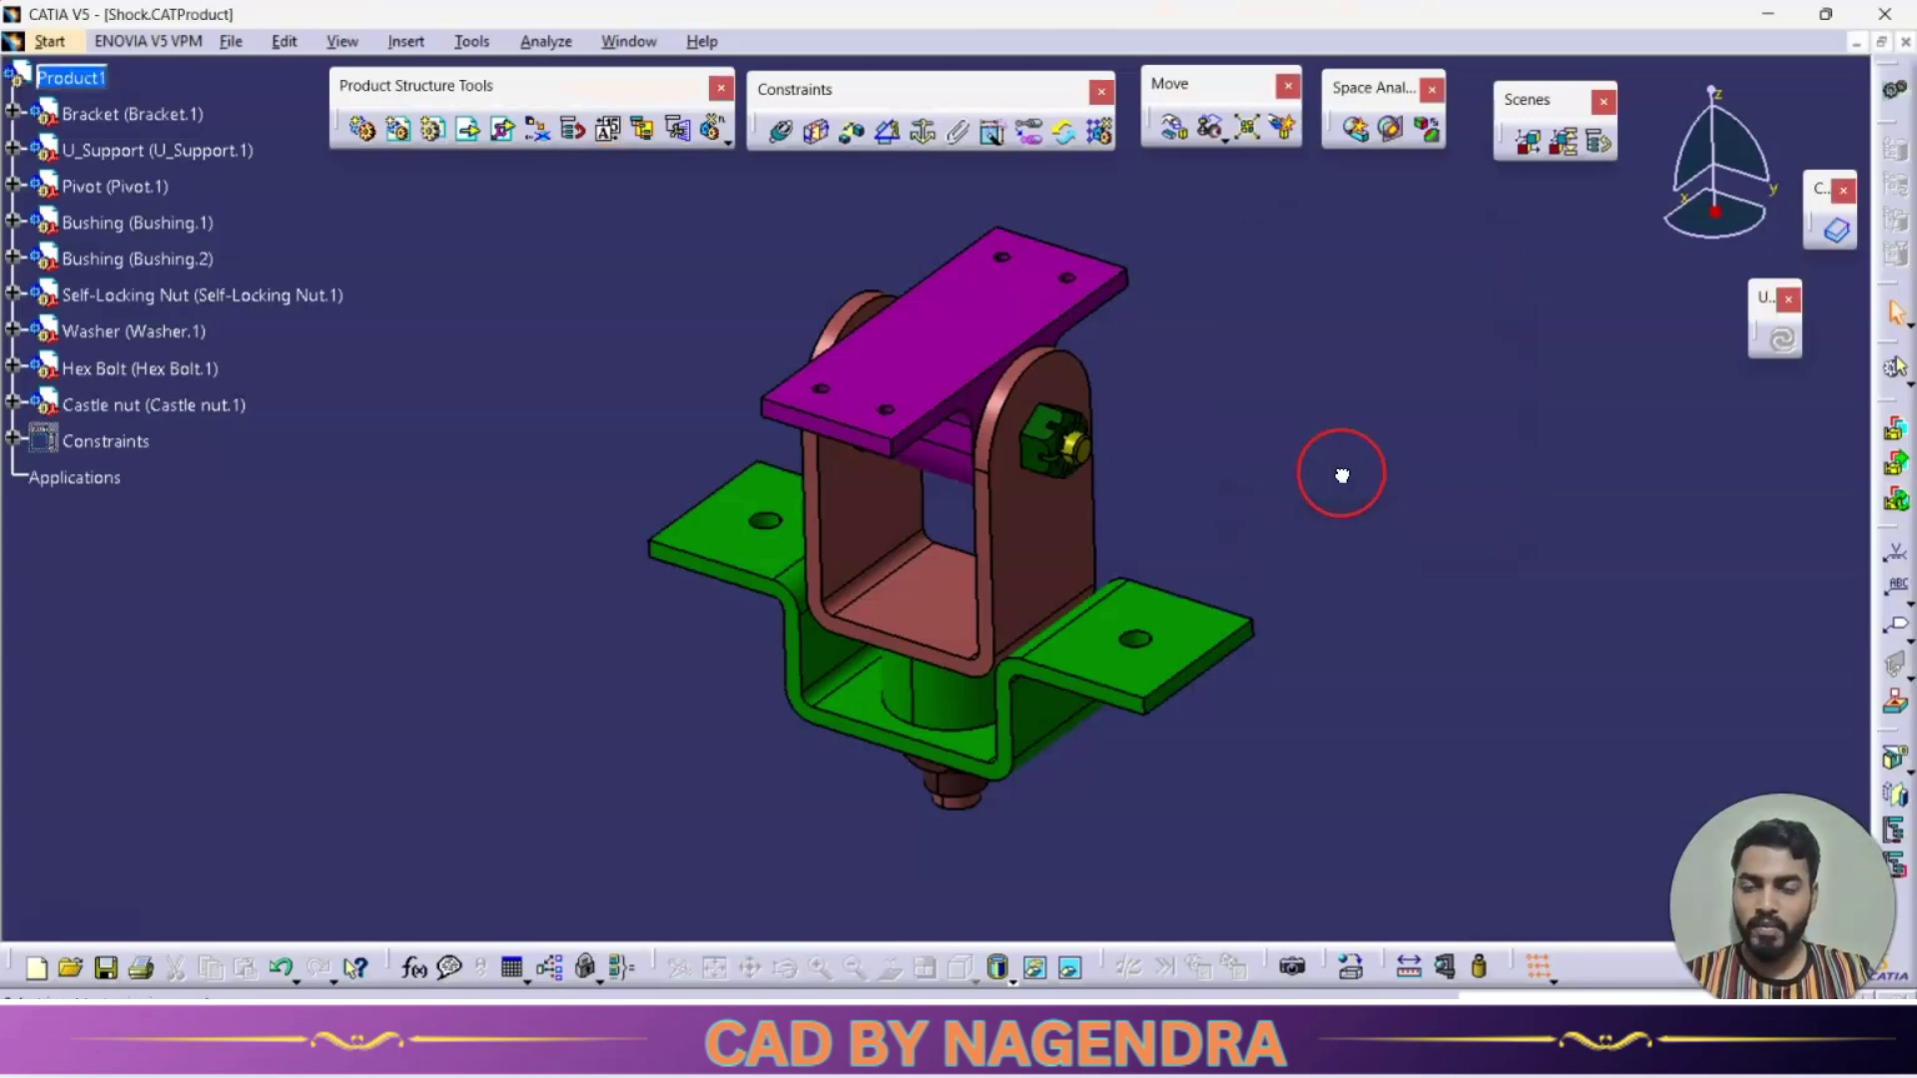
# Step: Switch to Drawing1 and automatically generate balloons on the isometric view
pyautogui.click(628, 41)
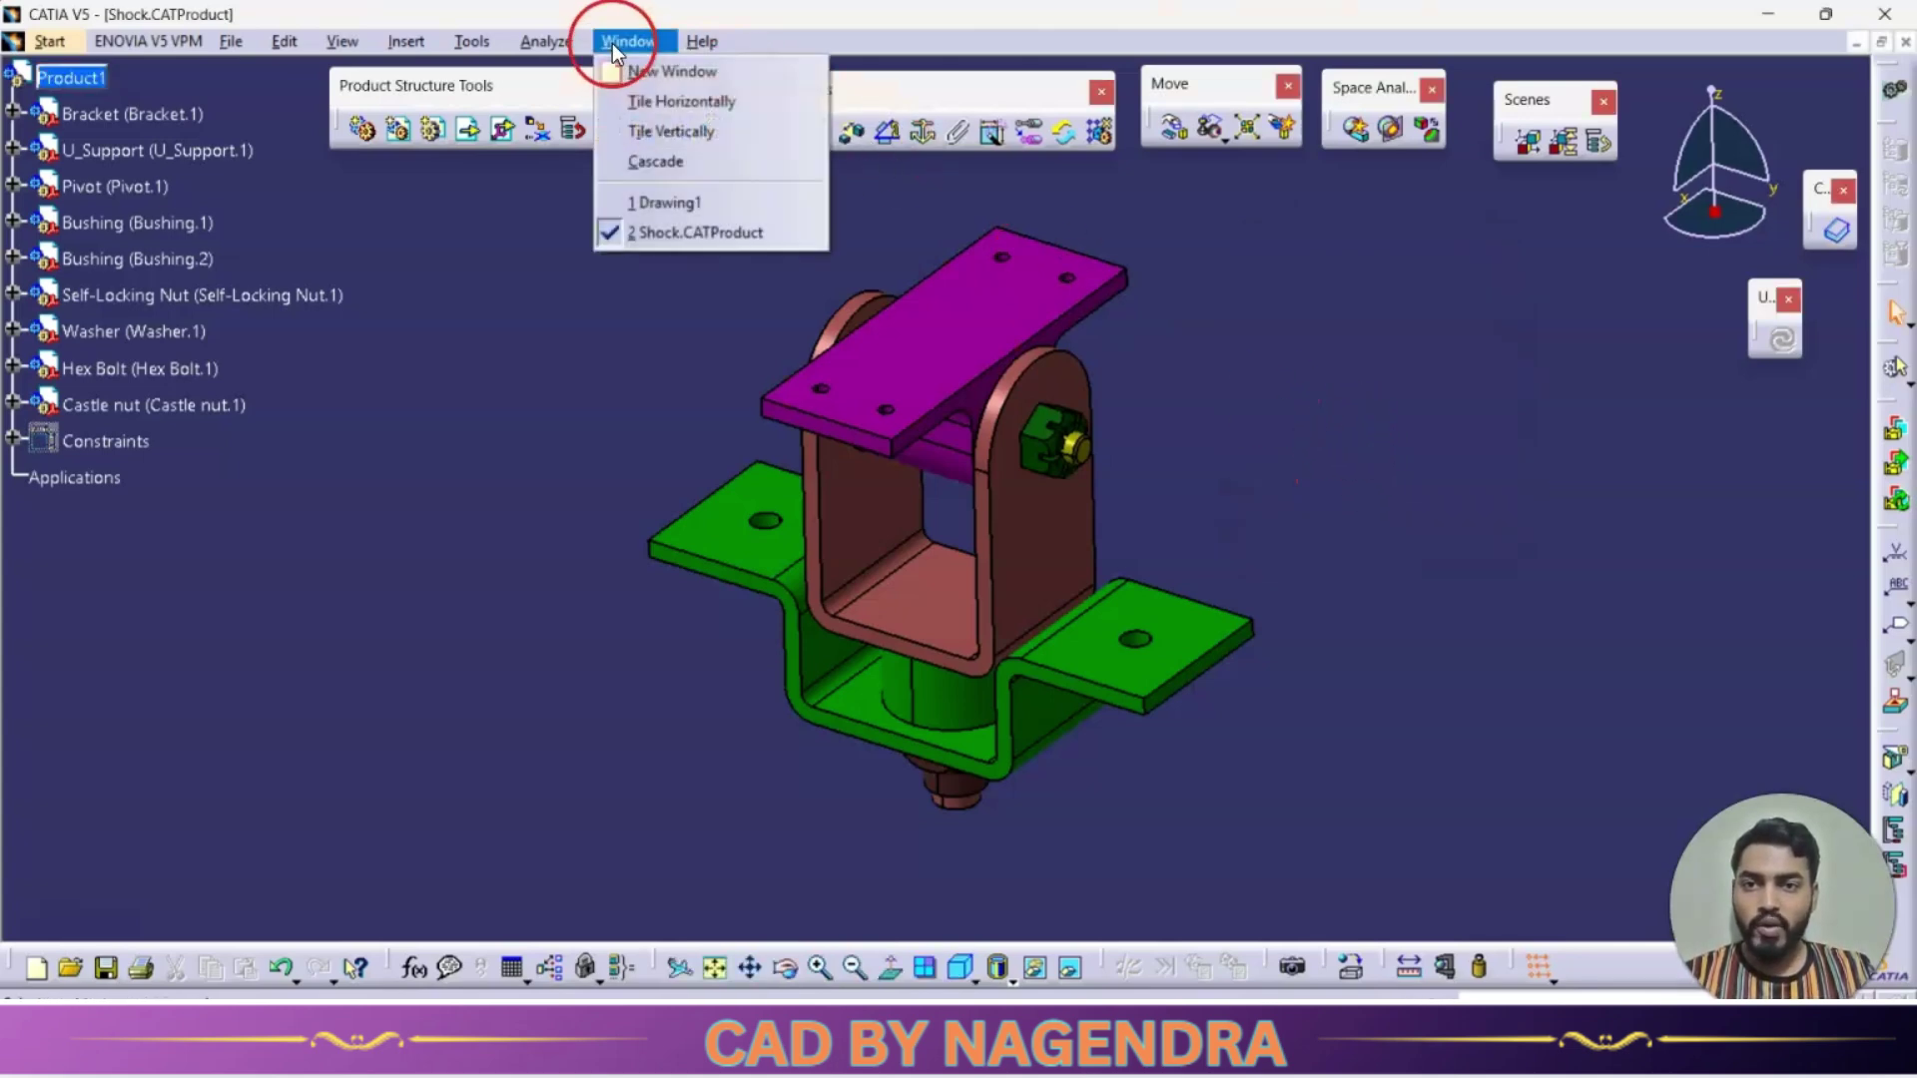
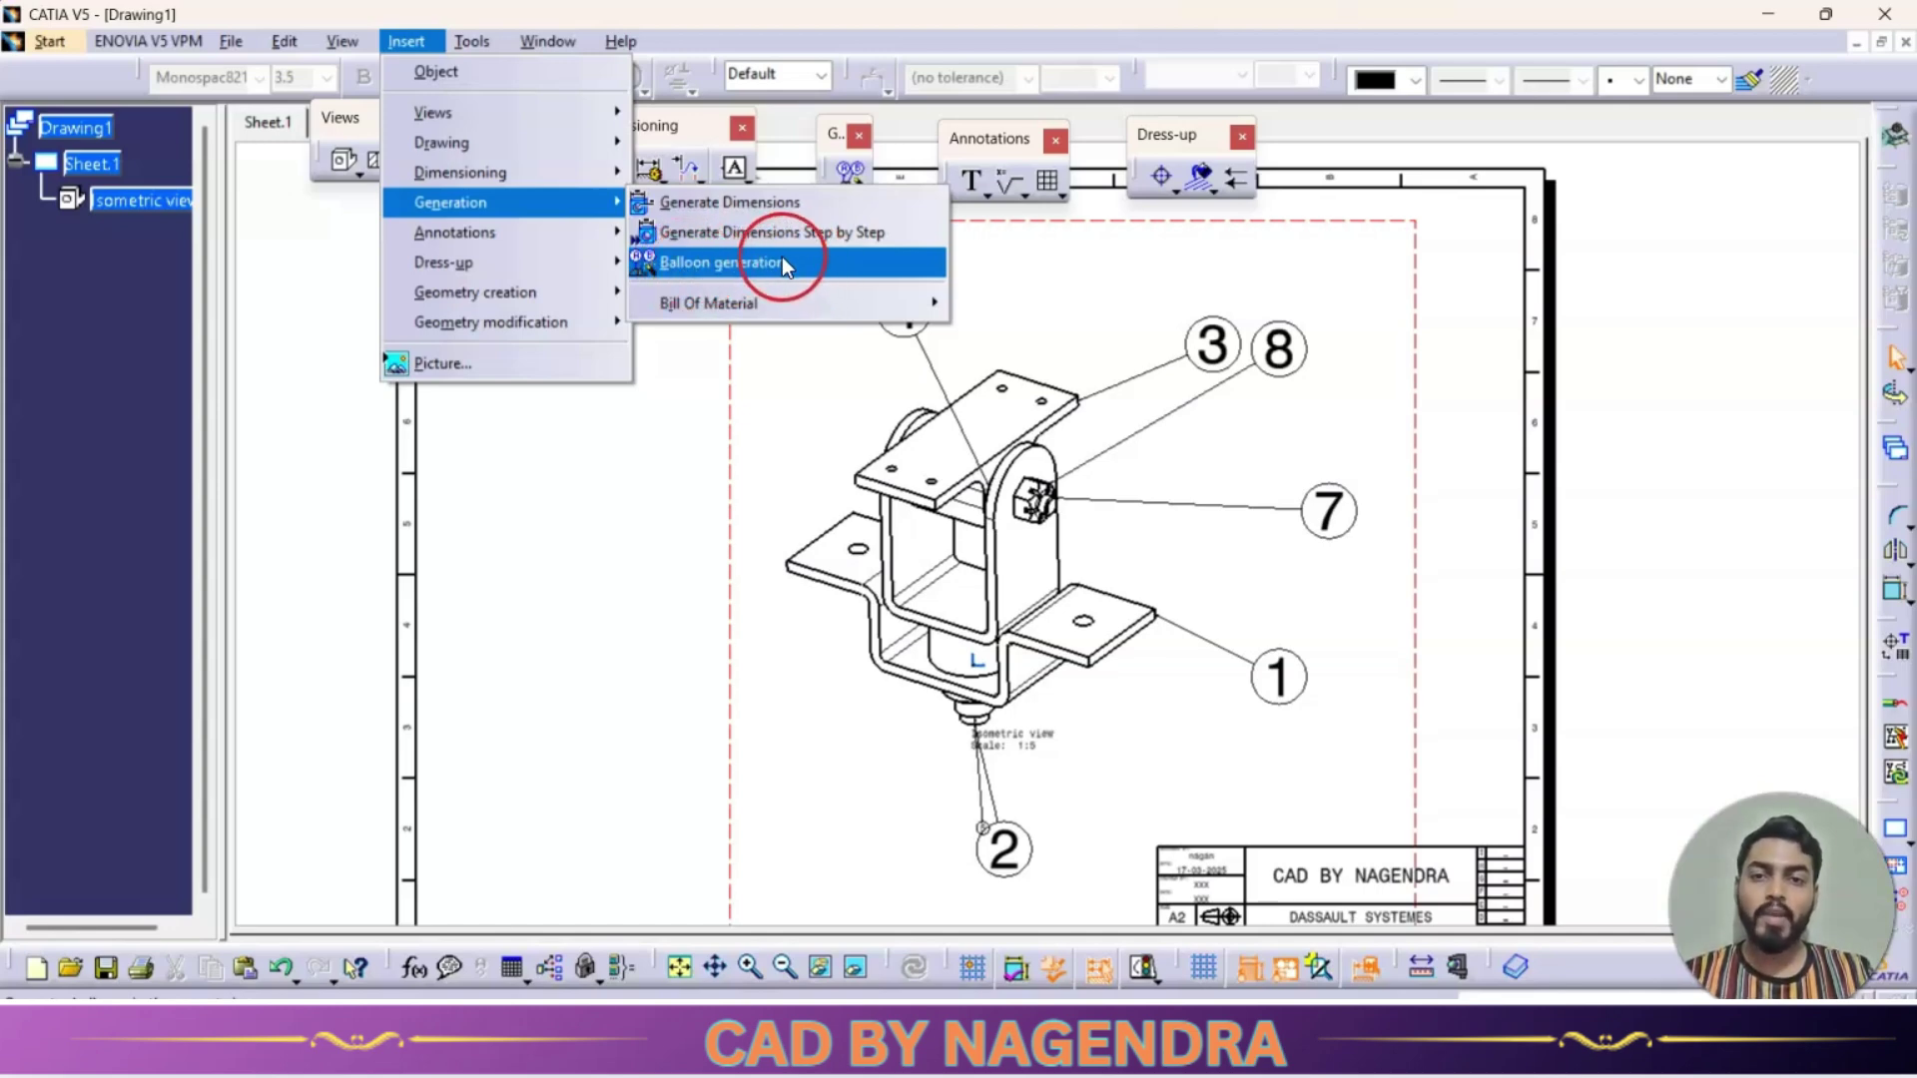
pyautogui.click(783, 261)
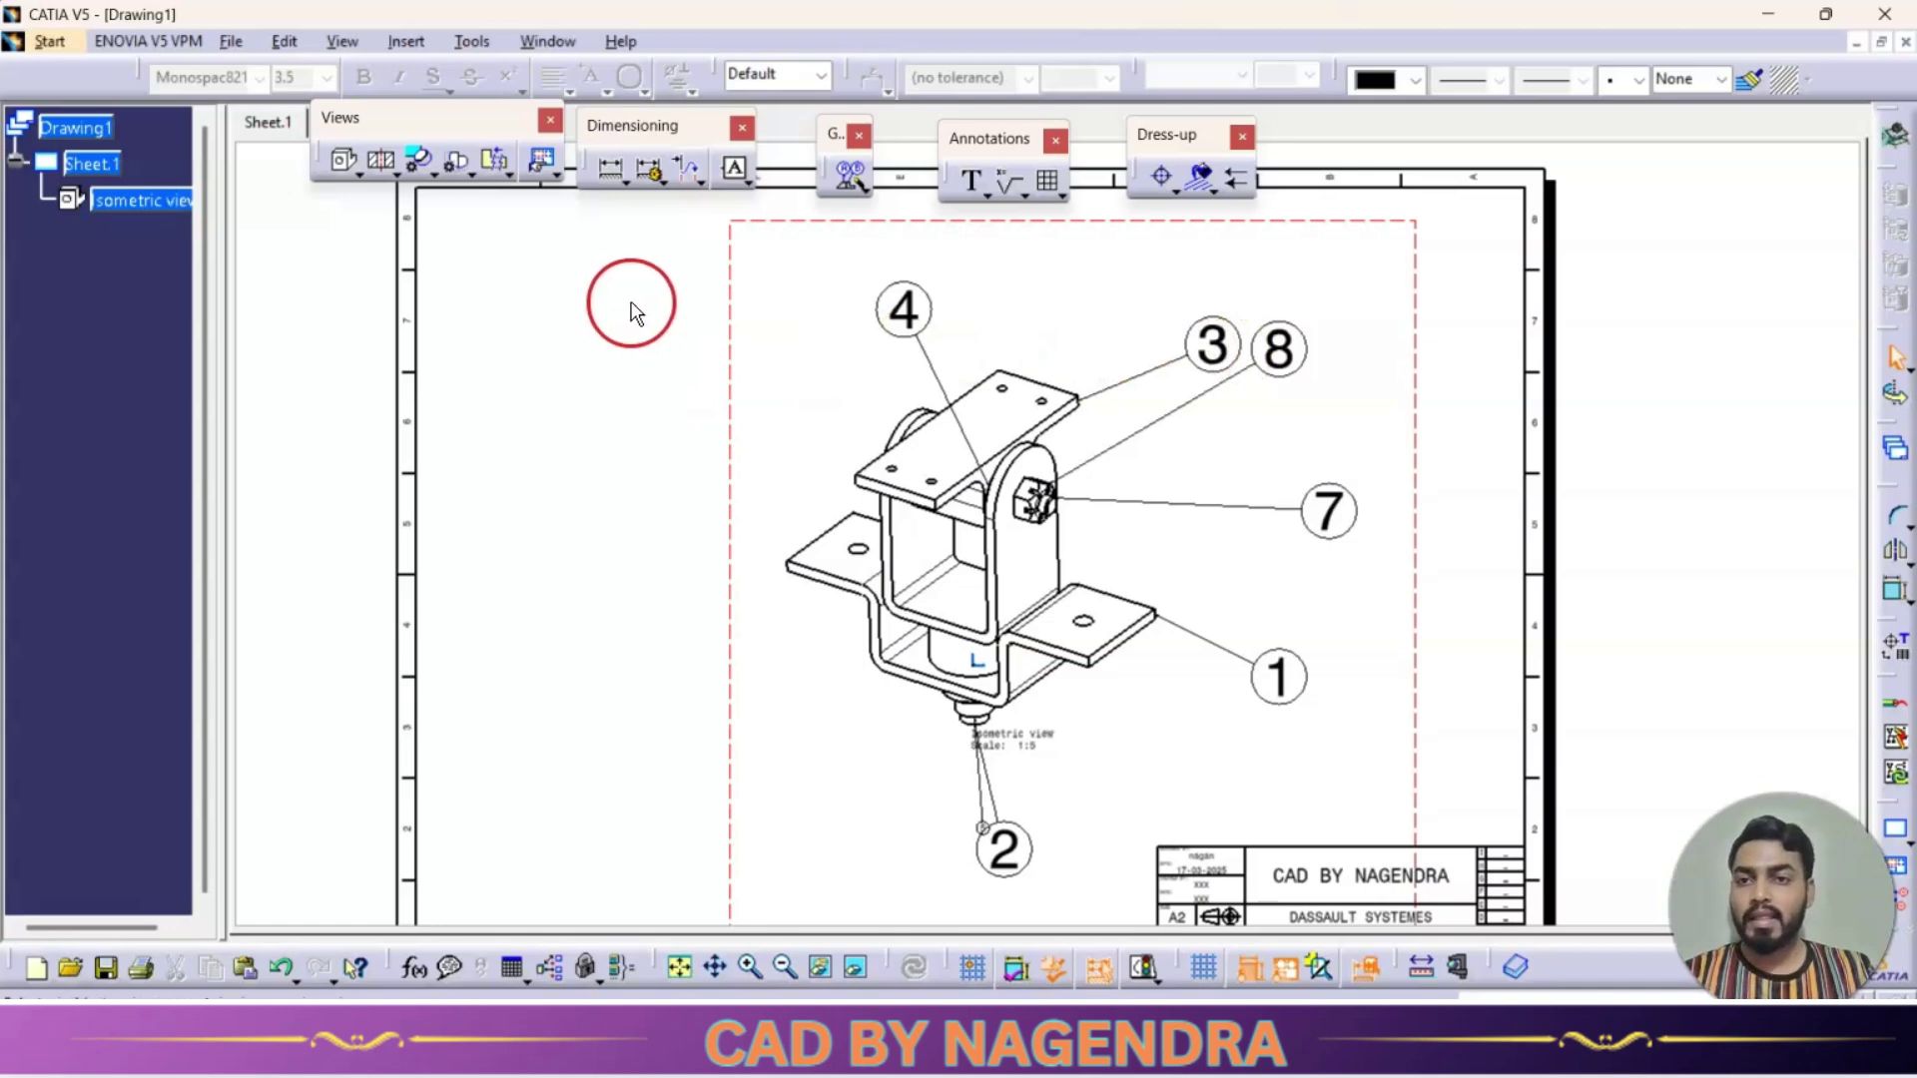
# Step: Compare the component order in the Shock.CATProduct assembly tree with the drawing's balloon numbers, and return to Drawing1
pyautogui.click(552, 40)
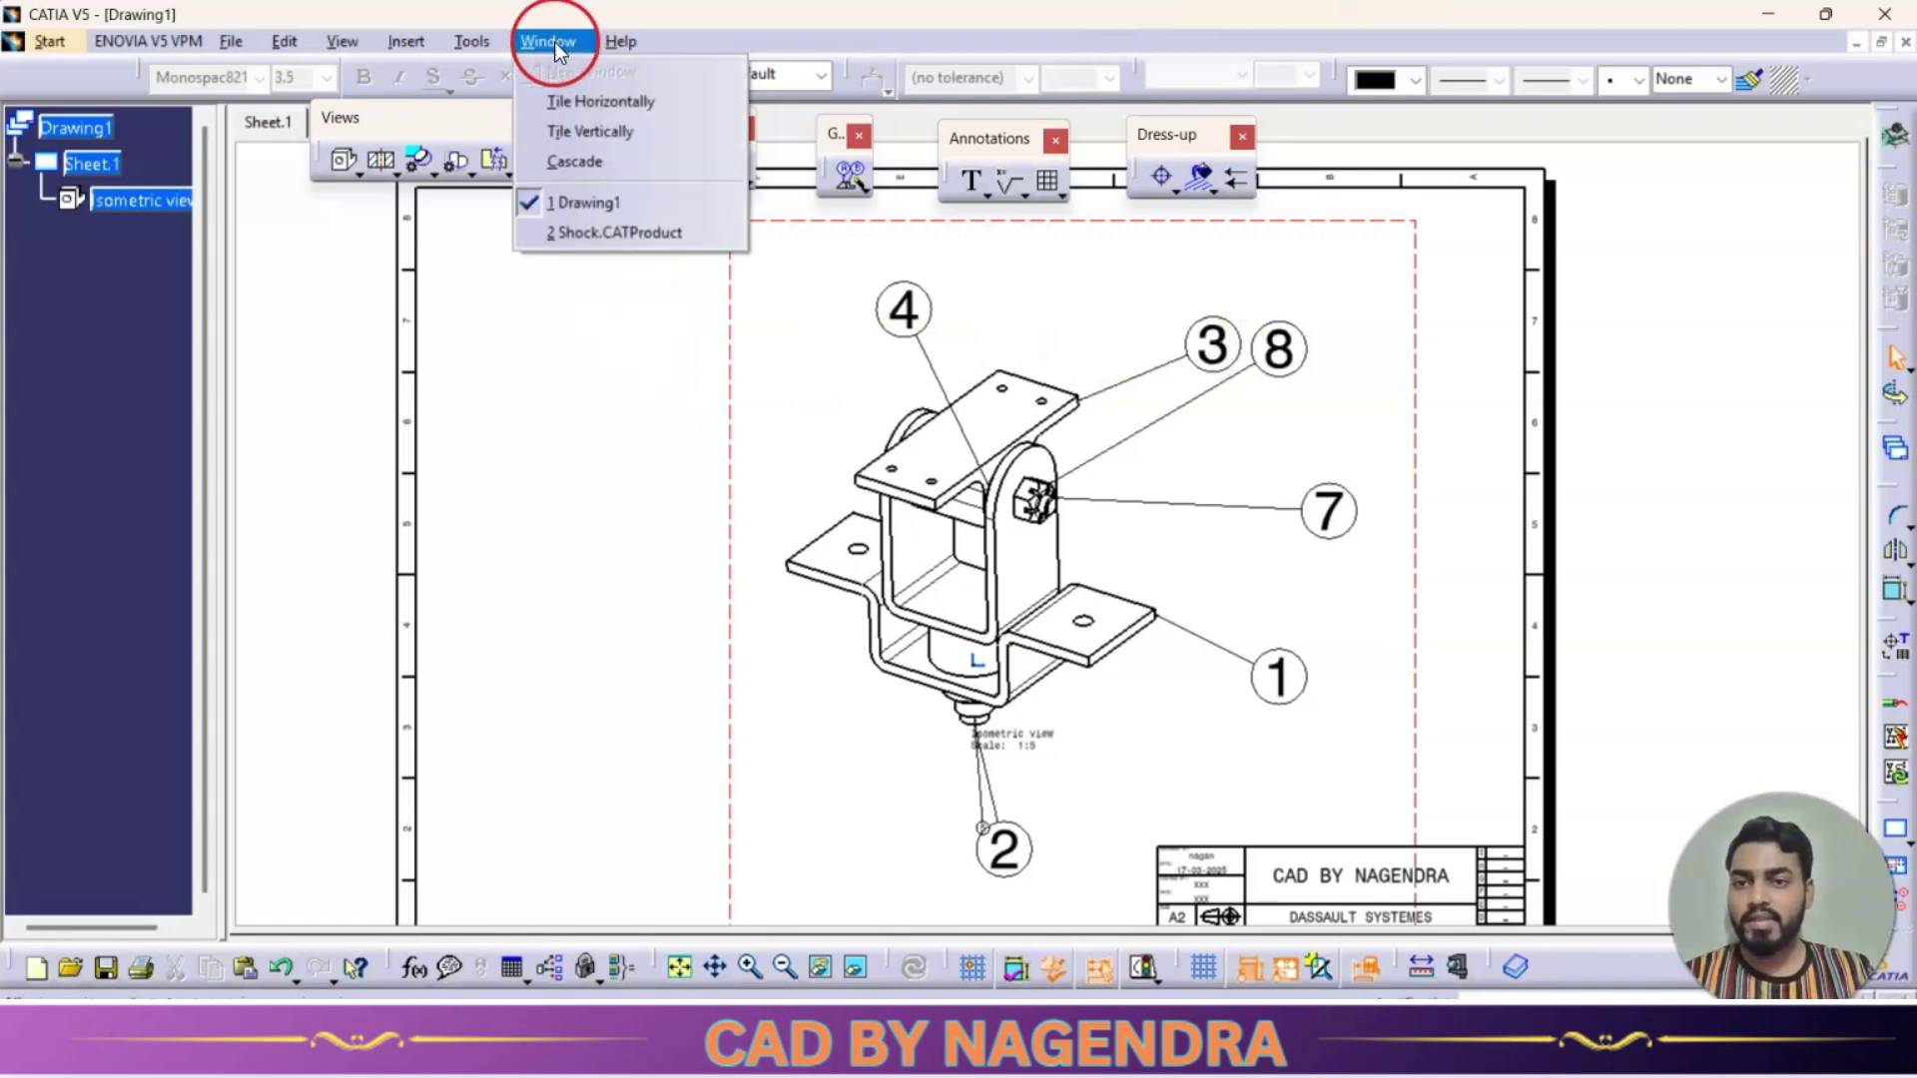
pyautogui.click(627, 232)
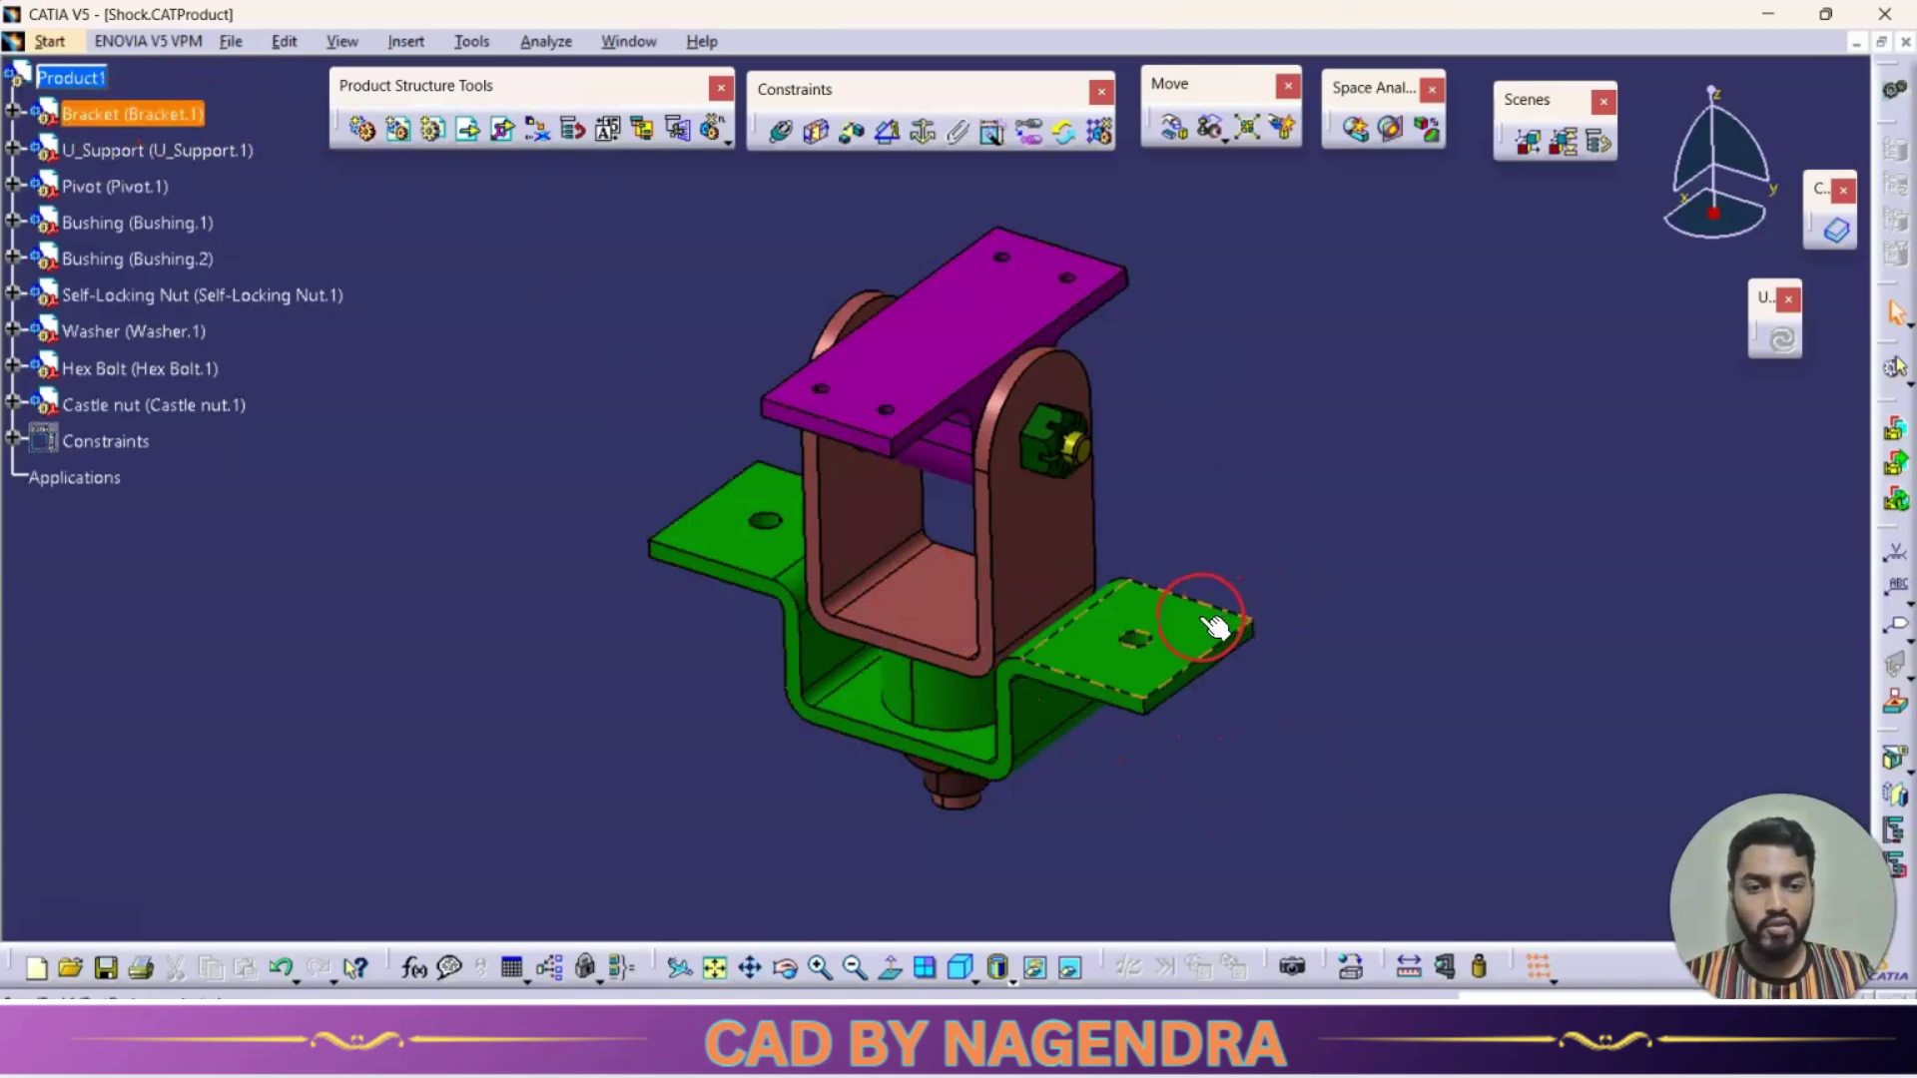
pyautogui.click(190, 155)
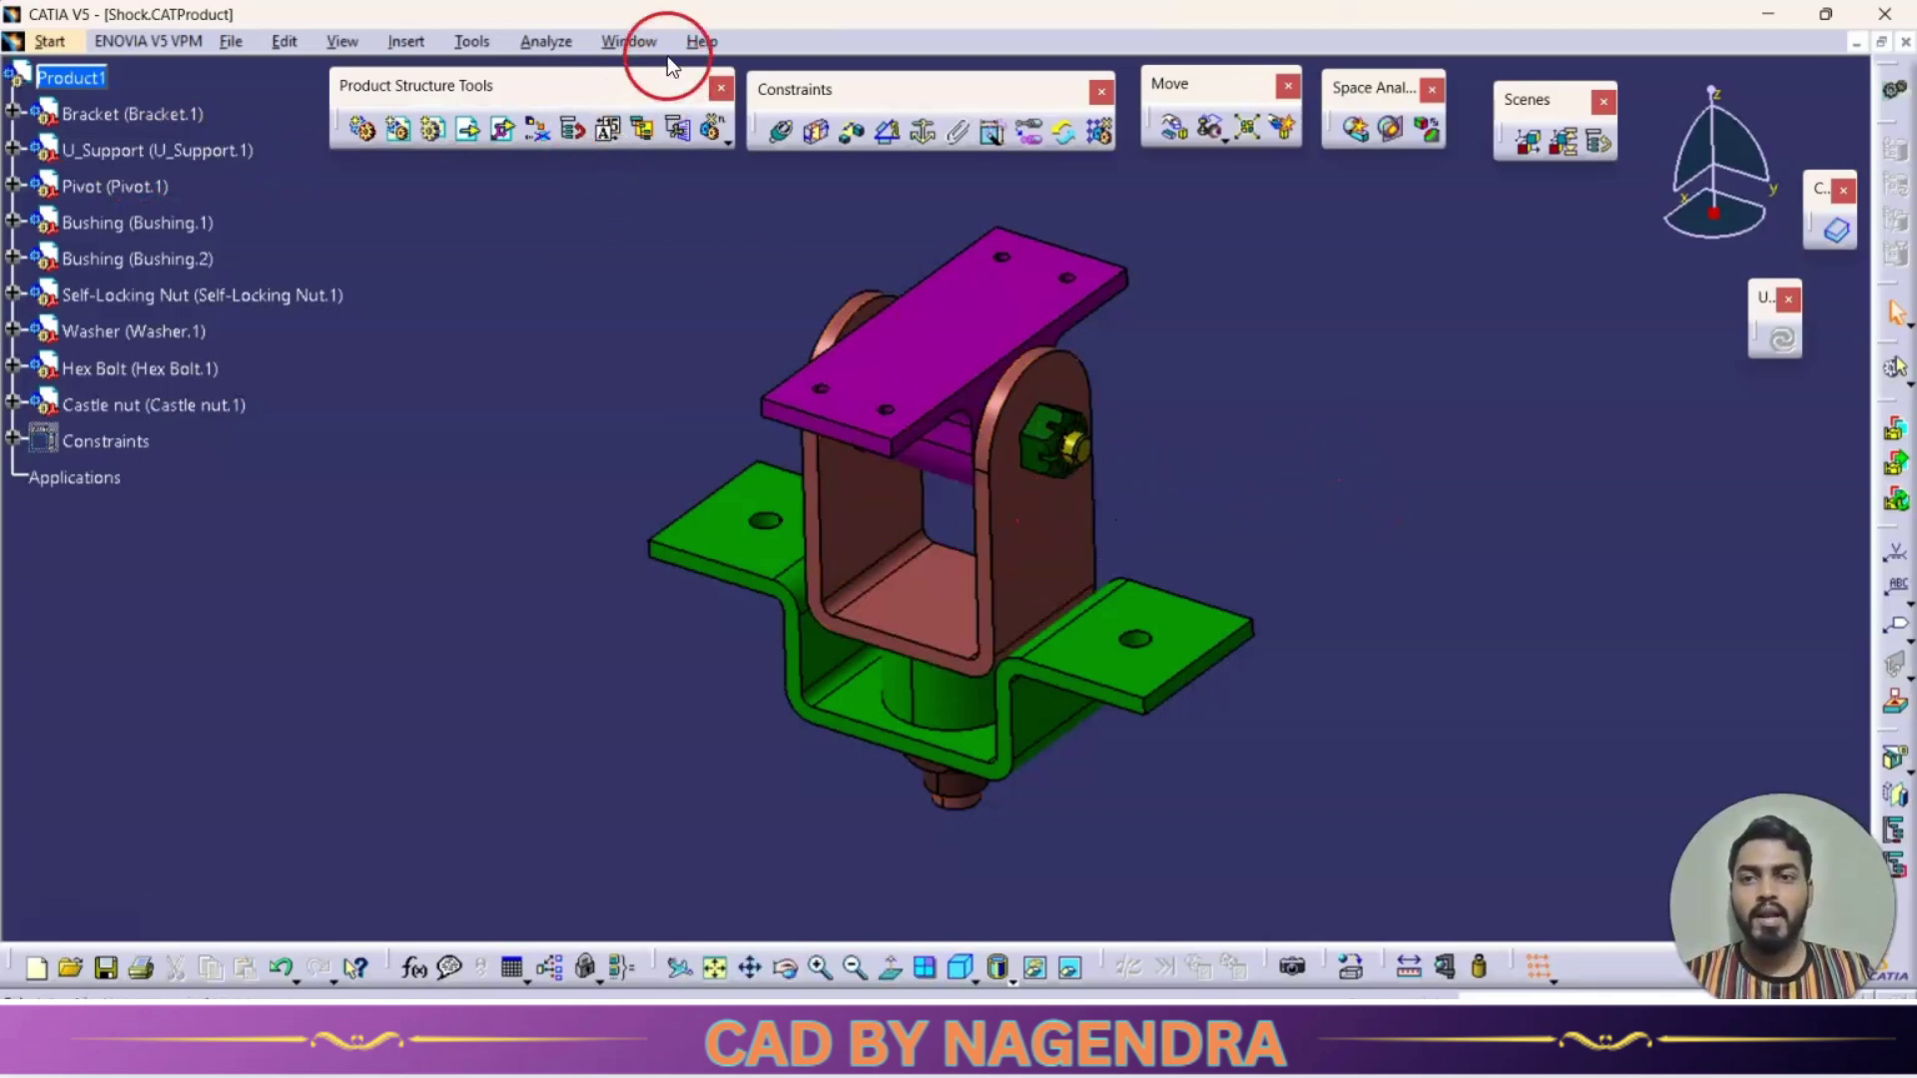
pyautogui.click(147, 113)
pyautogui.click(121, 208)
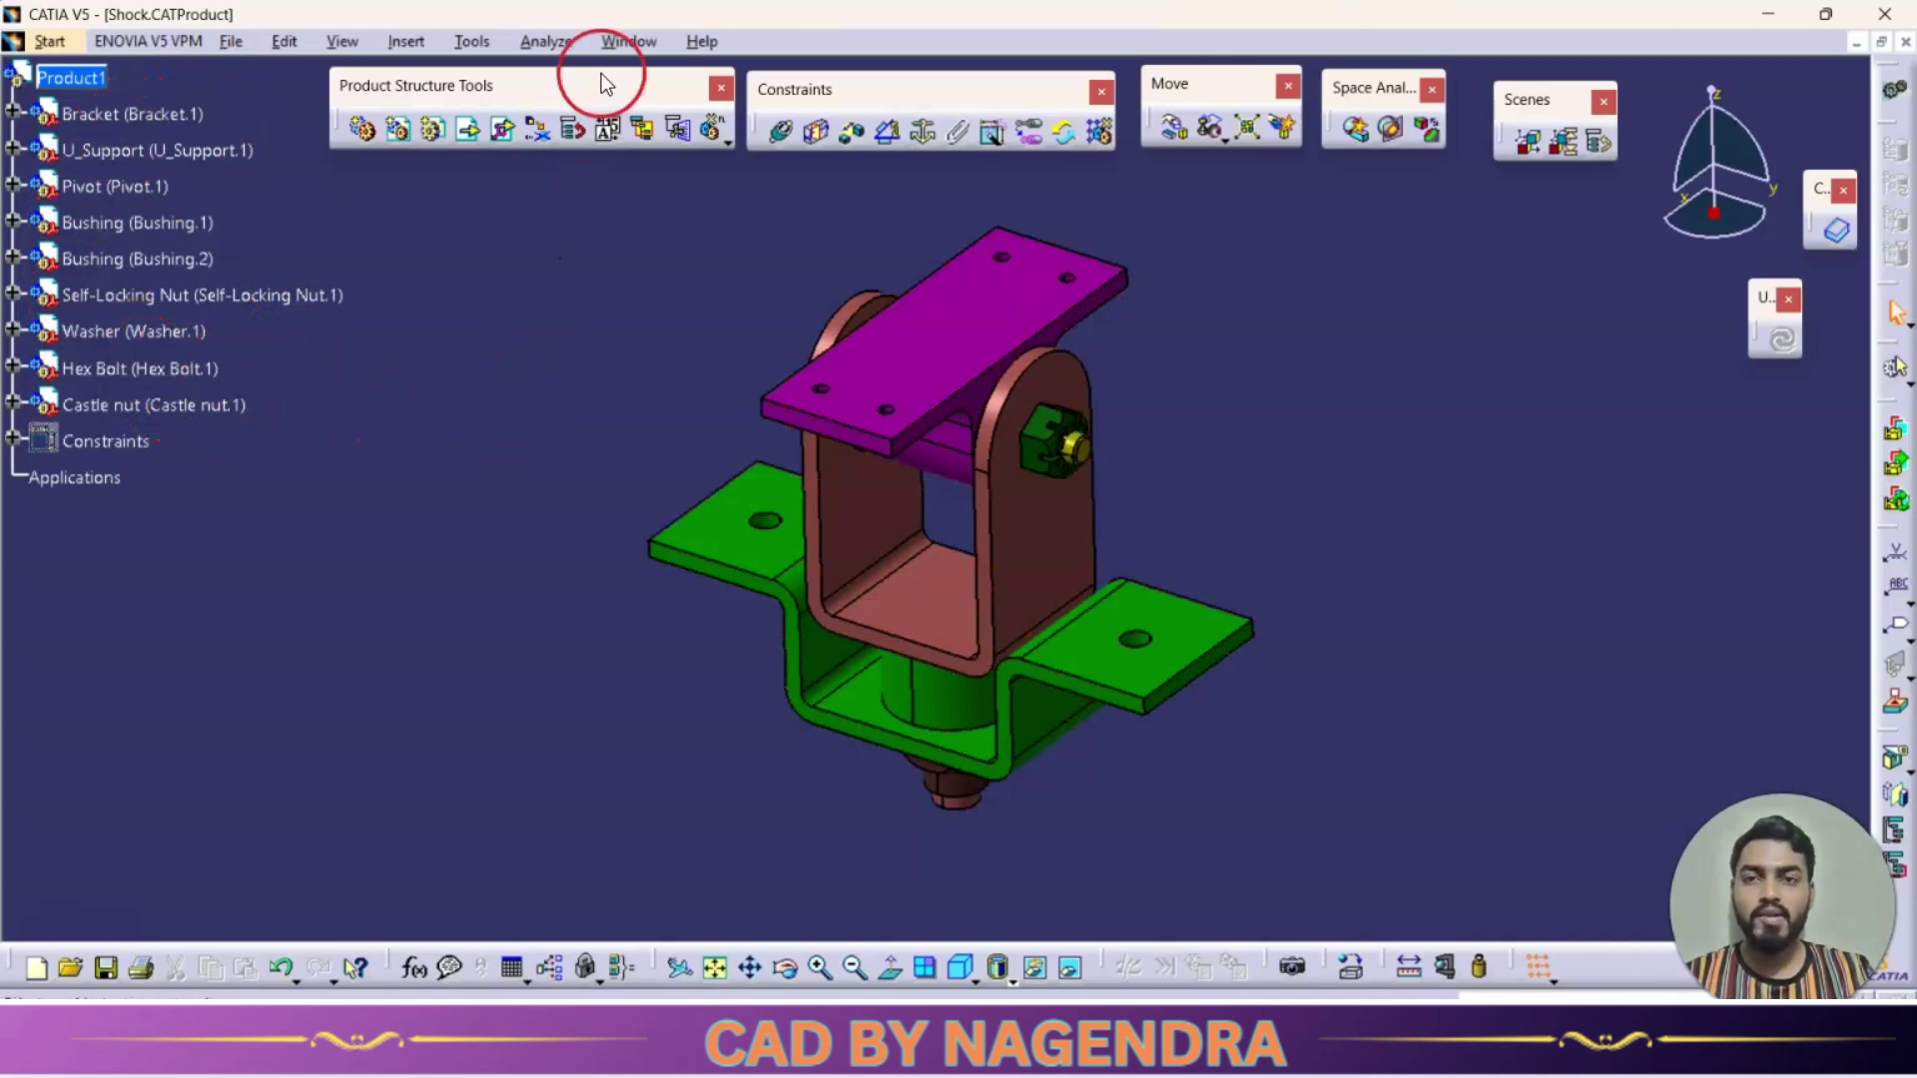
pyautogui.click(629, 41)
pyautogui.click(717, 199)
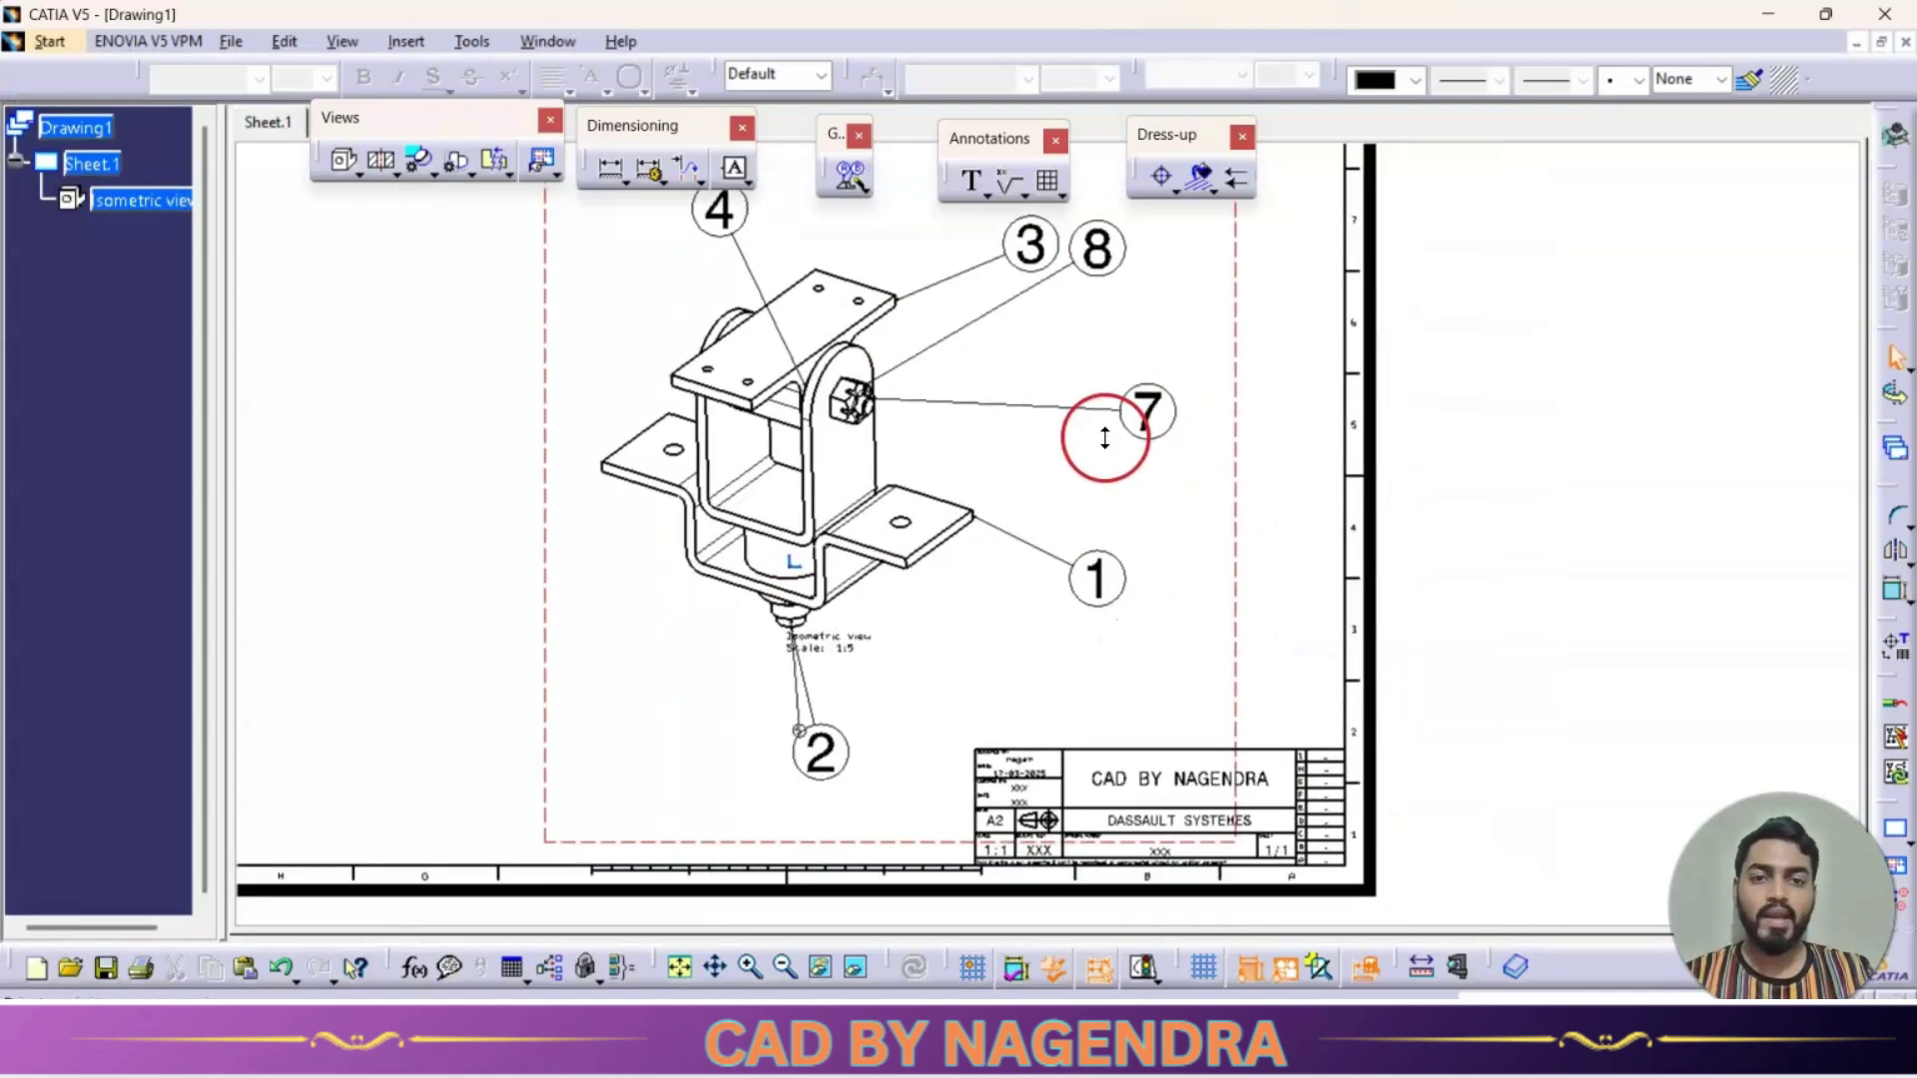
# Step: Move balloon 3 on the isometric view upward, clear of balloon 8
pyautogui.moveTo(1105, 439); pyautogui.dragTo(1532, 518, button='middle')
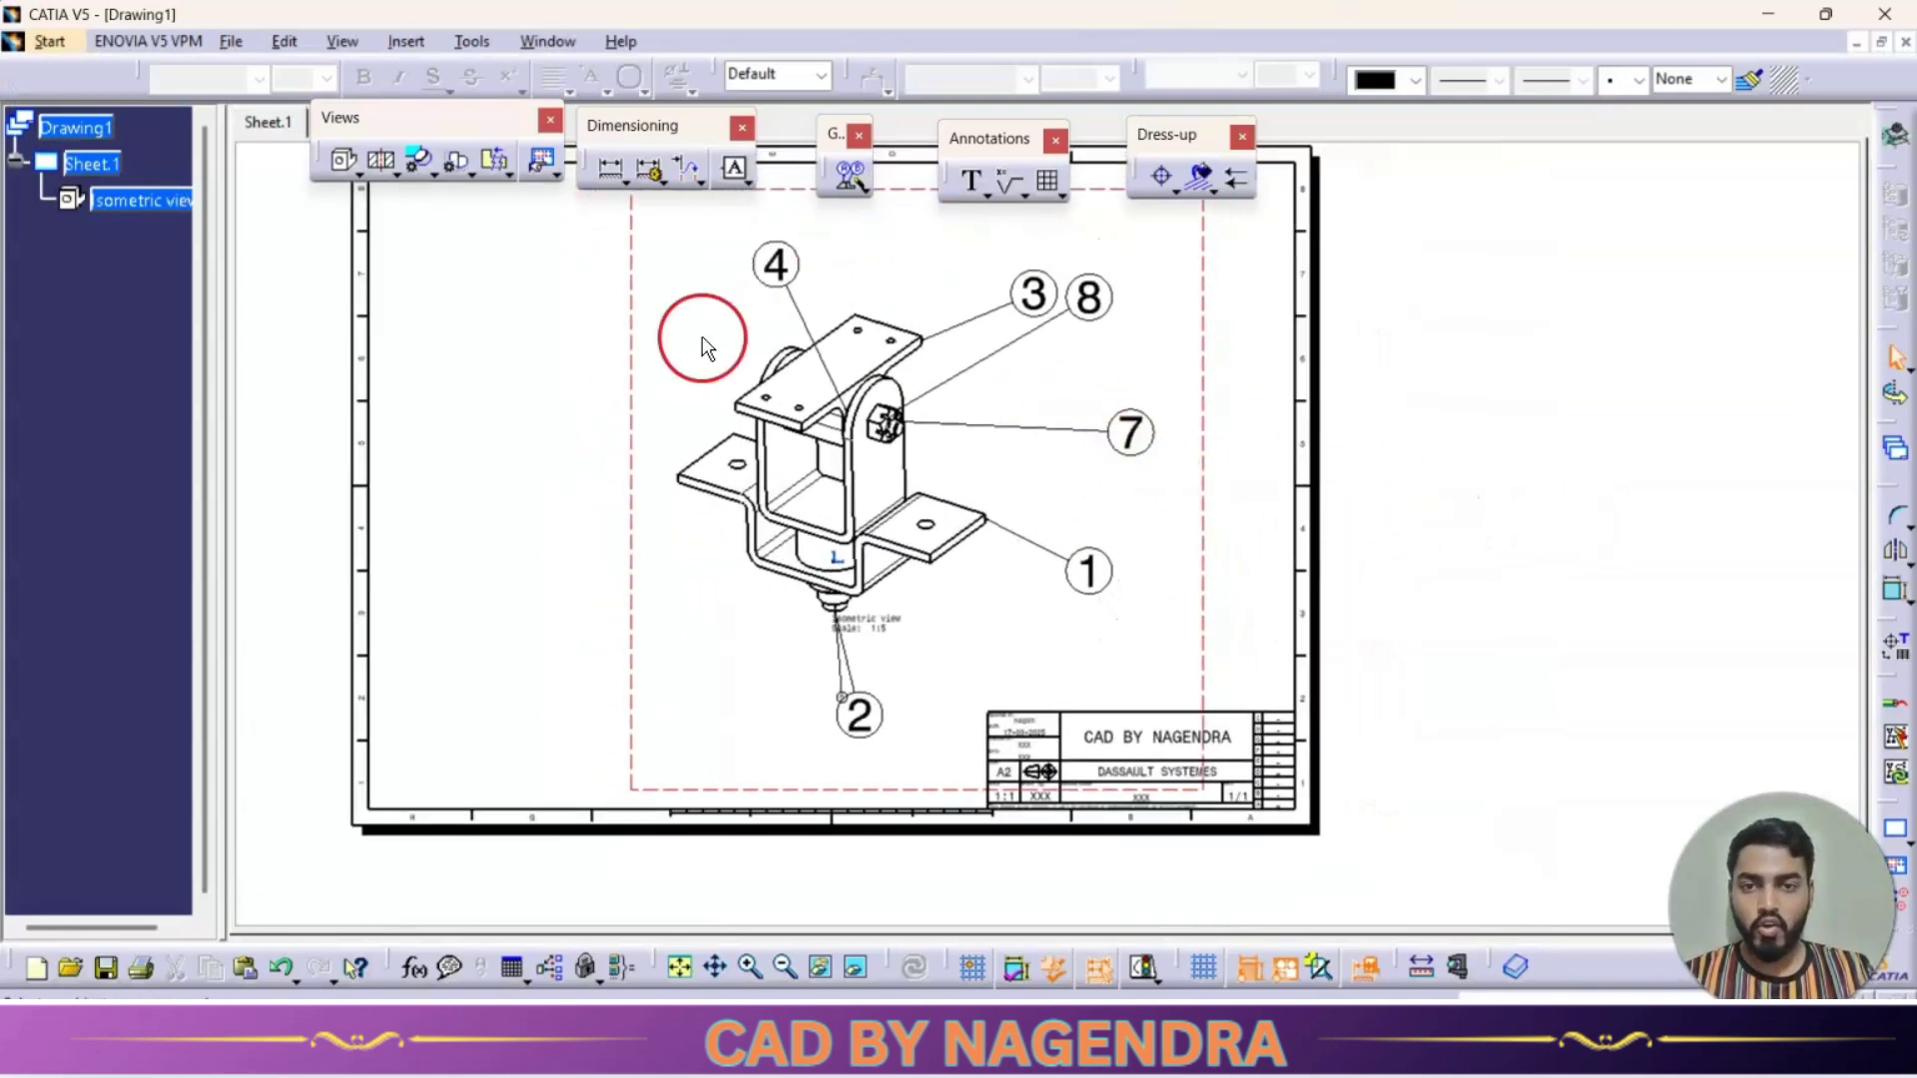
pyautogui.moveTo(1024, 303); pyautogui.dragTo(1028, 255)
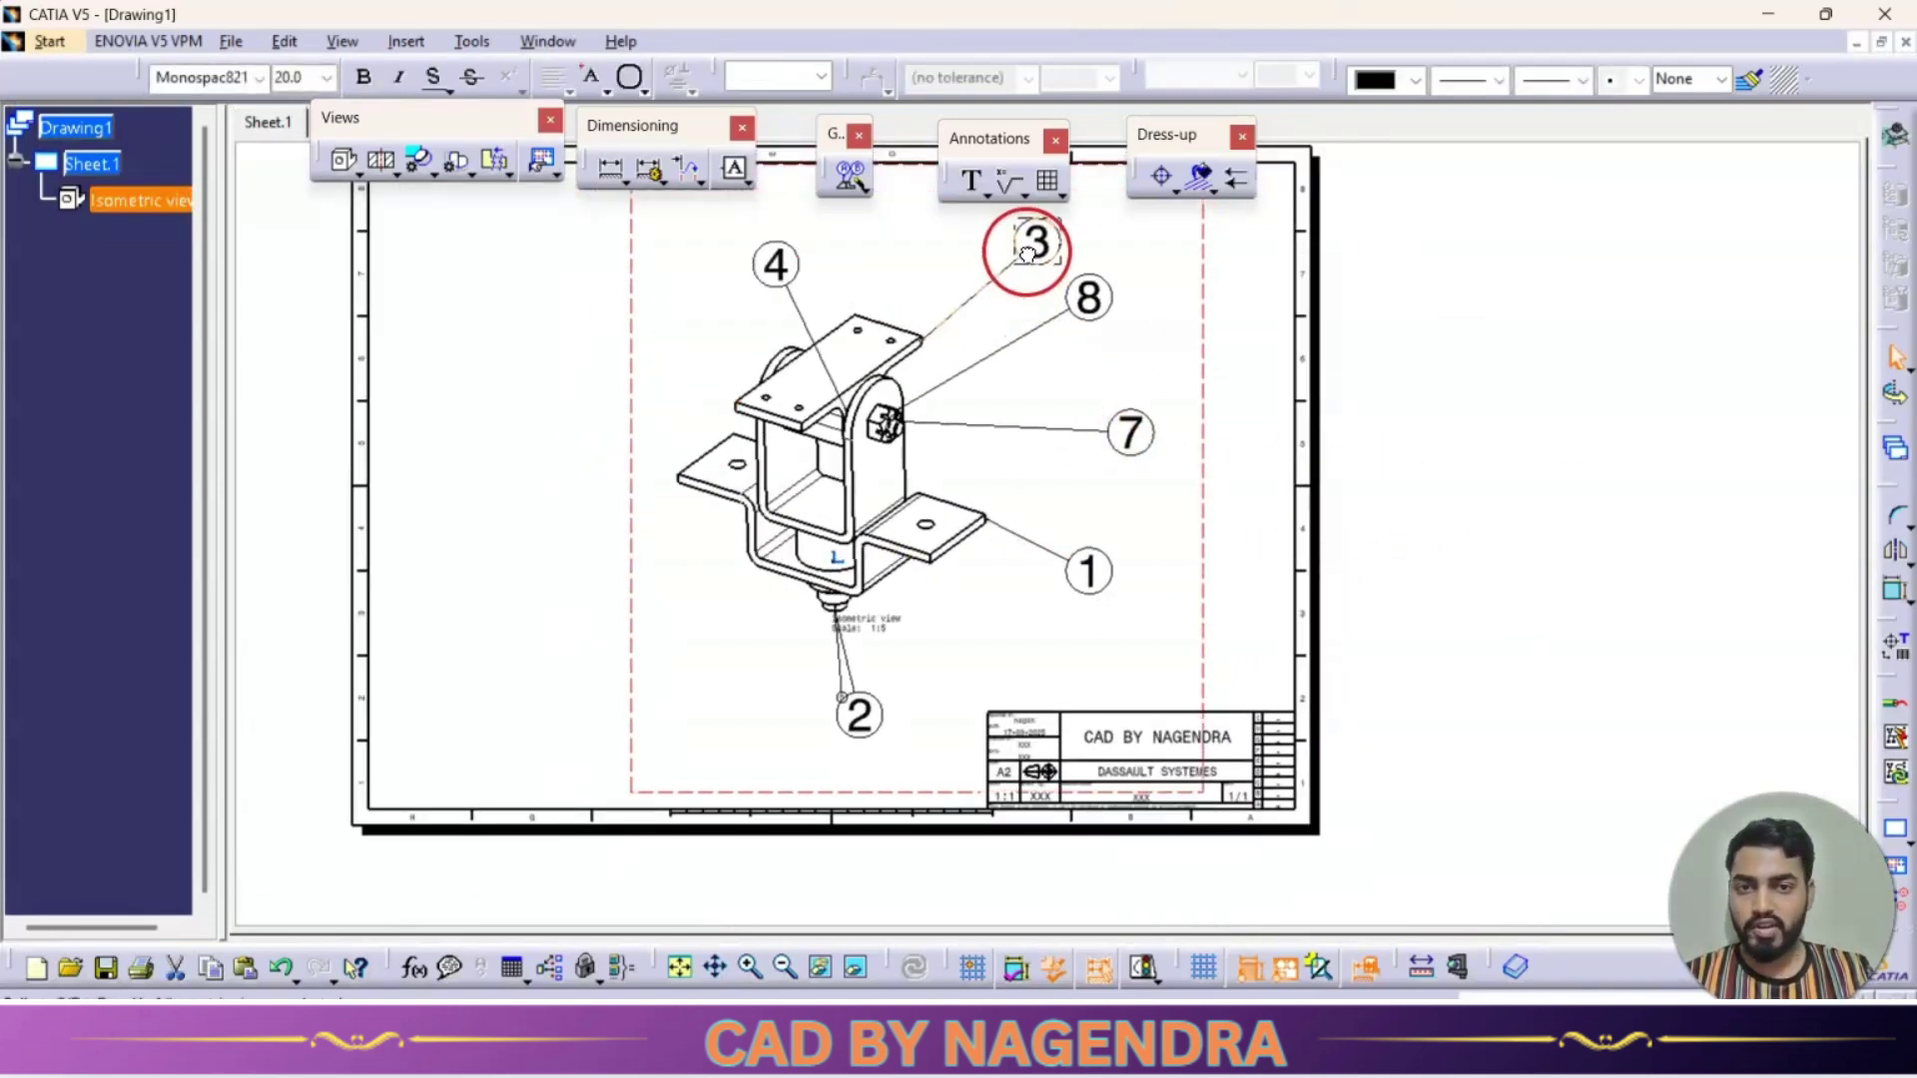
pyautogui.click(1095, 351)
pyautogui.click(400, 42)
pyautogui.moveTo(463, 262)
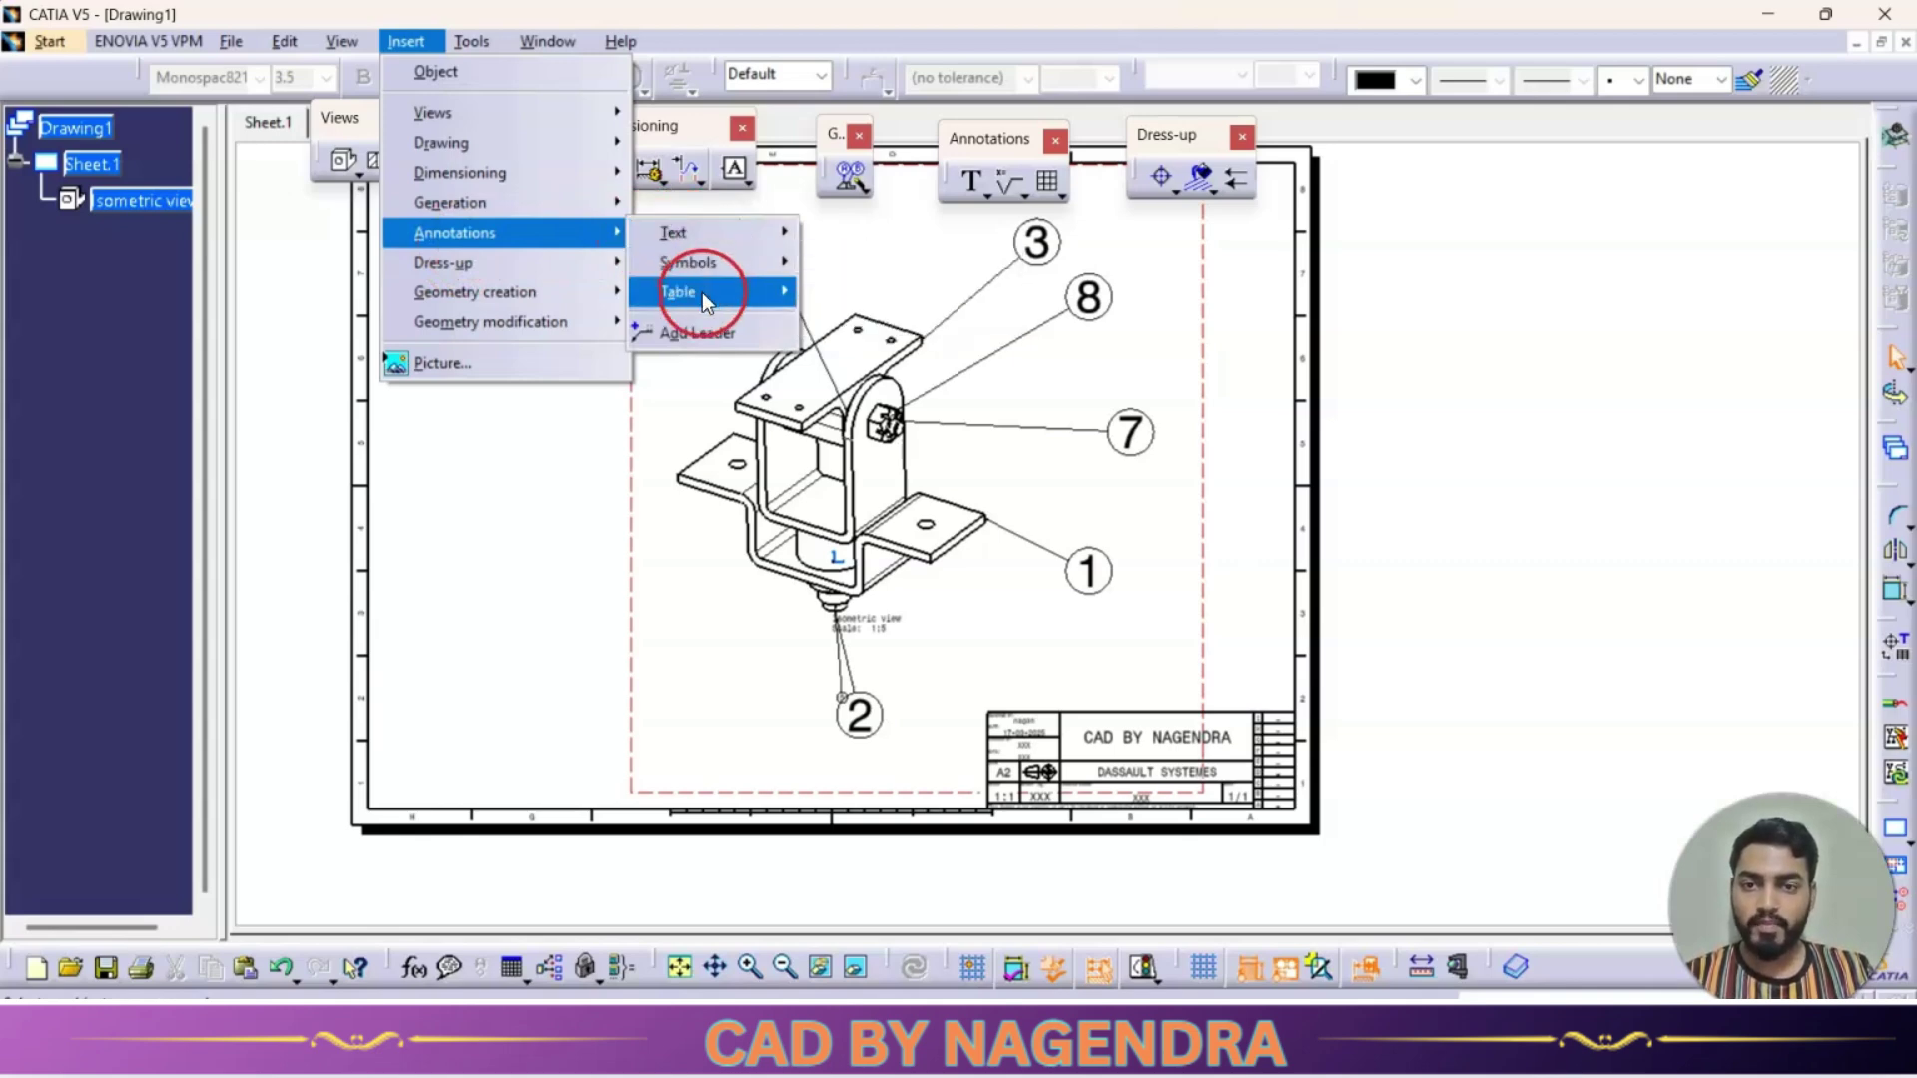
pyautogui.moveTo(703, 235)
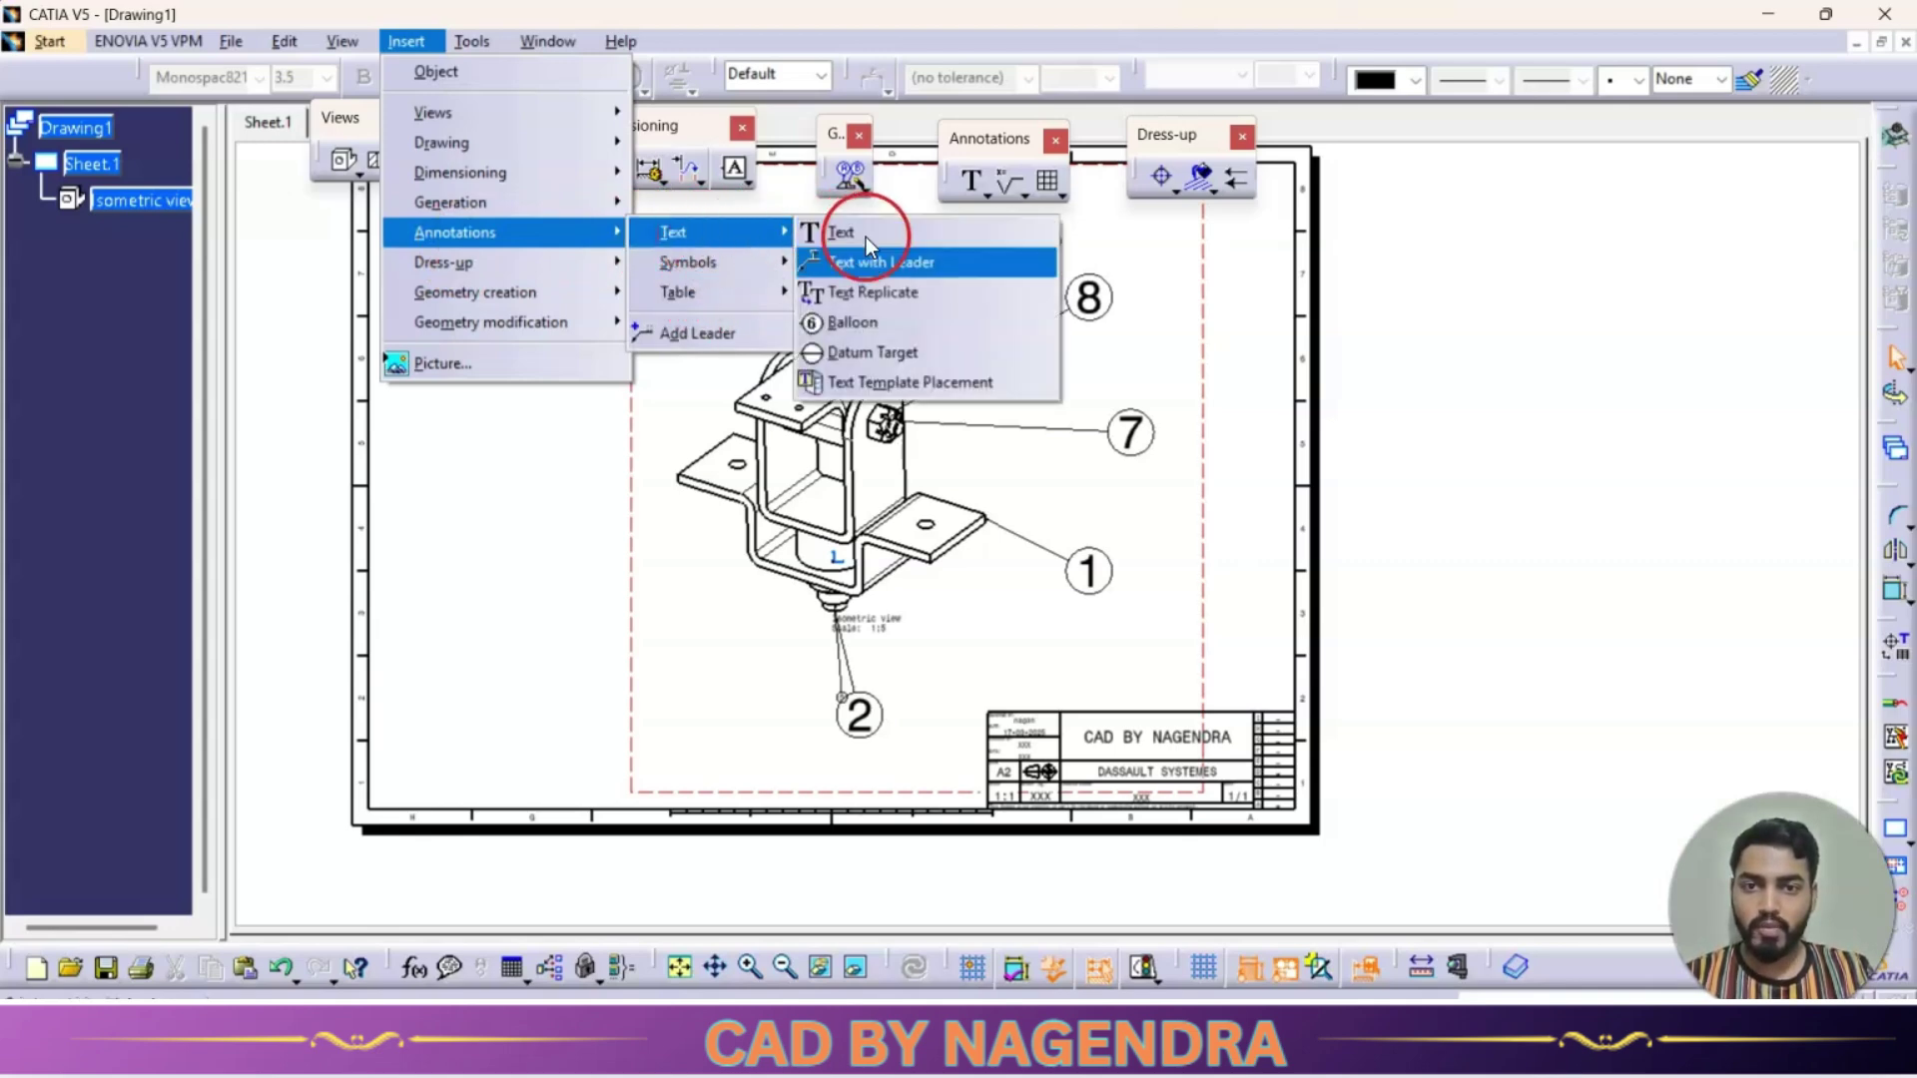
pyautogui.click(881, 317)
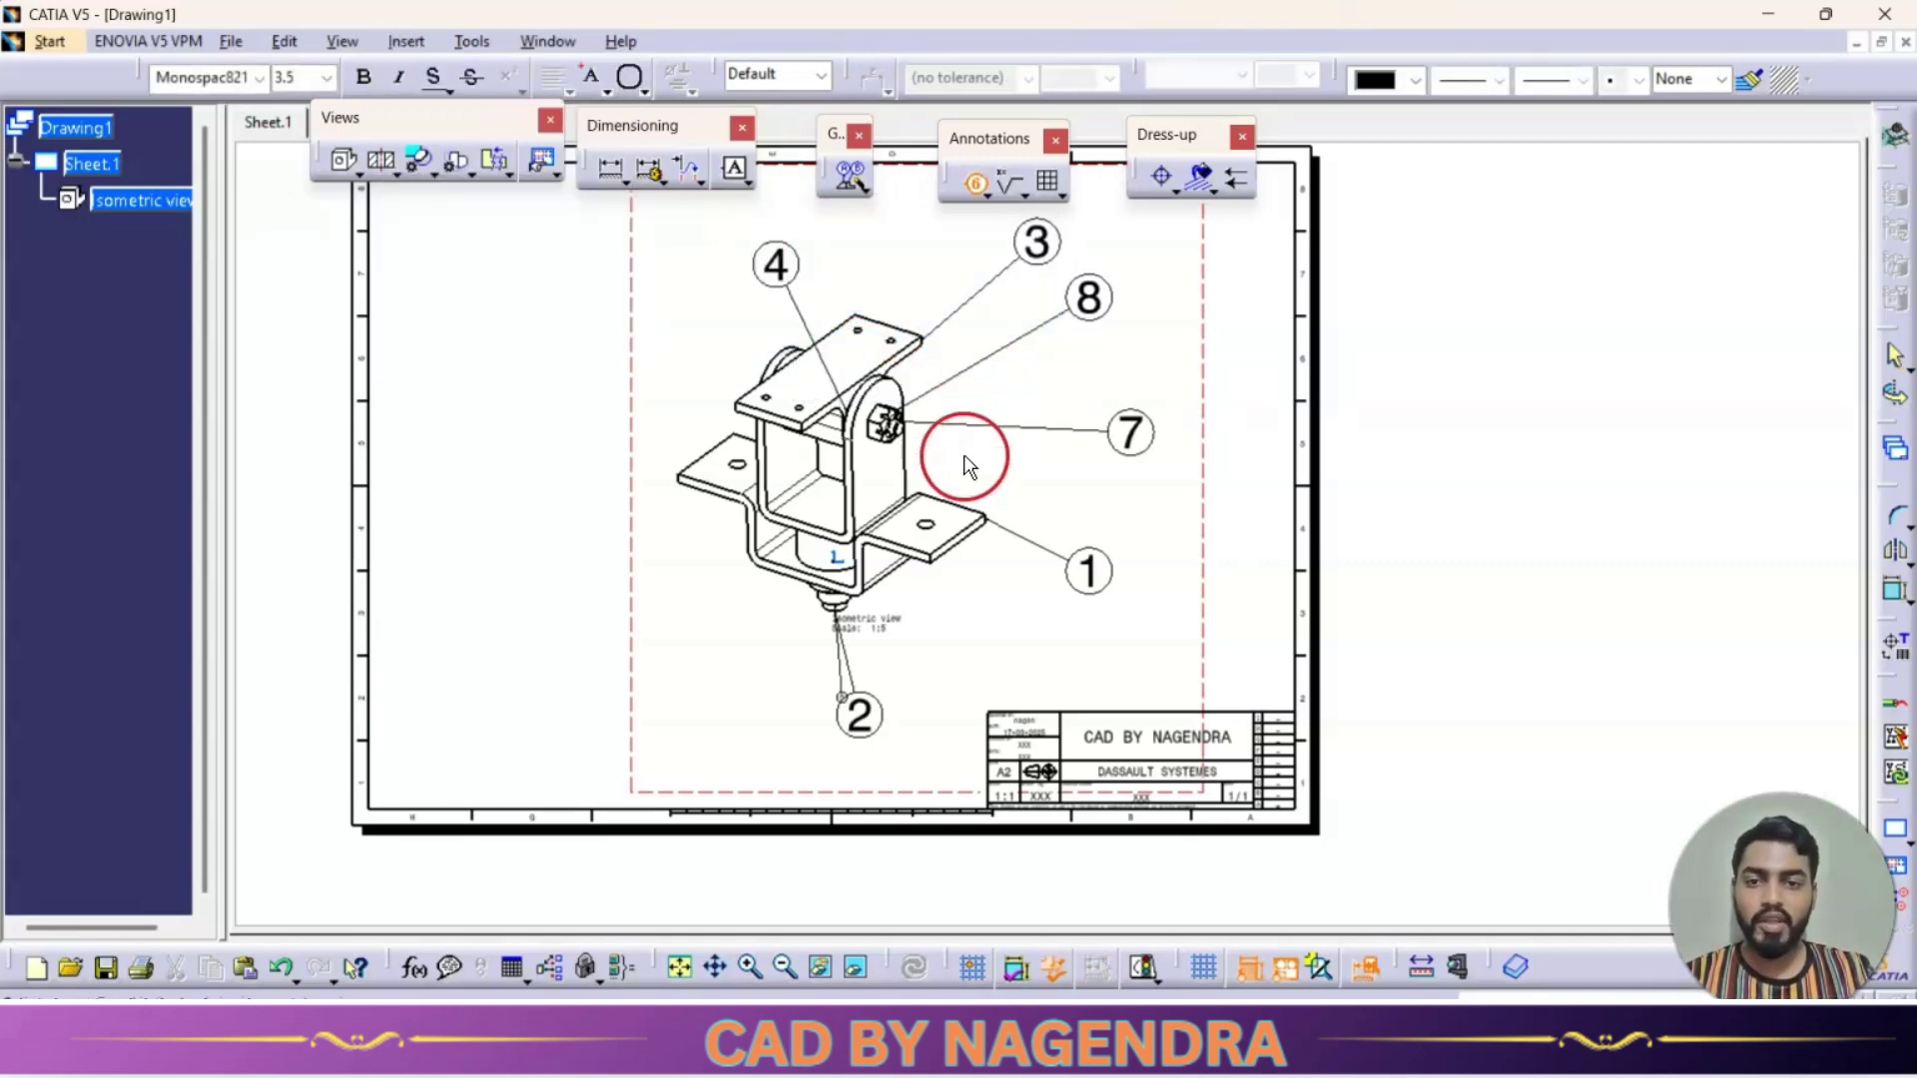
pyautogui.click(860, 489)
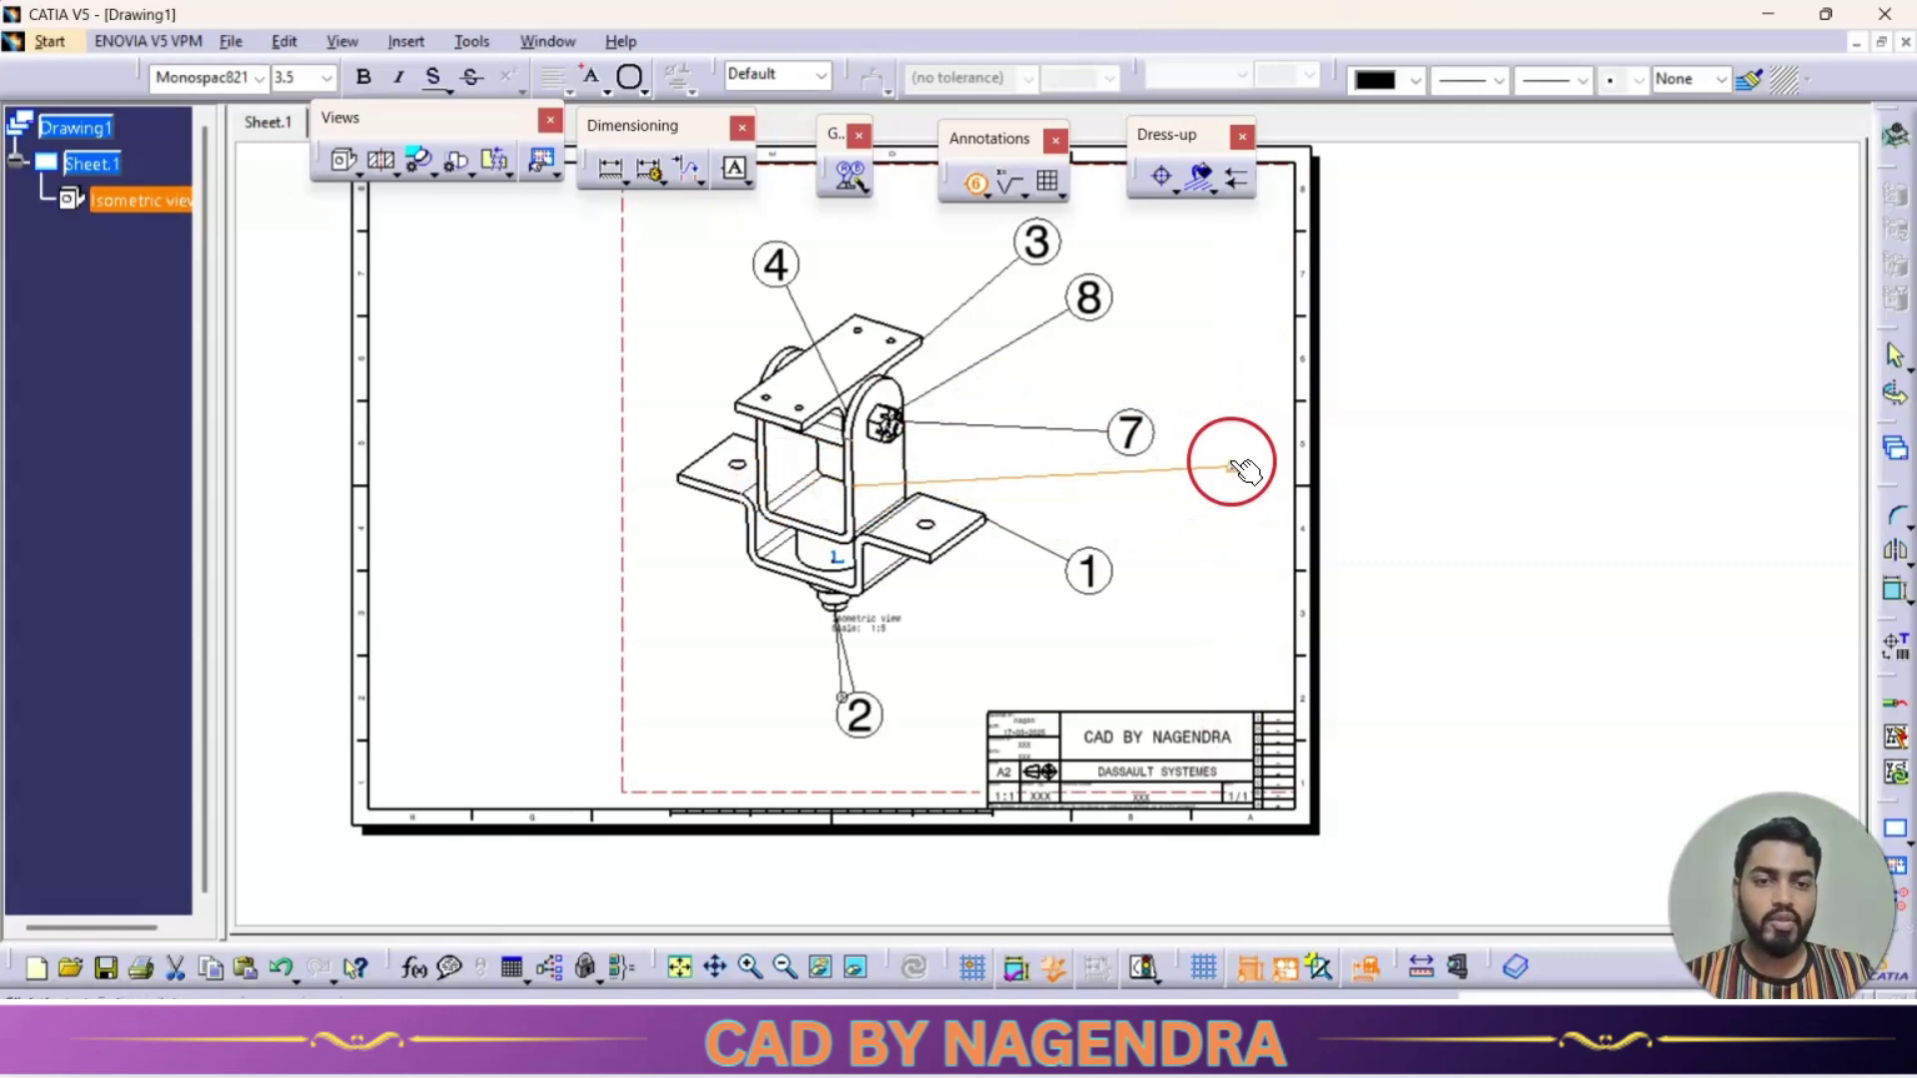
pyautogui.click(1211, 473)
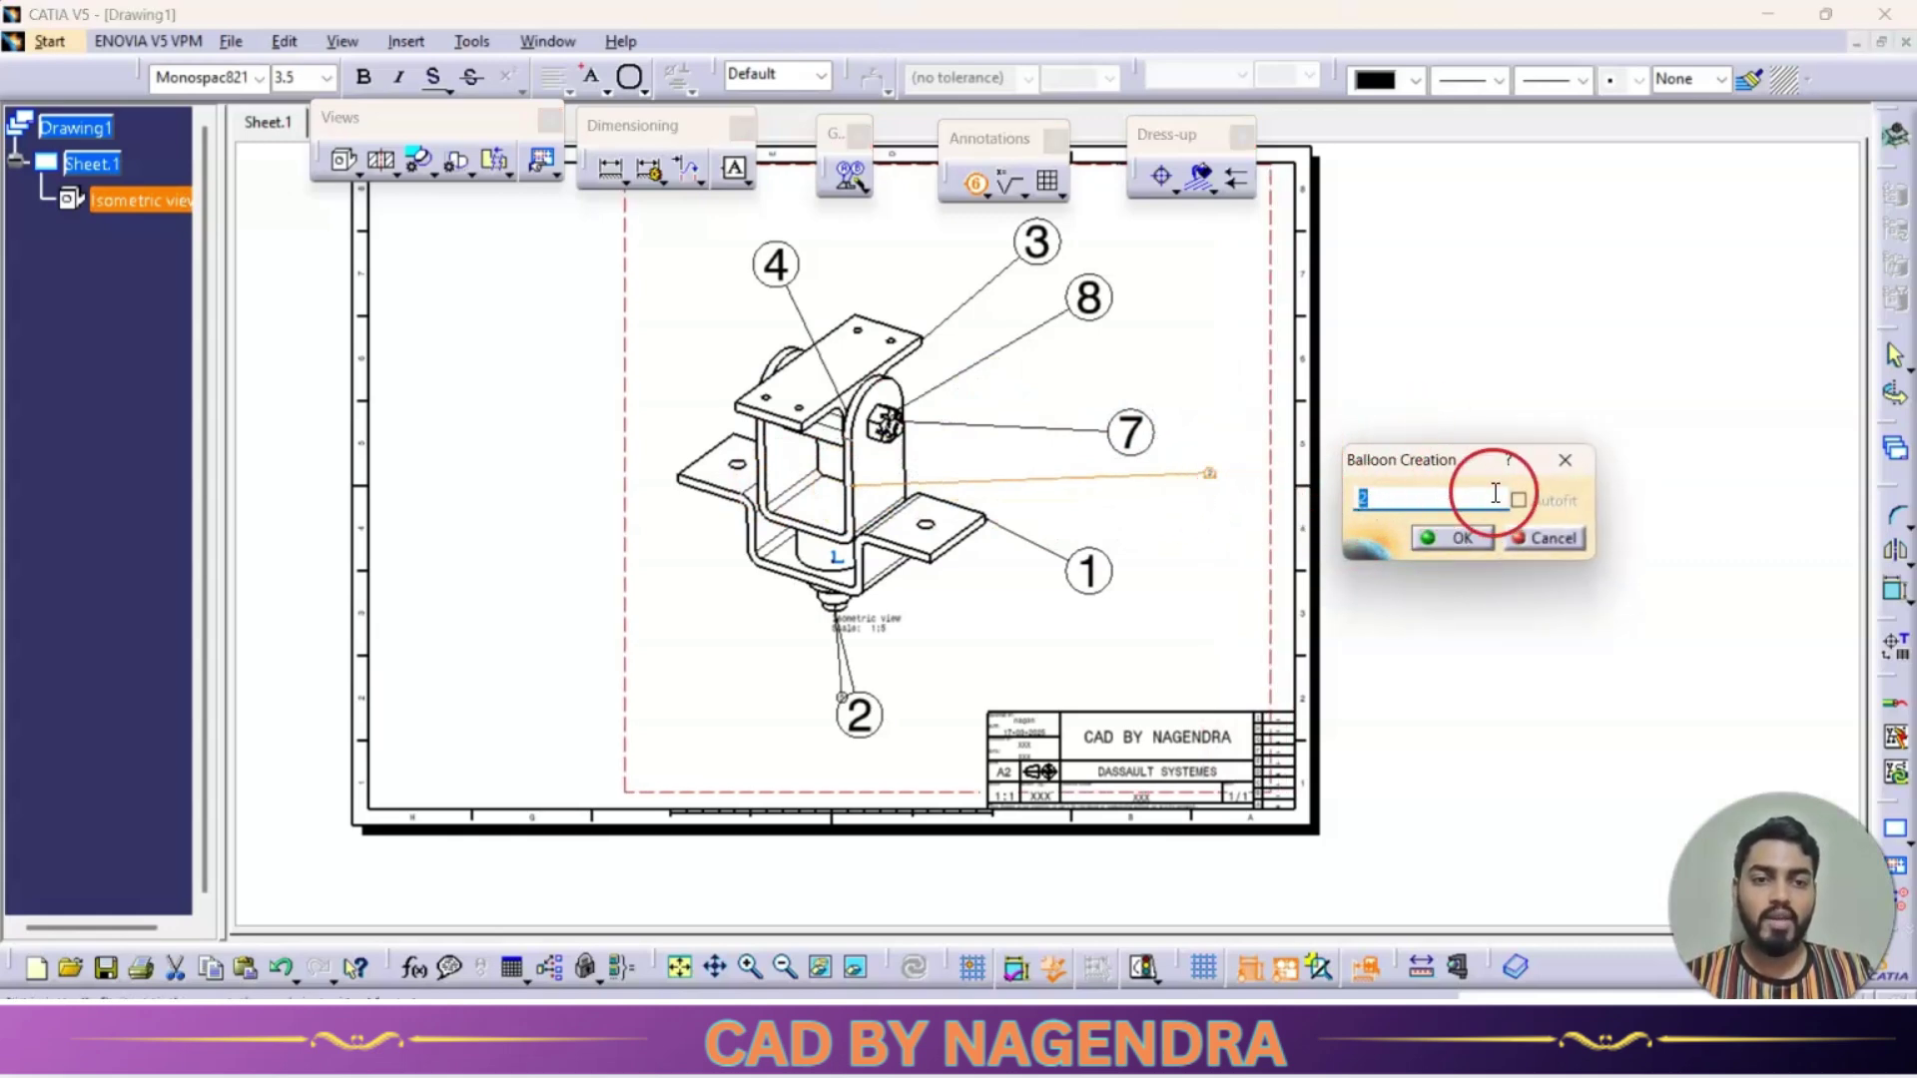
pyautogui.click(1565, 459)
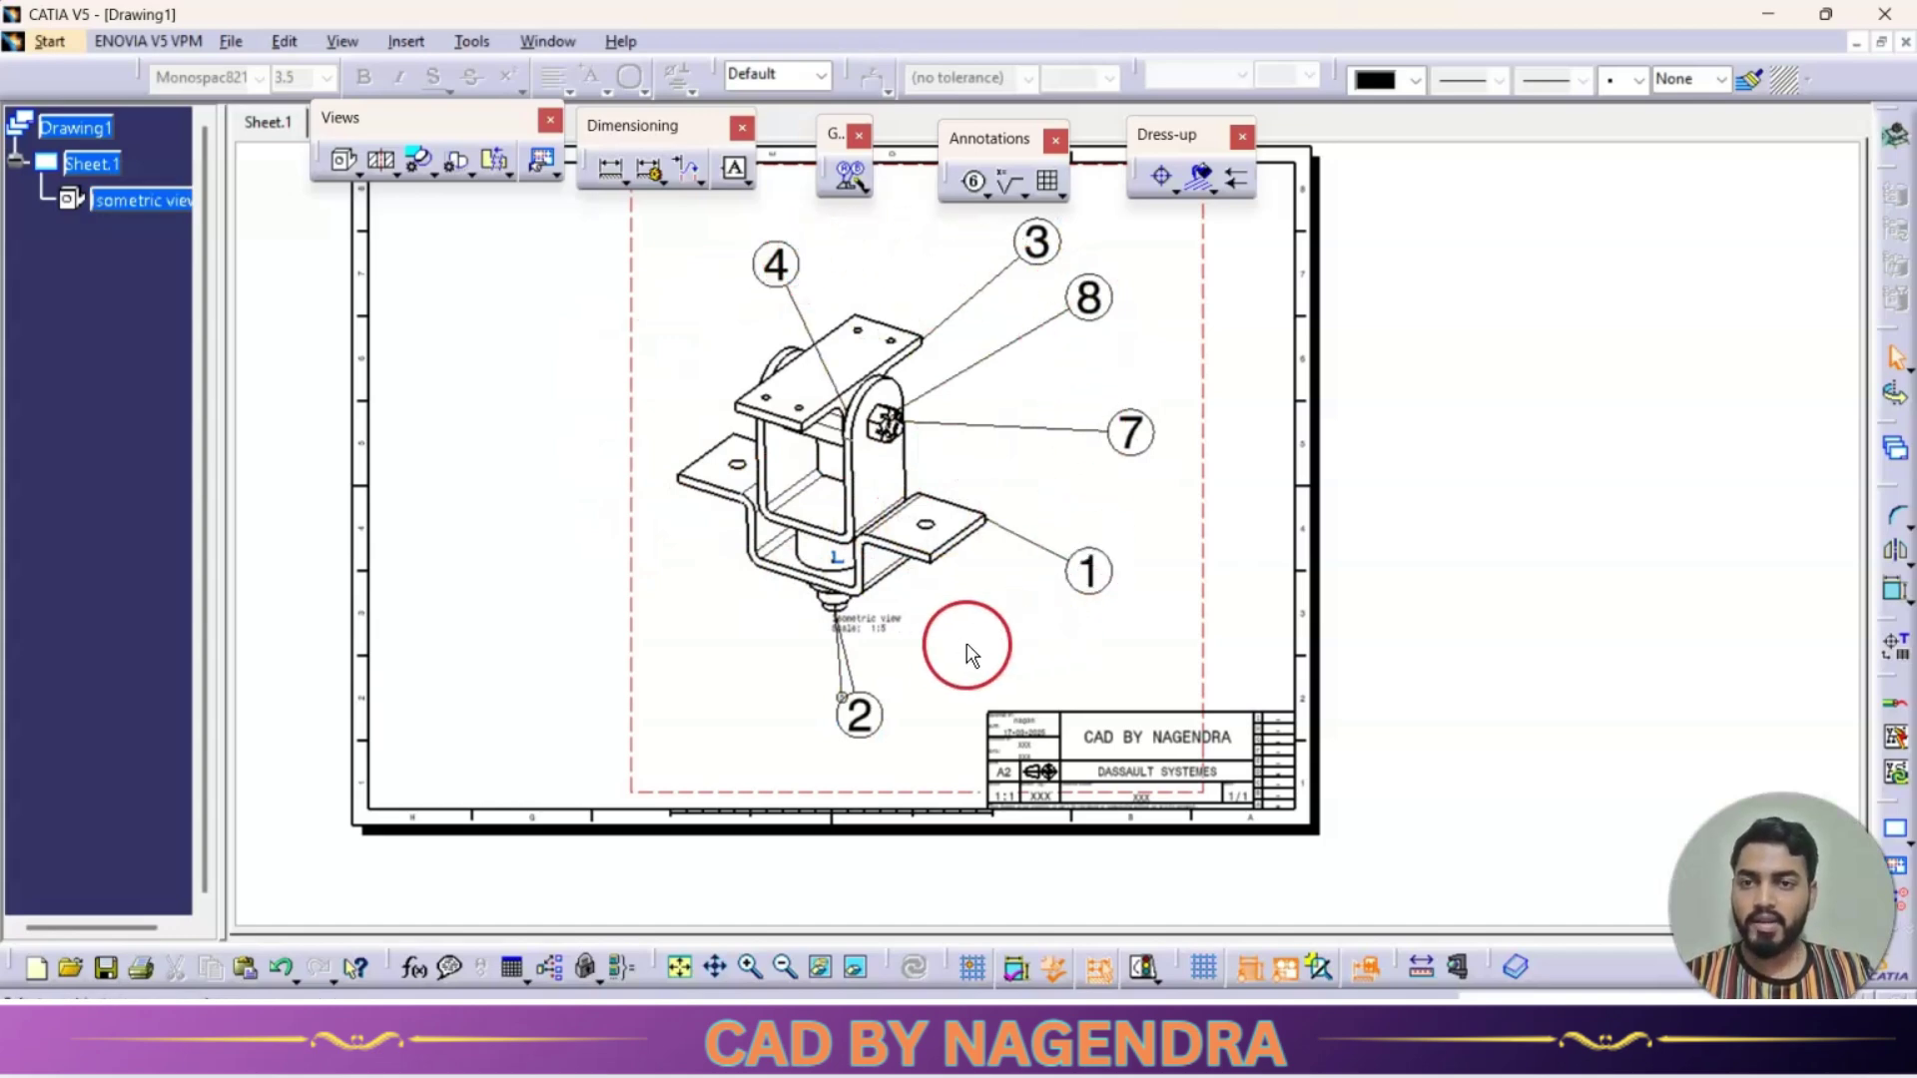
# Step: Insert the assembly's standard Bill of Material into the drawing, placed beside the isometric view near the sheet's outer border
pyautogui.click(417, 44)
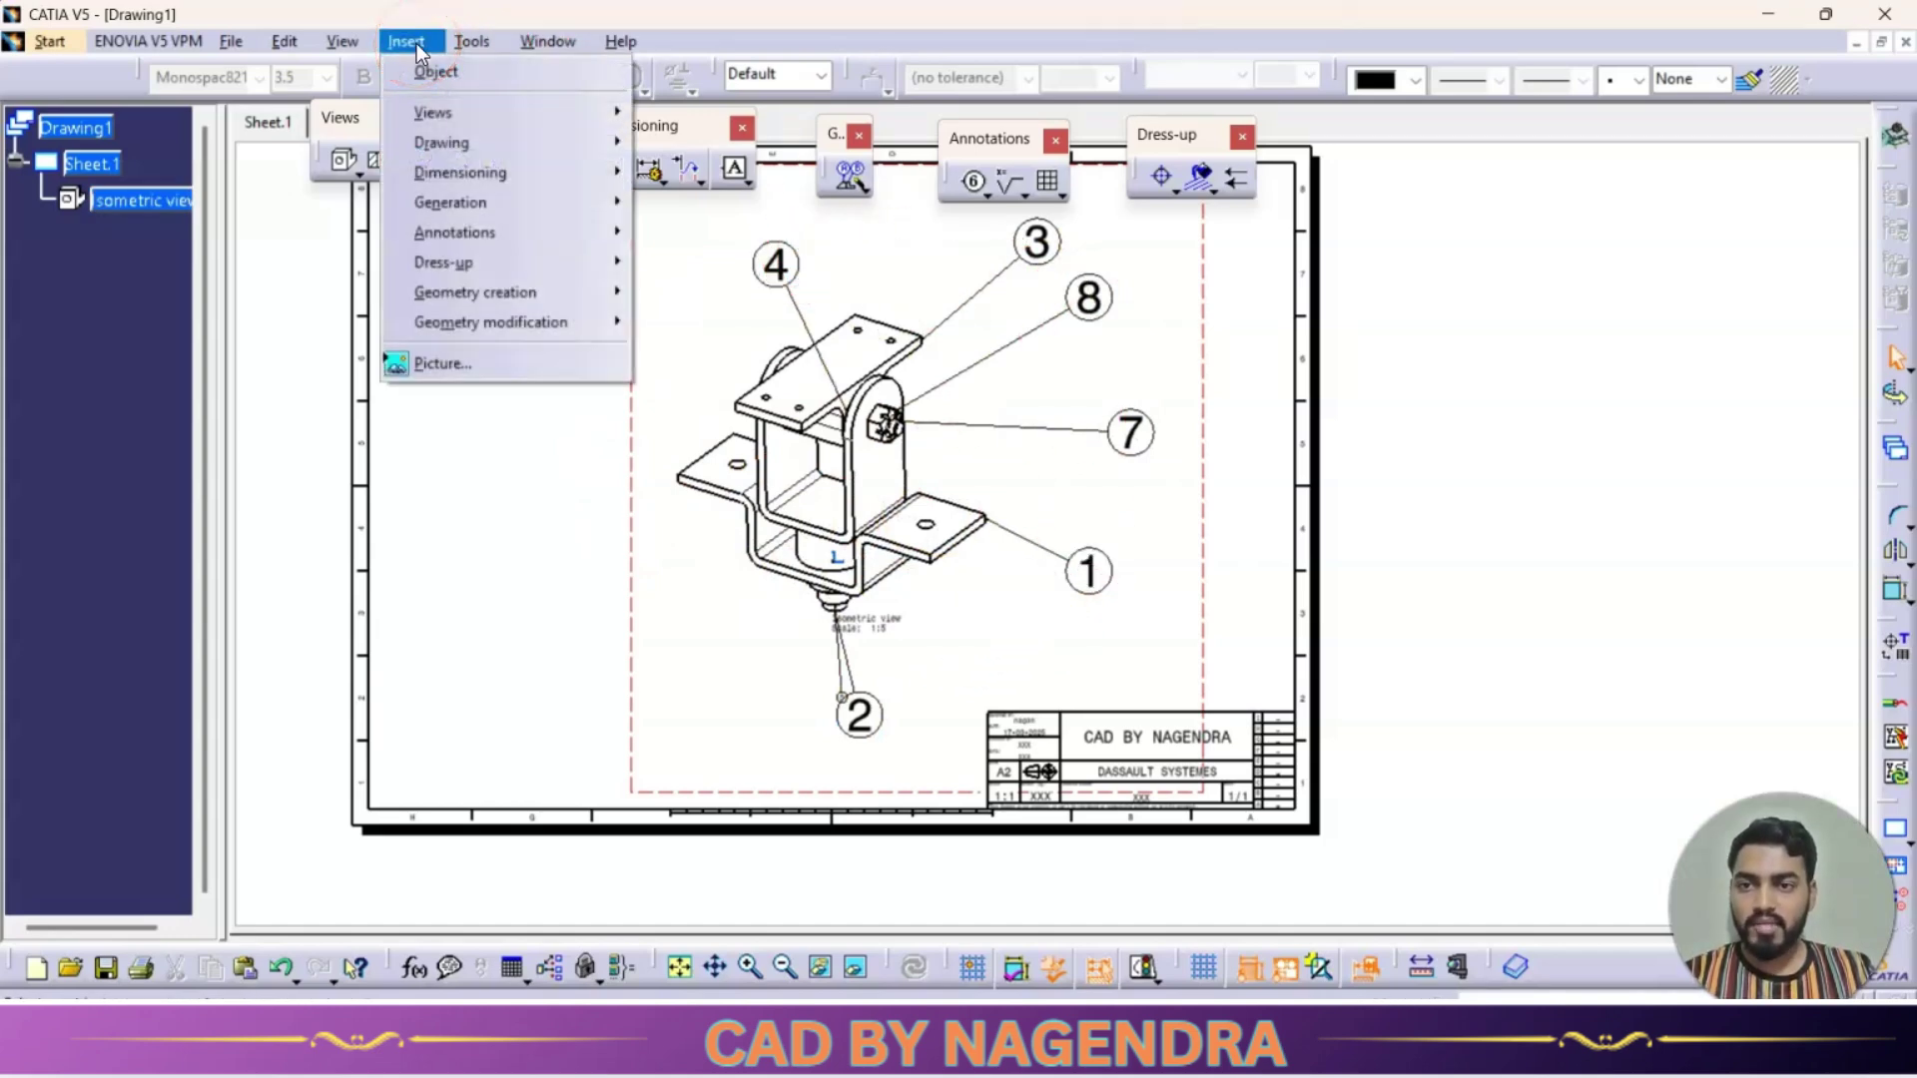
pyautogui.moveTo(463, 199)
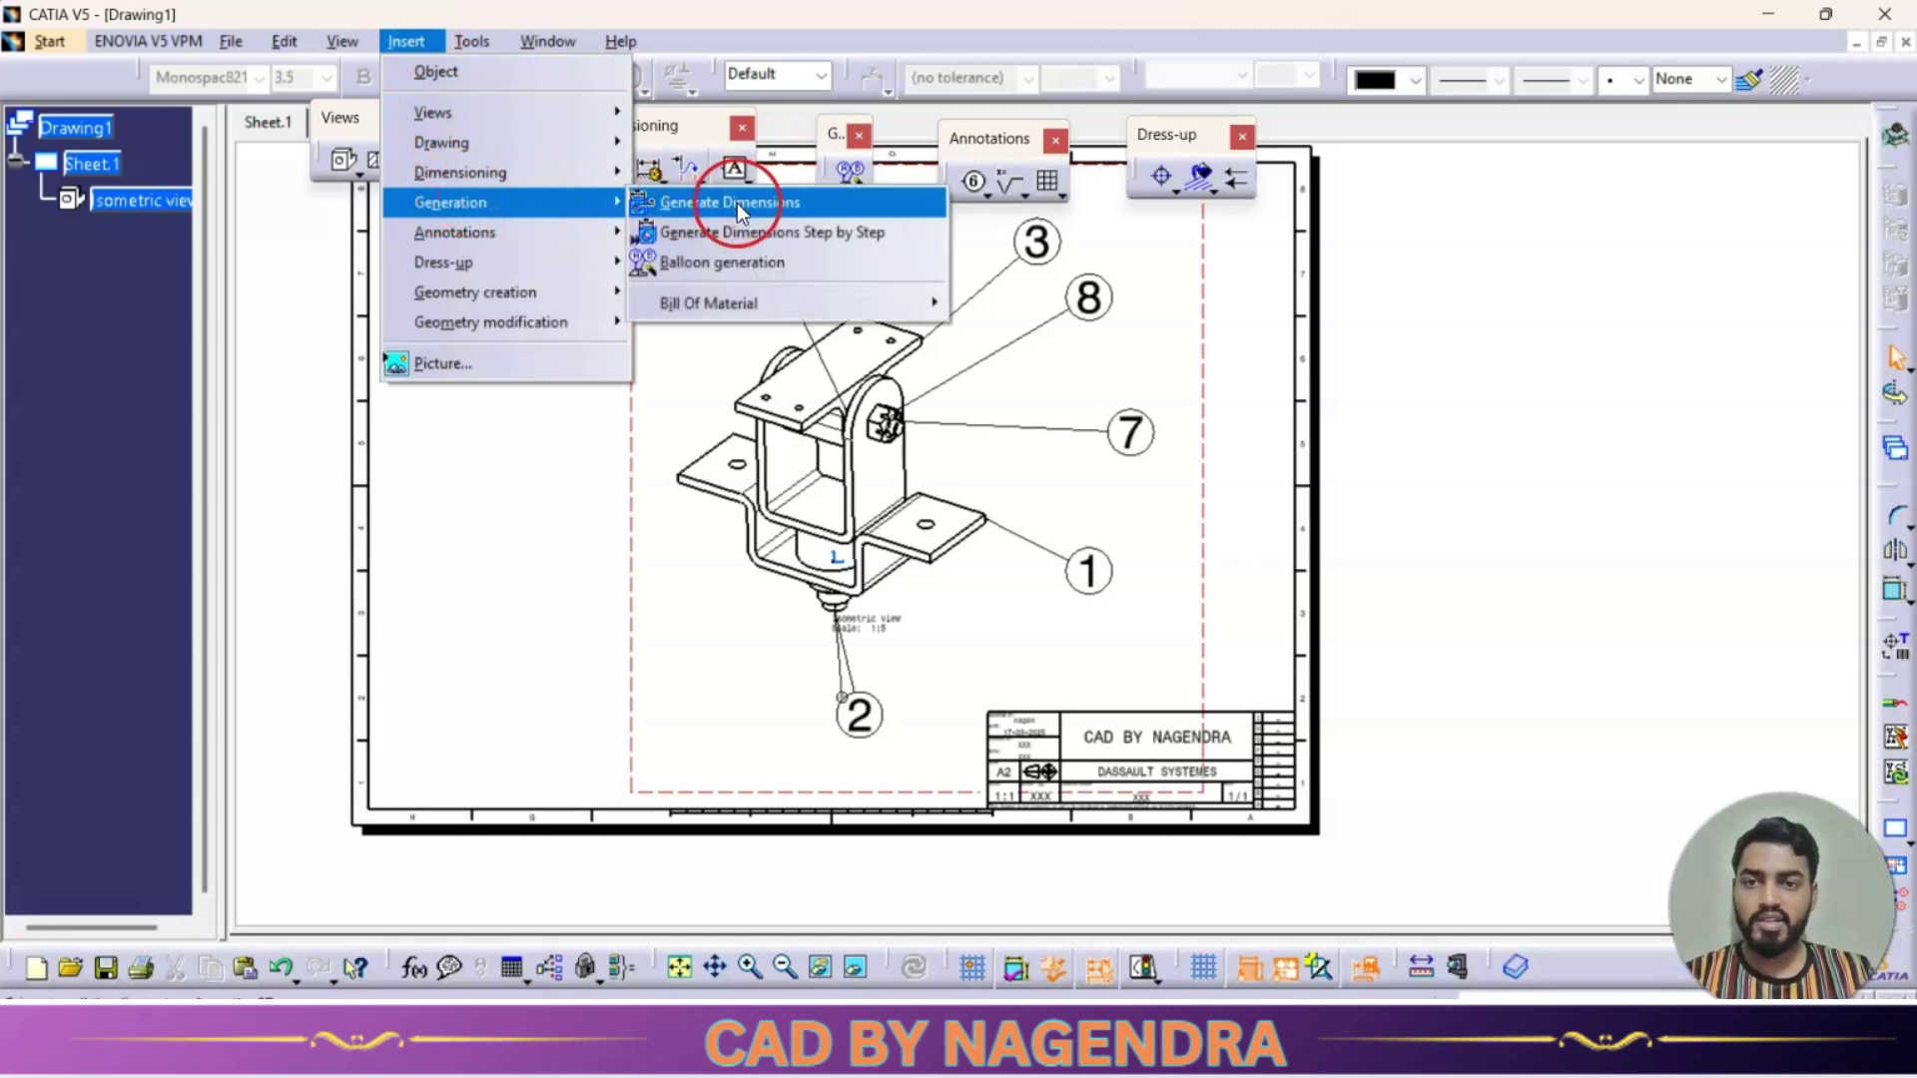
pyautogui.moveTo(797, 303)
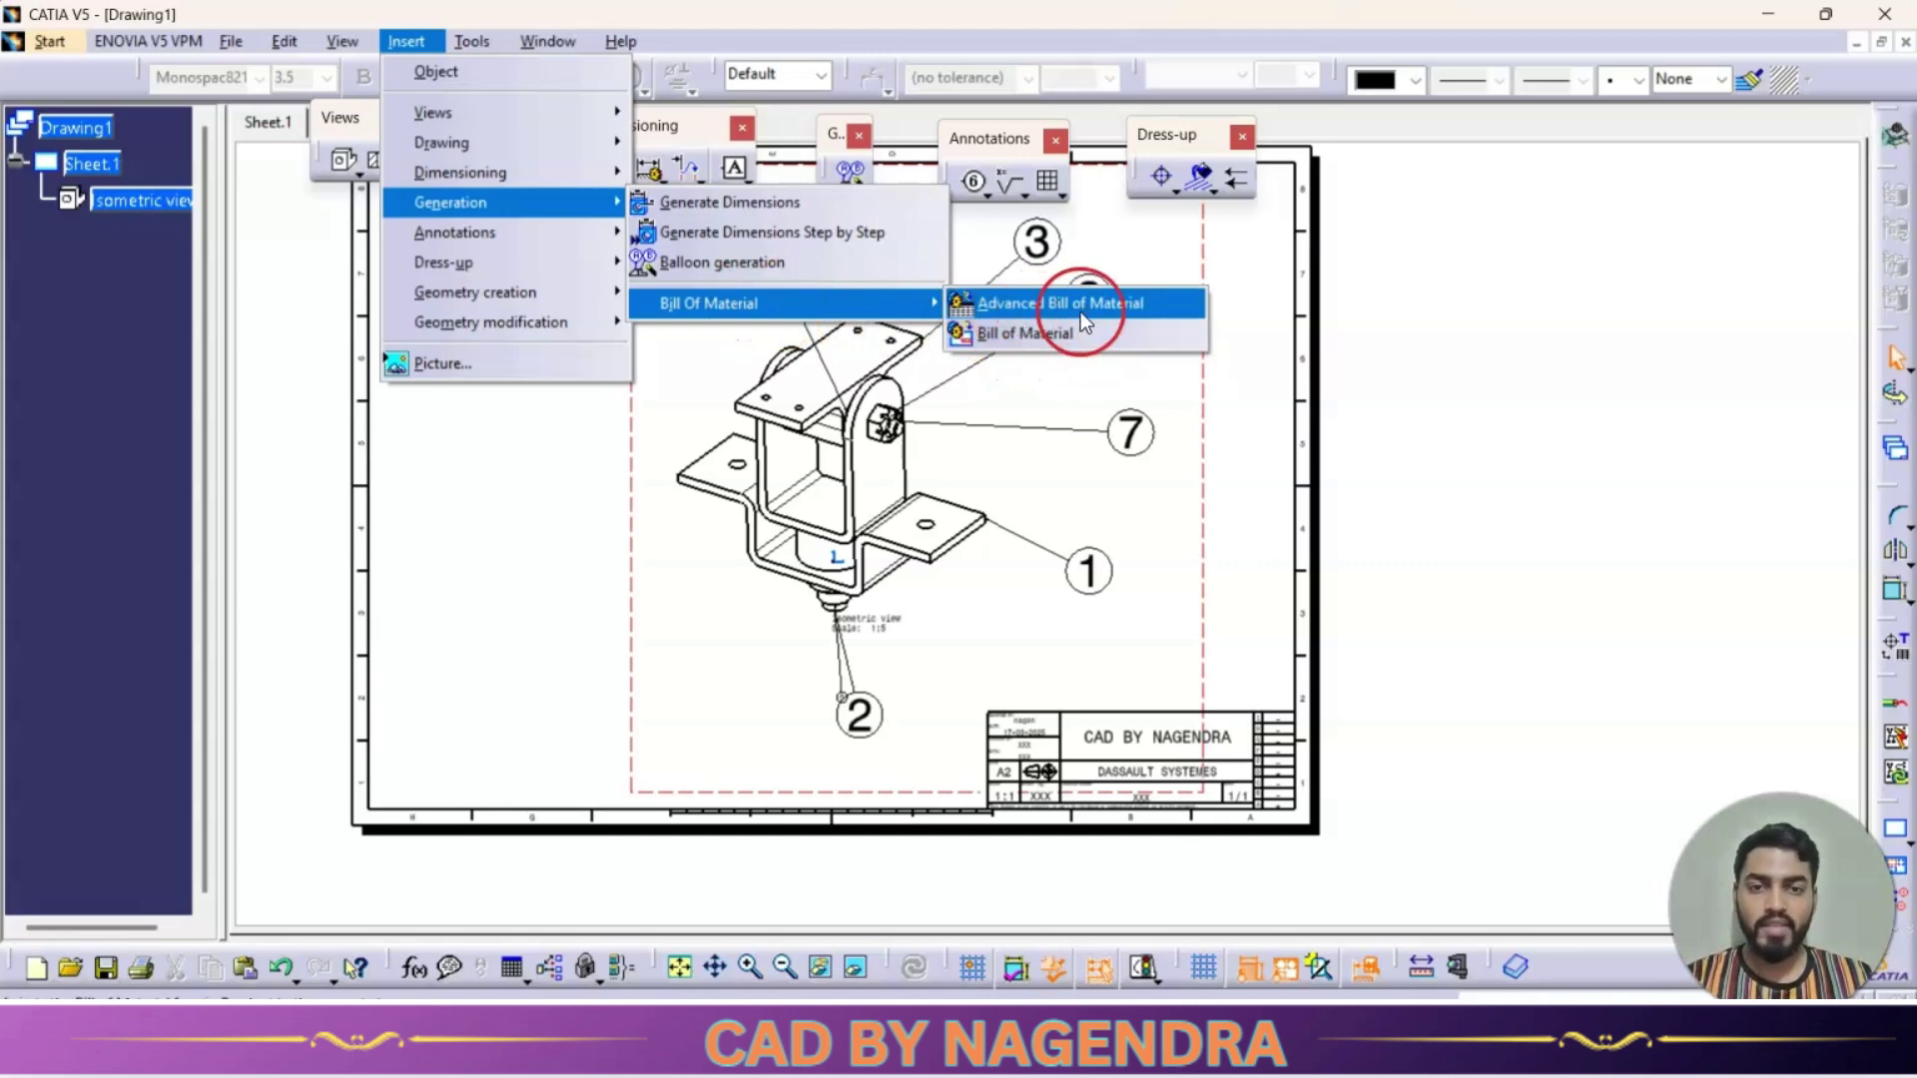
pyautogui.click(1026, 333)
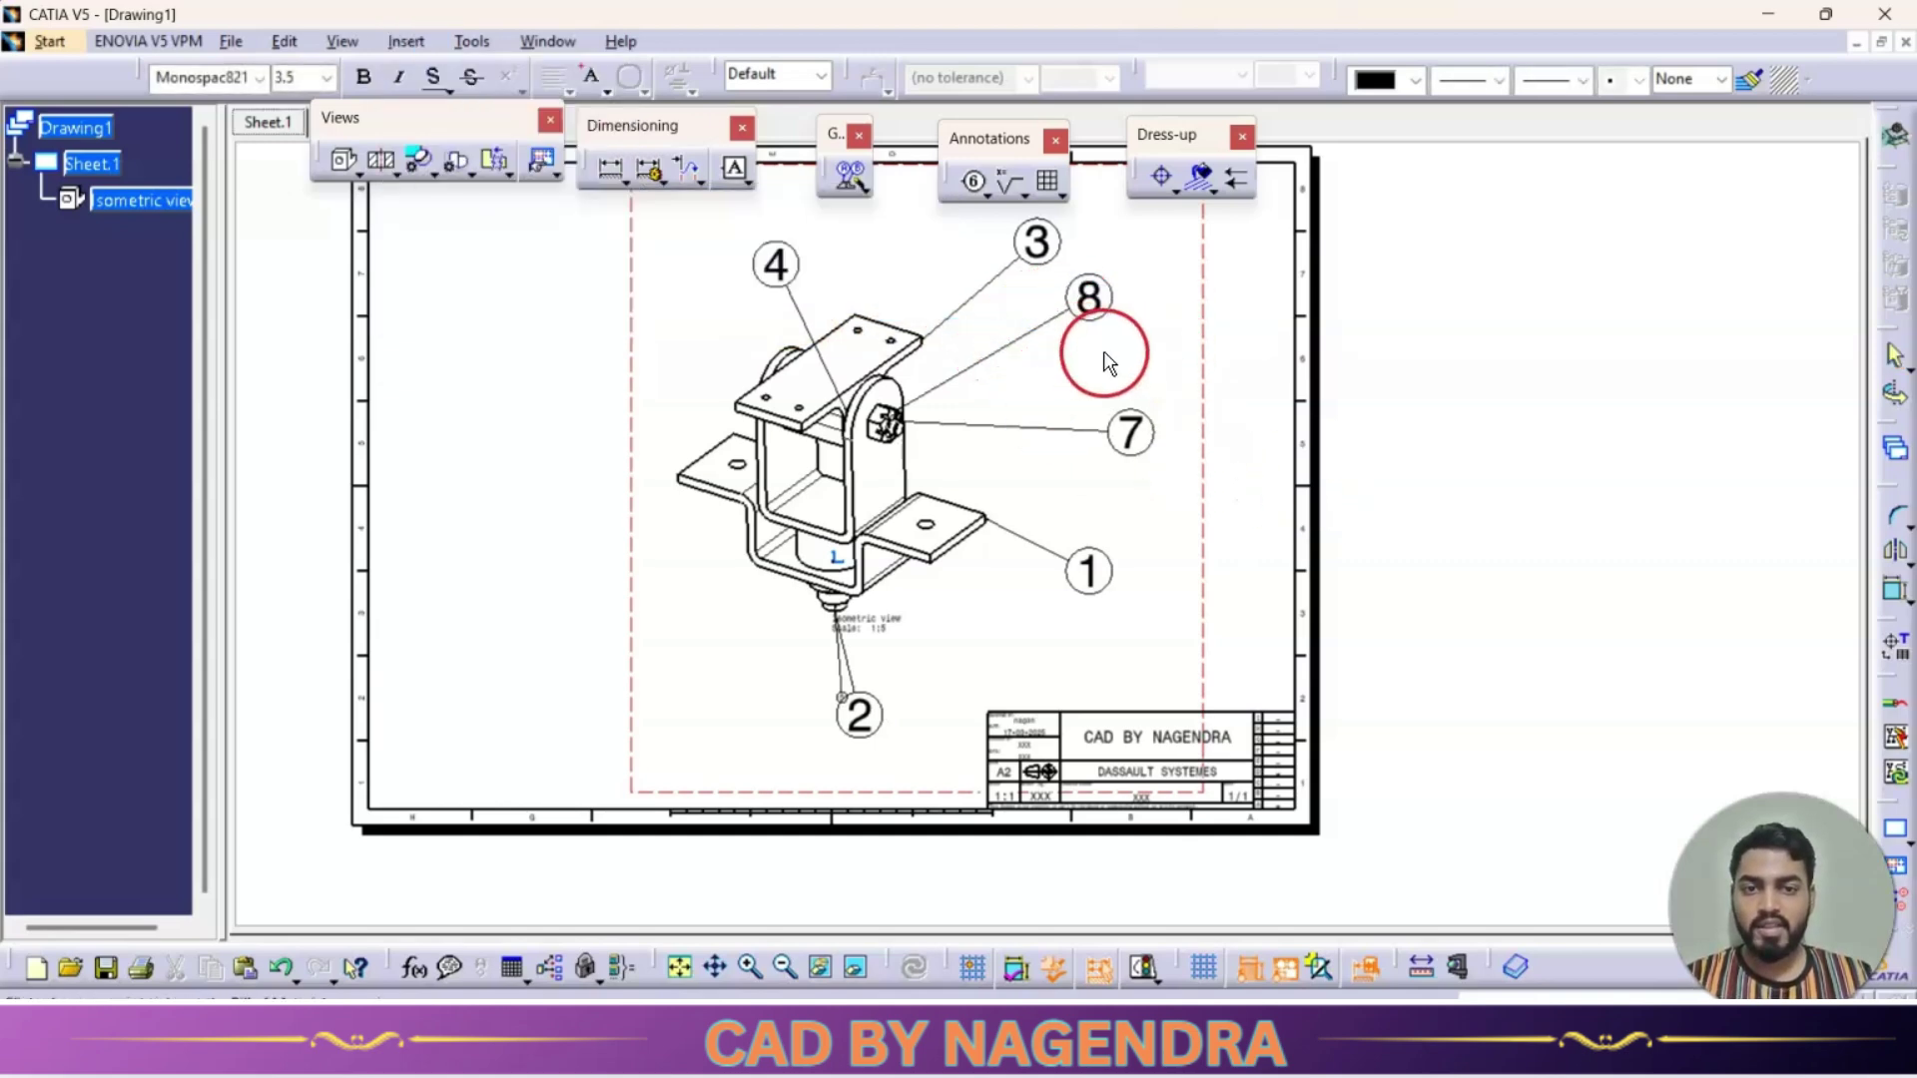
pyautogui.click(1455, 450)
pyautogui.moveTo(1410, 482); pyautogui.dragTo(1027, 638, button='middle')
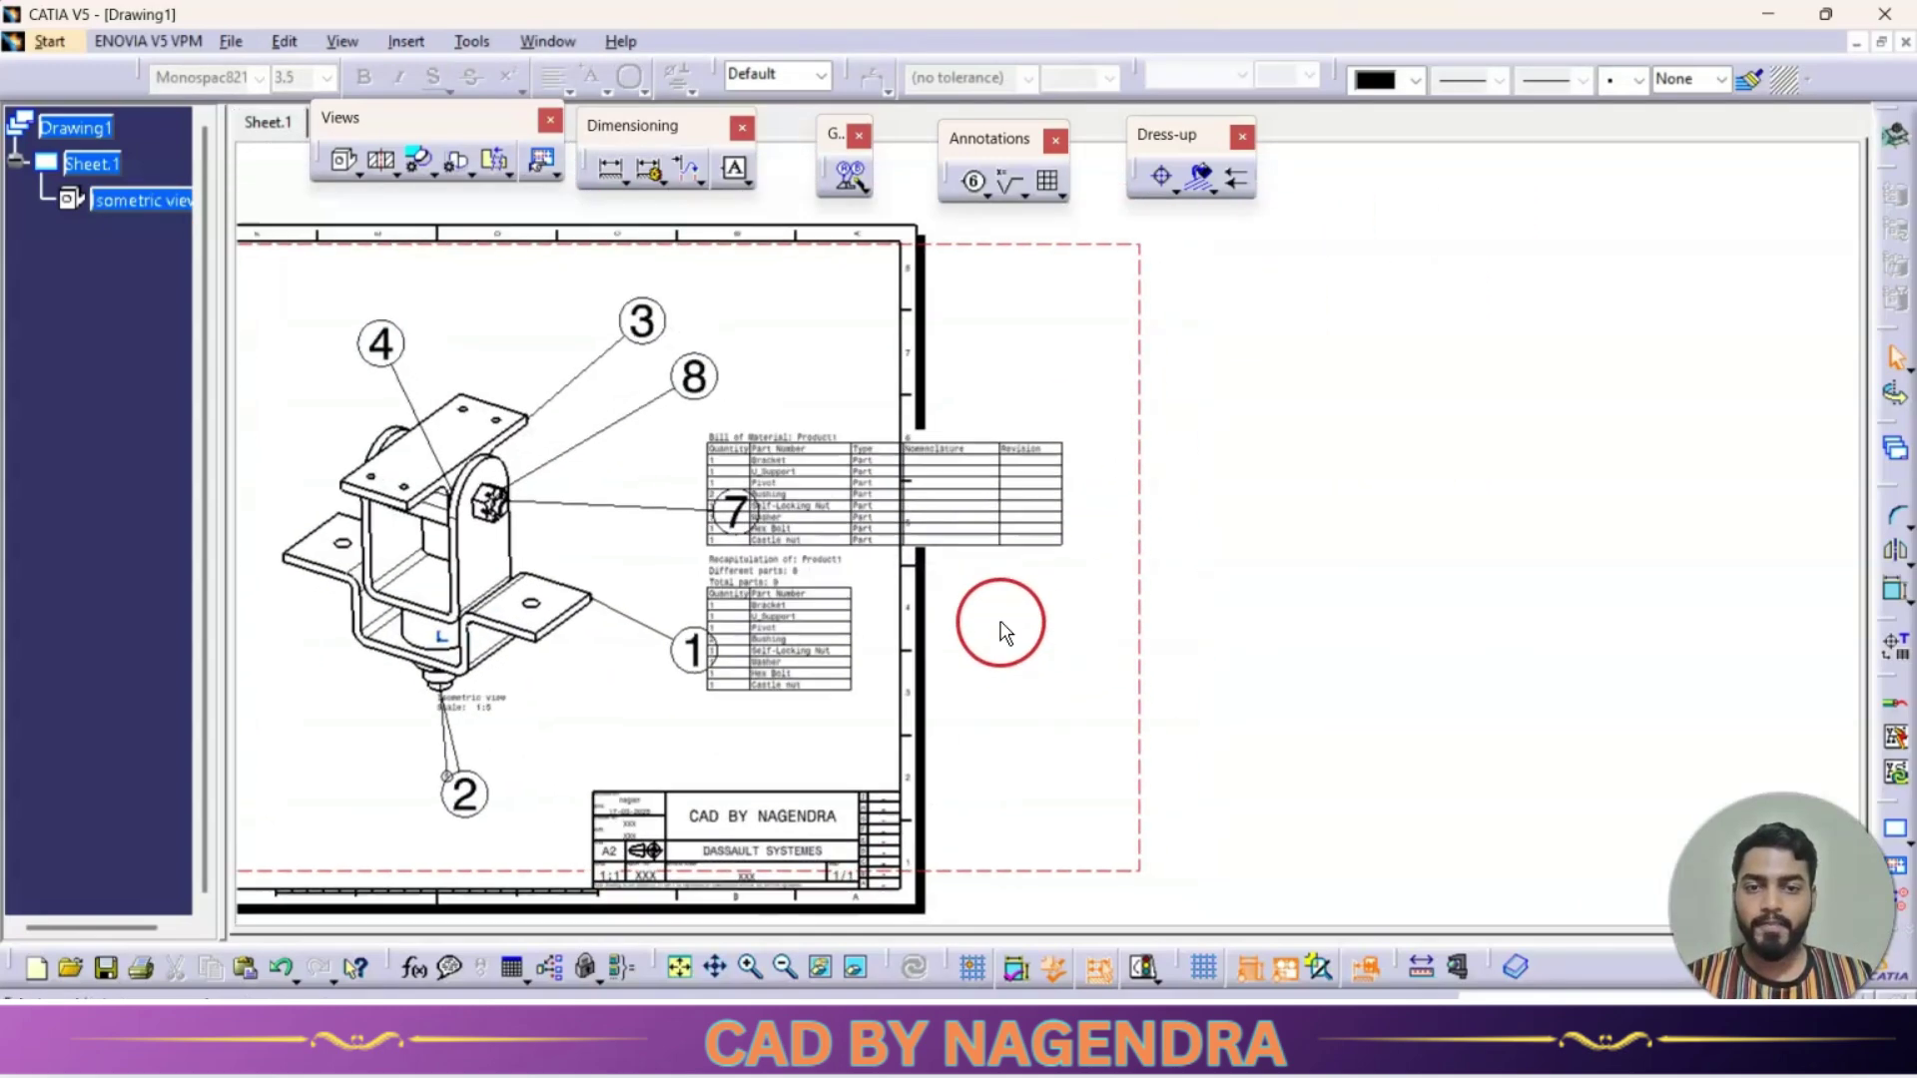
# Step: Move the bill of material table and the recapitulation table outside the sheet border, one above the other
pyautogui.moveTo(851, 453); pyautogui.dragTo(1121, 424)
pyautogui.moveTo(843, 592); pyautogui.dragTo(1183, 599)
pyautogui.click(1284, 614)
# Step: Examine the columns and part rows of the Product1 bill of material table
pyautogui.keyDown('ctrl'); pyautogui.moveTo(1284, 603); pyautogui.dragTo(908, 569, button='middle'); pyautogui.keyUp('ctrl')
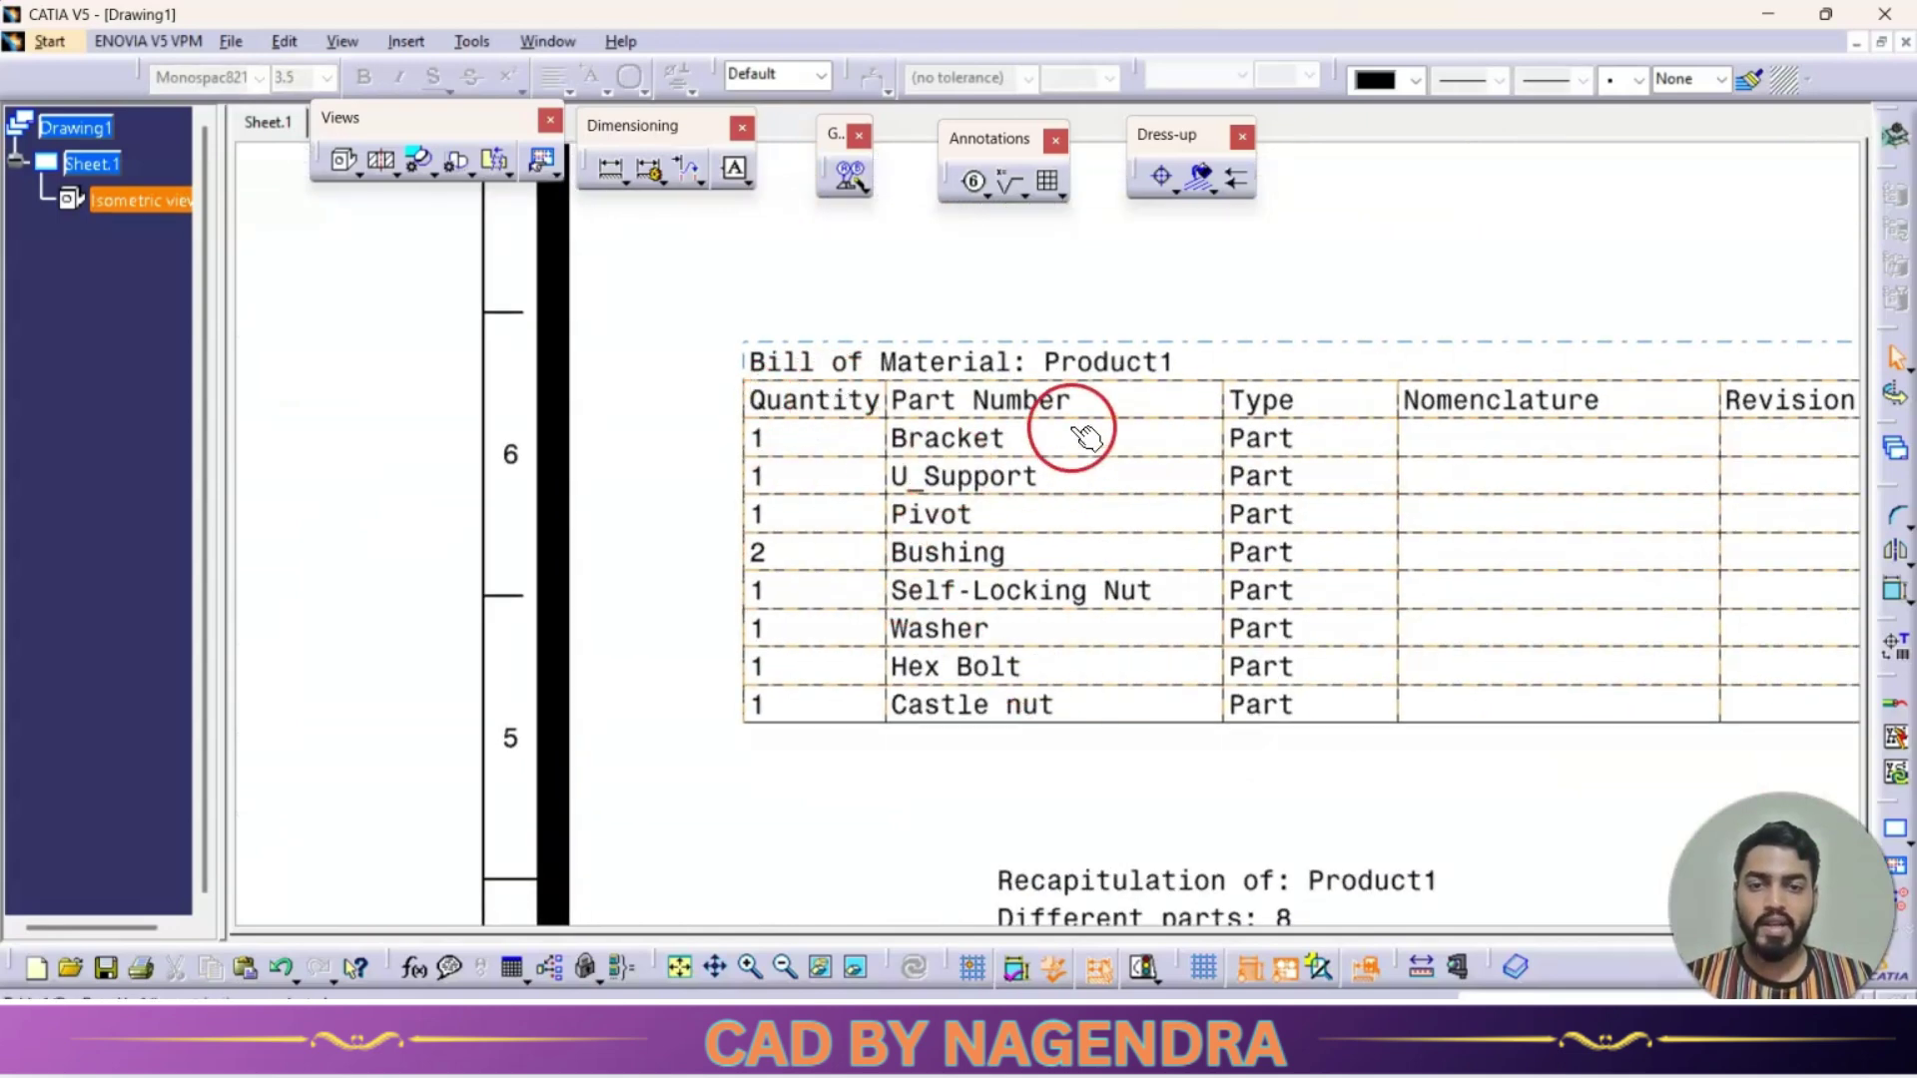
pyautogui.moveTo(1415, 441); pyautogui.dragTo(1169, 415, button='middle')
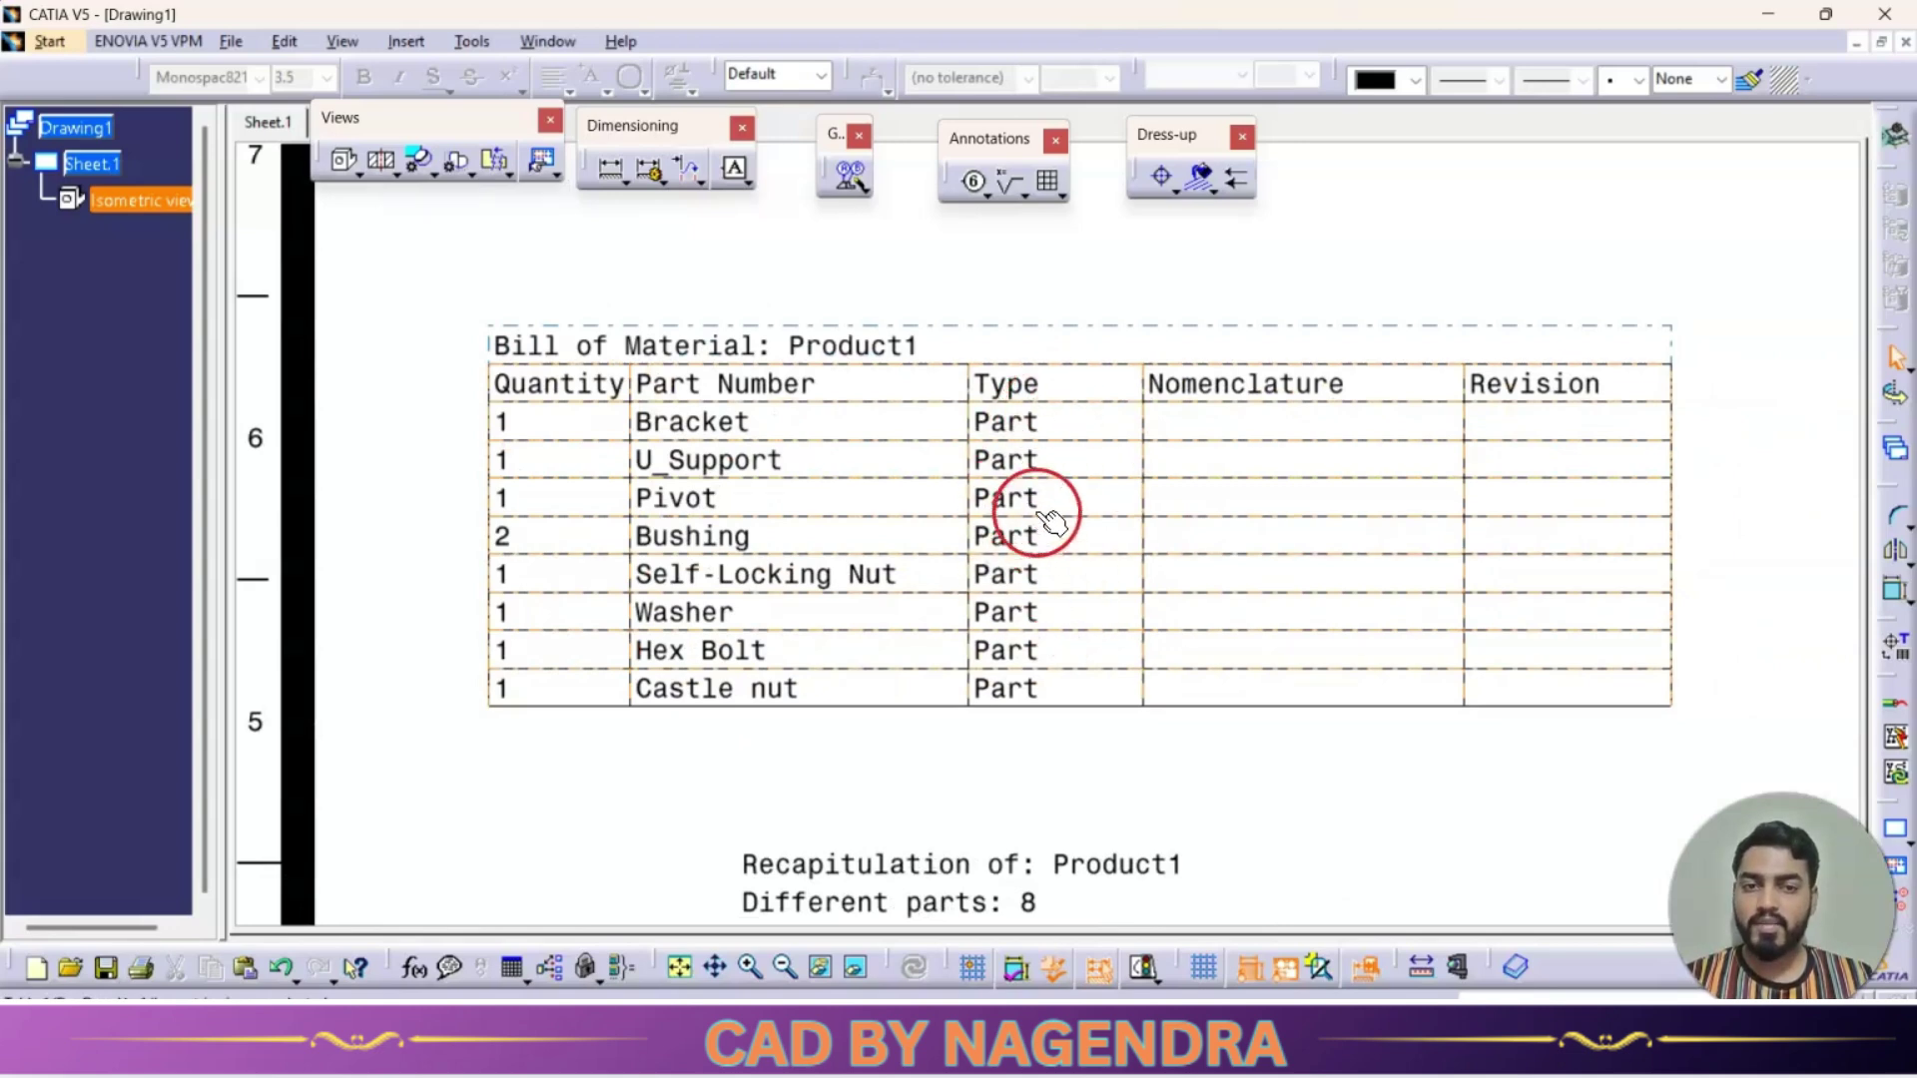
pyautogui.keyDown('ctrl'); pyautogui.moveTo(1382, 576); pyautogui.dragTo(1305, 608, button='middle'); pyautogui.keyUp('ctrl')
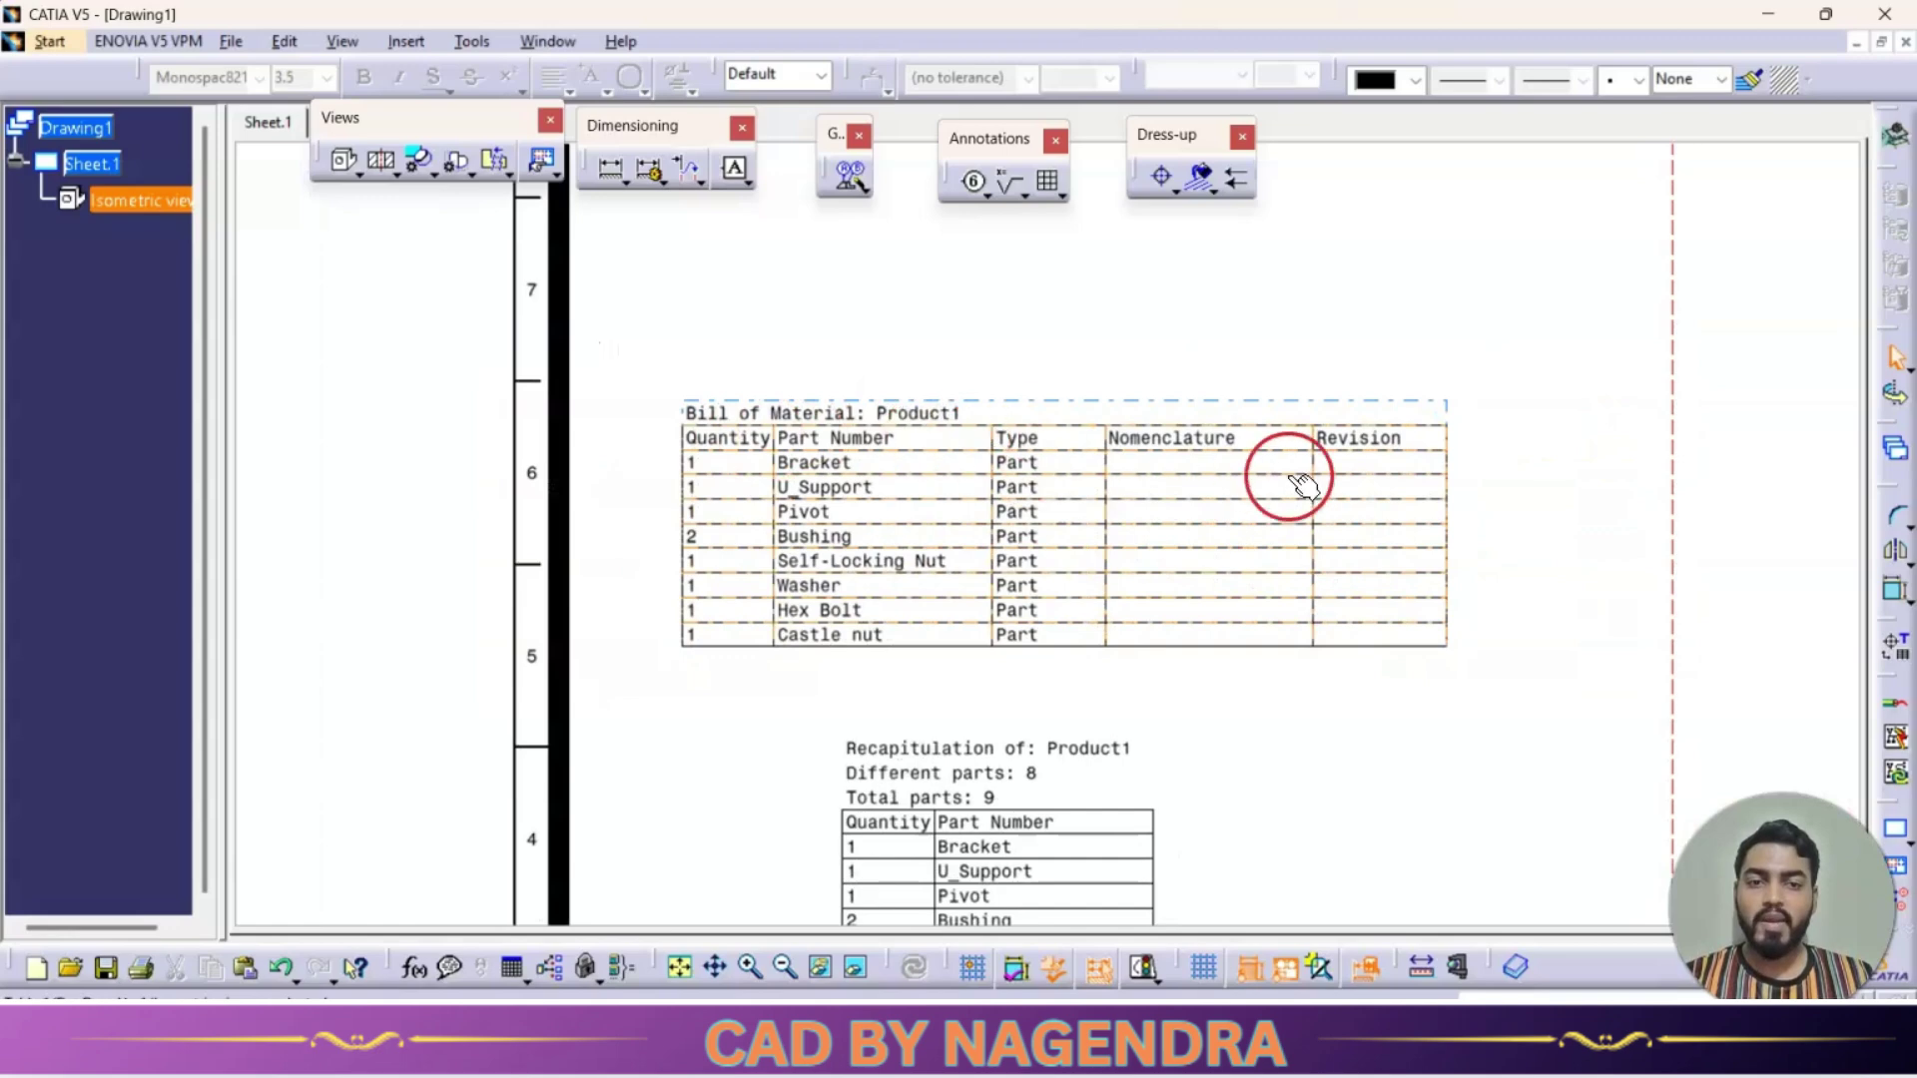
pyautogui.moveTo(1028, 322)
pyautogui.keyDown('ctrl'); pyautogui.mouseDown(button='middle')
pyautogui.moveTo(1069, 441)
pyautogui.moveTo(1100, 312)
pyautogui.mouseUp(button='middle'); pyautogui.keyUp('ctrl')
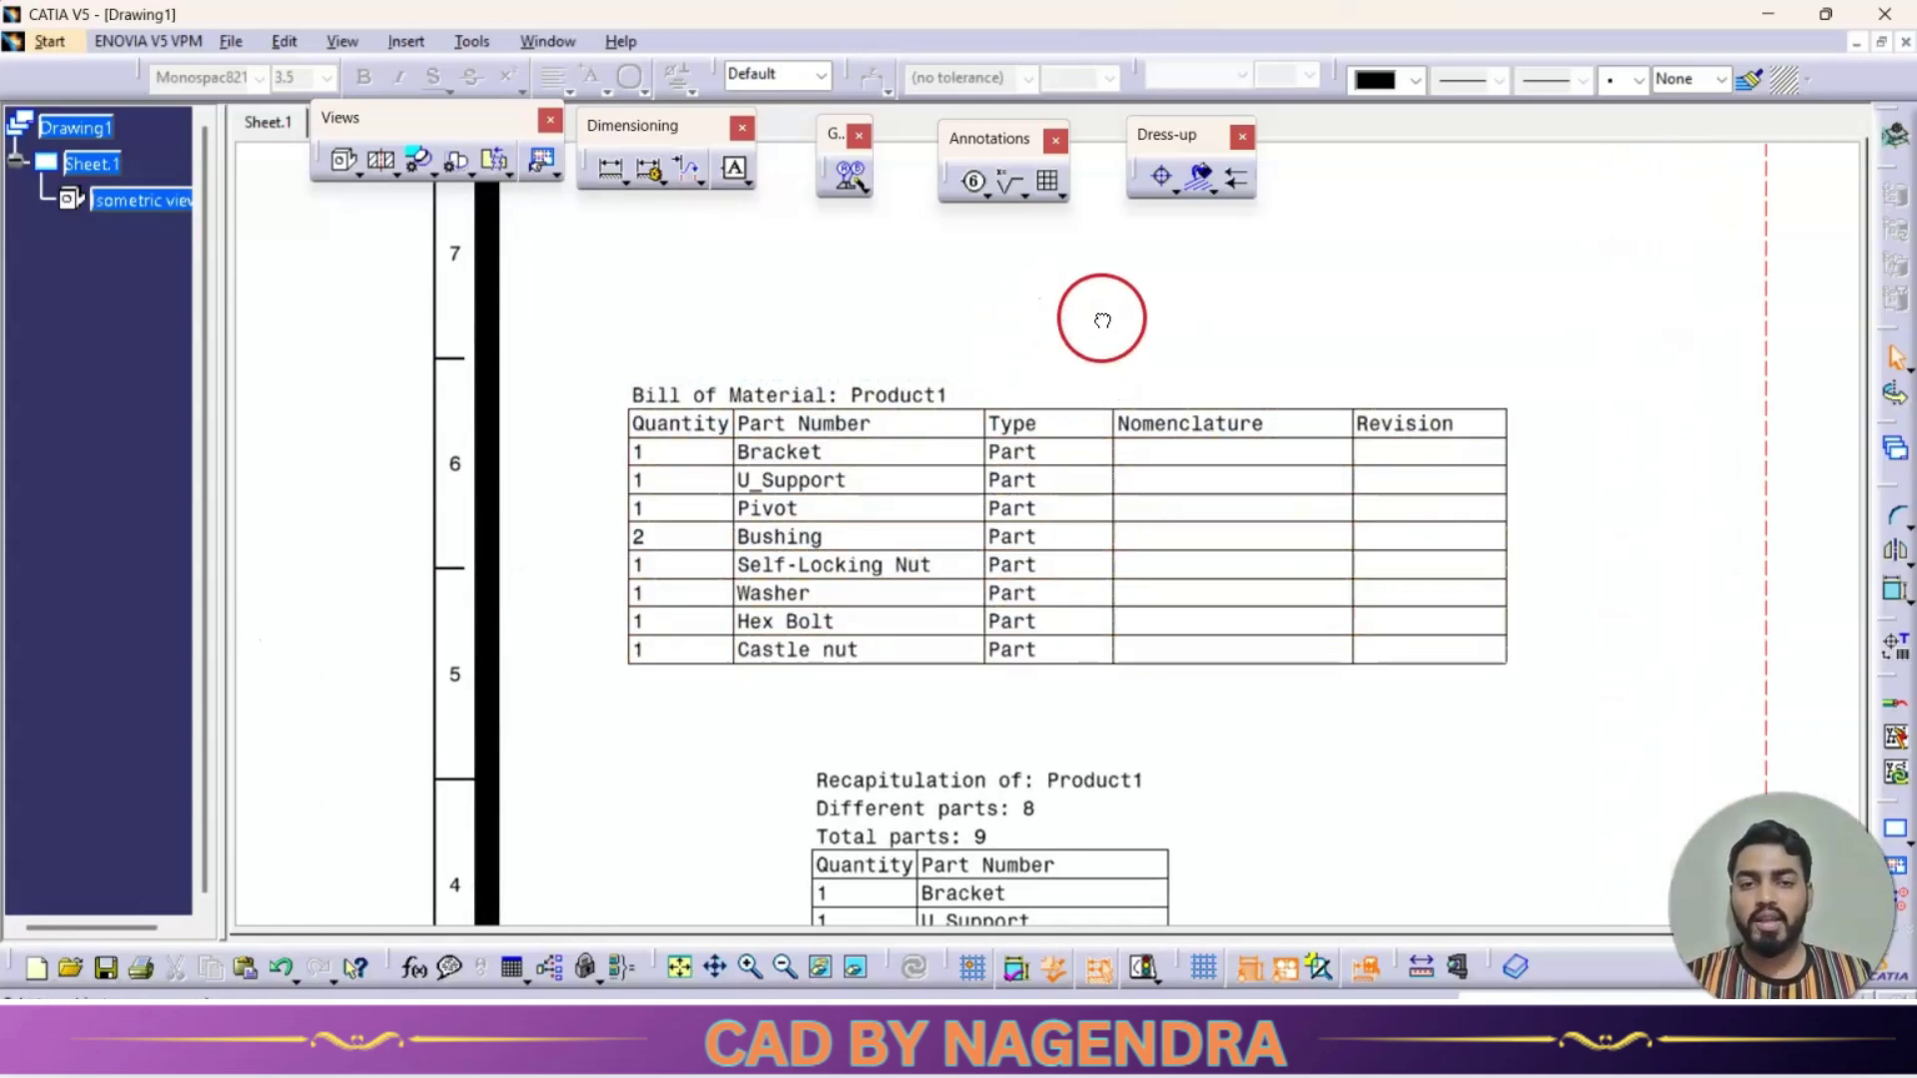
pyautogui.click(1045, 337)
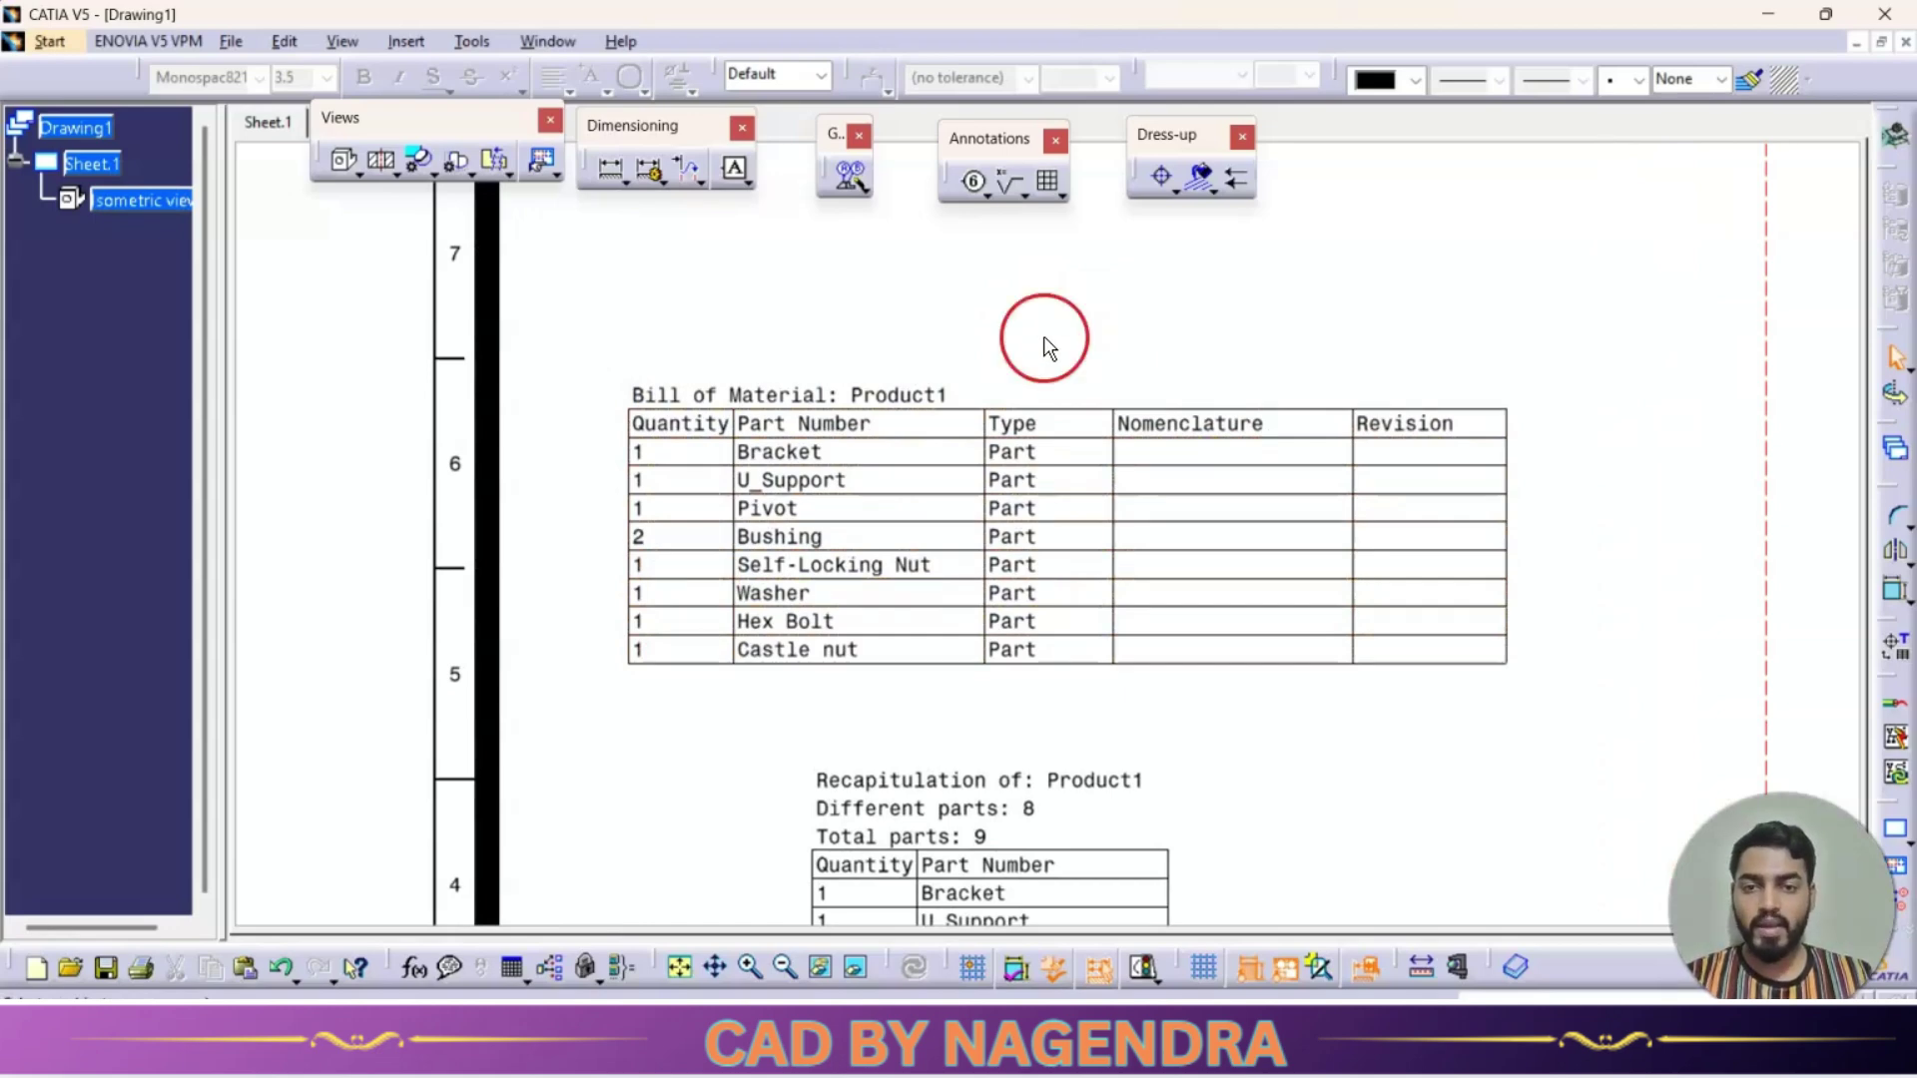
pyautogui.click(1154, 653)
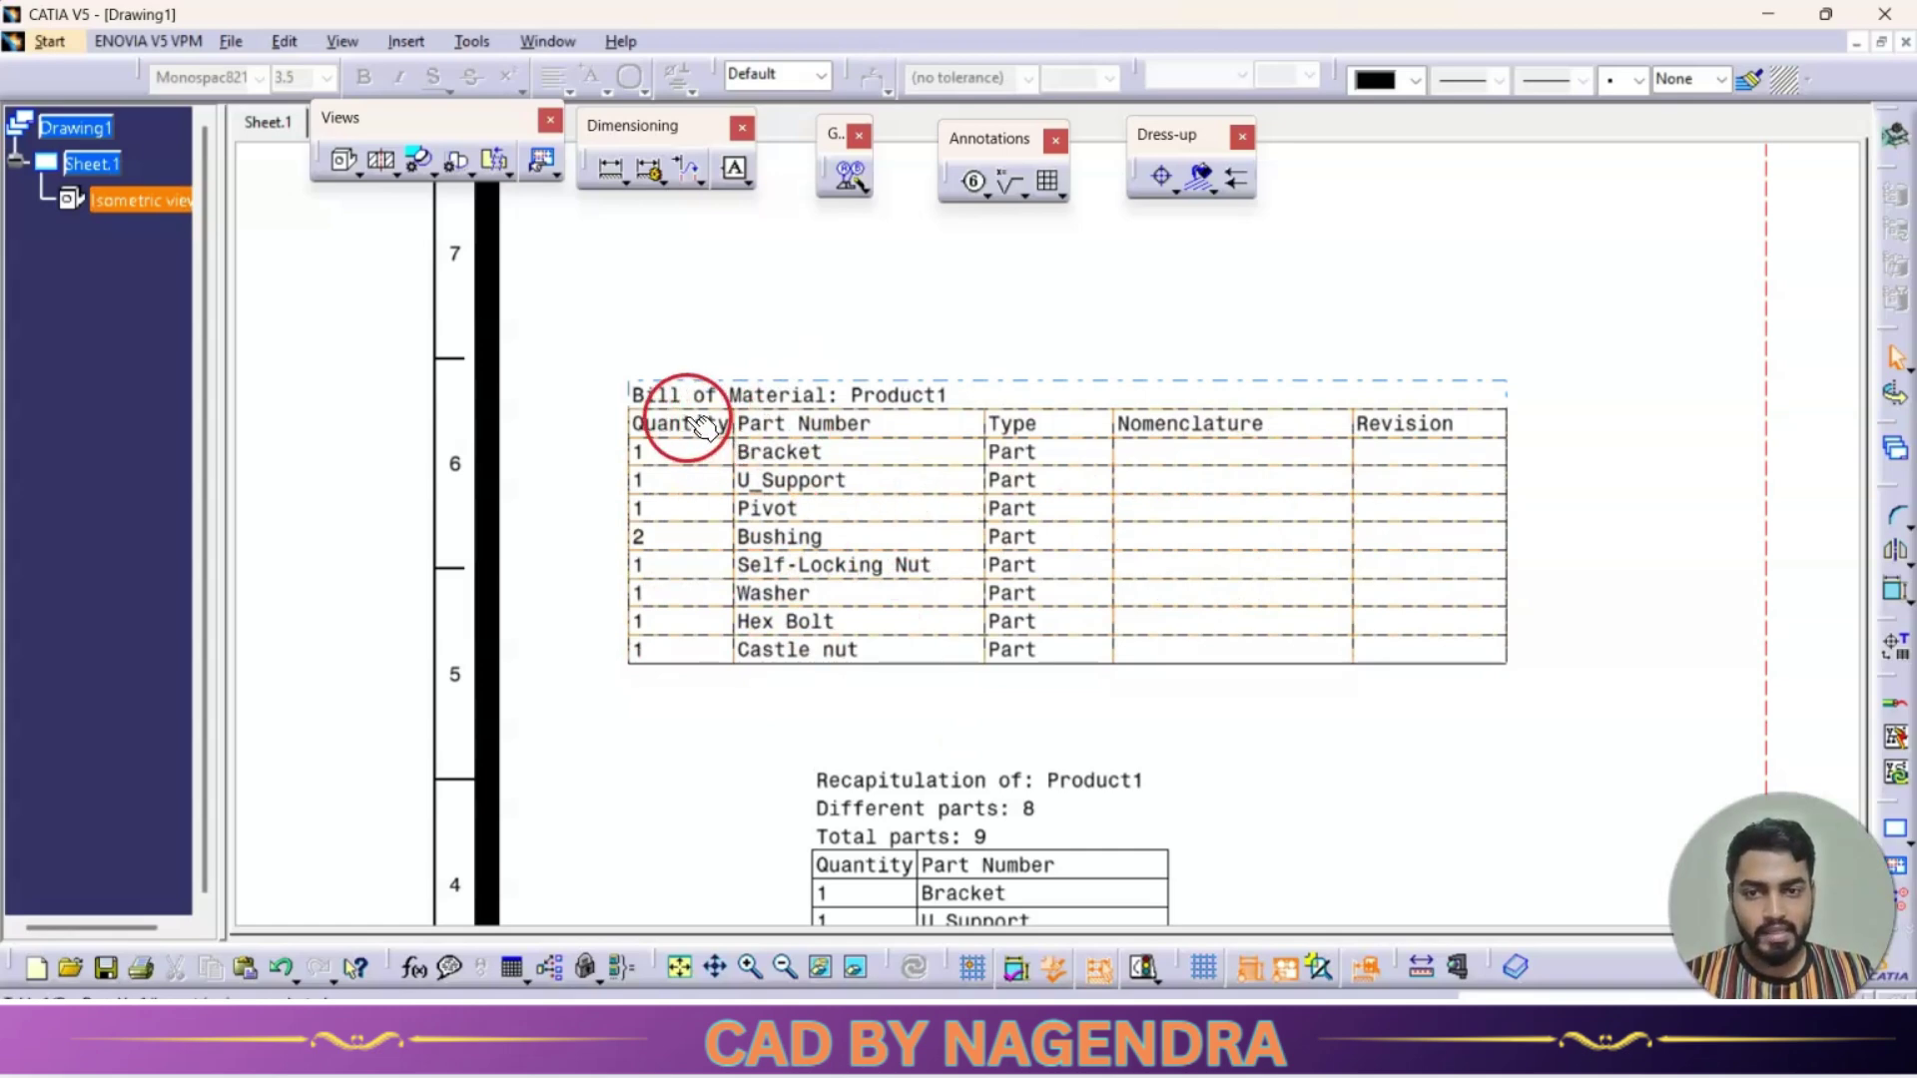
# Step: Delete the bill of material and recapitulation tables from the drawing
pyautogui.click(1049, 388)
pyautogui.press('Delete')
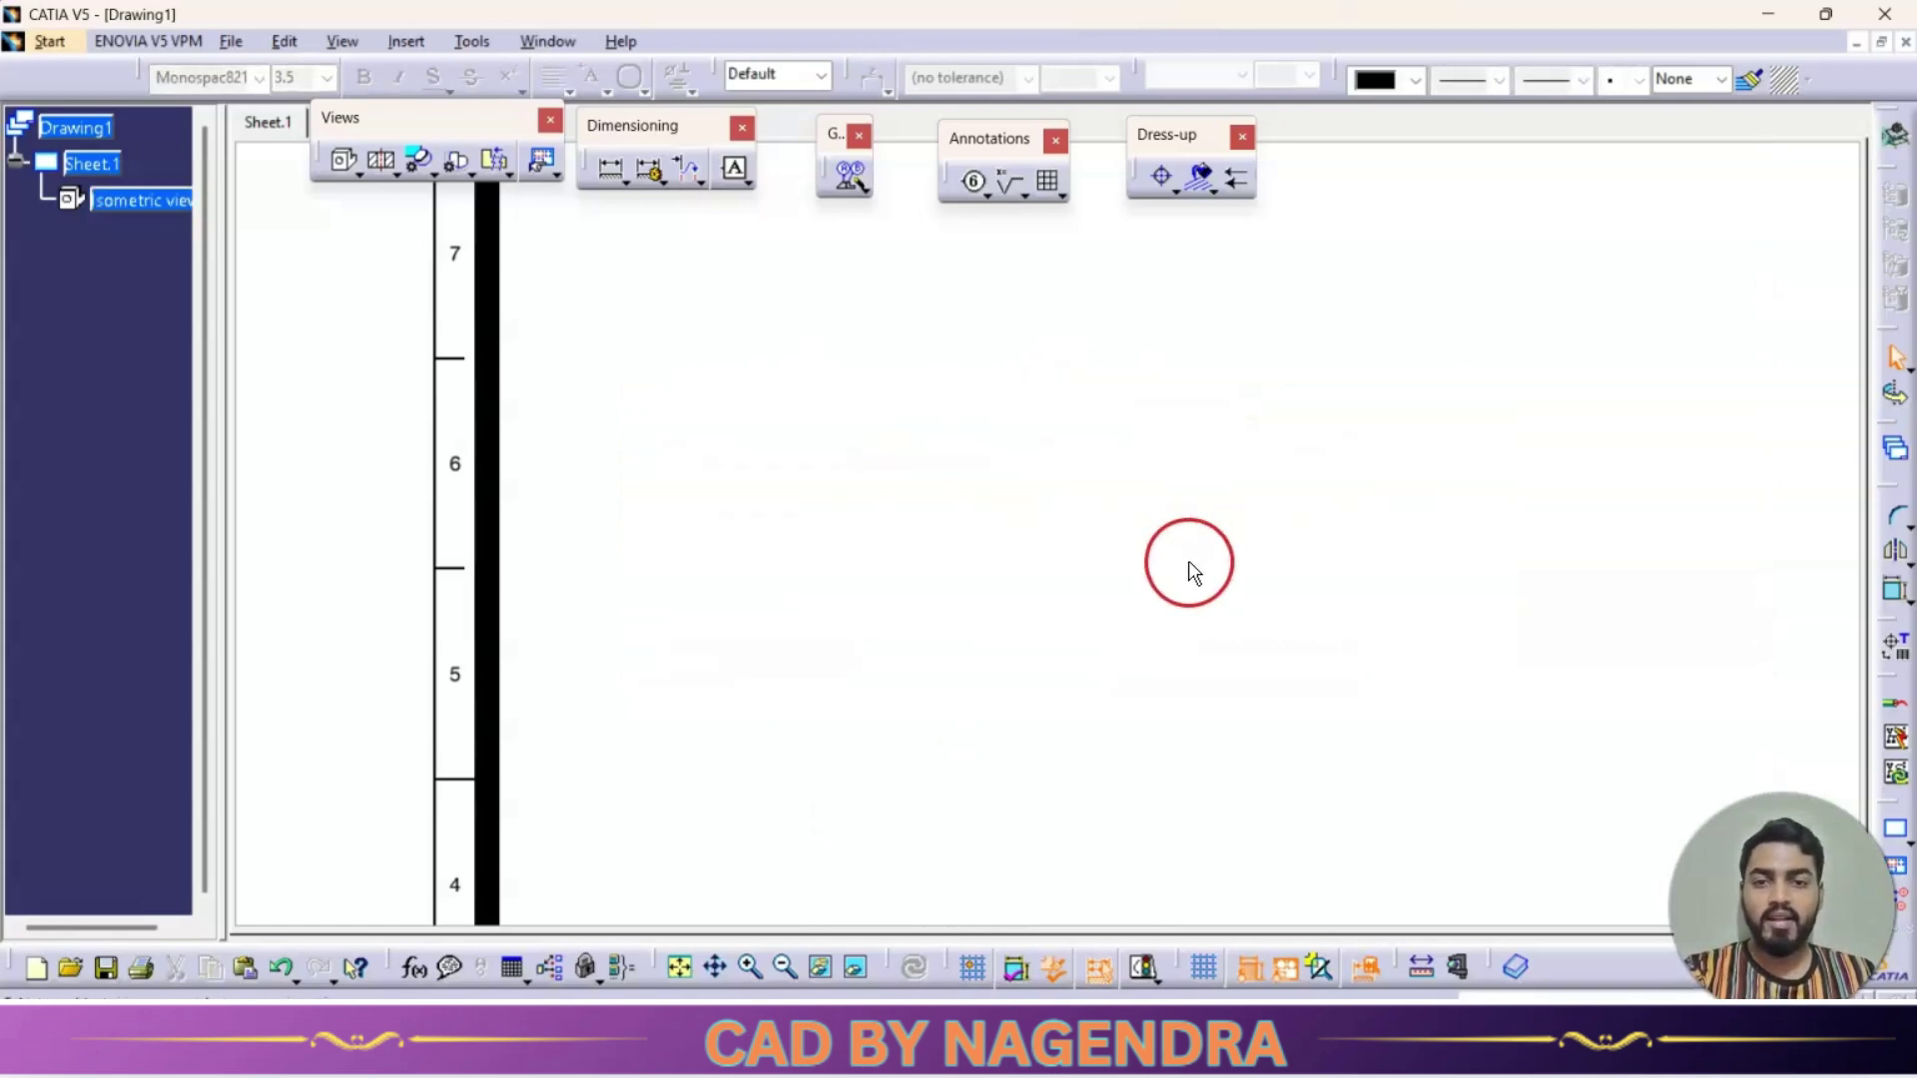
pyautogui.scroll(-3, 1073, 517)
pyautogui.moveTo(841, 625); pyautogui.dragTo(1219, 590, button='middle')
pyautogui.scroll(2, 1219, 590)
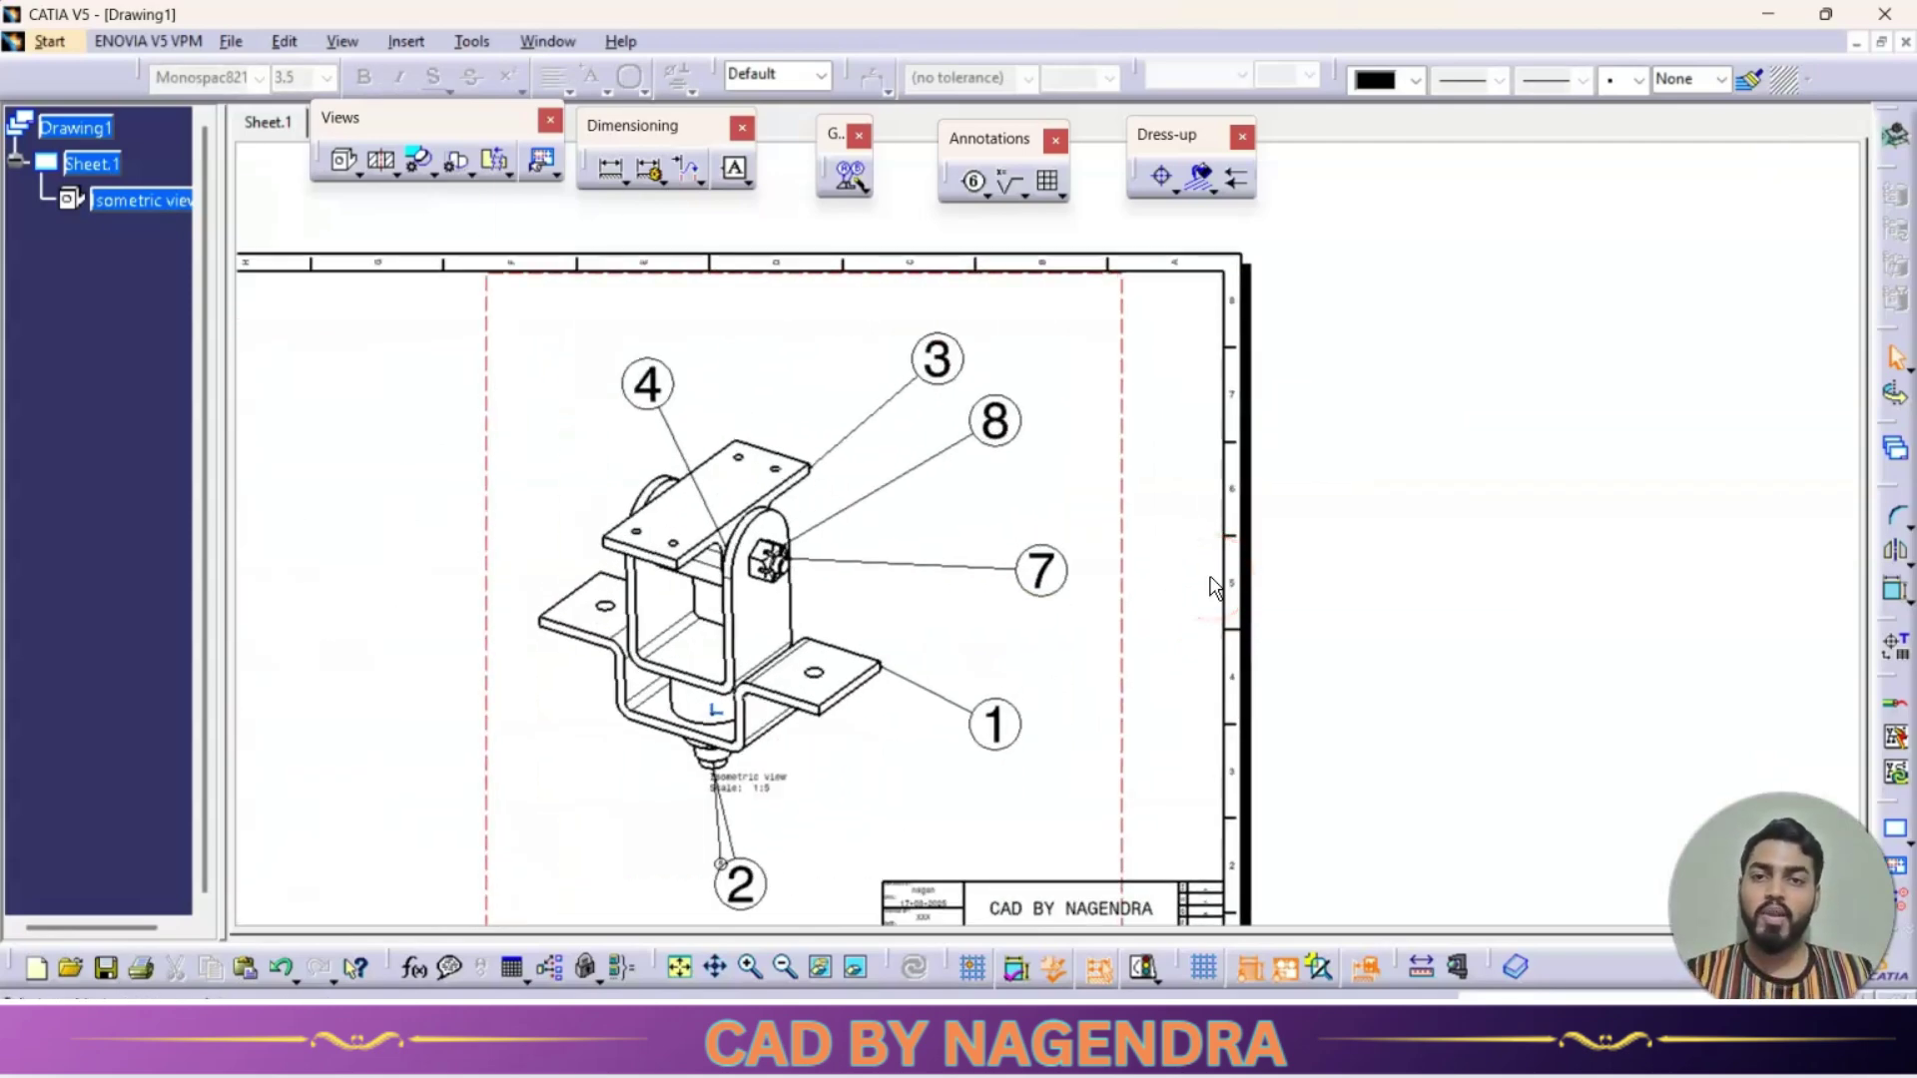
pyautogui.click(1200, 542)
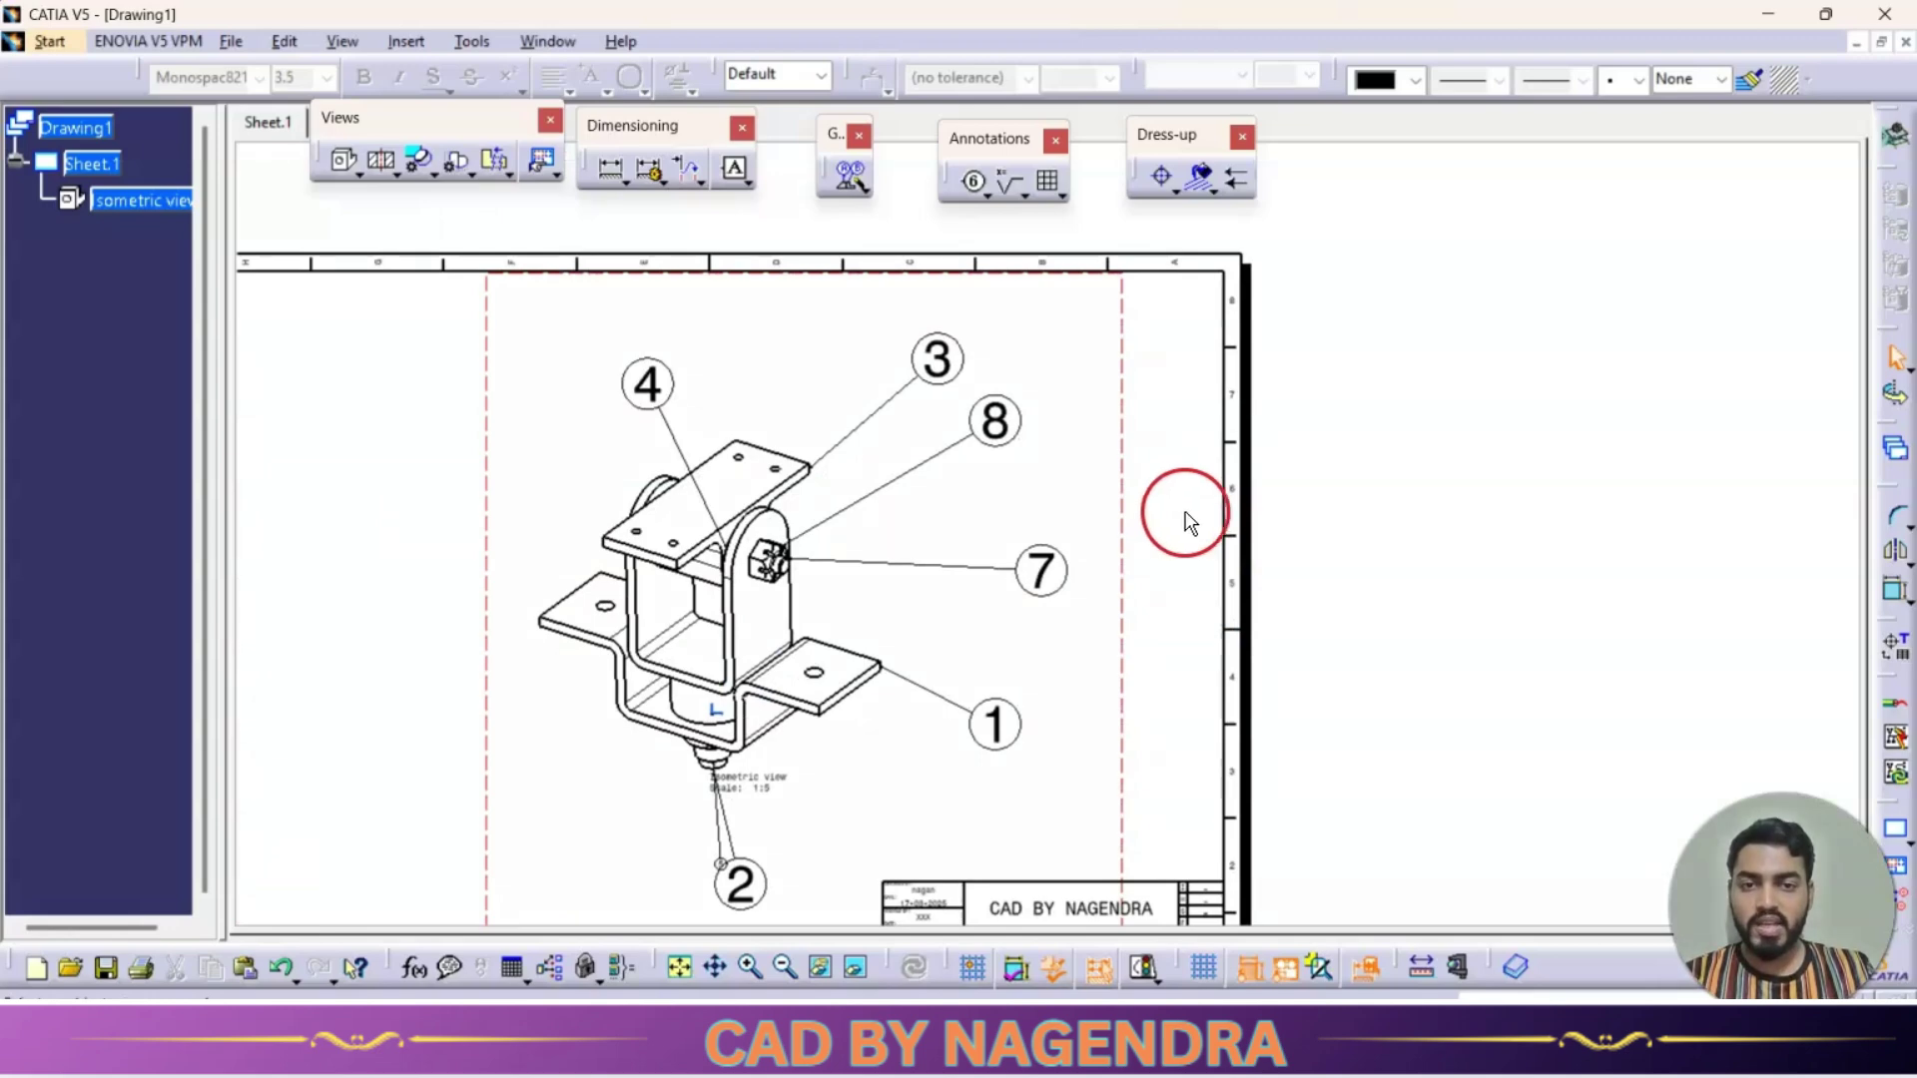
# Step: Switch to Shock.CATProduct, open the Bill of Material analysis of Product1, and reposition its dialog so that it is fully visible
pyautogui.click(547, 40)
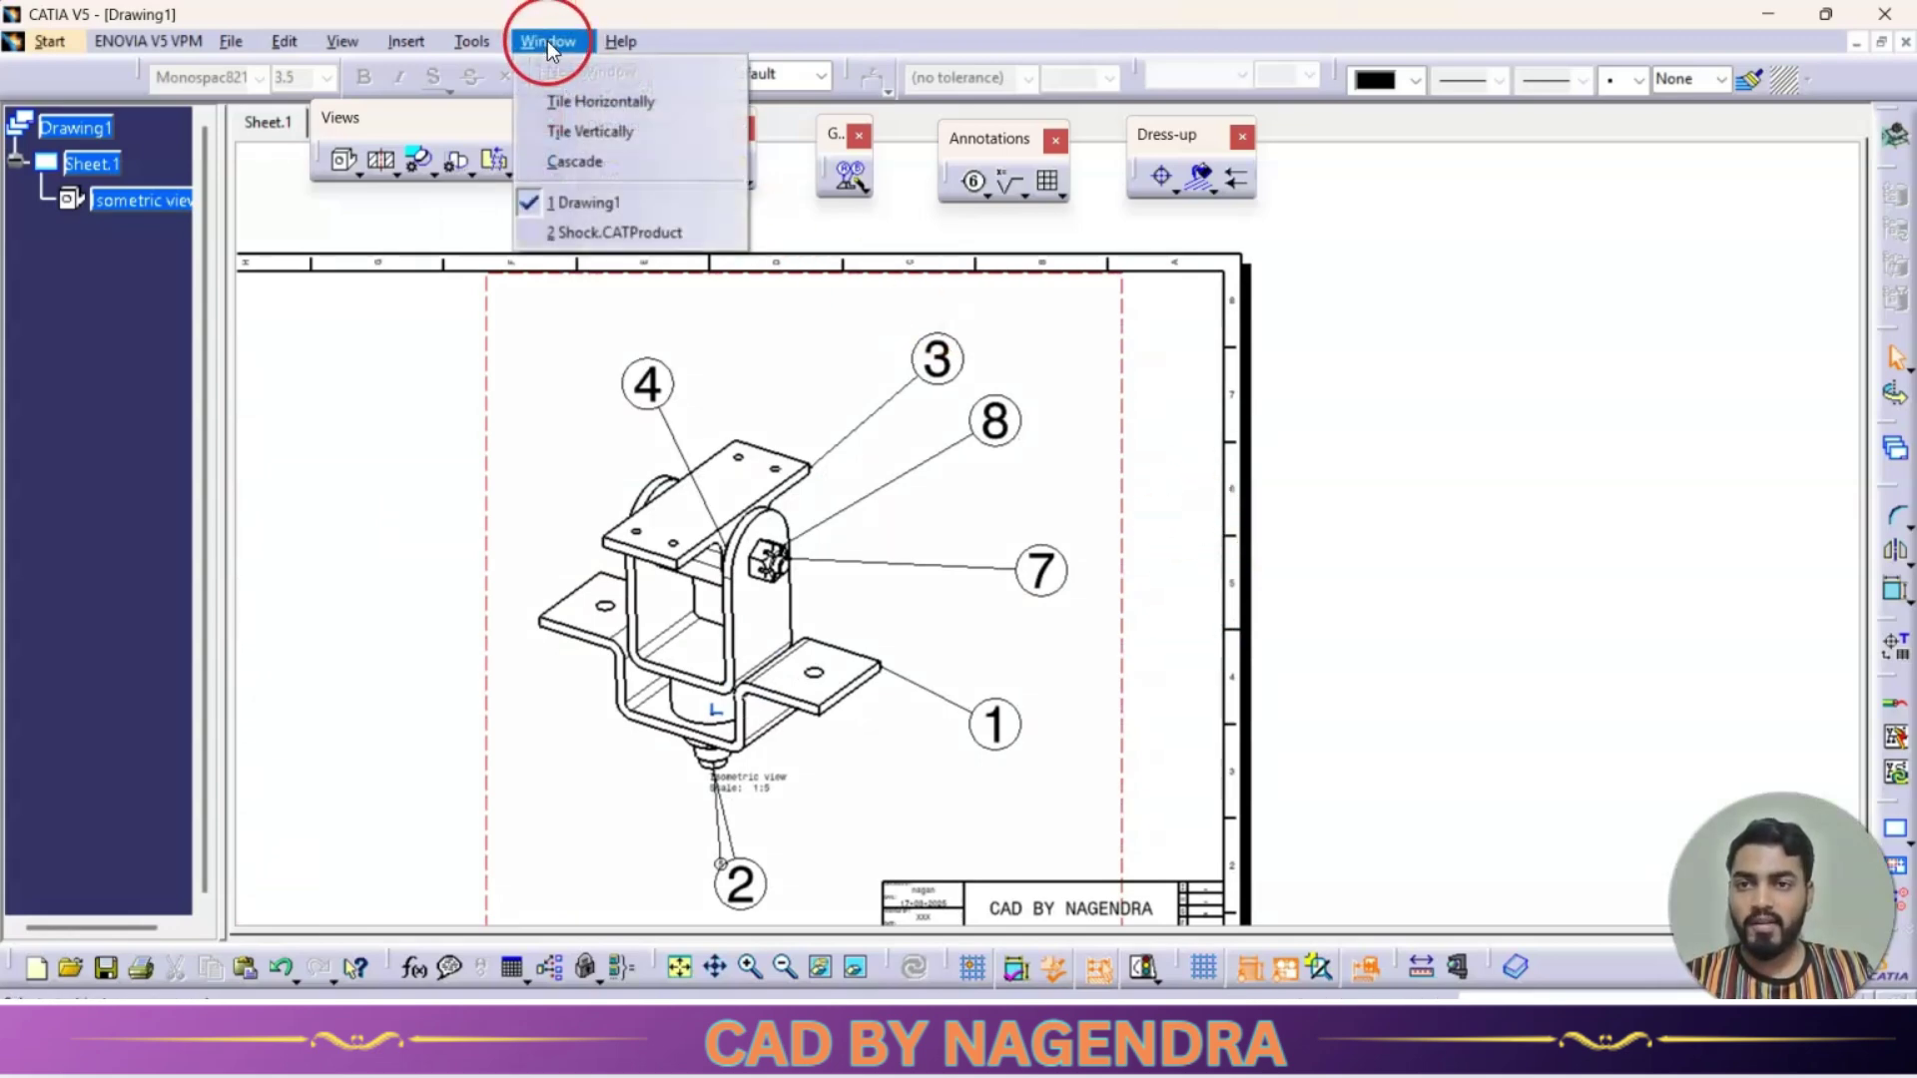
pyautogui.click(635, 234)
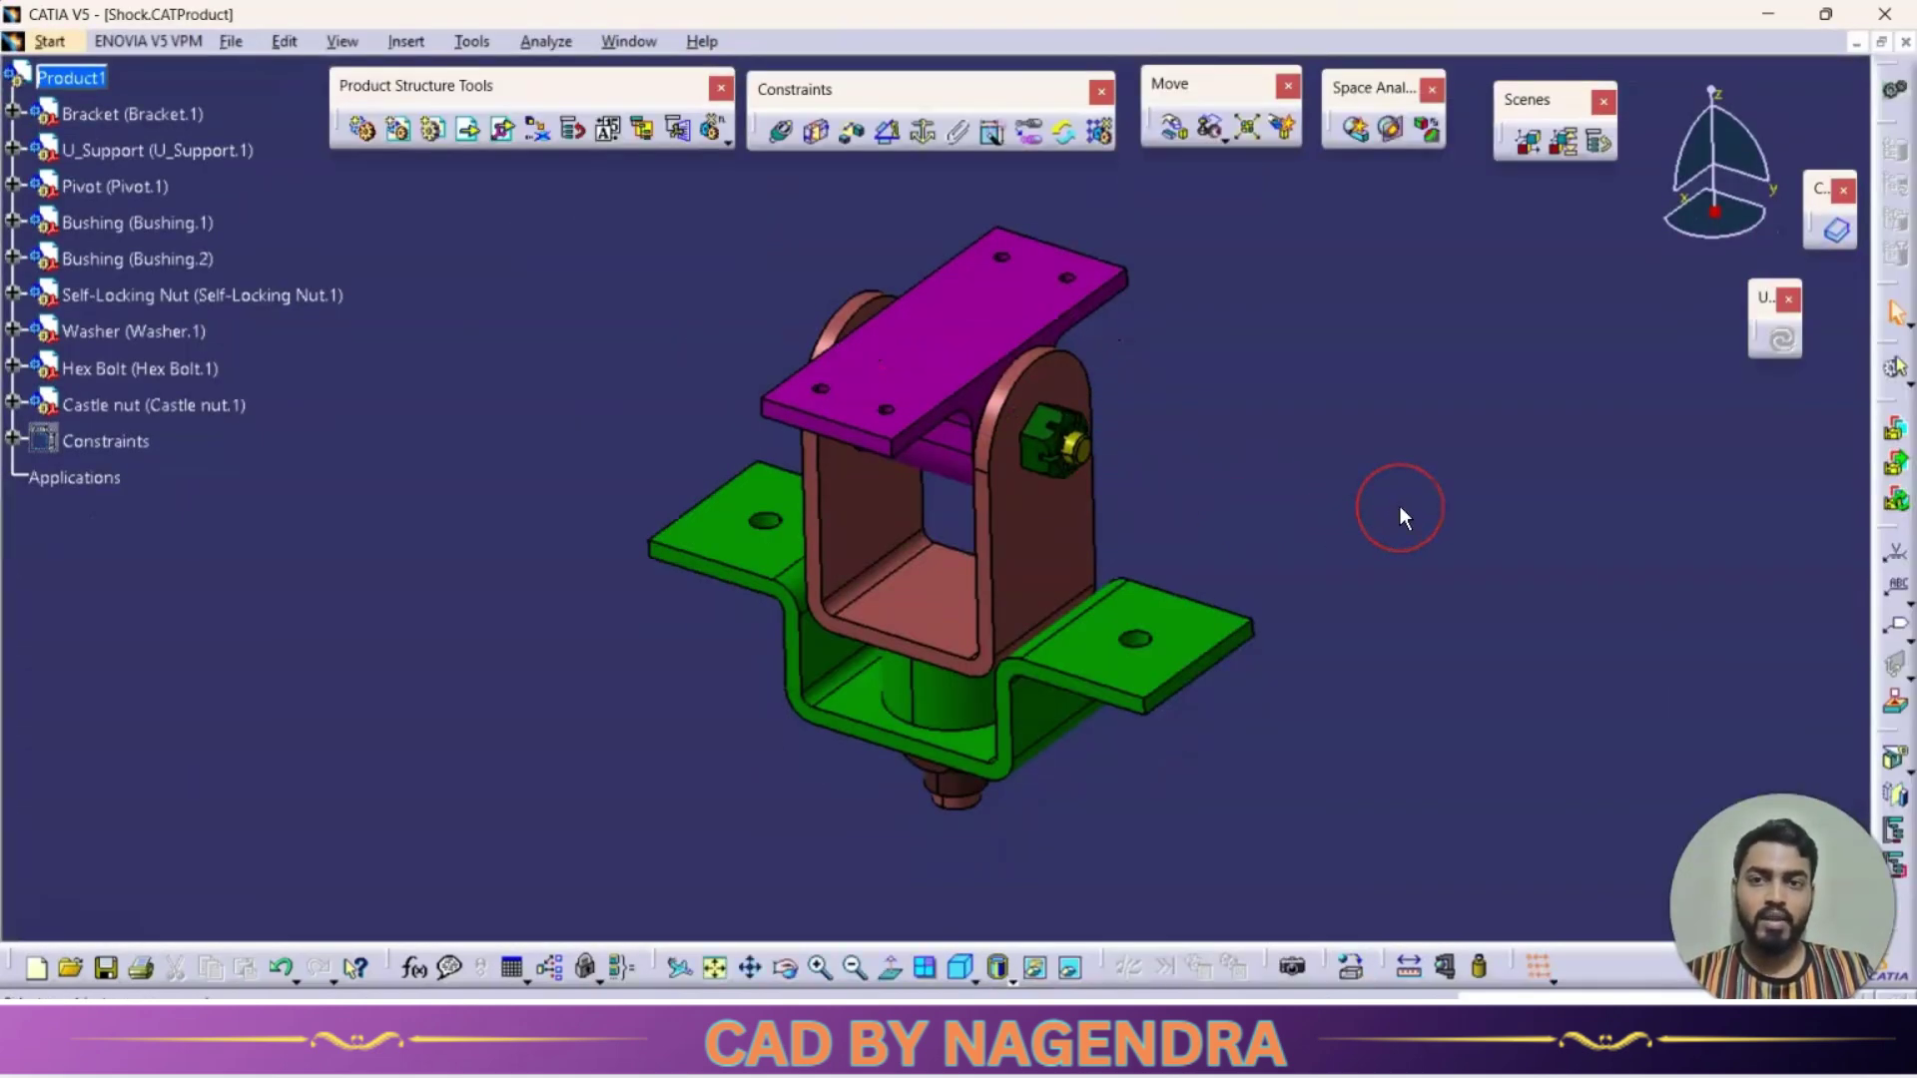
pyautogui.click(539, 43)
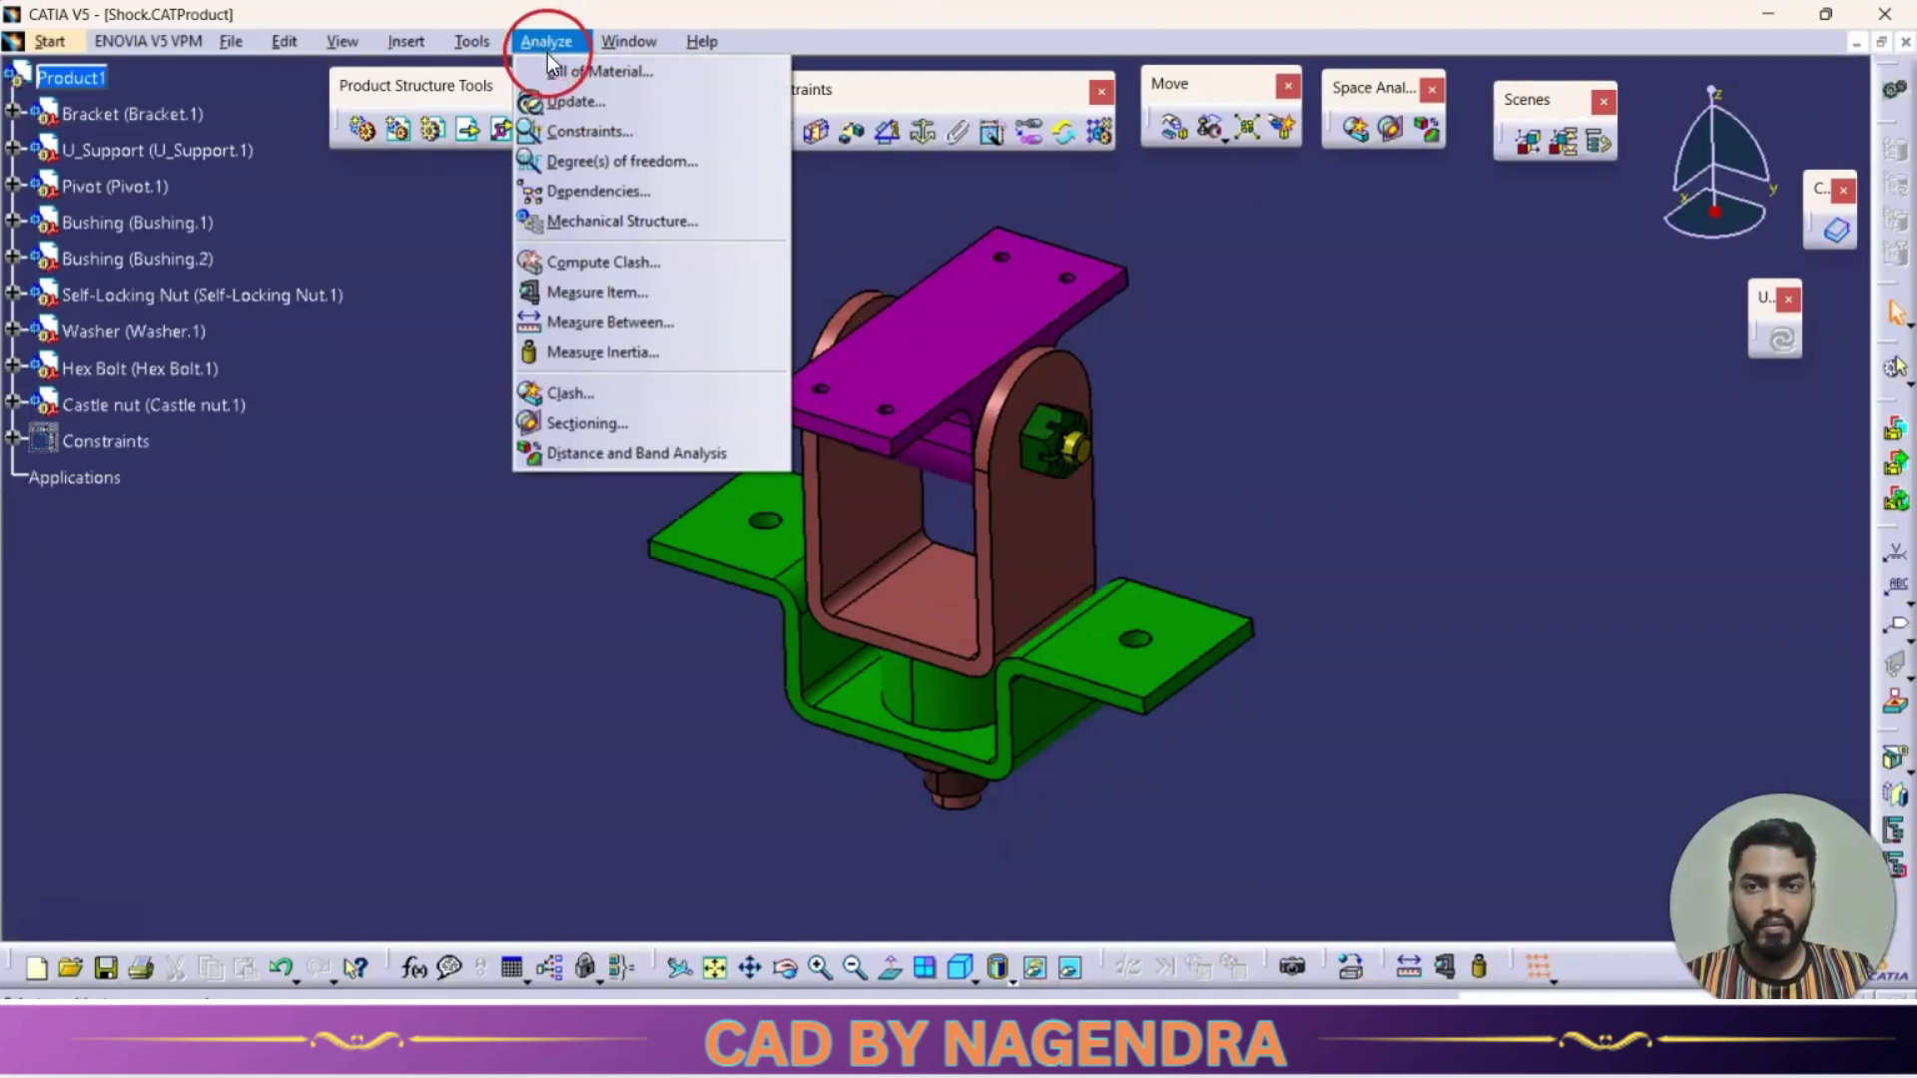
pyautogui.click(619, 73)
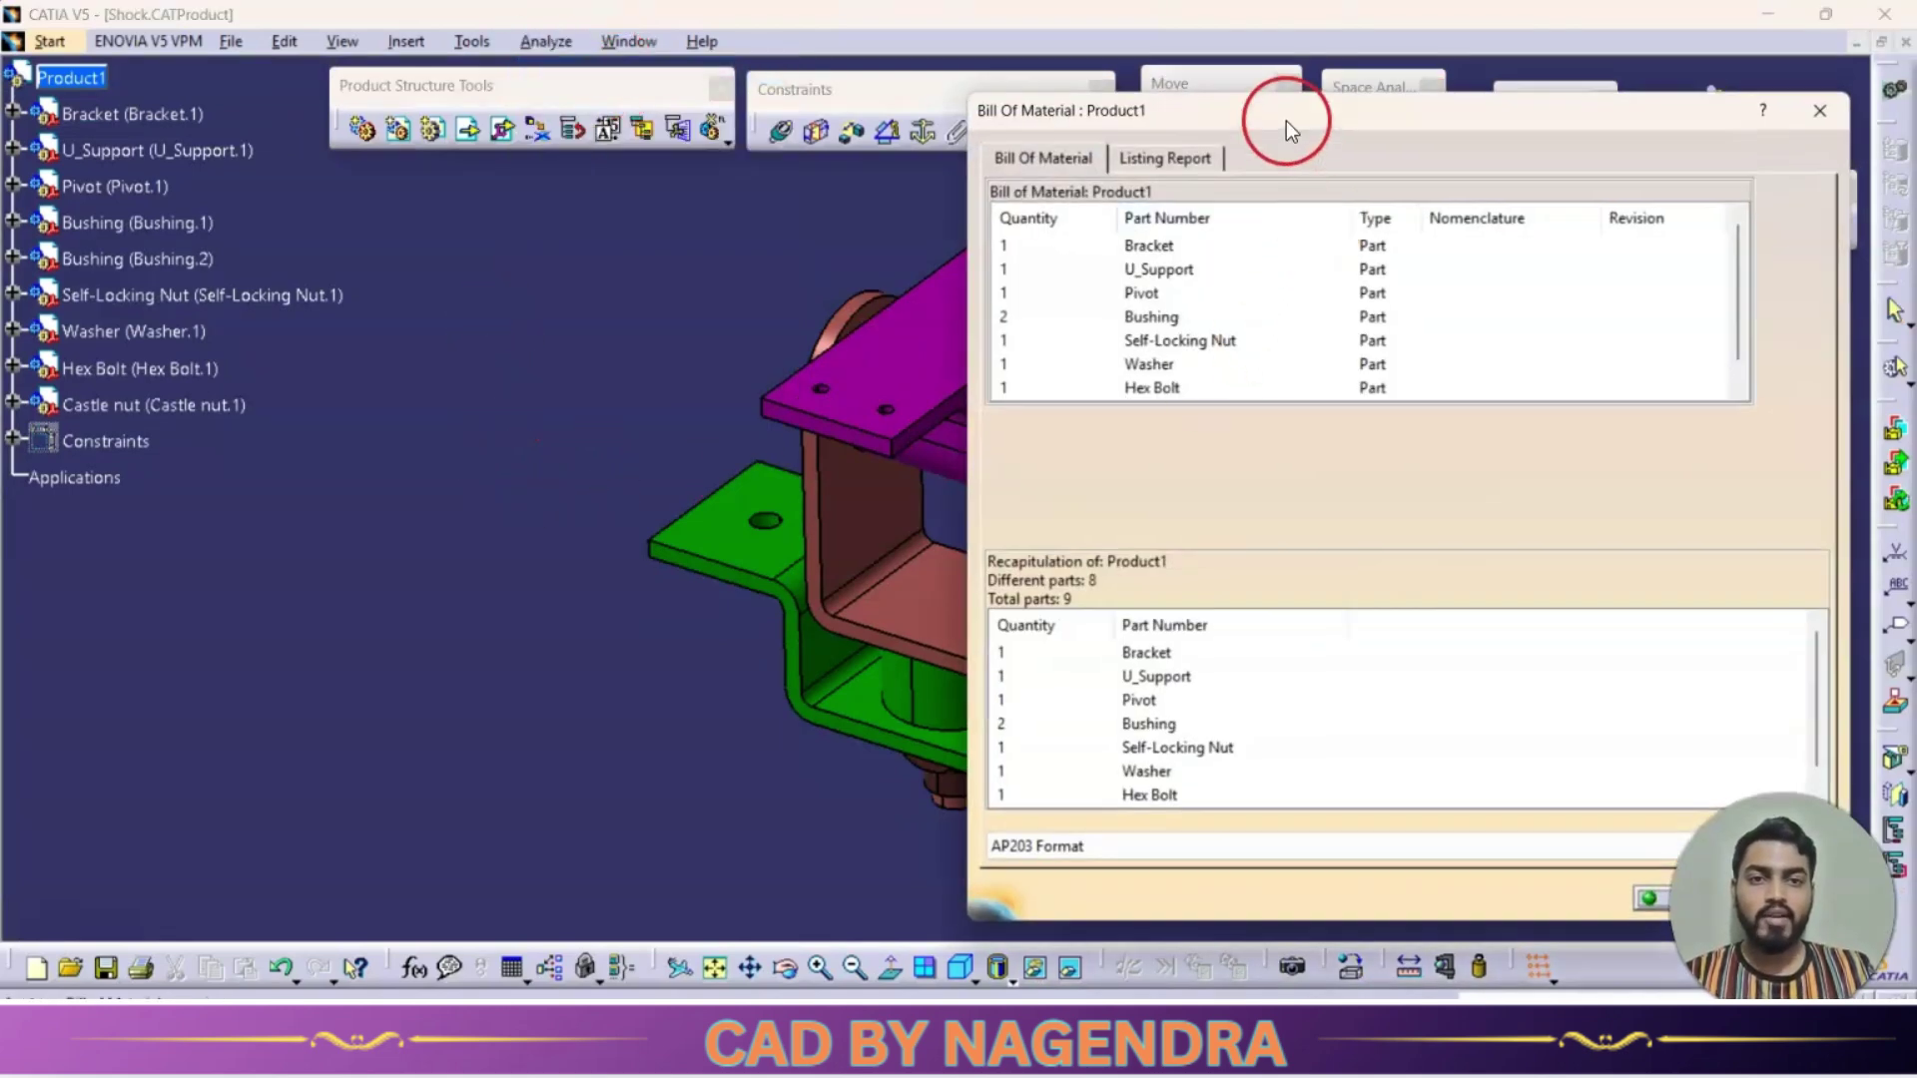
pyautogui.moveTo(1286, 120); pyautogui.dragTo(1011, 88)
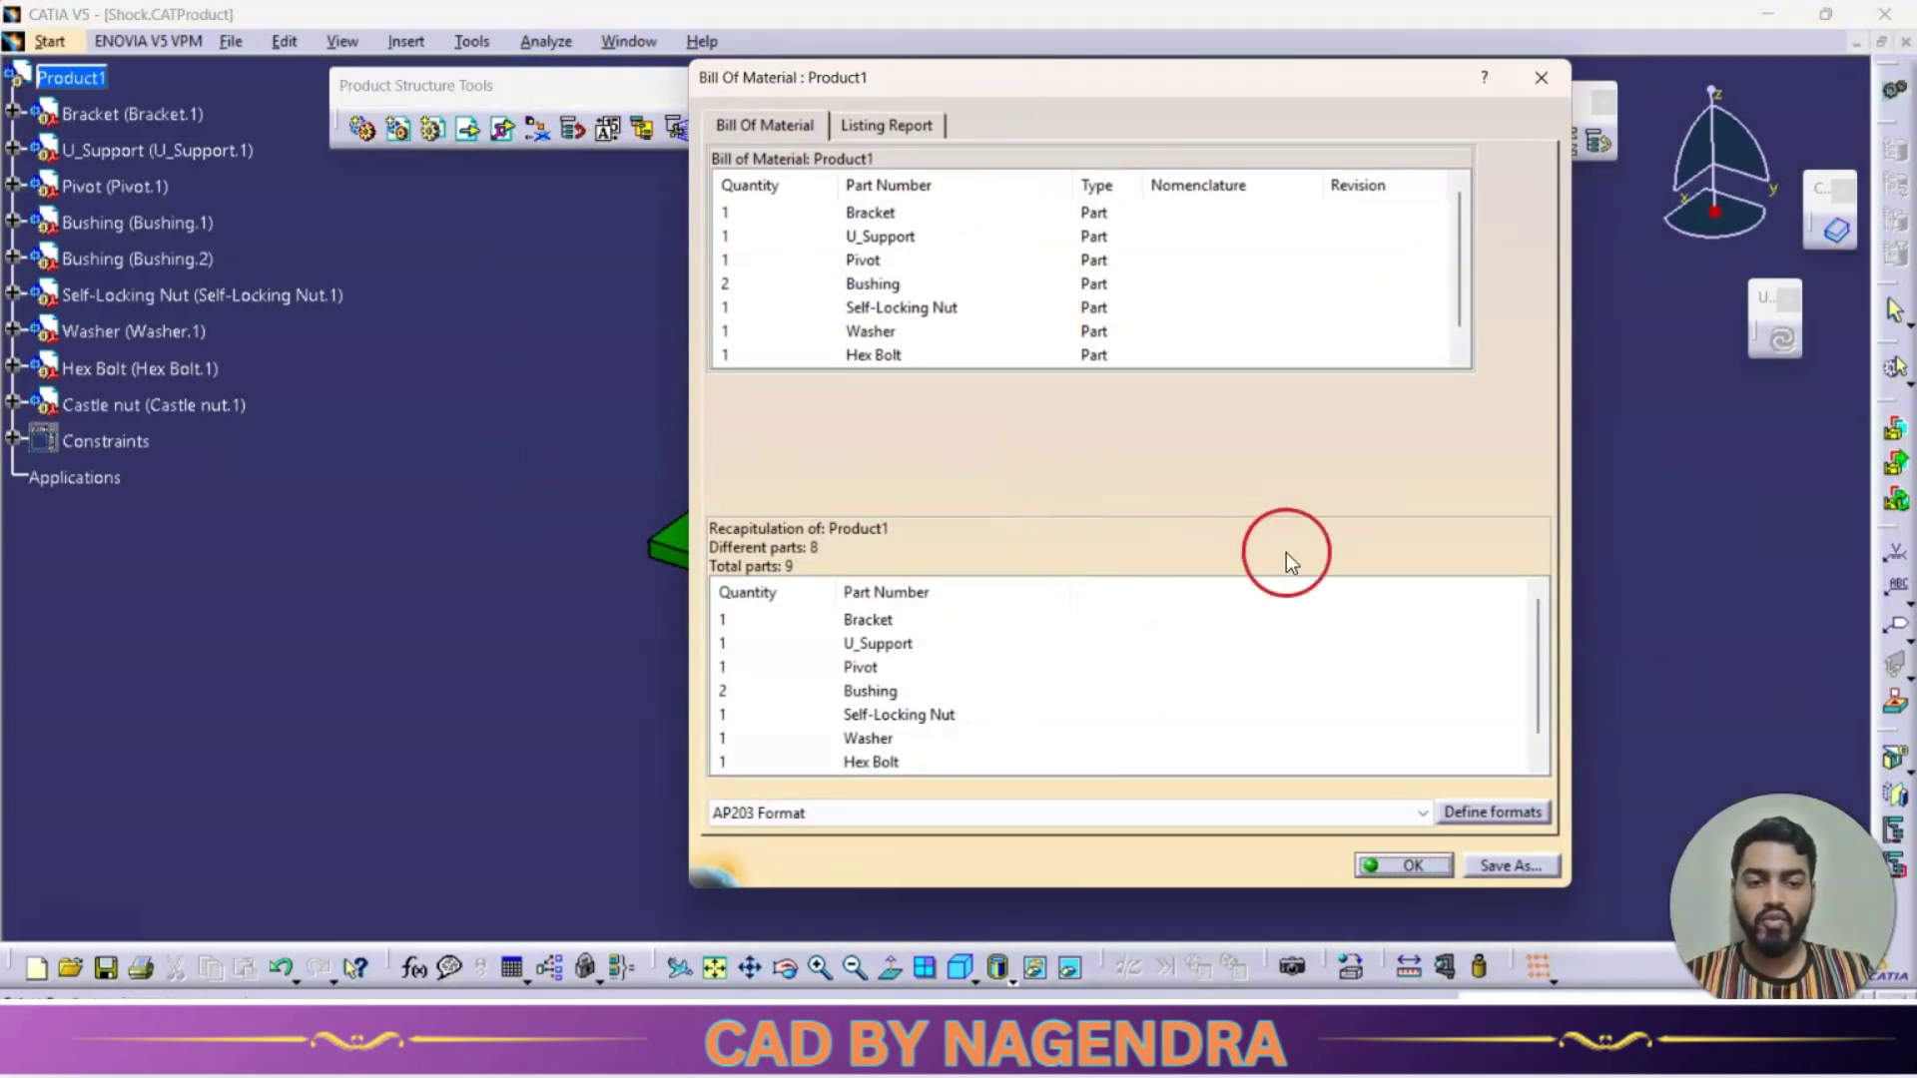
# Step: Define the AP203 Format by hiding all displayed properties for both the bill of material and the recapitulation
pyautogui.click(1426, 816)
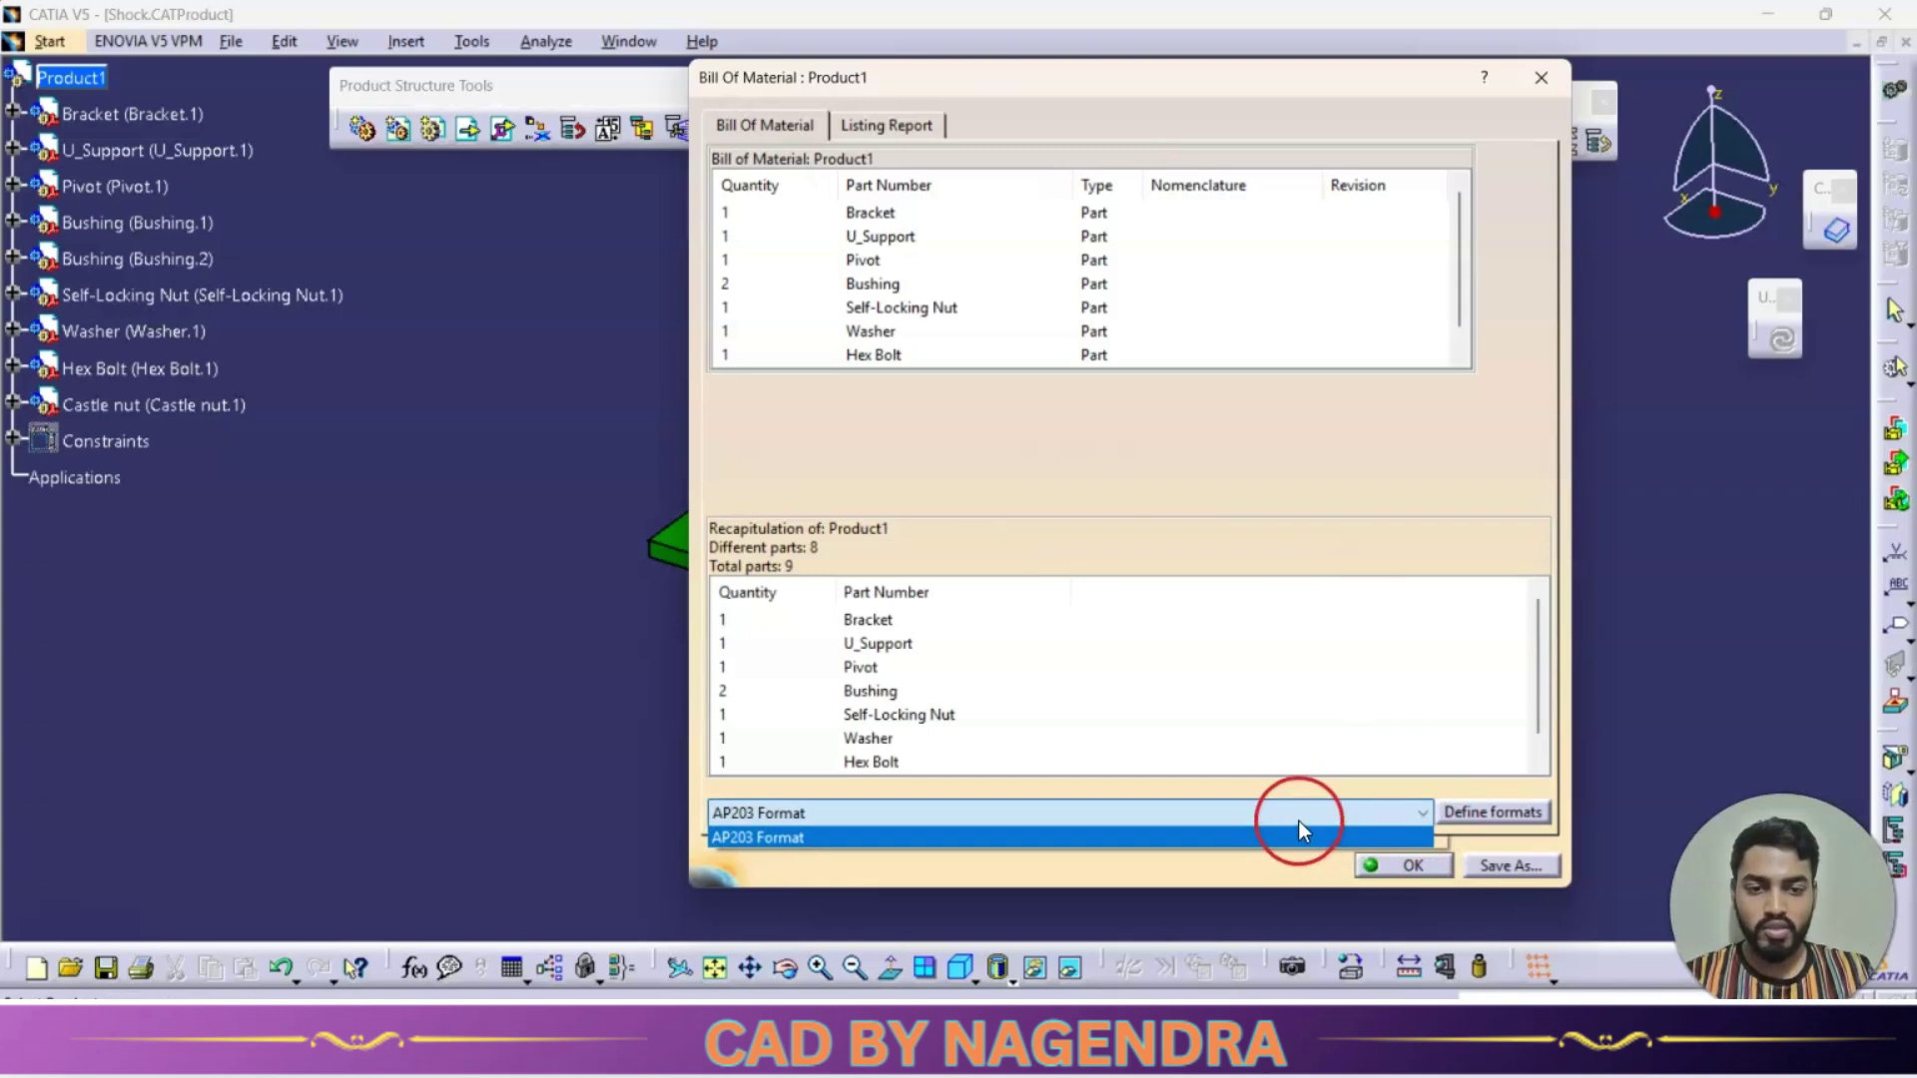
pyautogui.click(1227, 825)
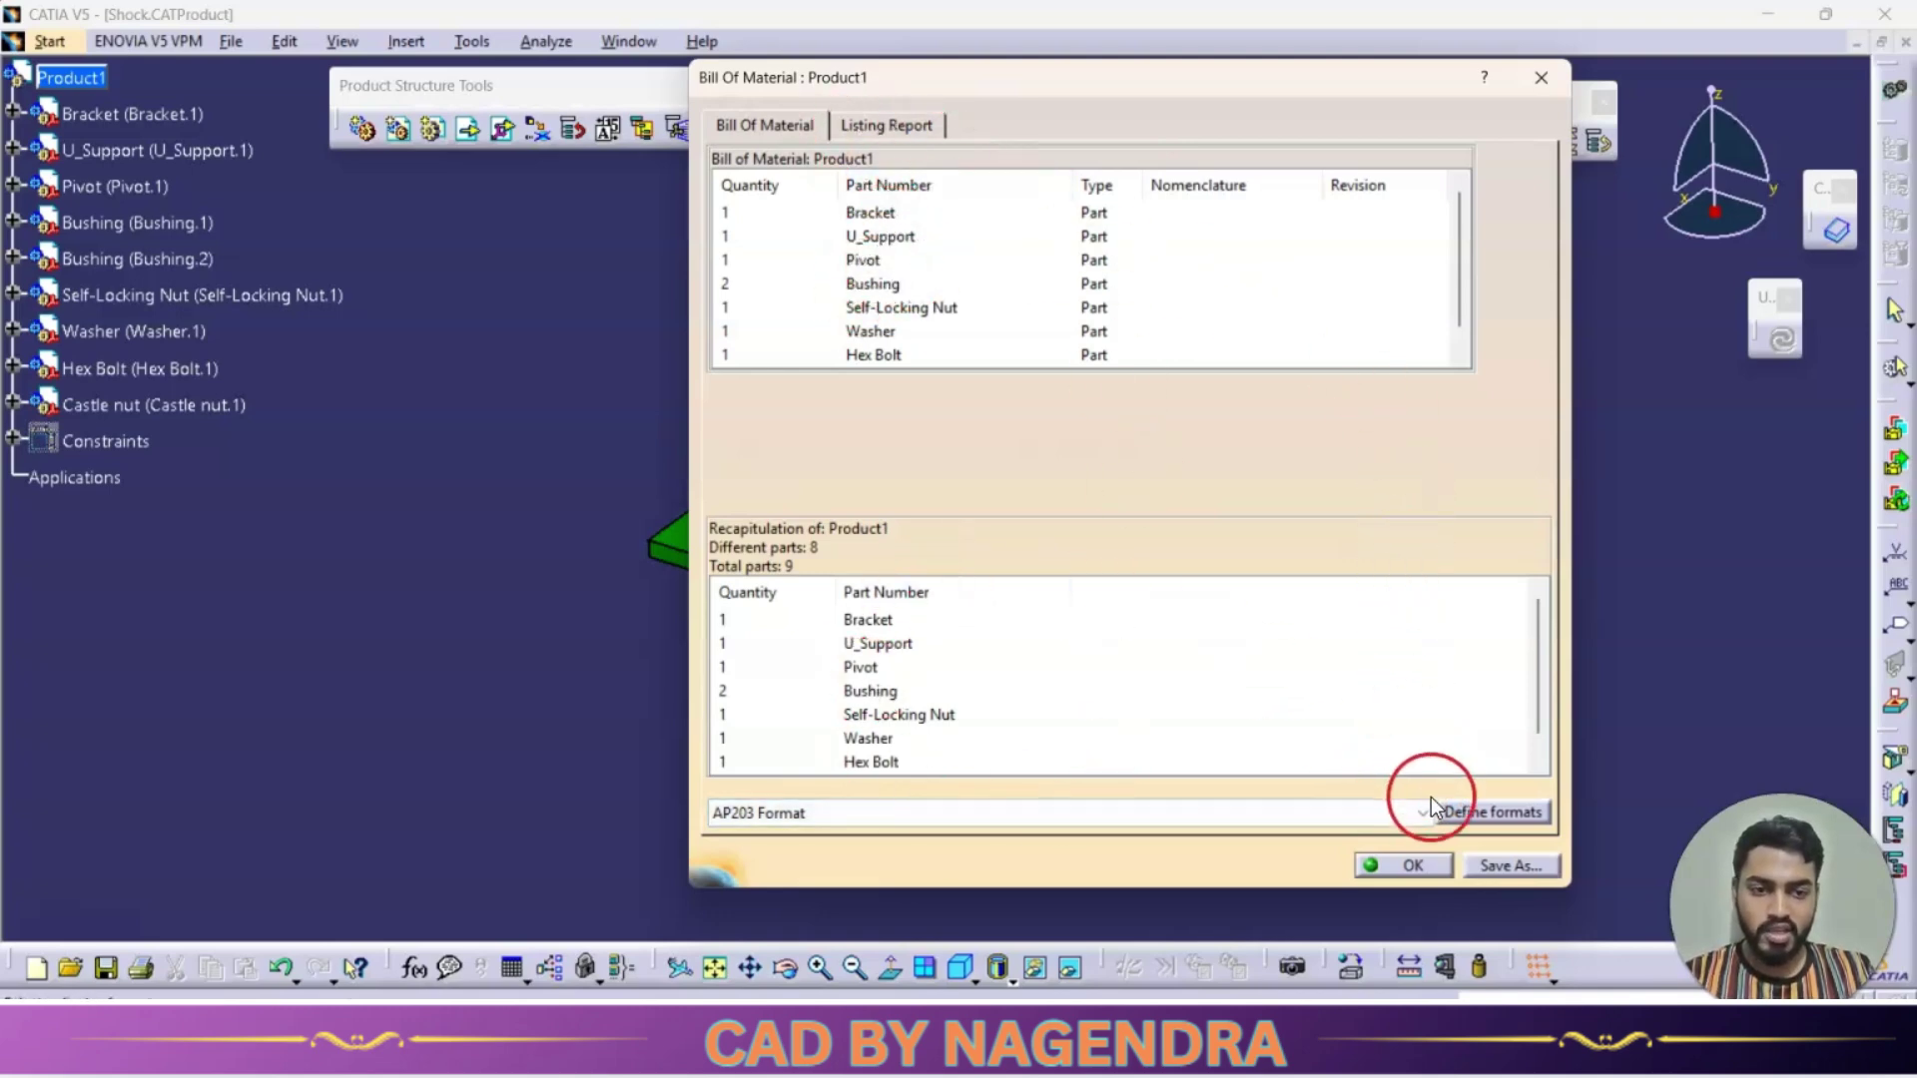
pyautogui.click(1501, 815)
pyautogui.moveTo(1426, 277); pyautogui.dragTo(1035, 173)
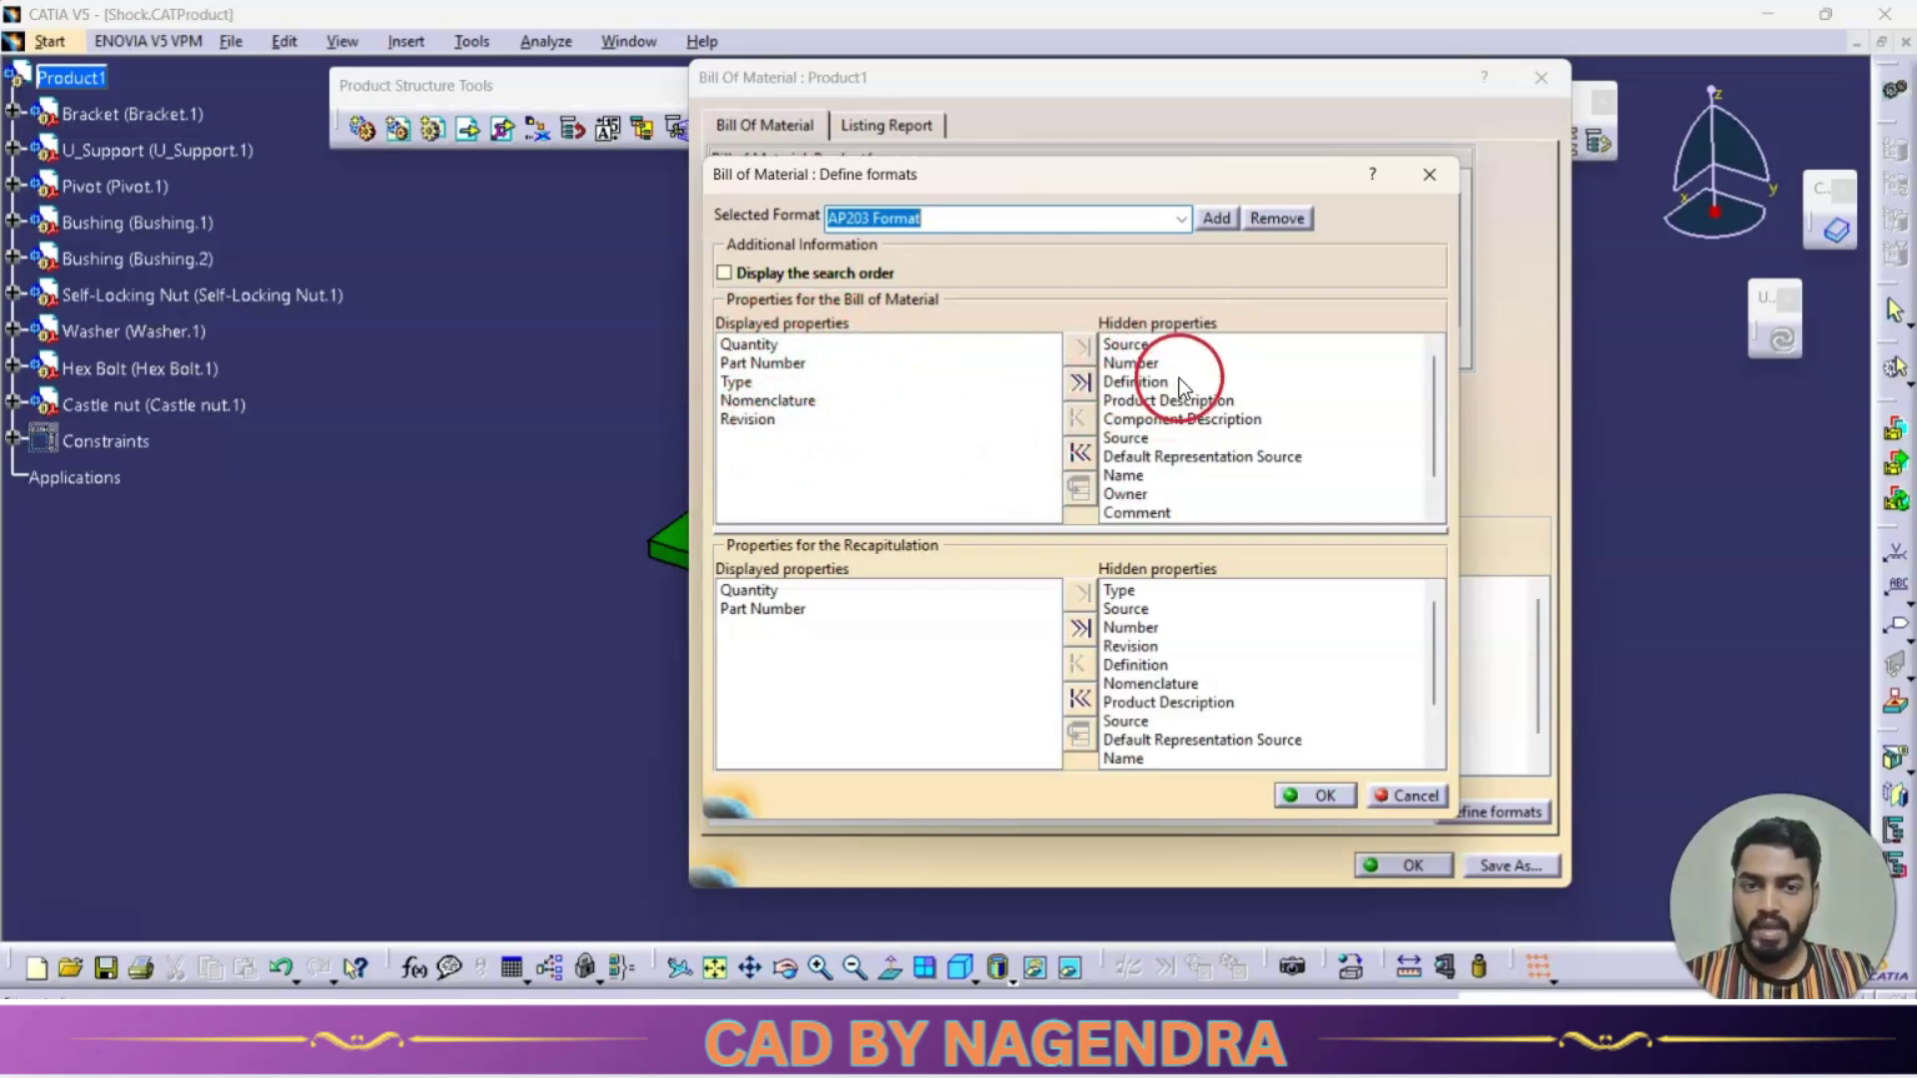
pyautogui.click(1081, 384)
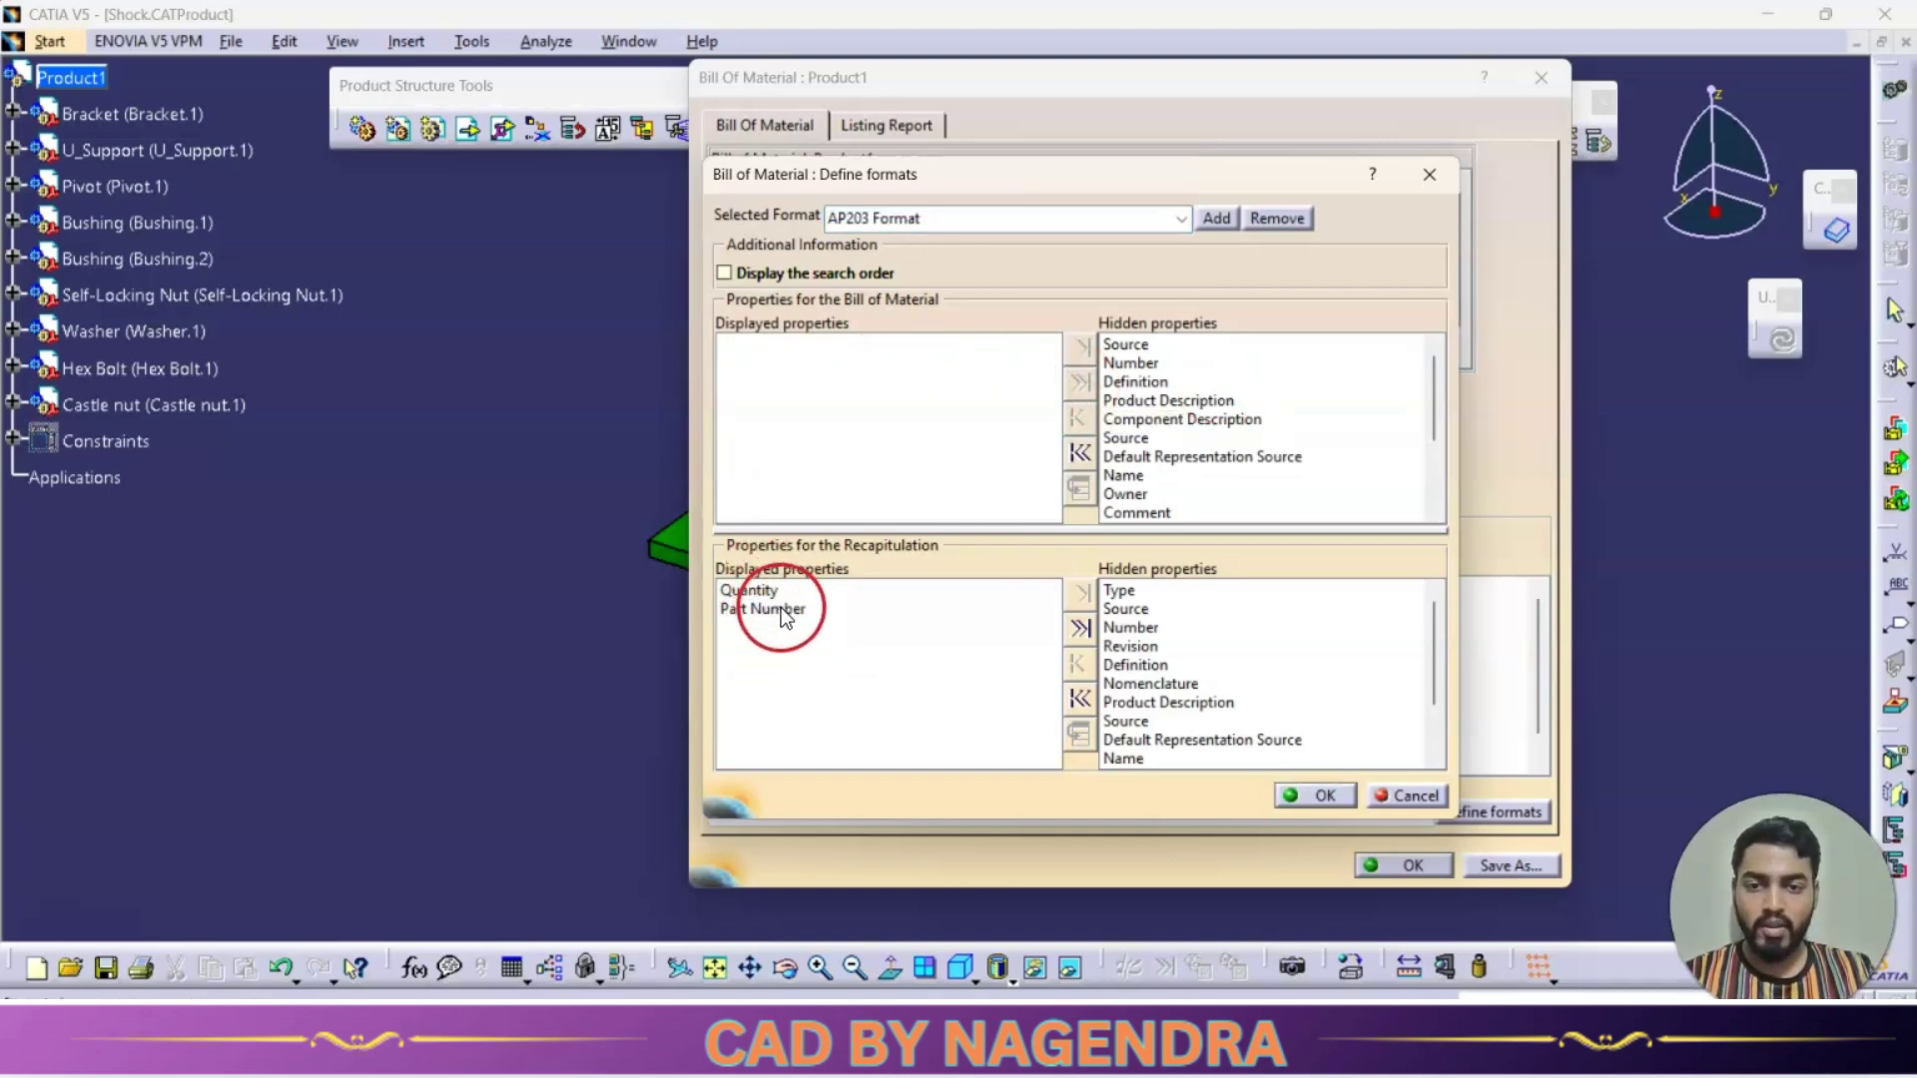
pyautogui.click(1081, 627)
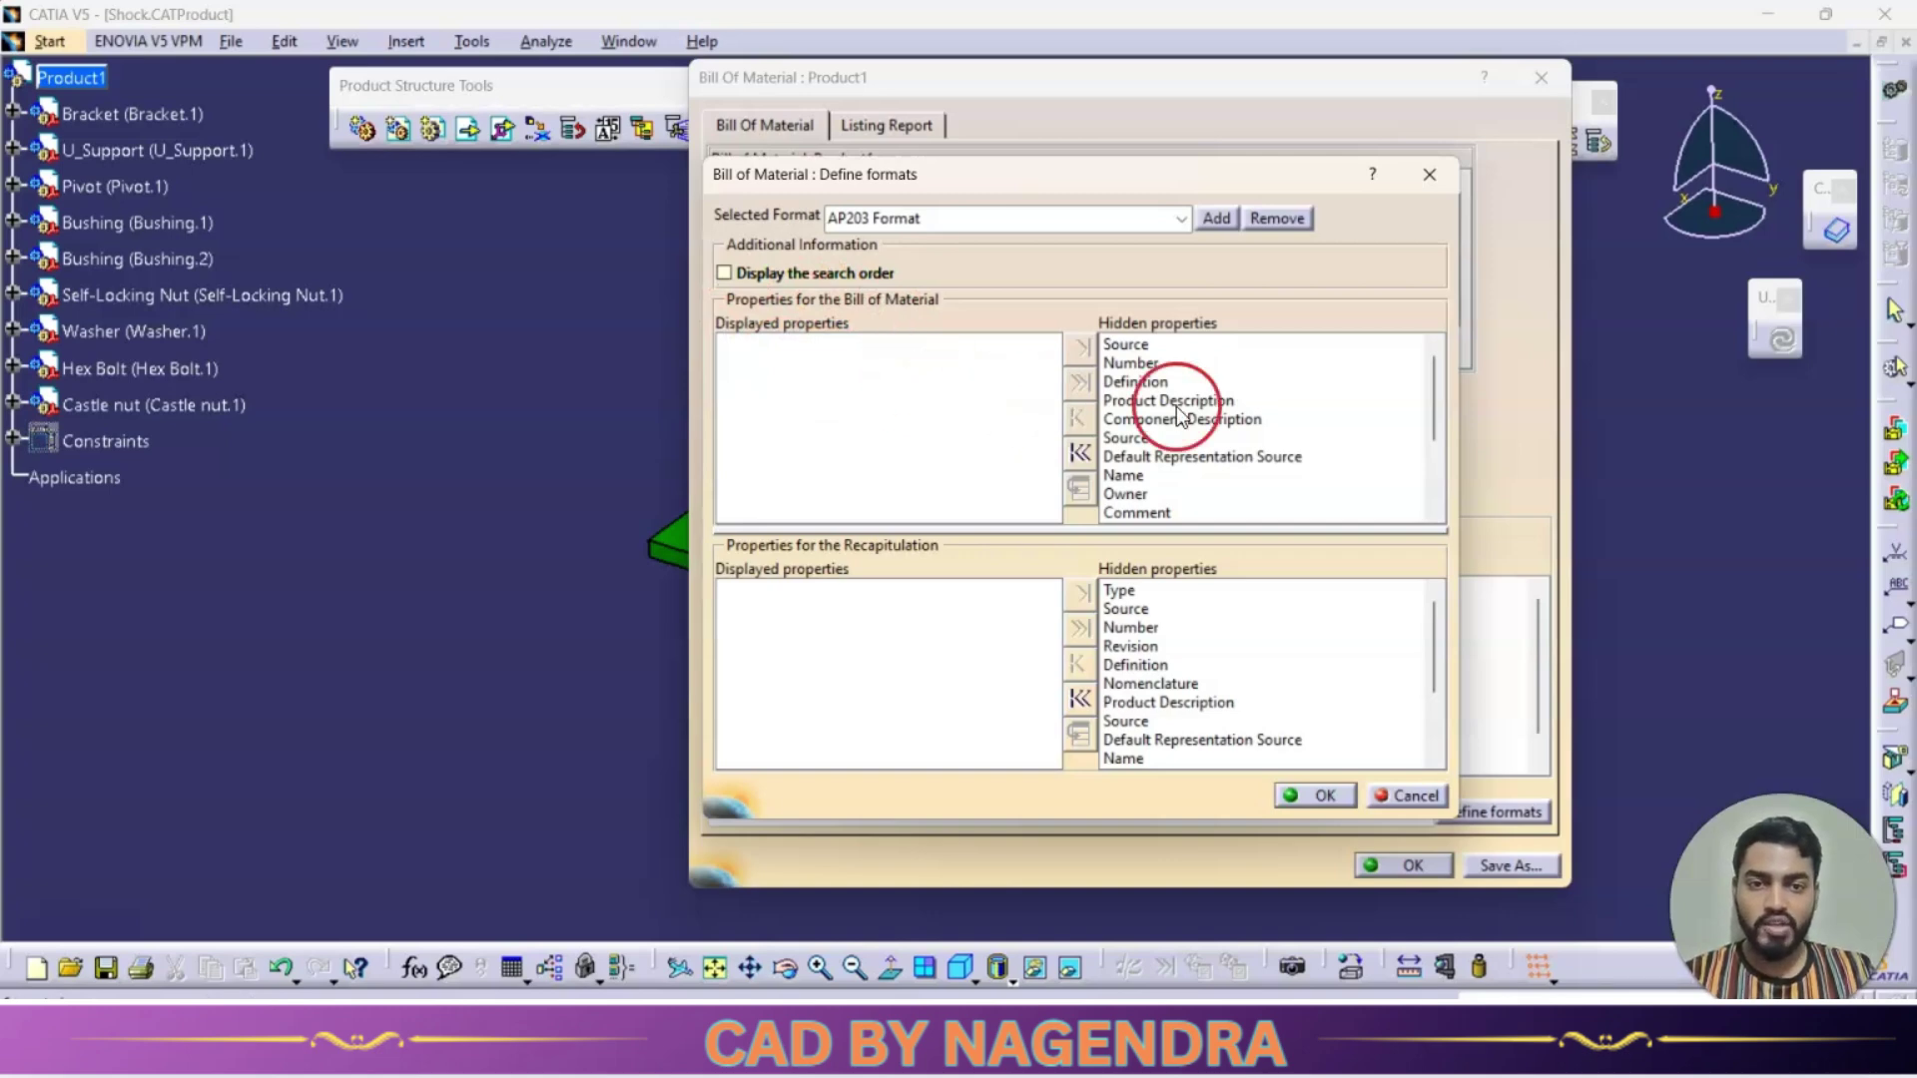
# Step: Add Part Number, Name and Nomenclature, in that order, to the displayed properties for the bill of material
pyautogui.scroll(-2, 1188, 408)
pyautogui.scroll(-1, 1193, 415)
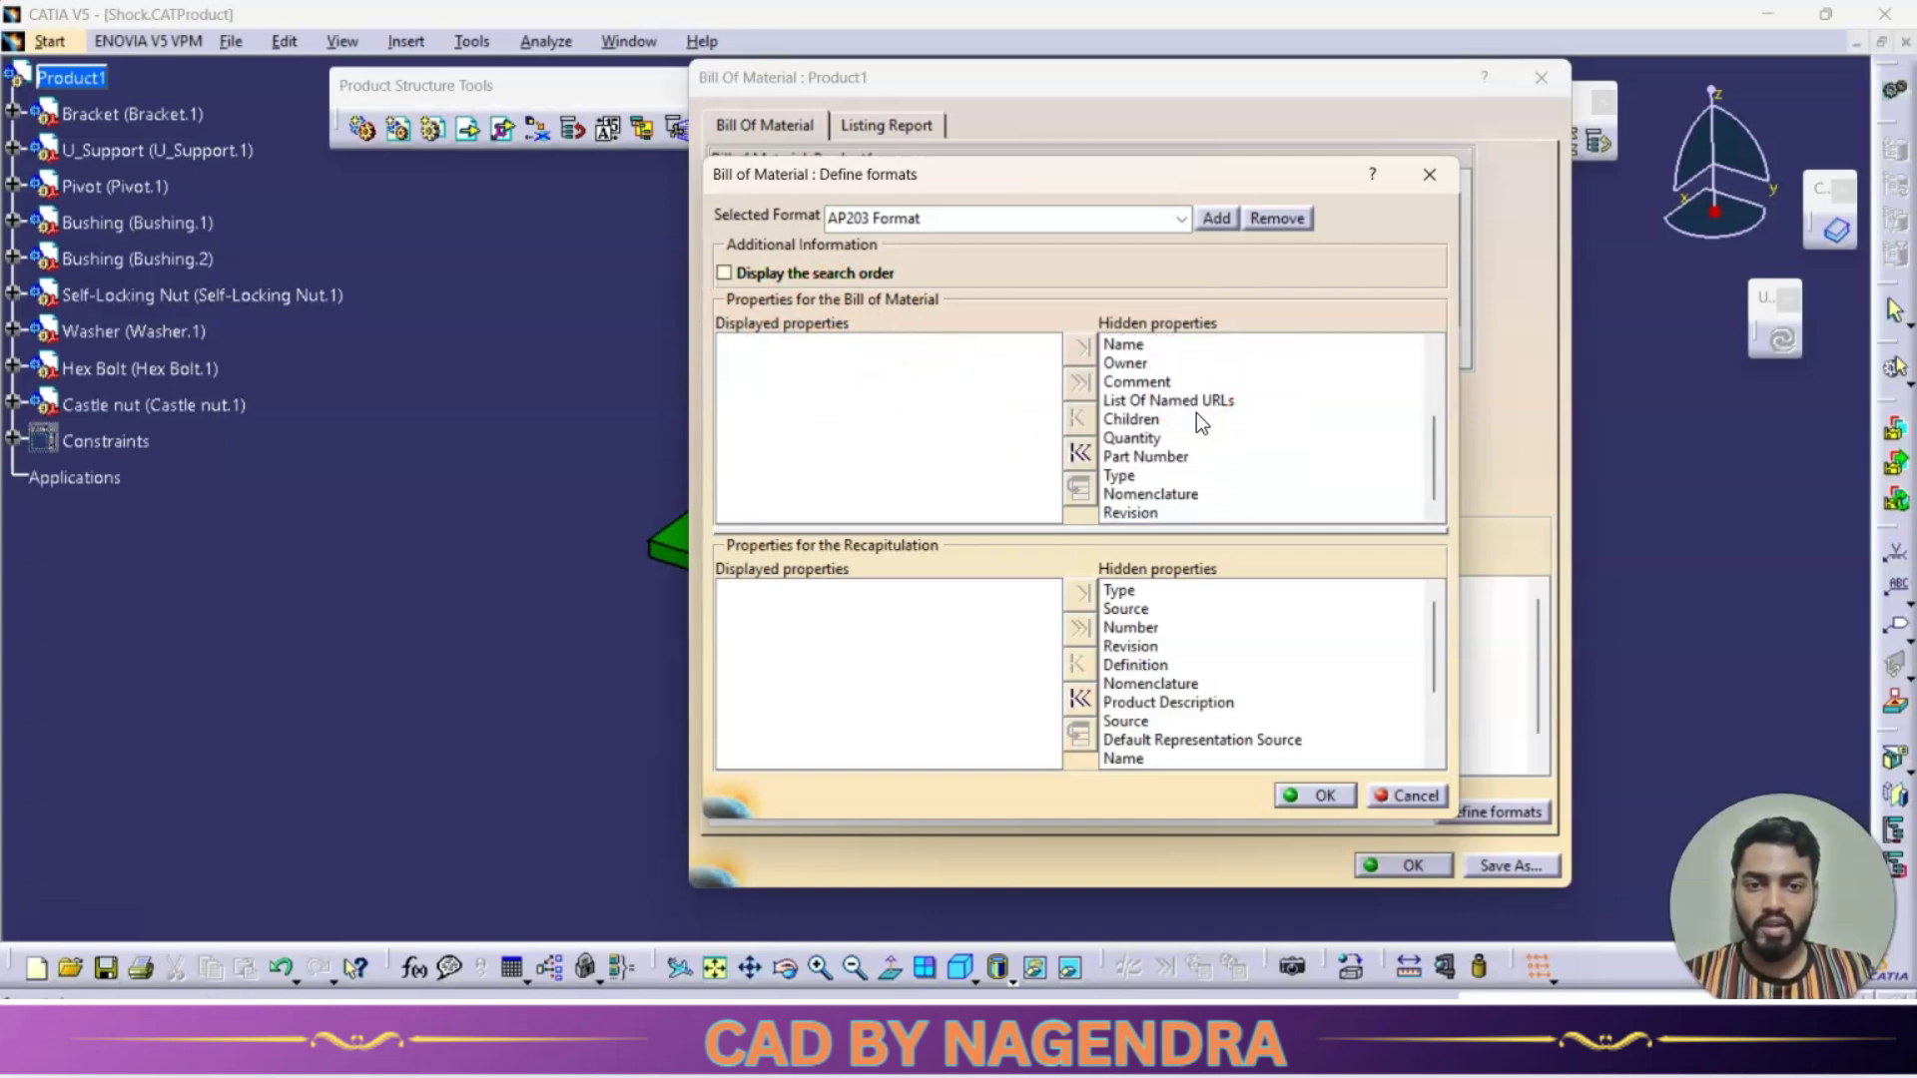
pyautogui.click(1162, 458)
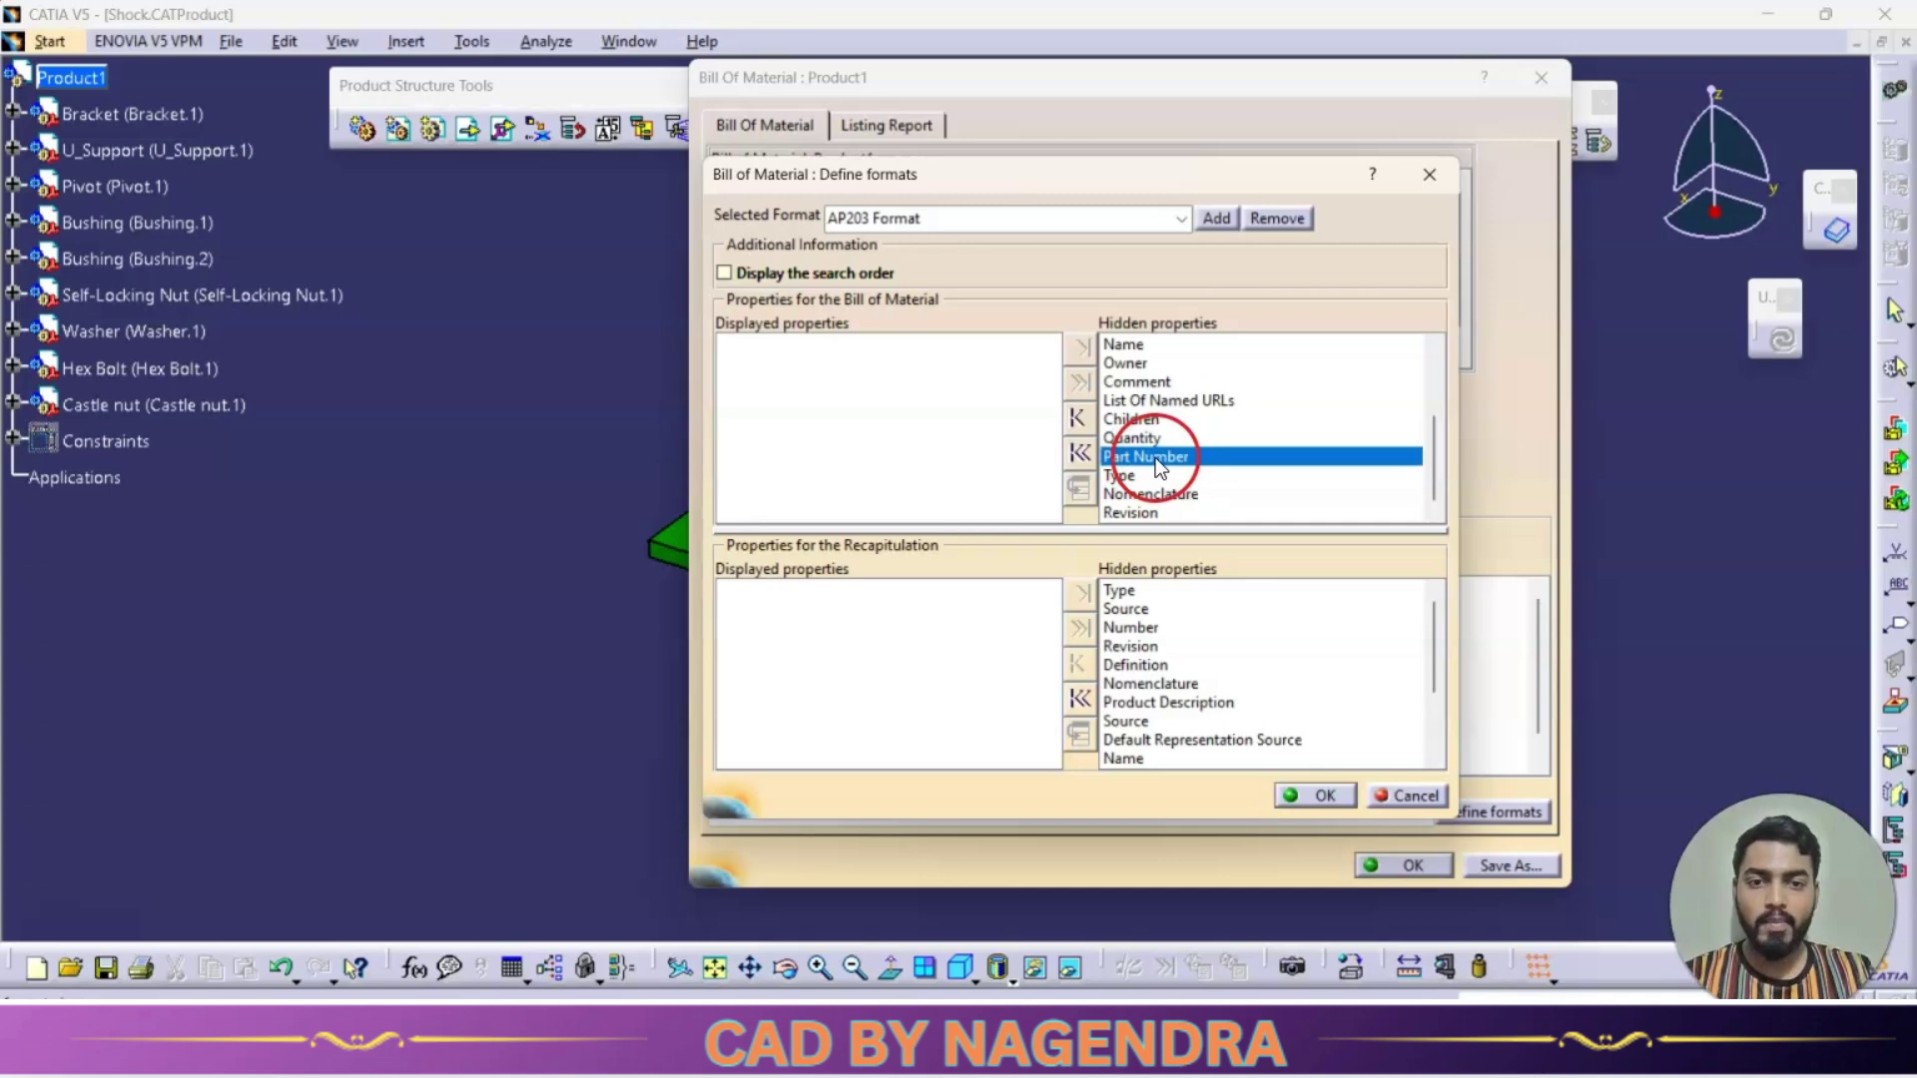
pyautogui.click(1079, 419)
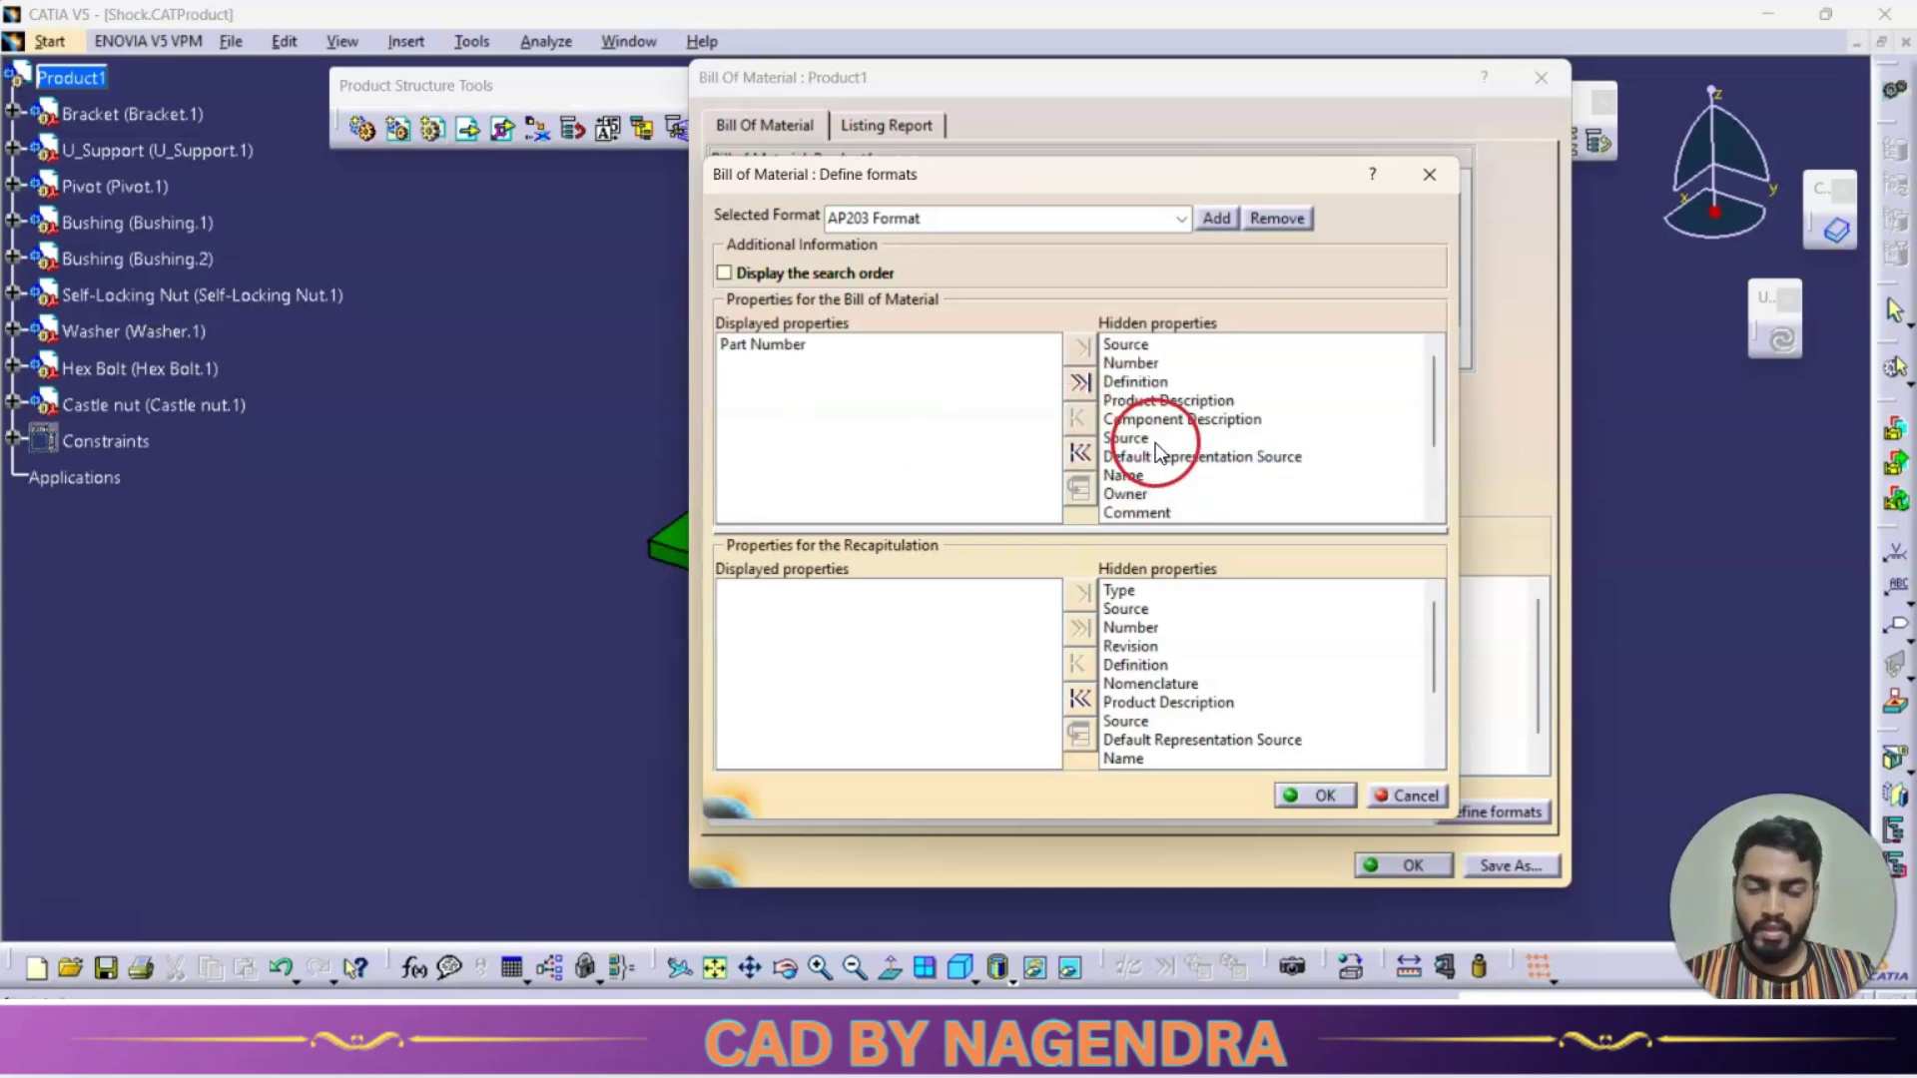
pyautogui.click(1296, 474)
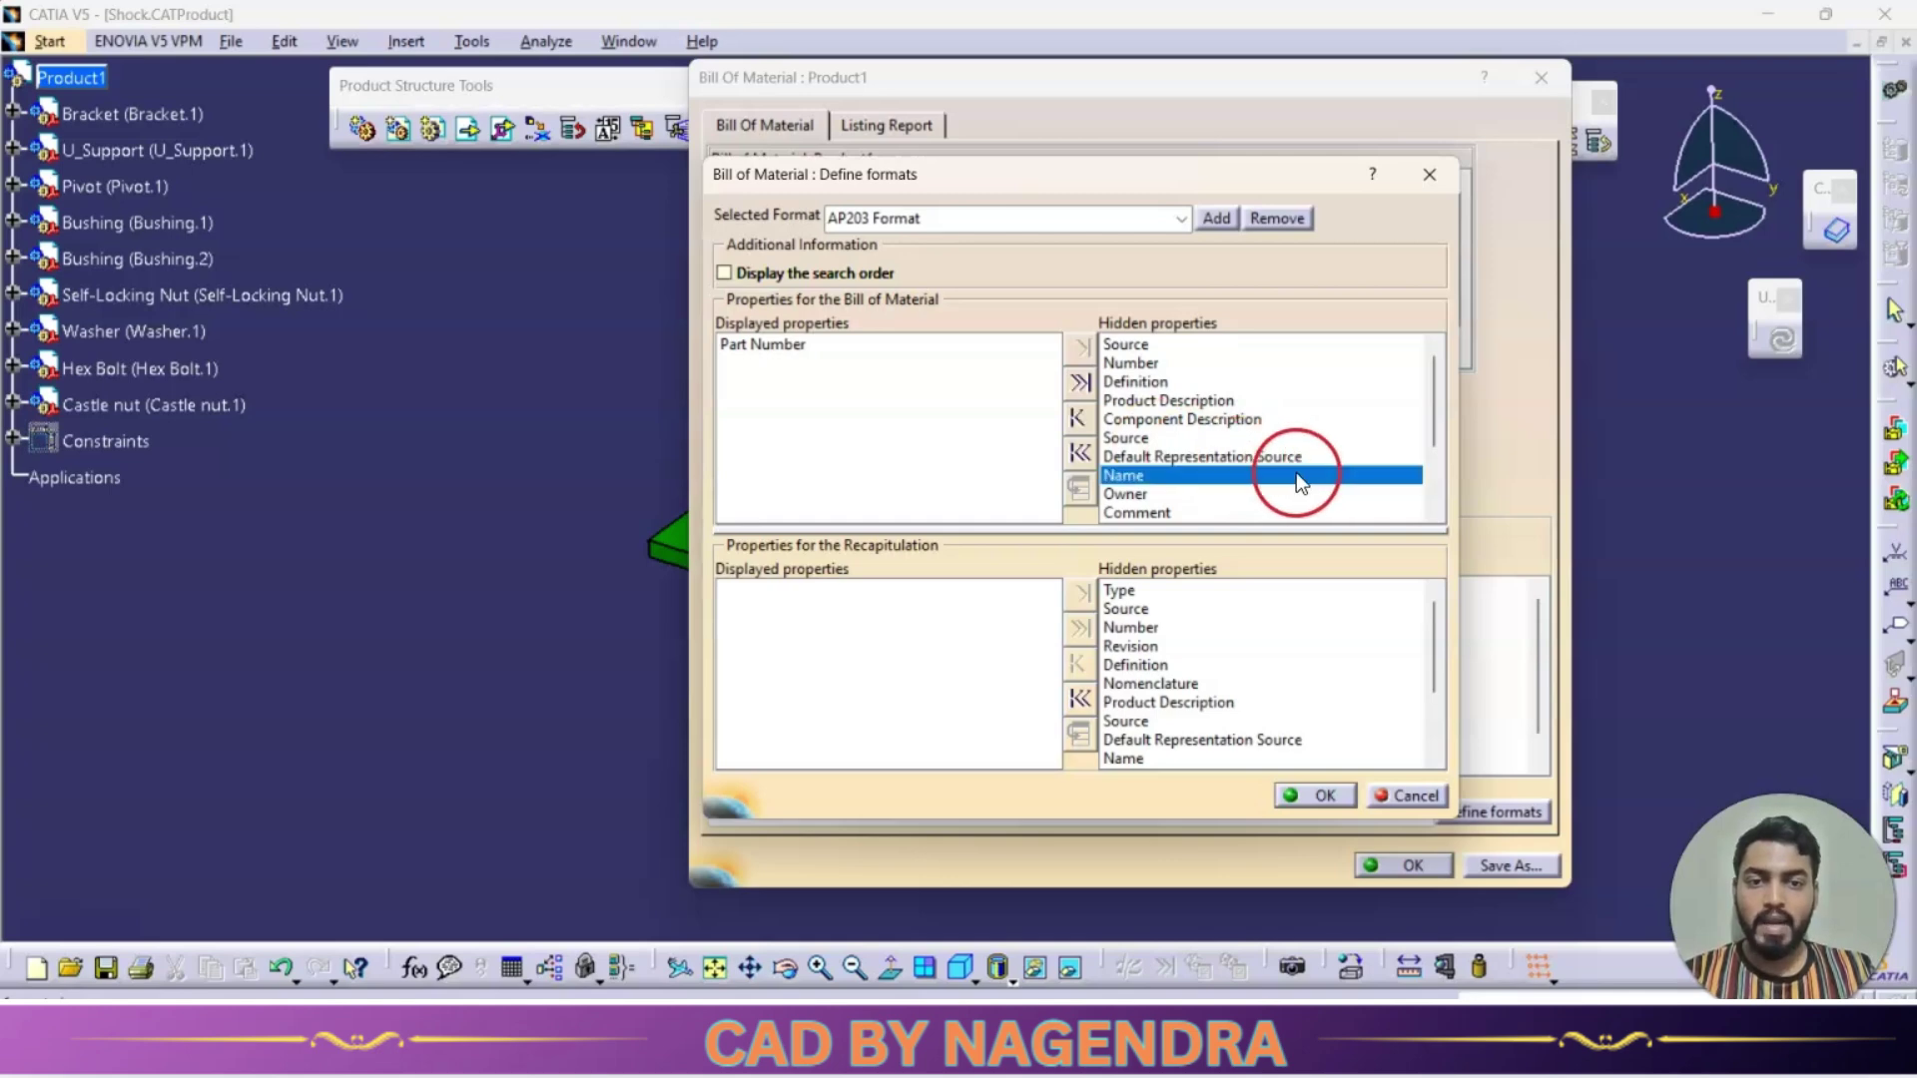
pyautogui.moveTo(1430, 417); pyautogui.dragTo(1436, 458)
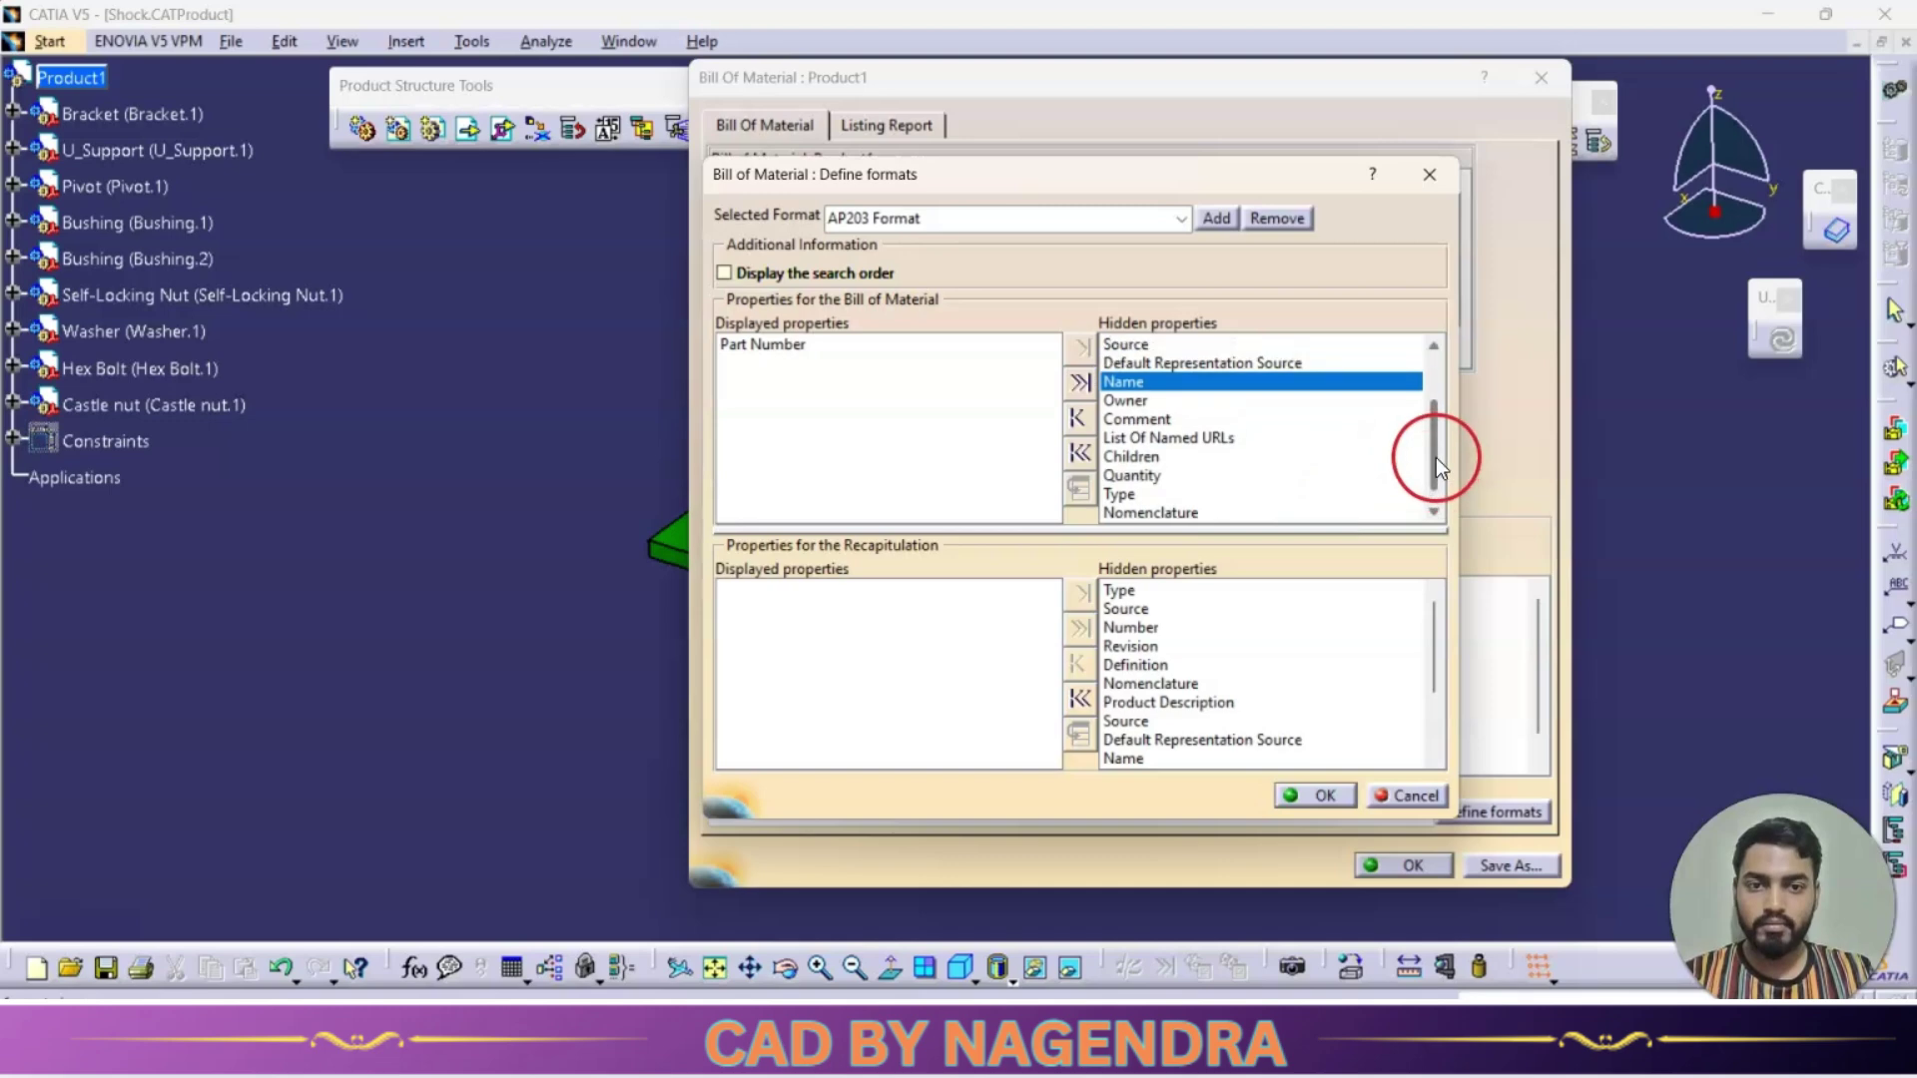
pyautogui.click(1078, 421)
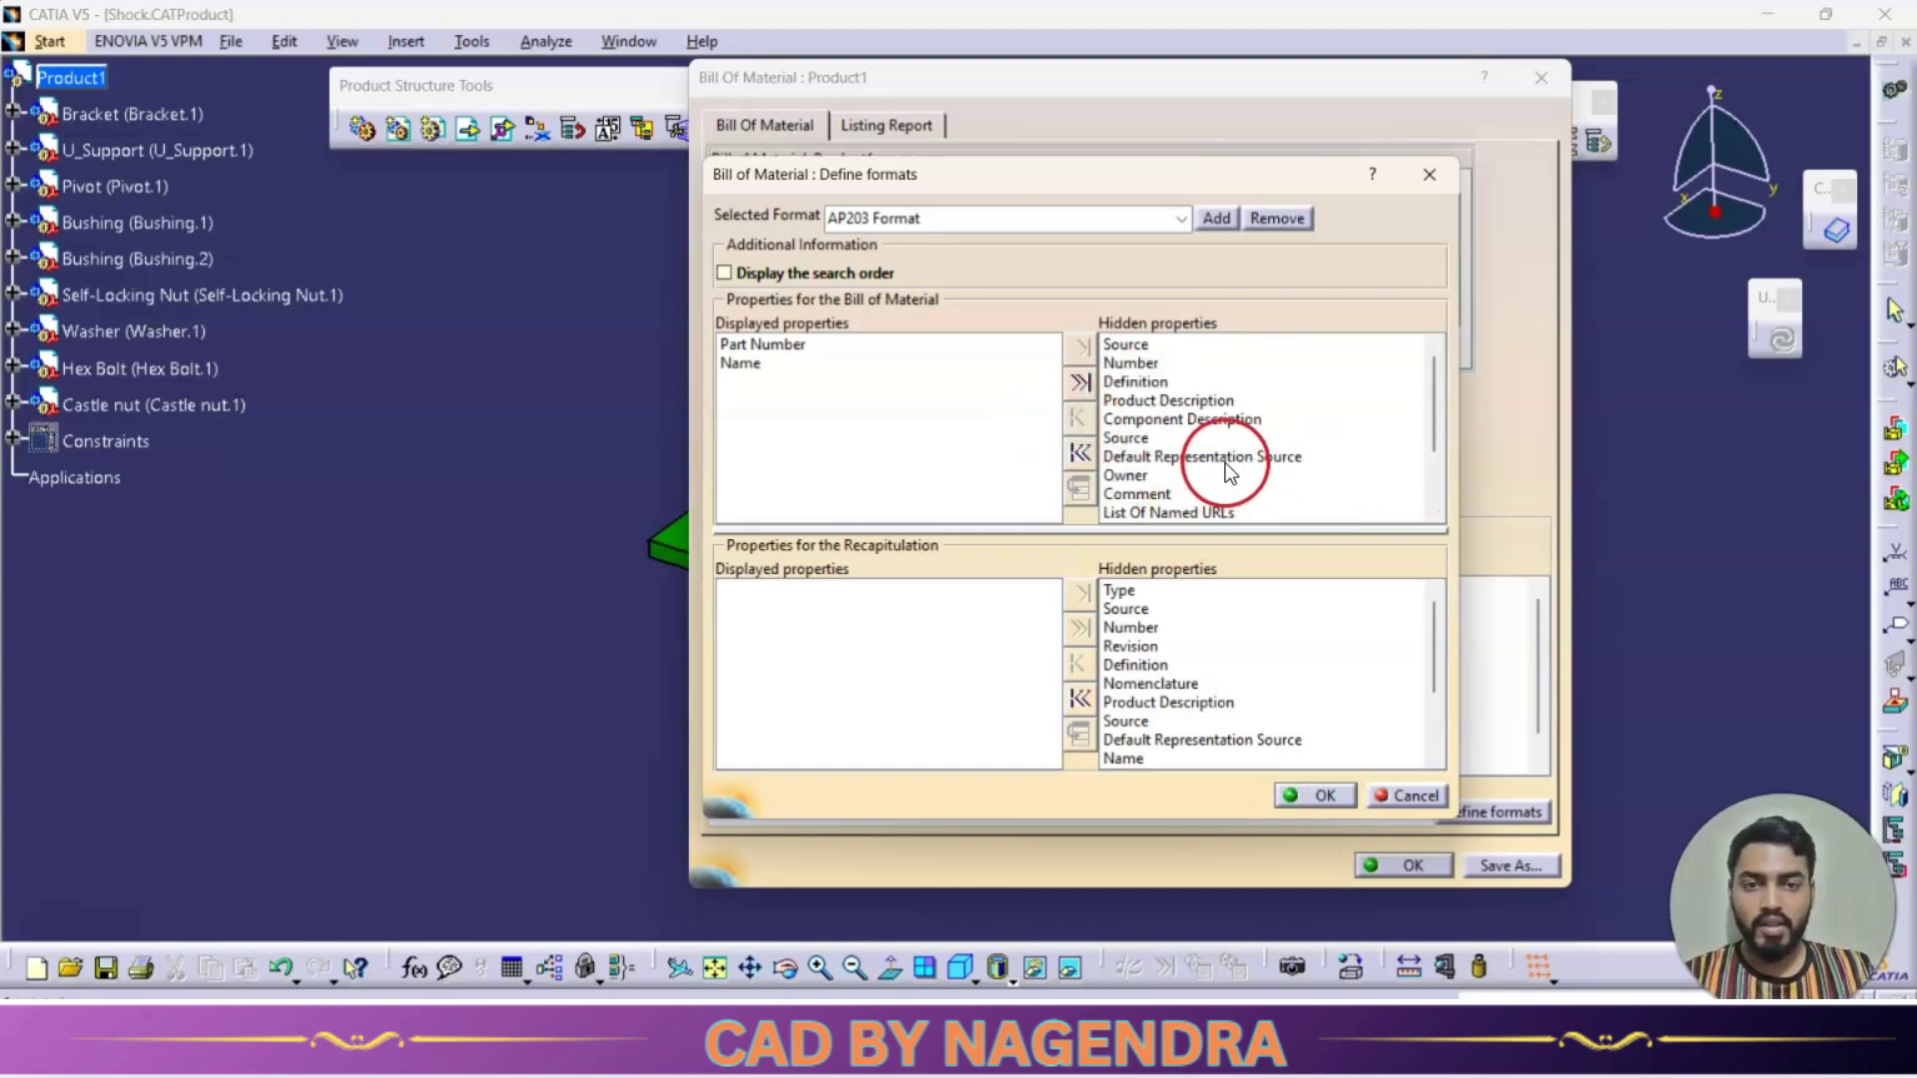
pyautogui.moveTo(1430, 397); pyautogui.dragTo(1436, 471)
pyautogui.click(1181, 493)
pyautogui.click(1080, 418)
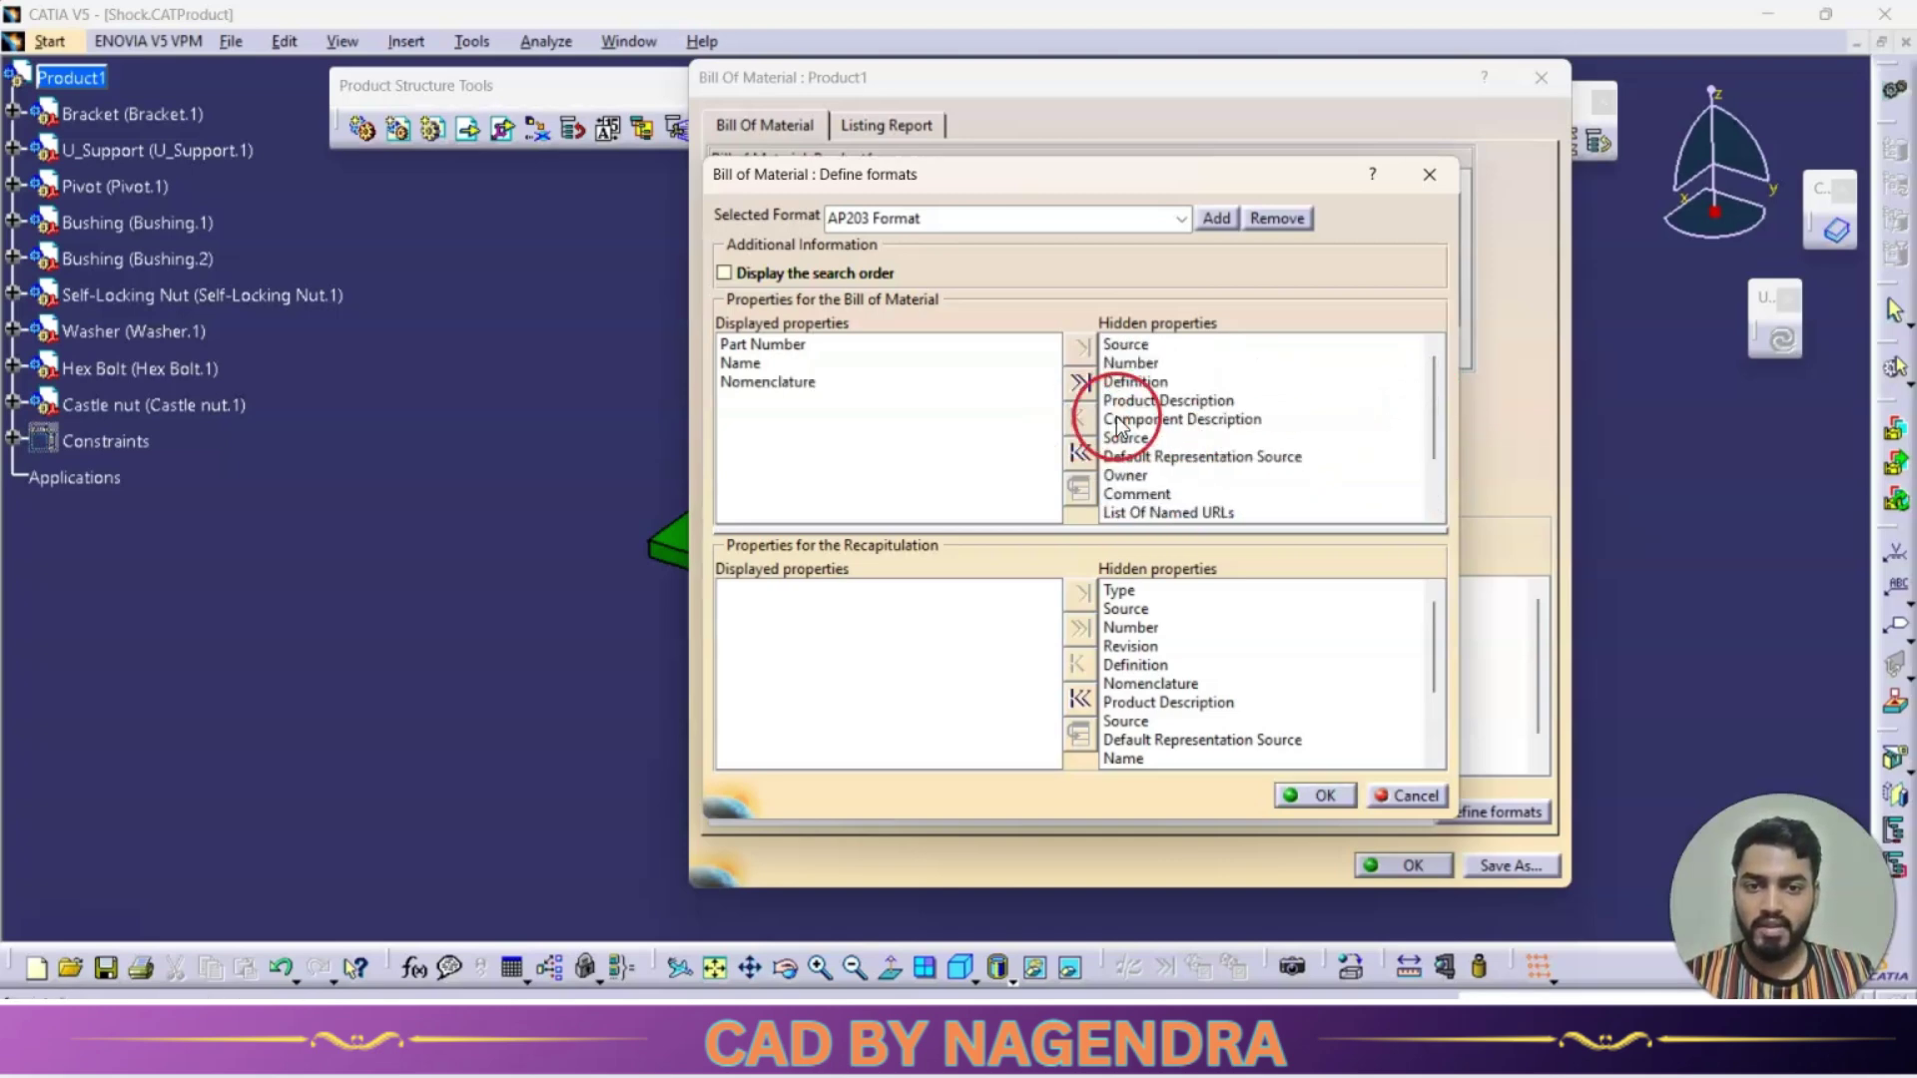
# Step: Add Quantity and Revision to the displayed bill of material properties, and accept the format and the bill of material
pyautogui.moveTo(1435, 428); pyautogui.dragTo(1430, 487)
pyautogui.click(1150, 476)
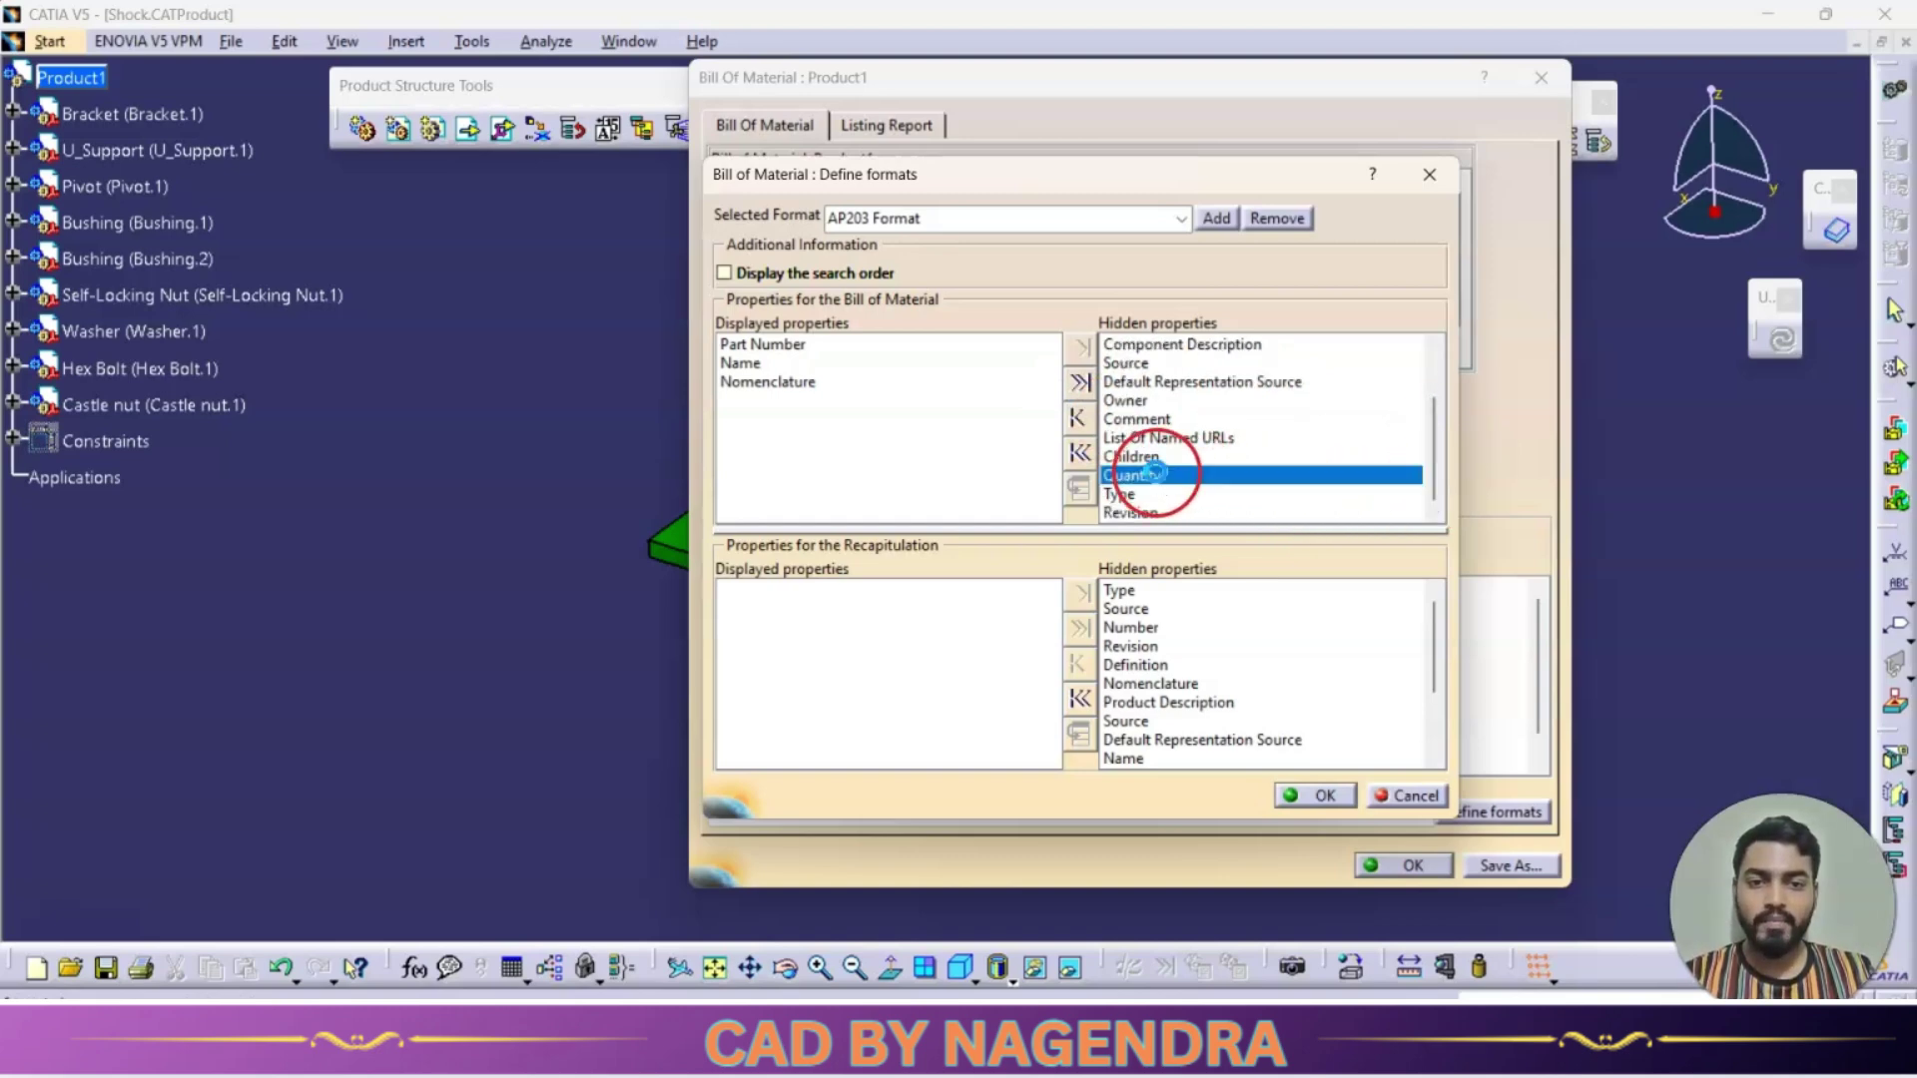
pyautogui.click(1079, 412)
pyautogui.scroll(-2, 1180, 494)
pyautogui.click(1184, 510)
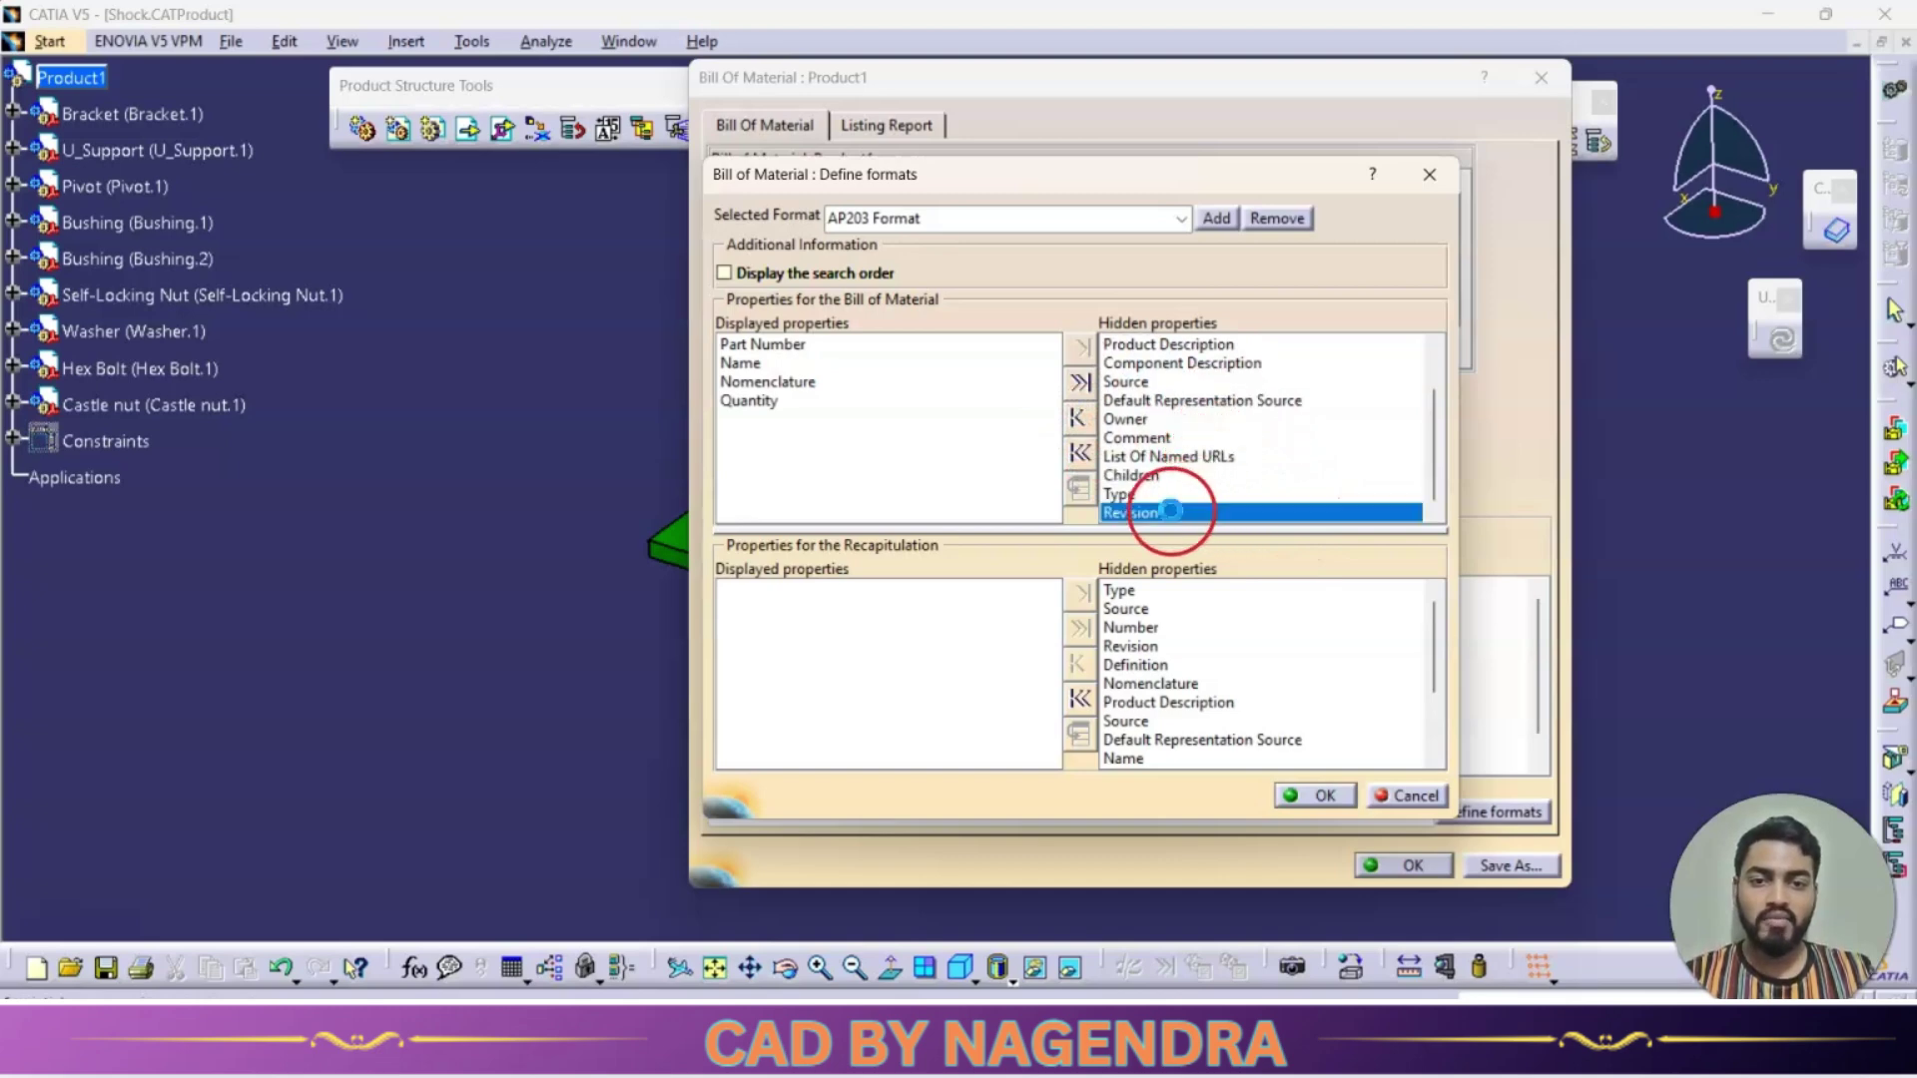
pyautogui.click(1080, 413)
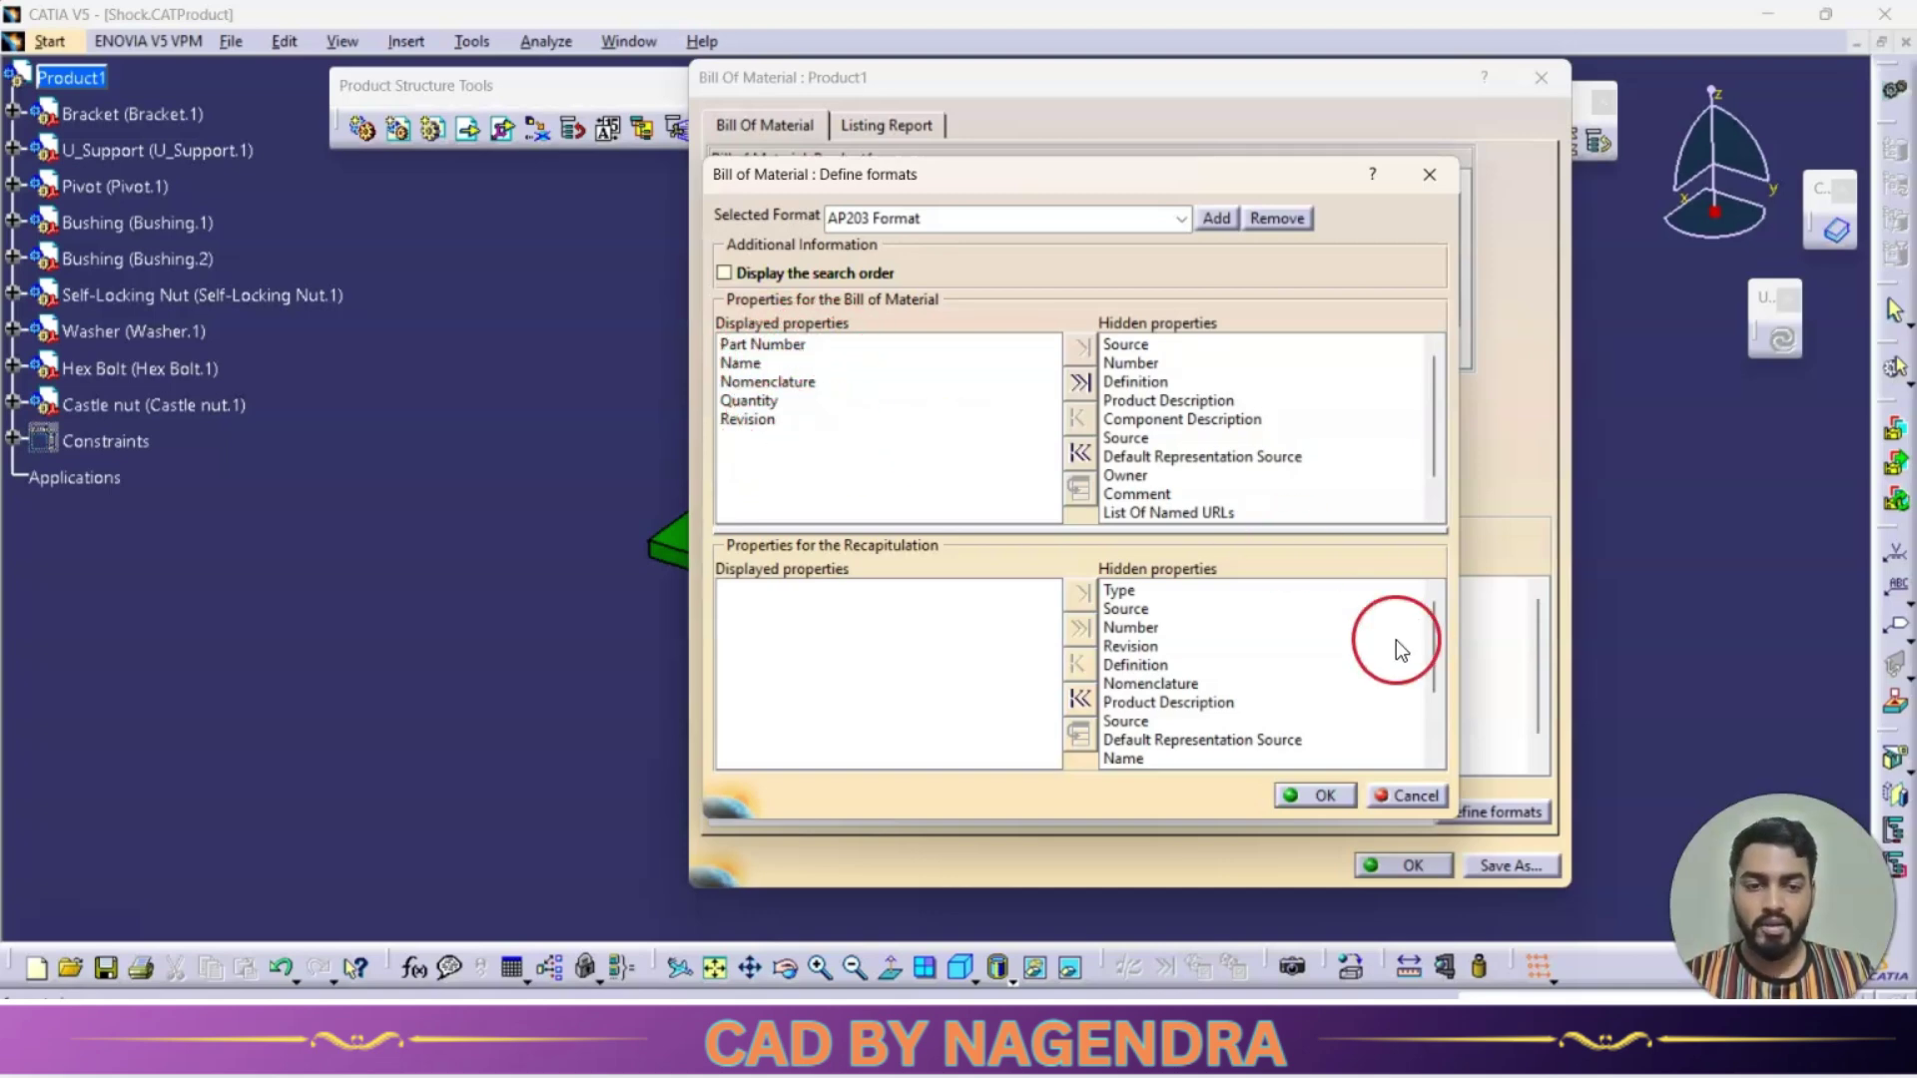
pyautogui.click(1322, 796)
pyautogui.click(1383, 863)
# Step: Switch to Drawing1 and insert the bill of material table in the empty area outside the sheet border
pyautogui.click(643, 44)
pyautogui.click(705, 200)
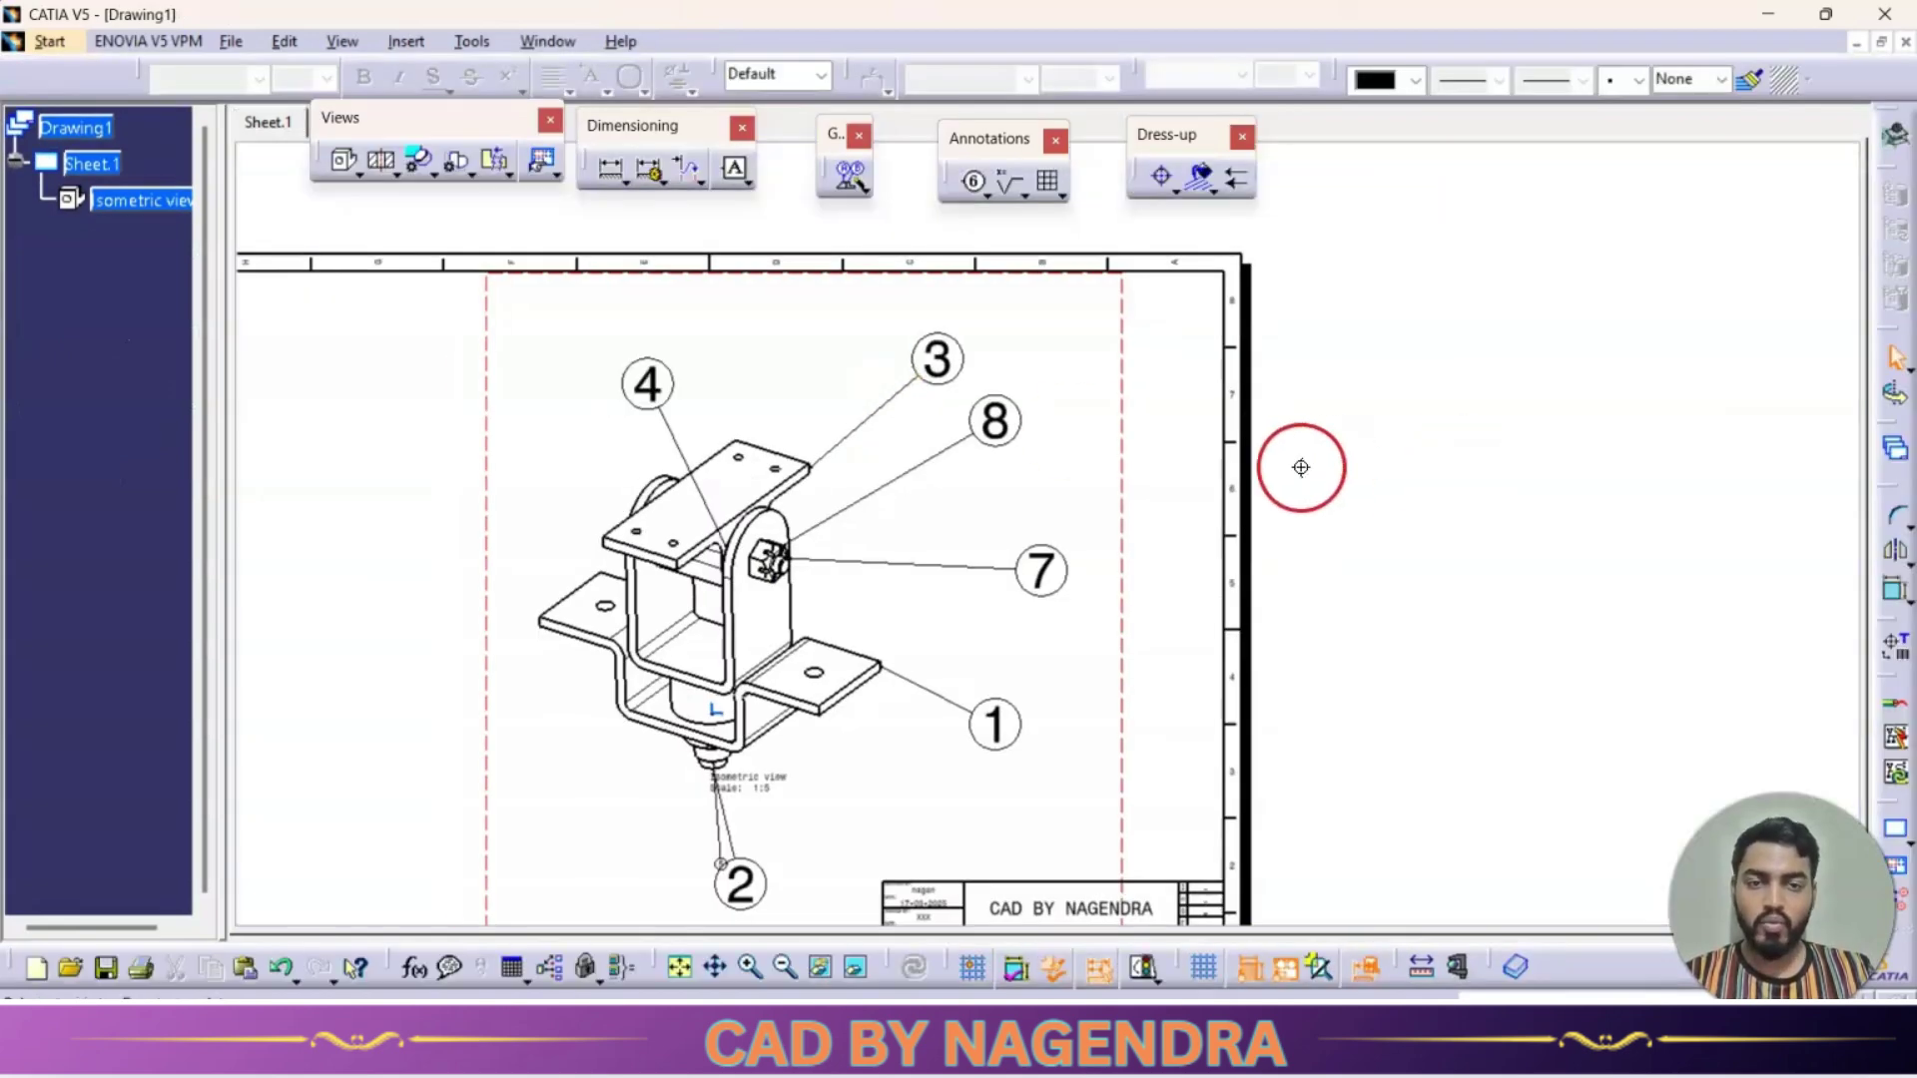
pyautogui.click(427, 38)
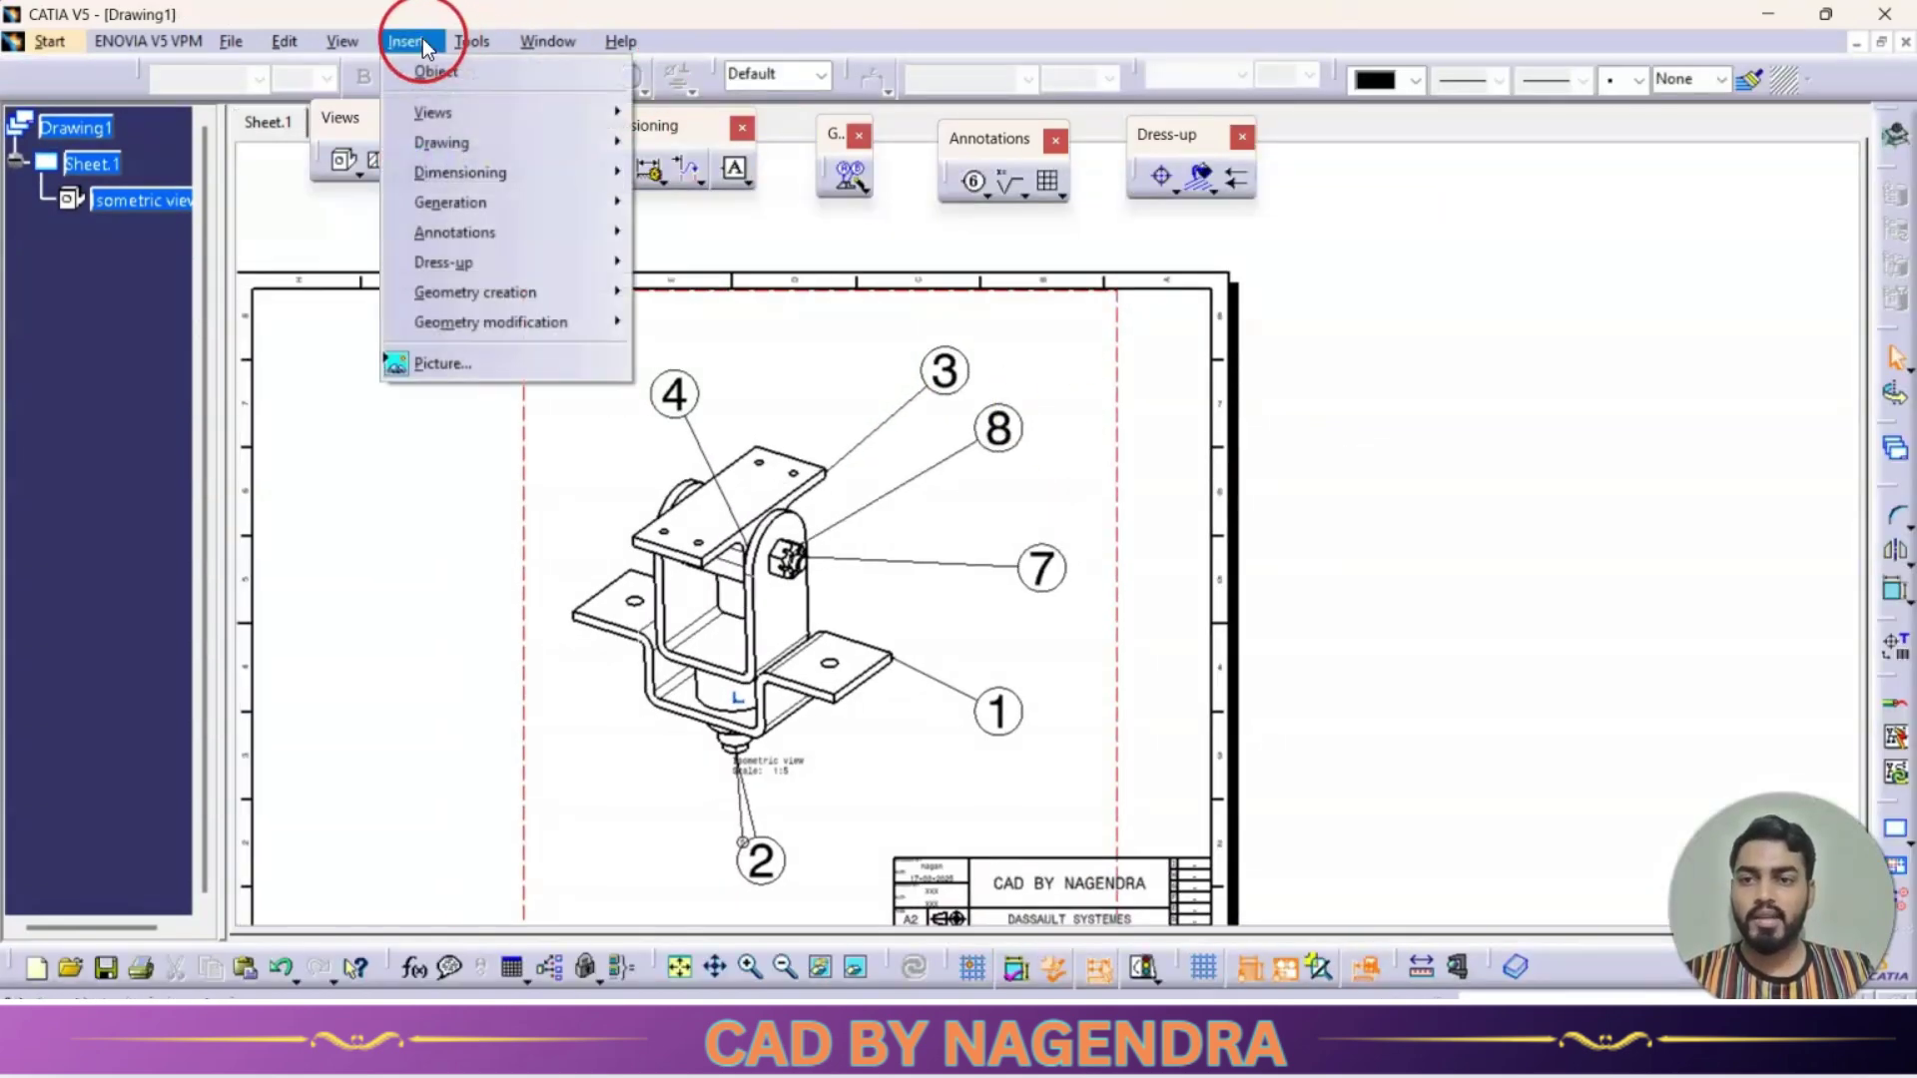
pyautogui.moveTo(493, 200)
pyautogui.moveTo(787, 302)
pyautogui.click(1075, 333)
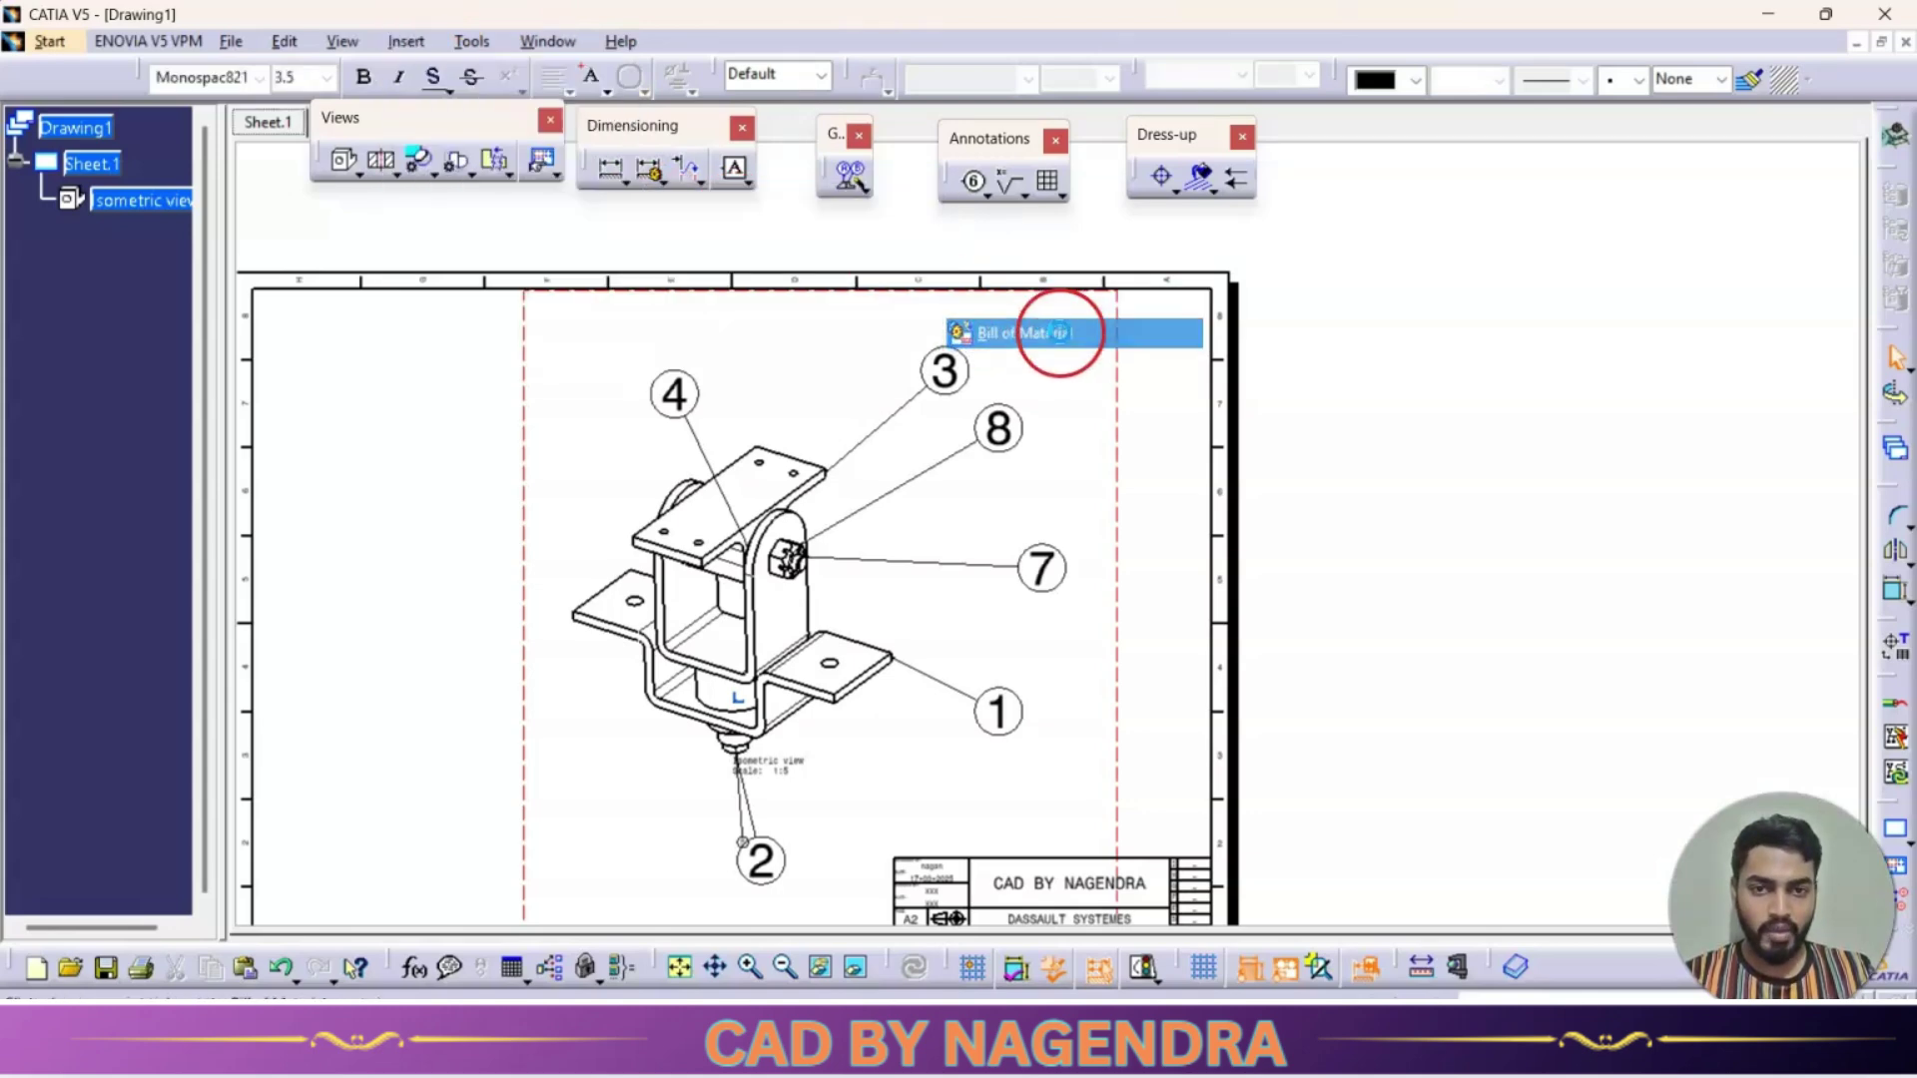
pyautogui.click(1350, 457)
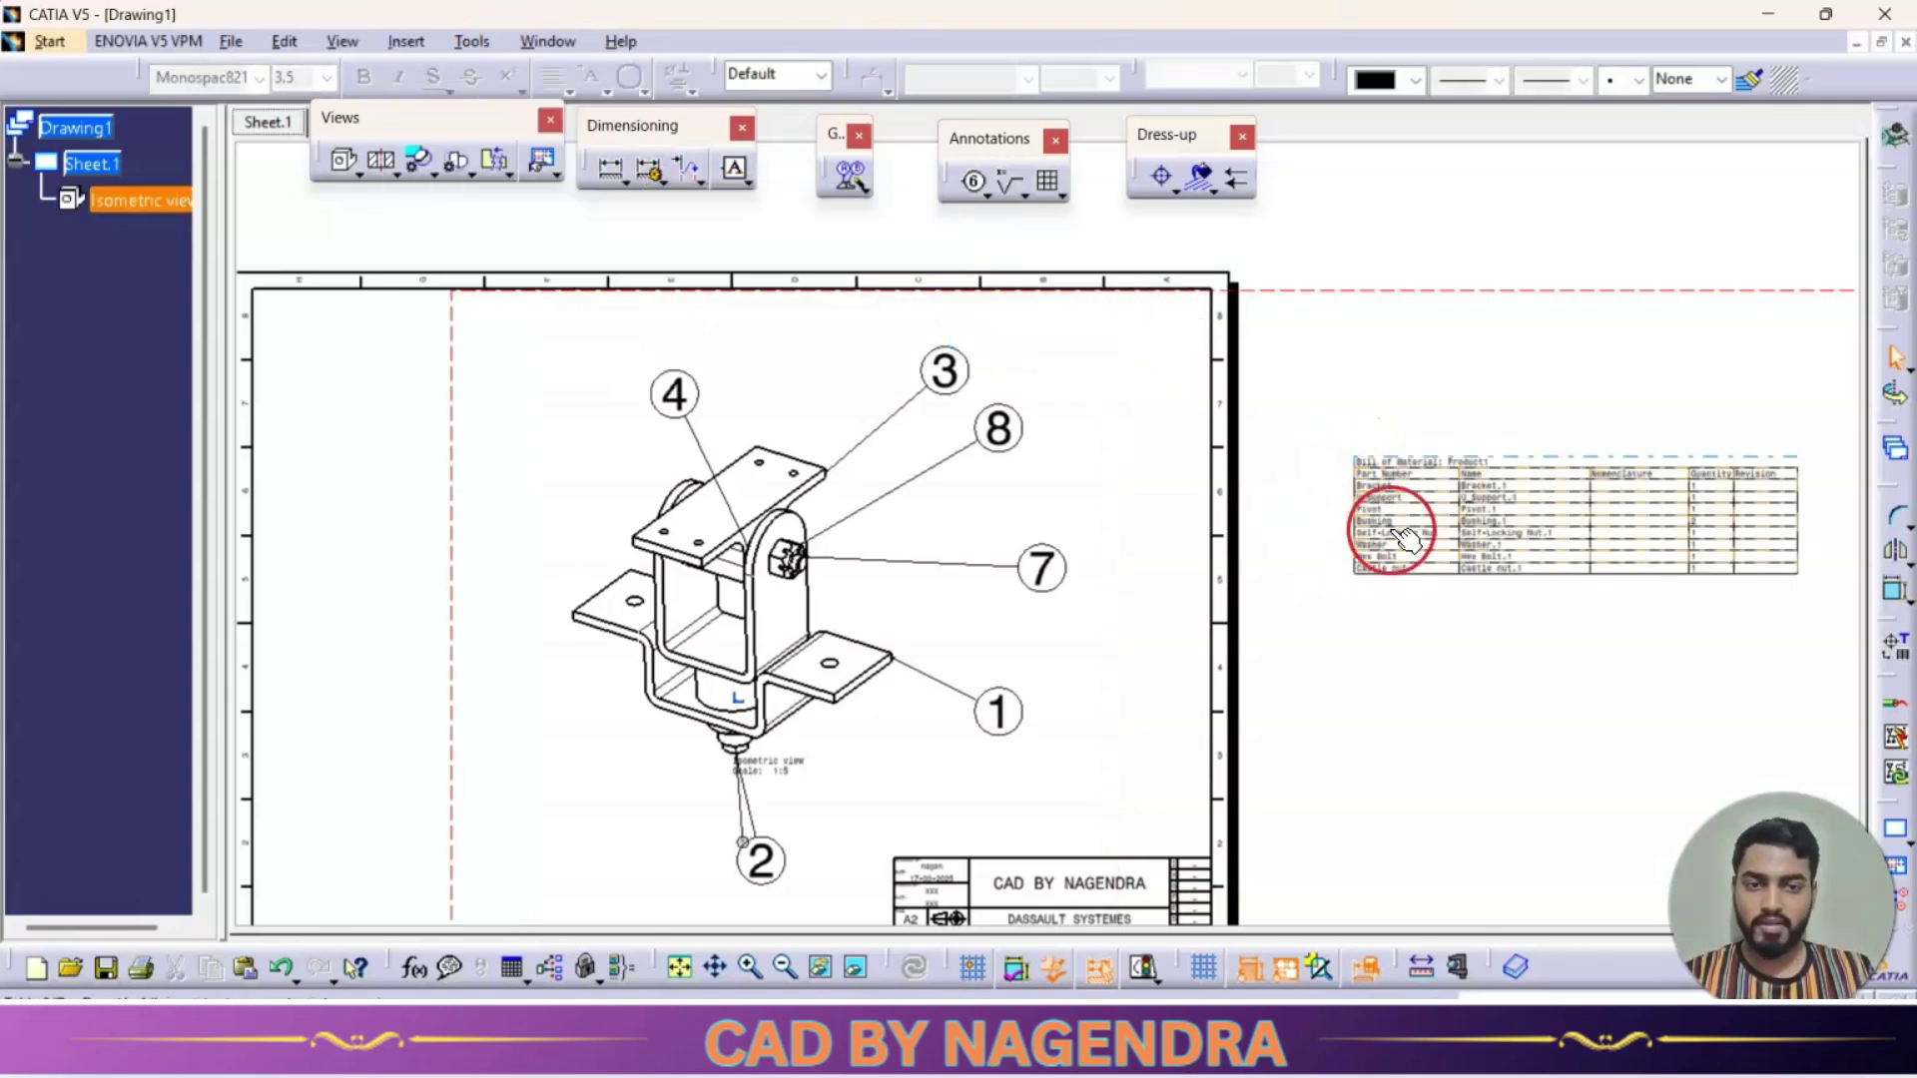
# Step: Insert an empty column between the Quantity and Revision columns of the bill of material table
pyautogui.scroll(6, 1178, 543)
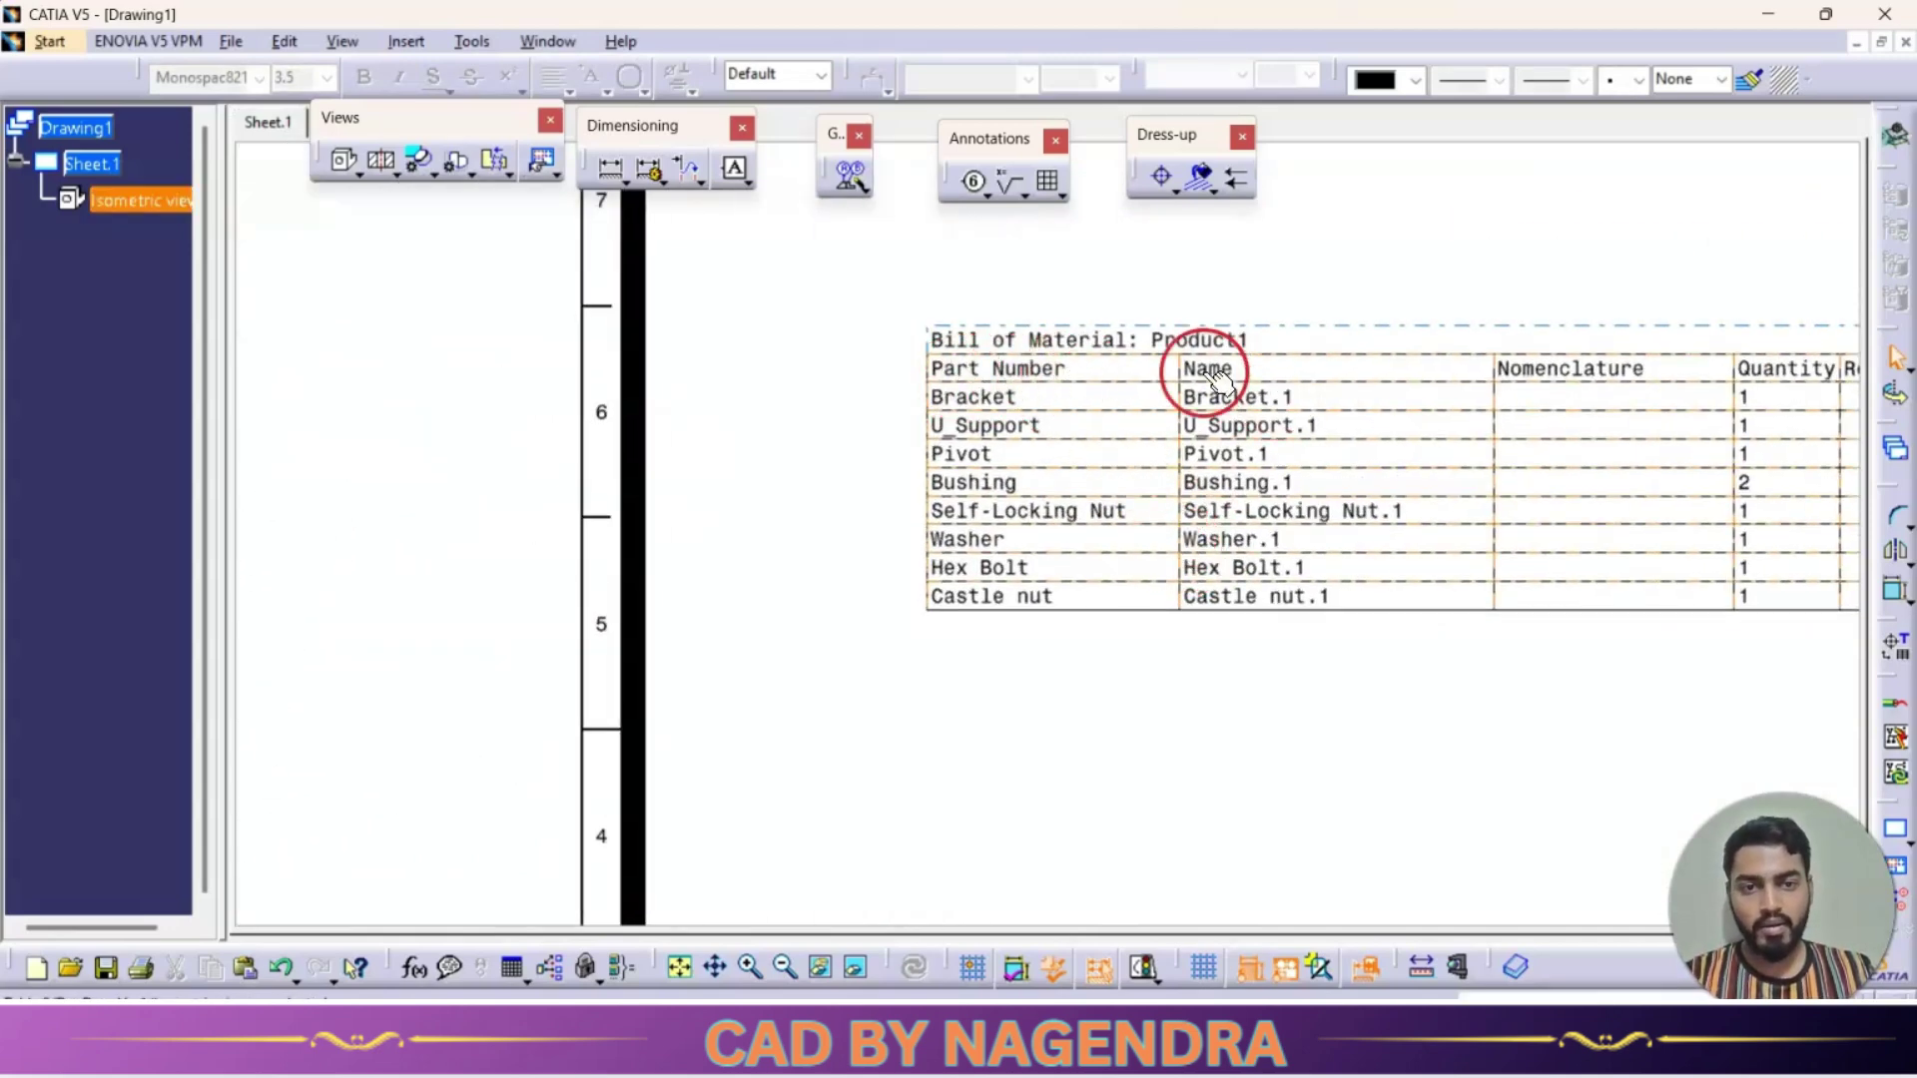
pyautogui.moveTo(1605, 411); pyautogui.dragTo(1320, 400, button='middle')
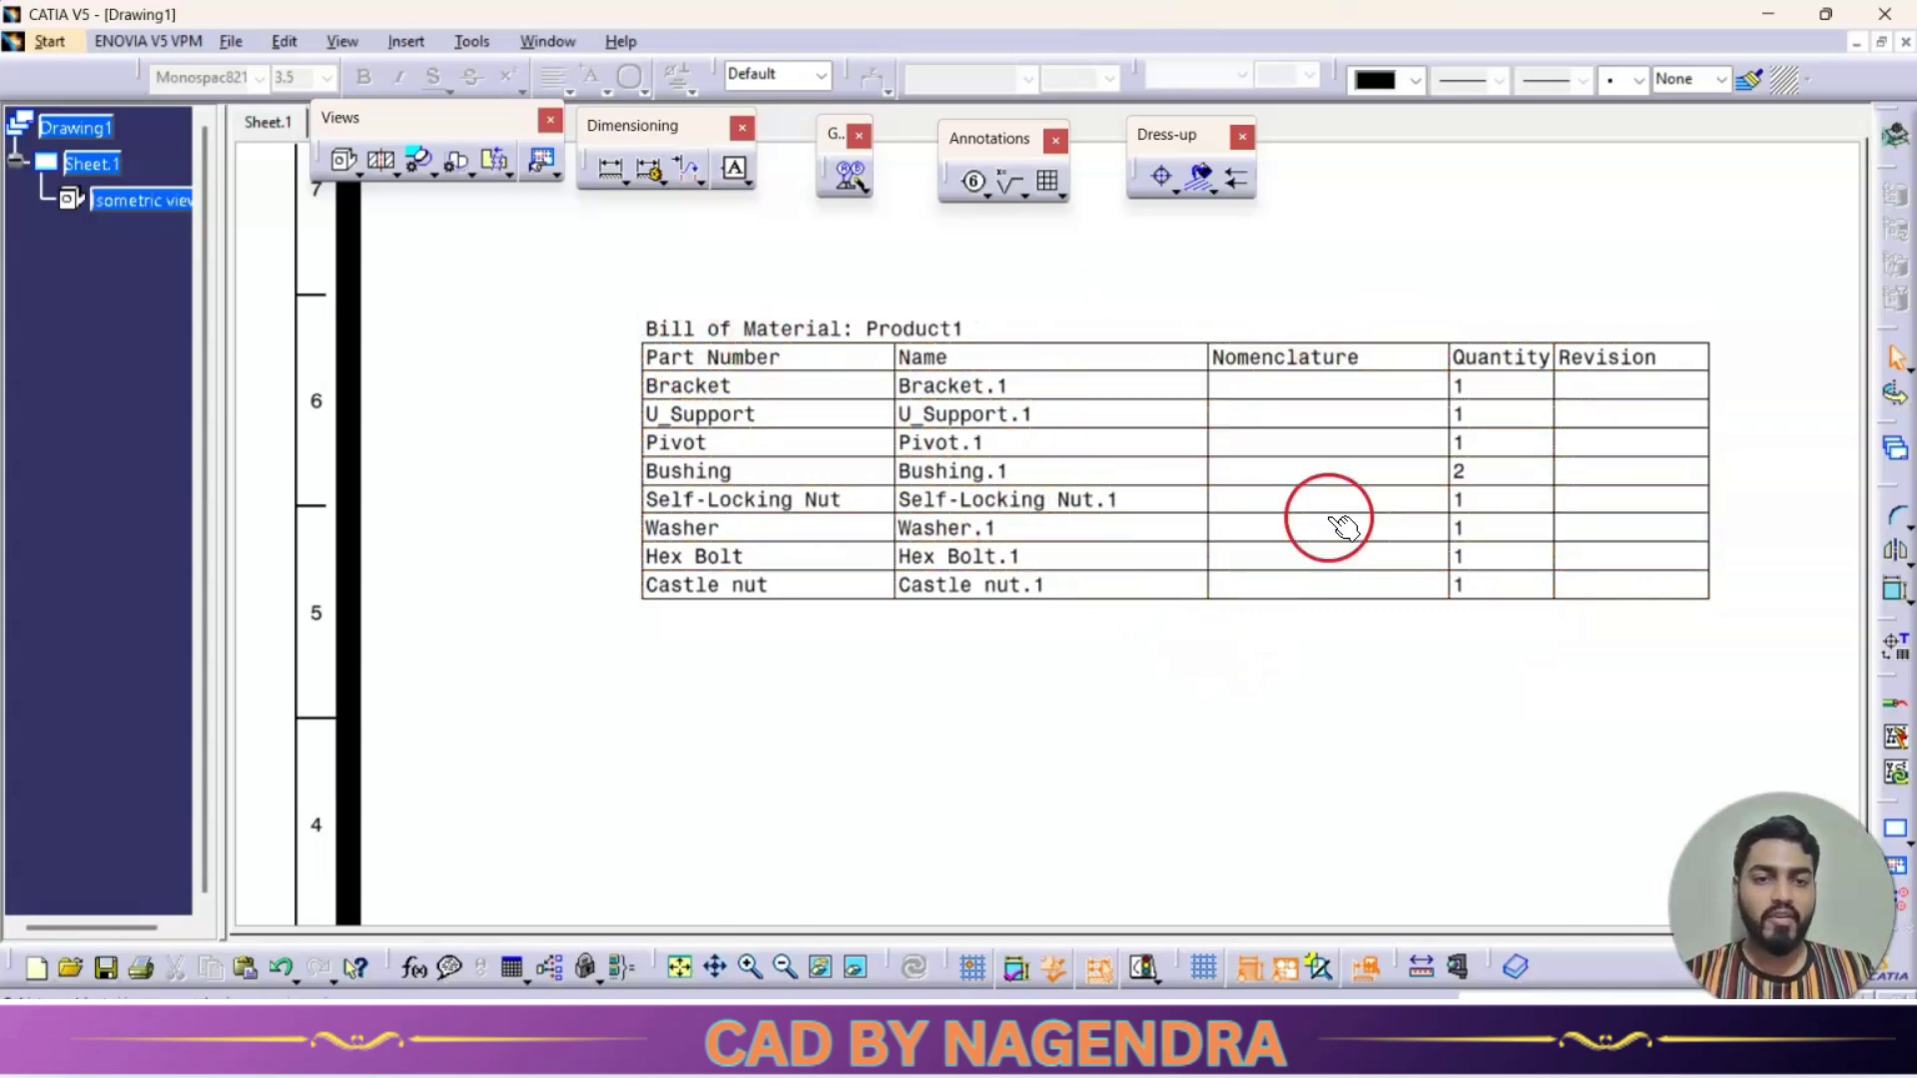
pyautogui.moveTo(1565, 569); pyautogui.dragTo(1329, 593, button='middle')
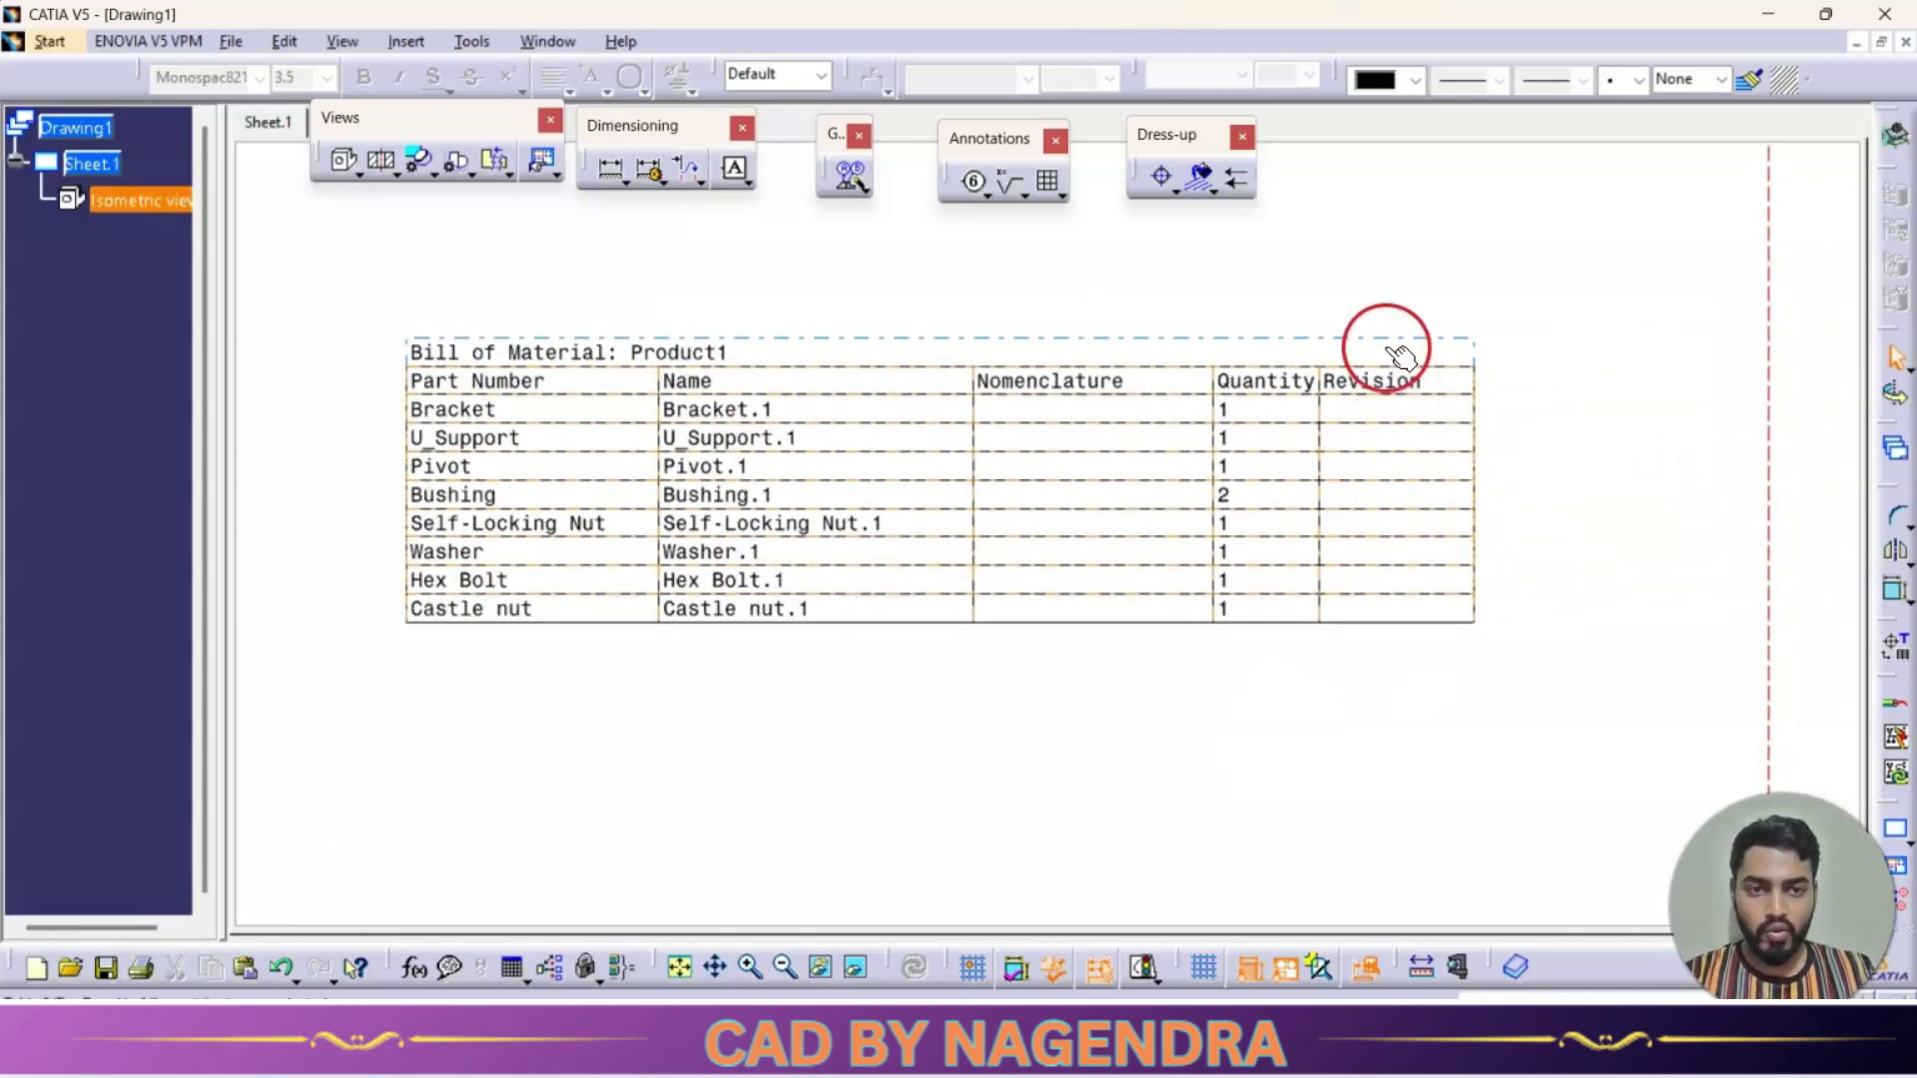
pyautogui.click(1416, 365)
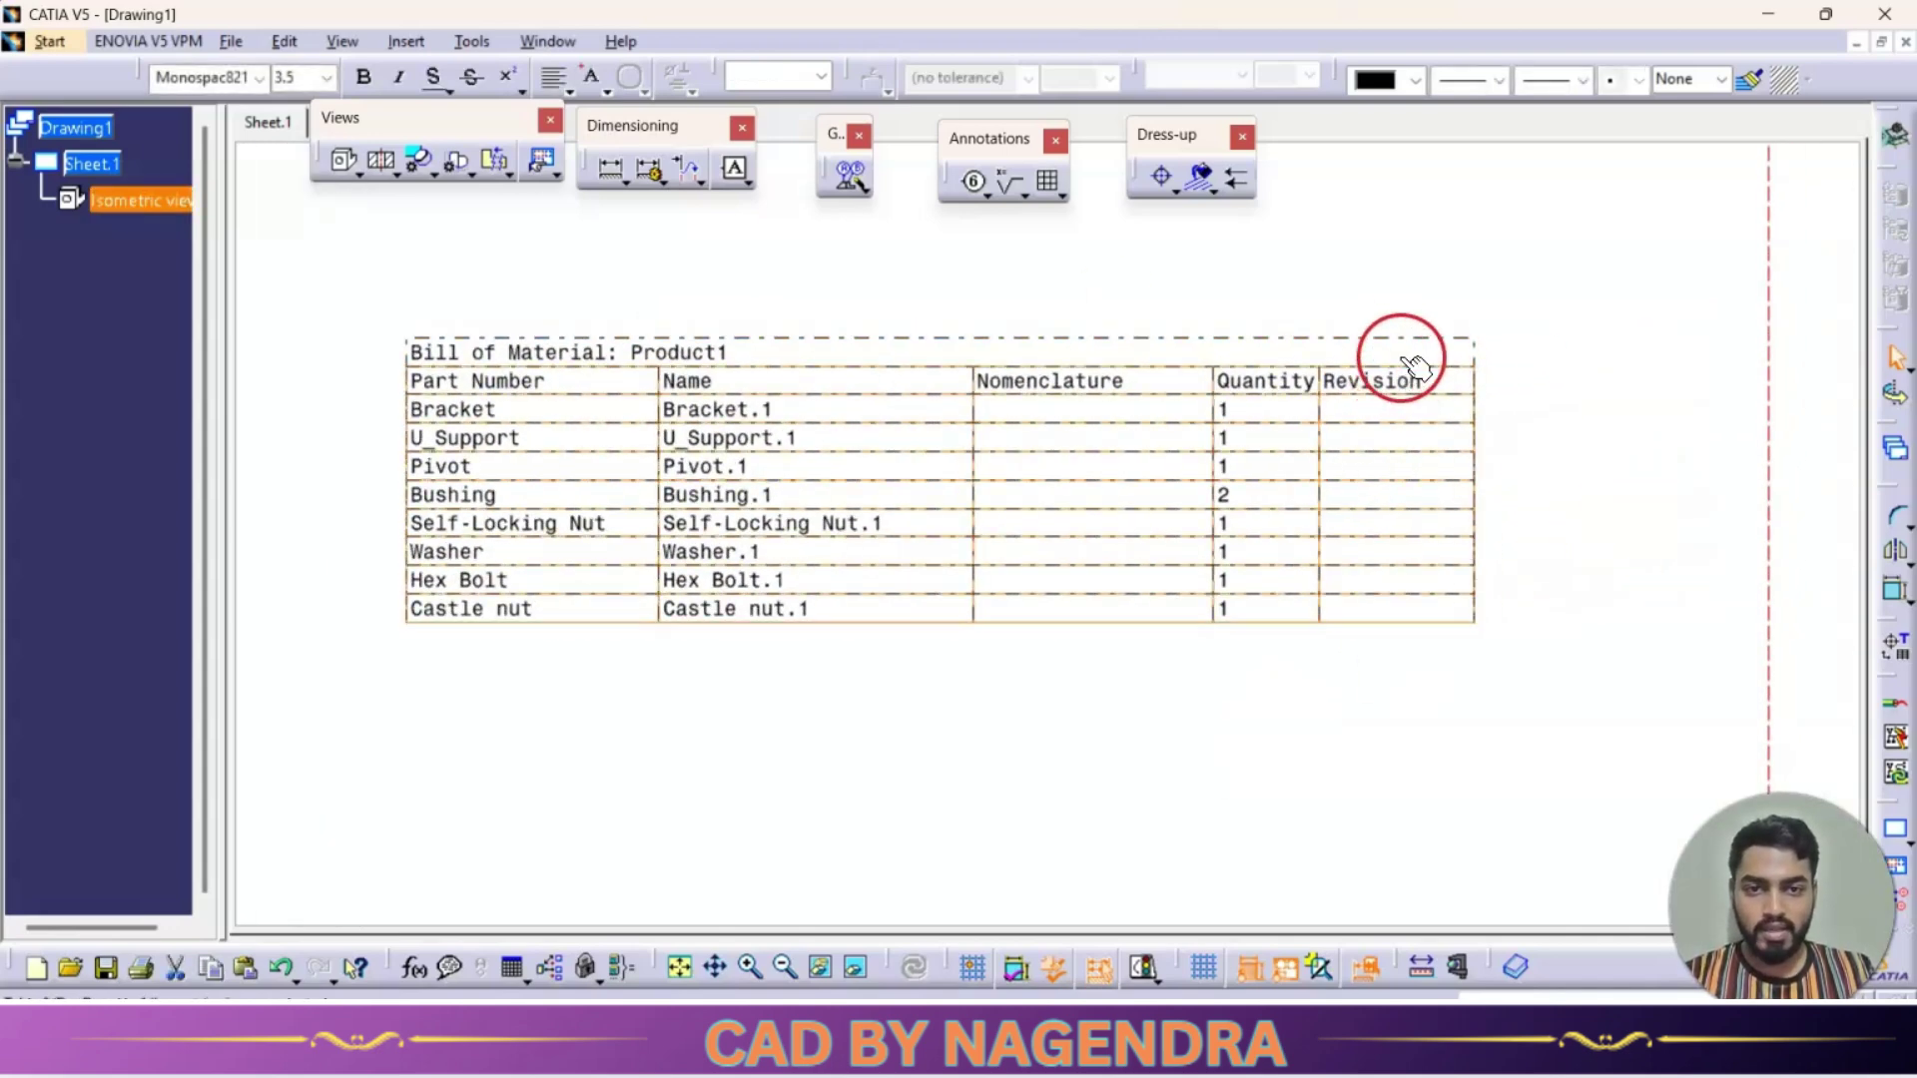
pyautogui.click(1384, 411)
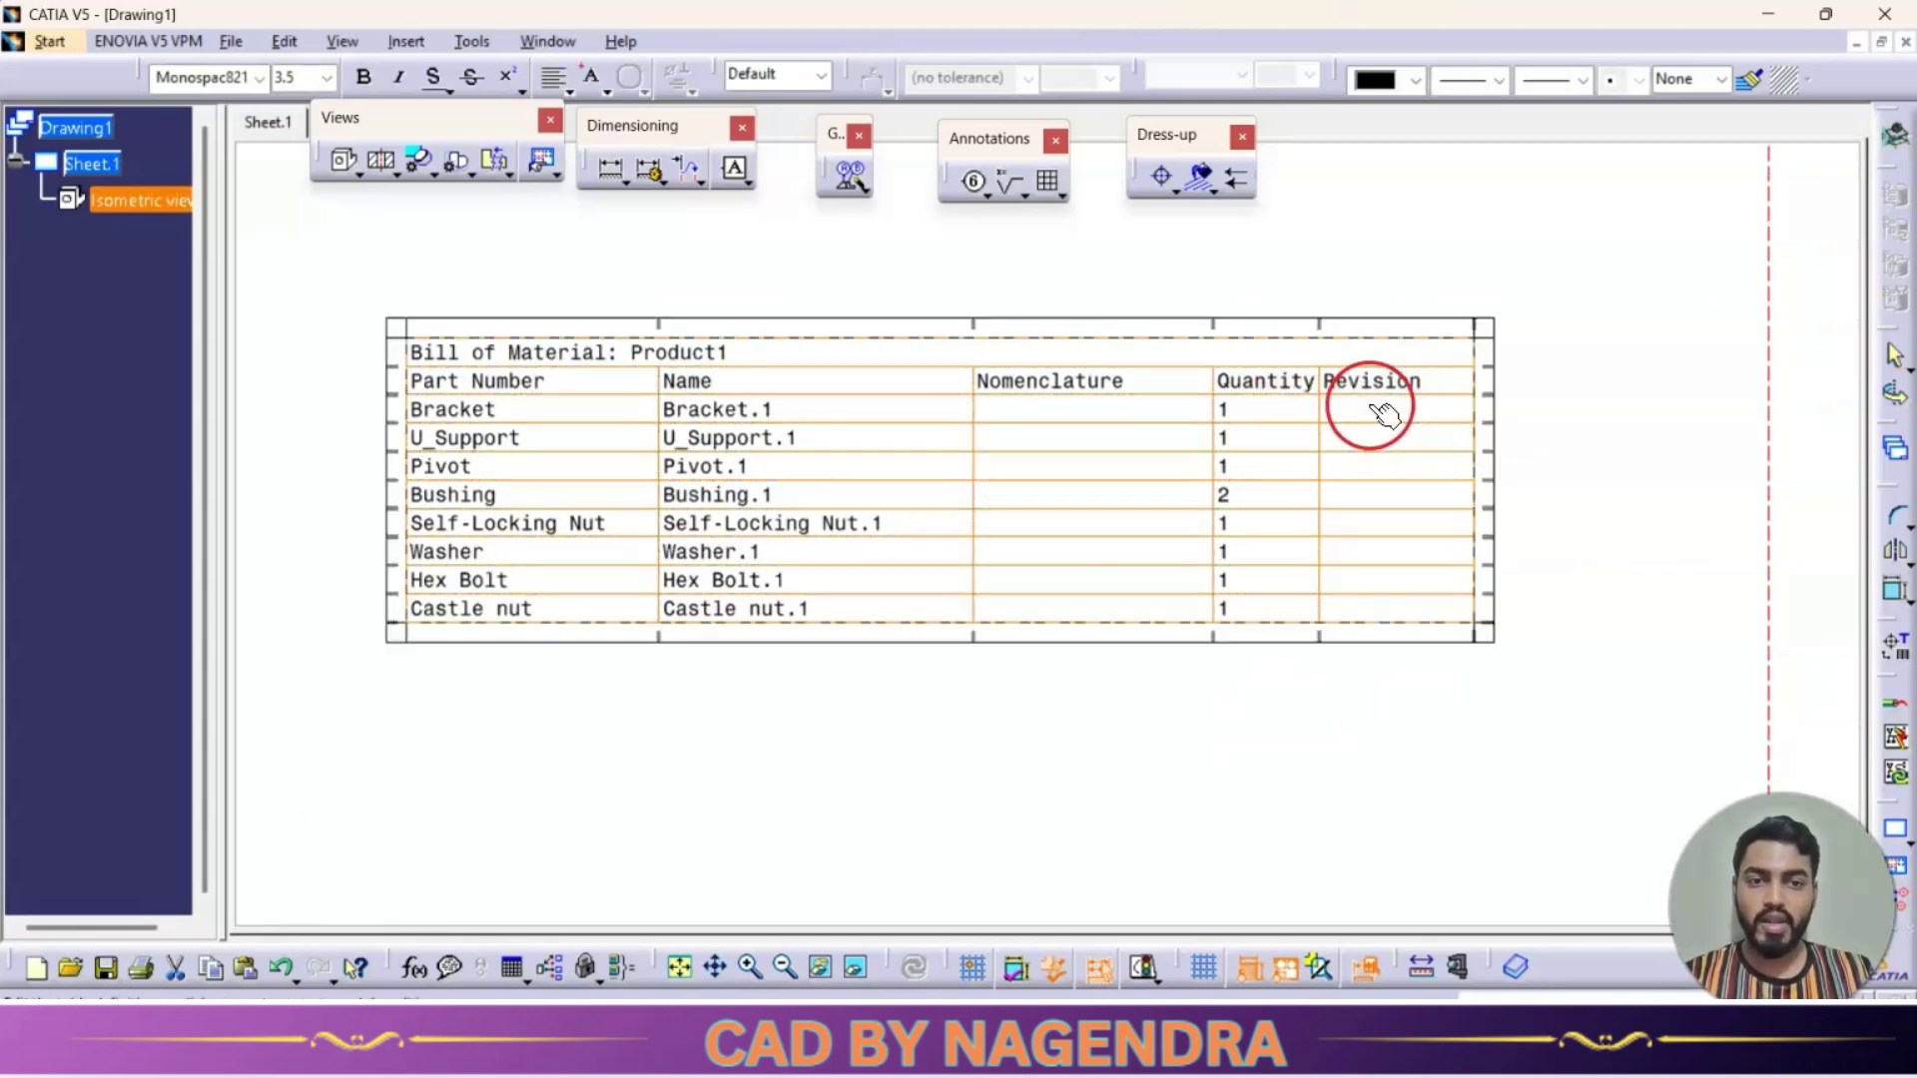
pyautogui.click(1388, 328)
pyautogui.rightClick(1388, 328)
pyautogui.click(1466, 346)
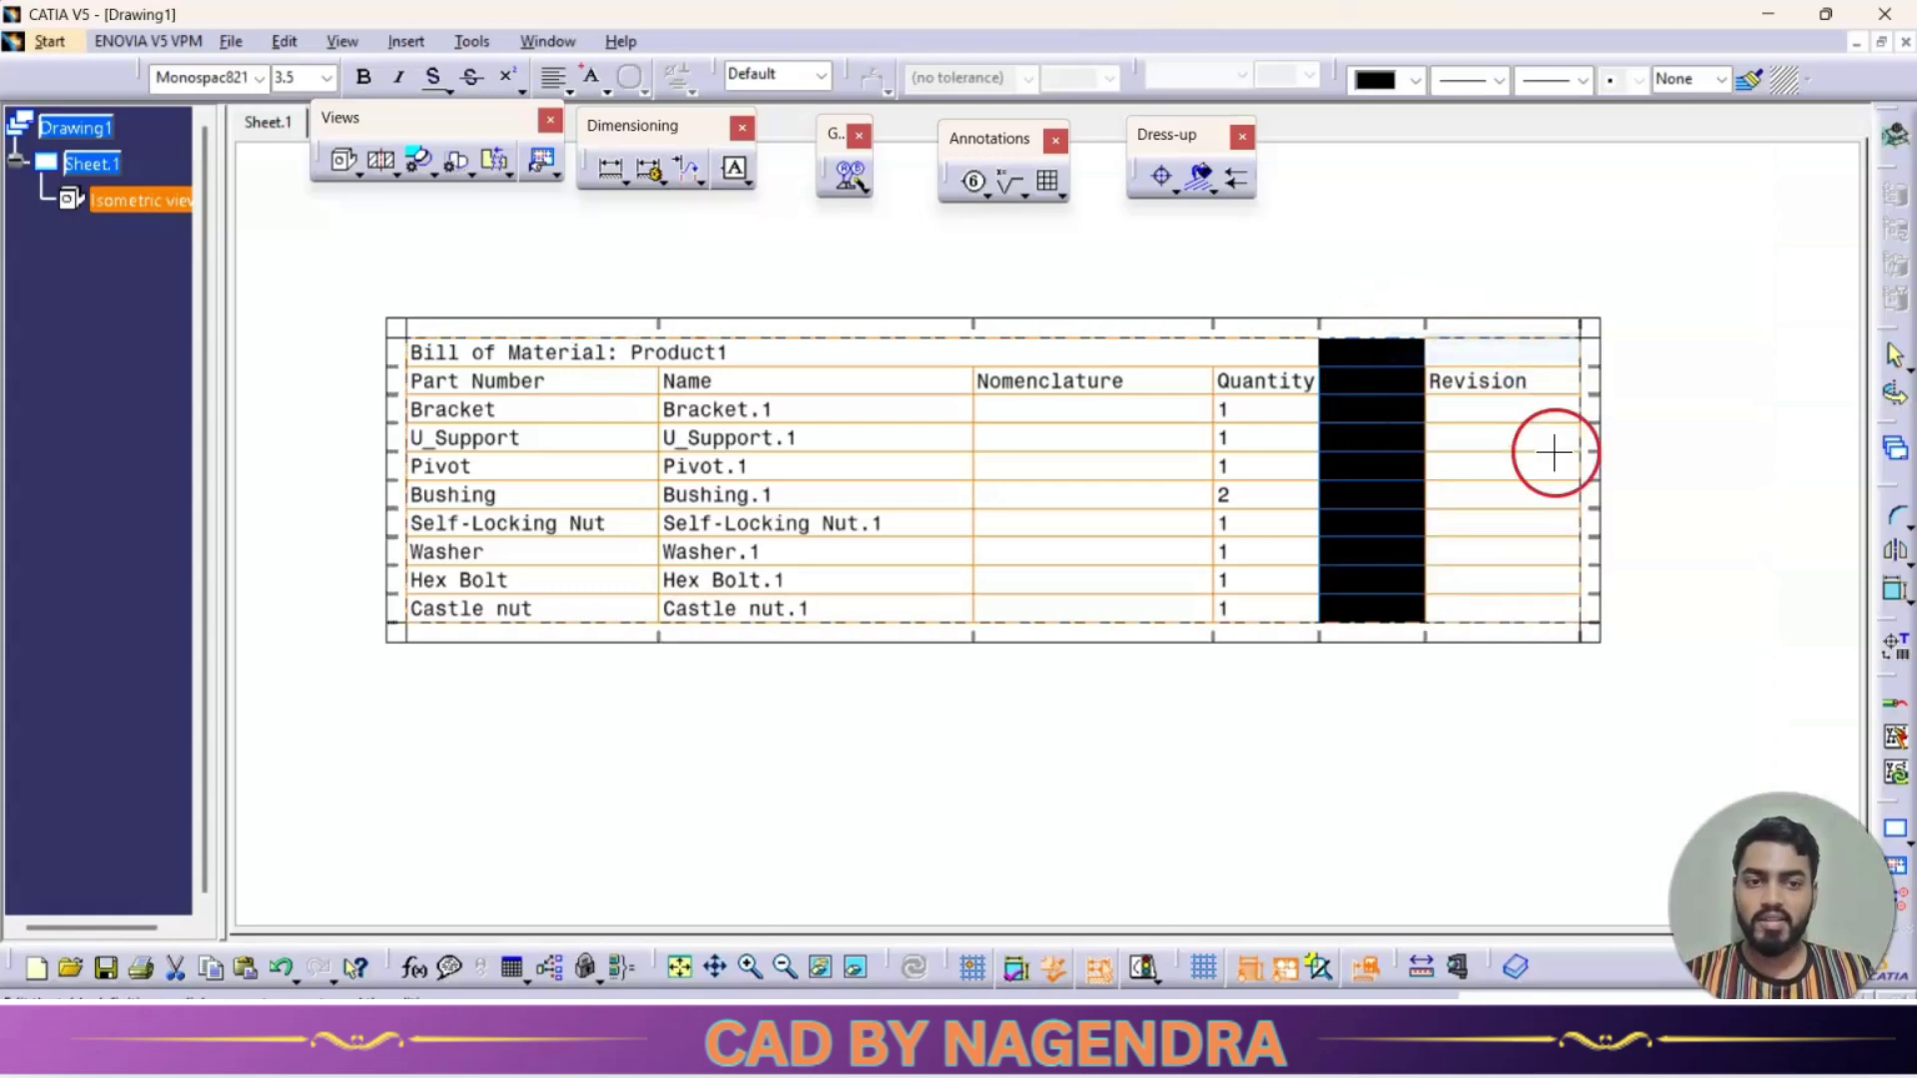
# Step: Delete the empty column before Revision and finish editing the bill of material table
pyautogui.rightClick(1388, 326)
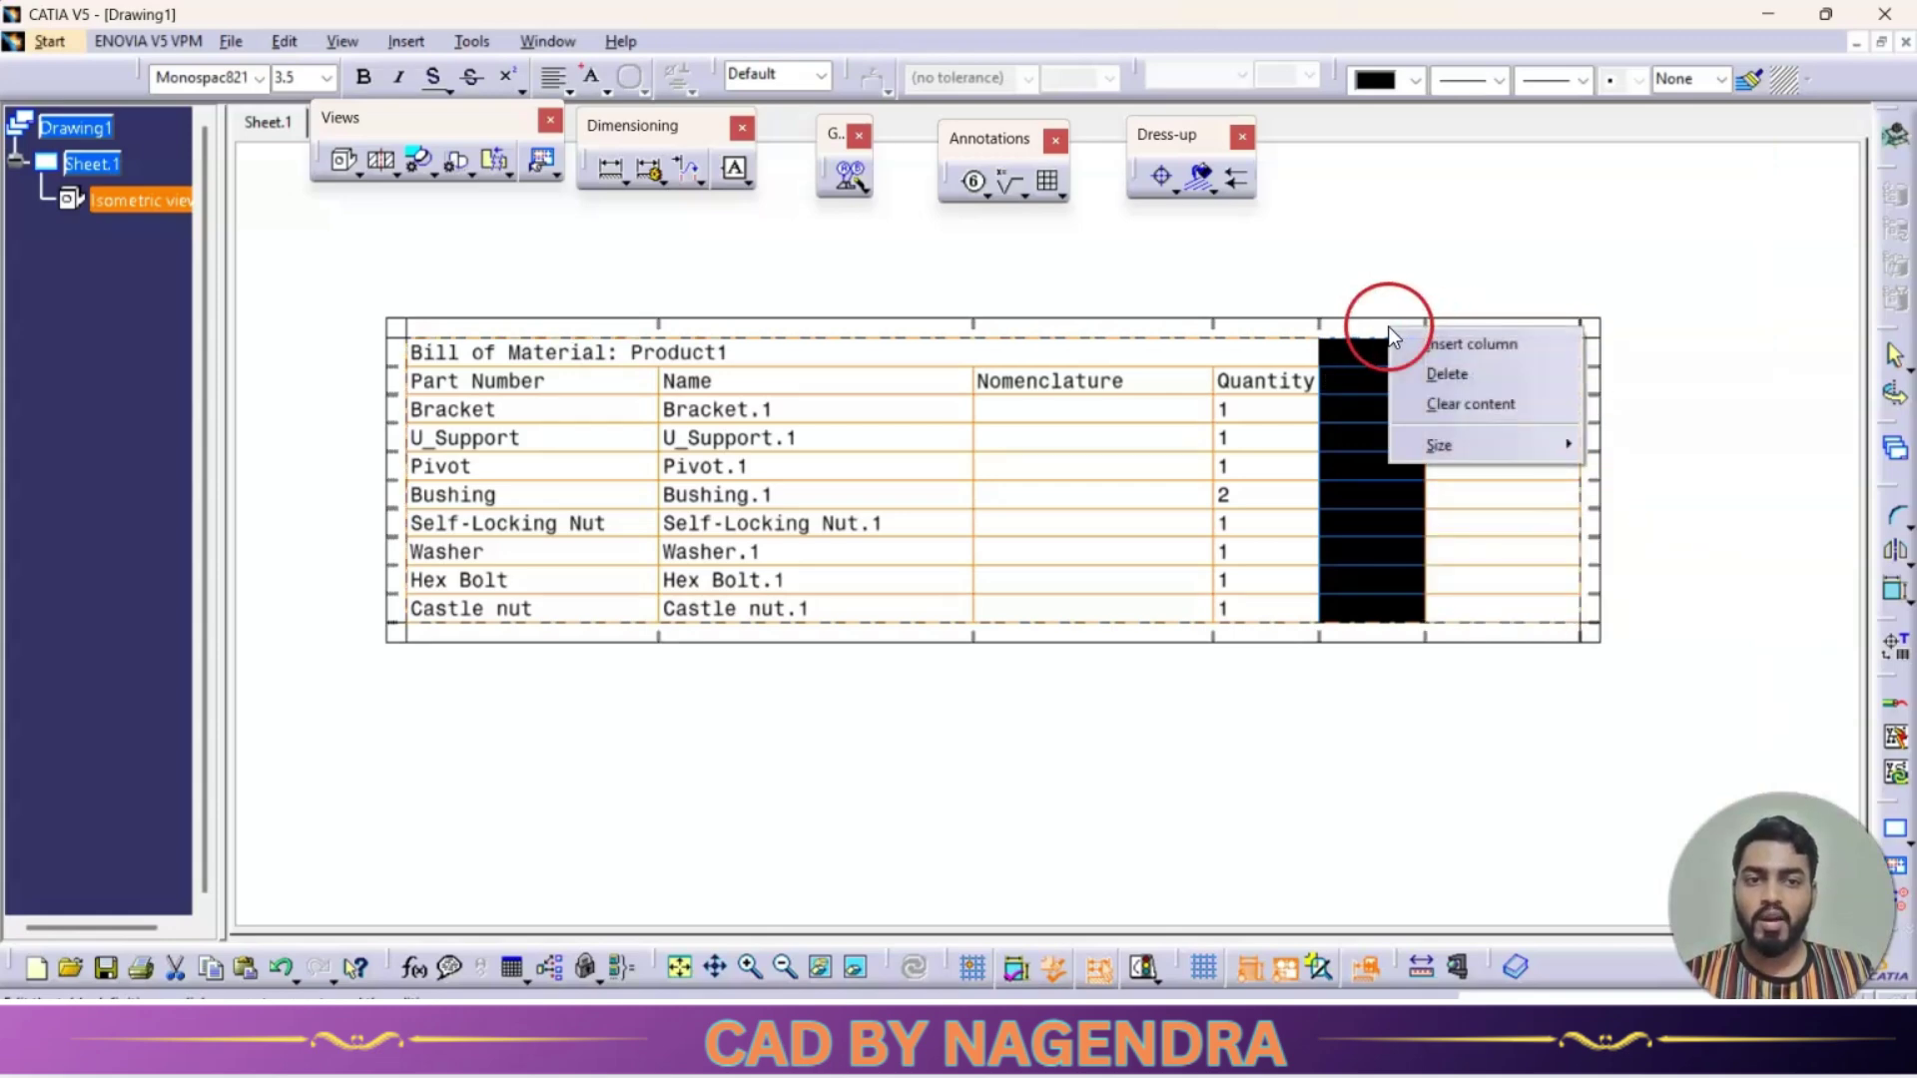
pyautogui.click(1450, 372)
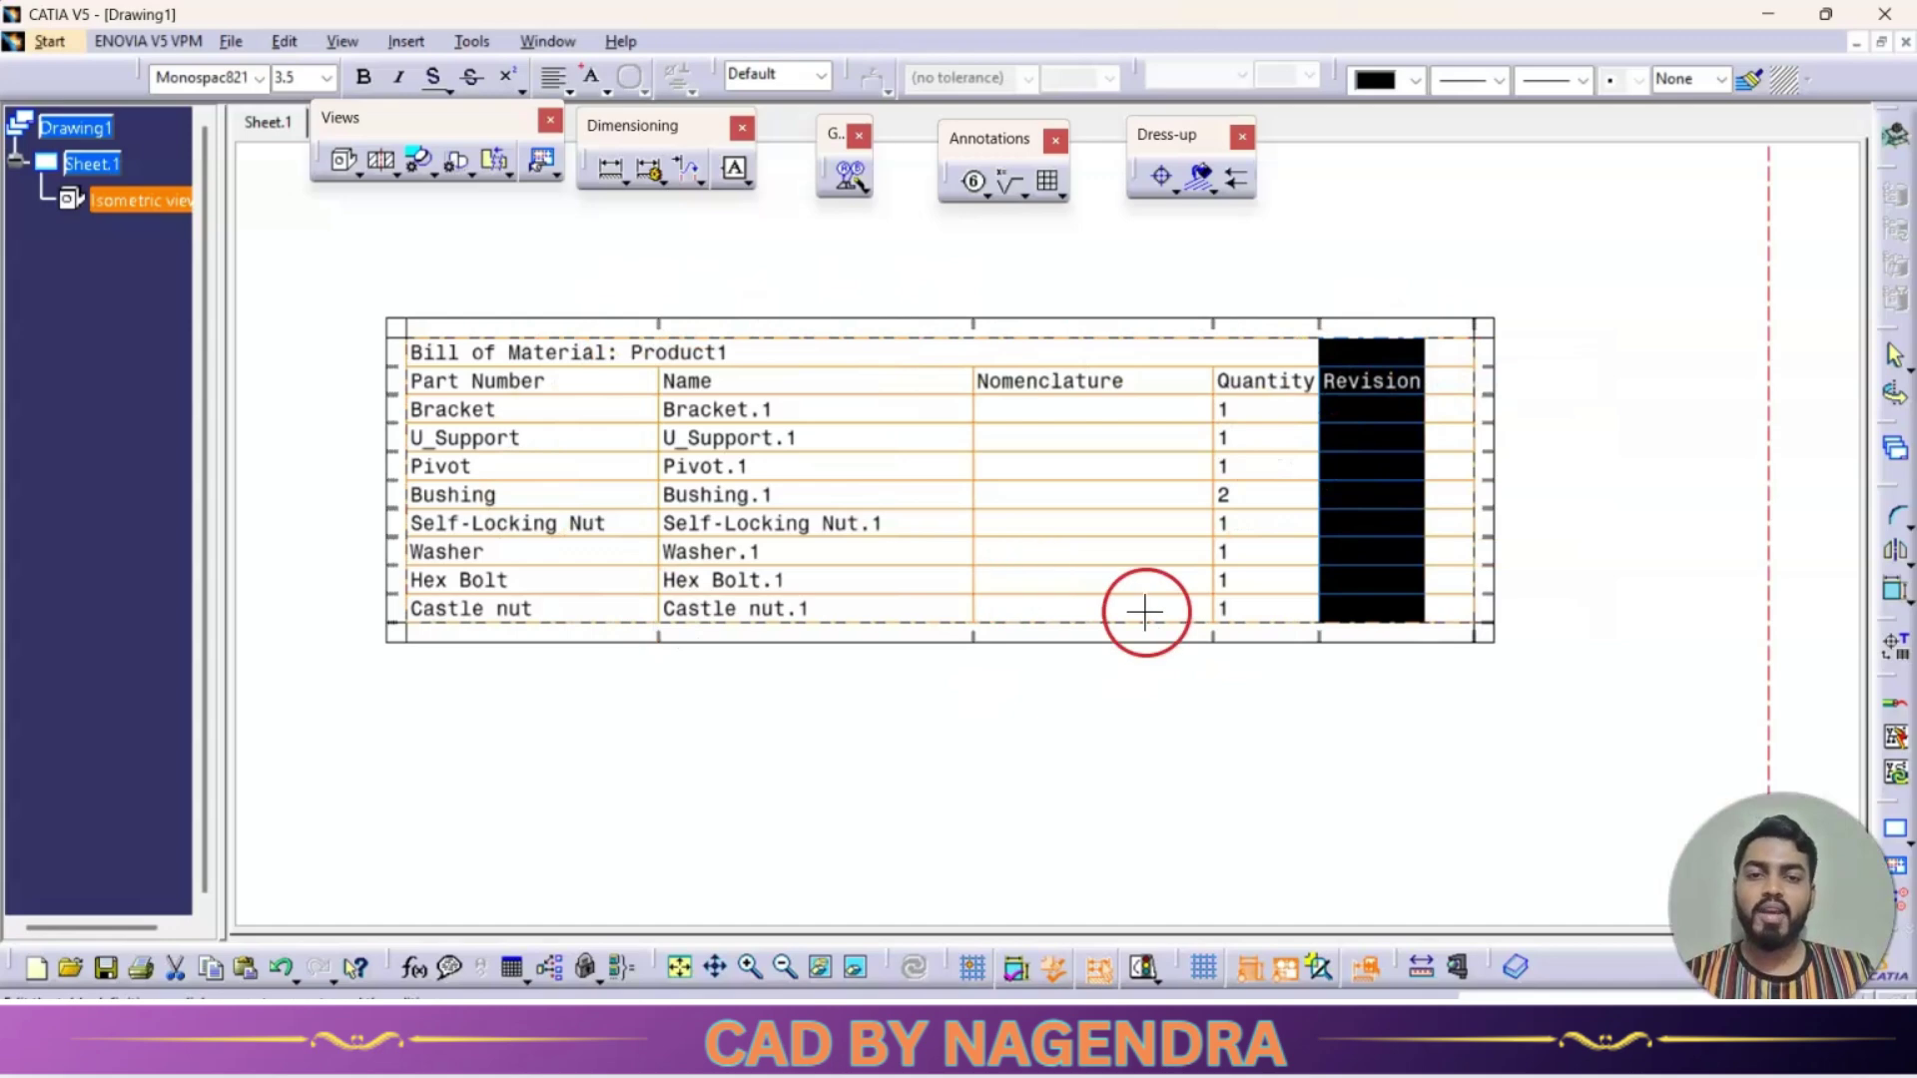
pyautogui.scroll(1, 1158, 594)
pyautogui.scroll(-2, 1161, 572)
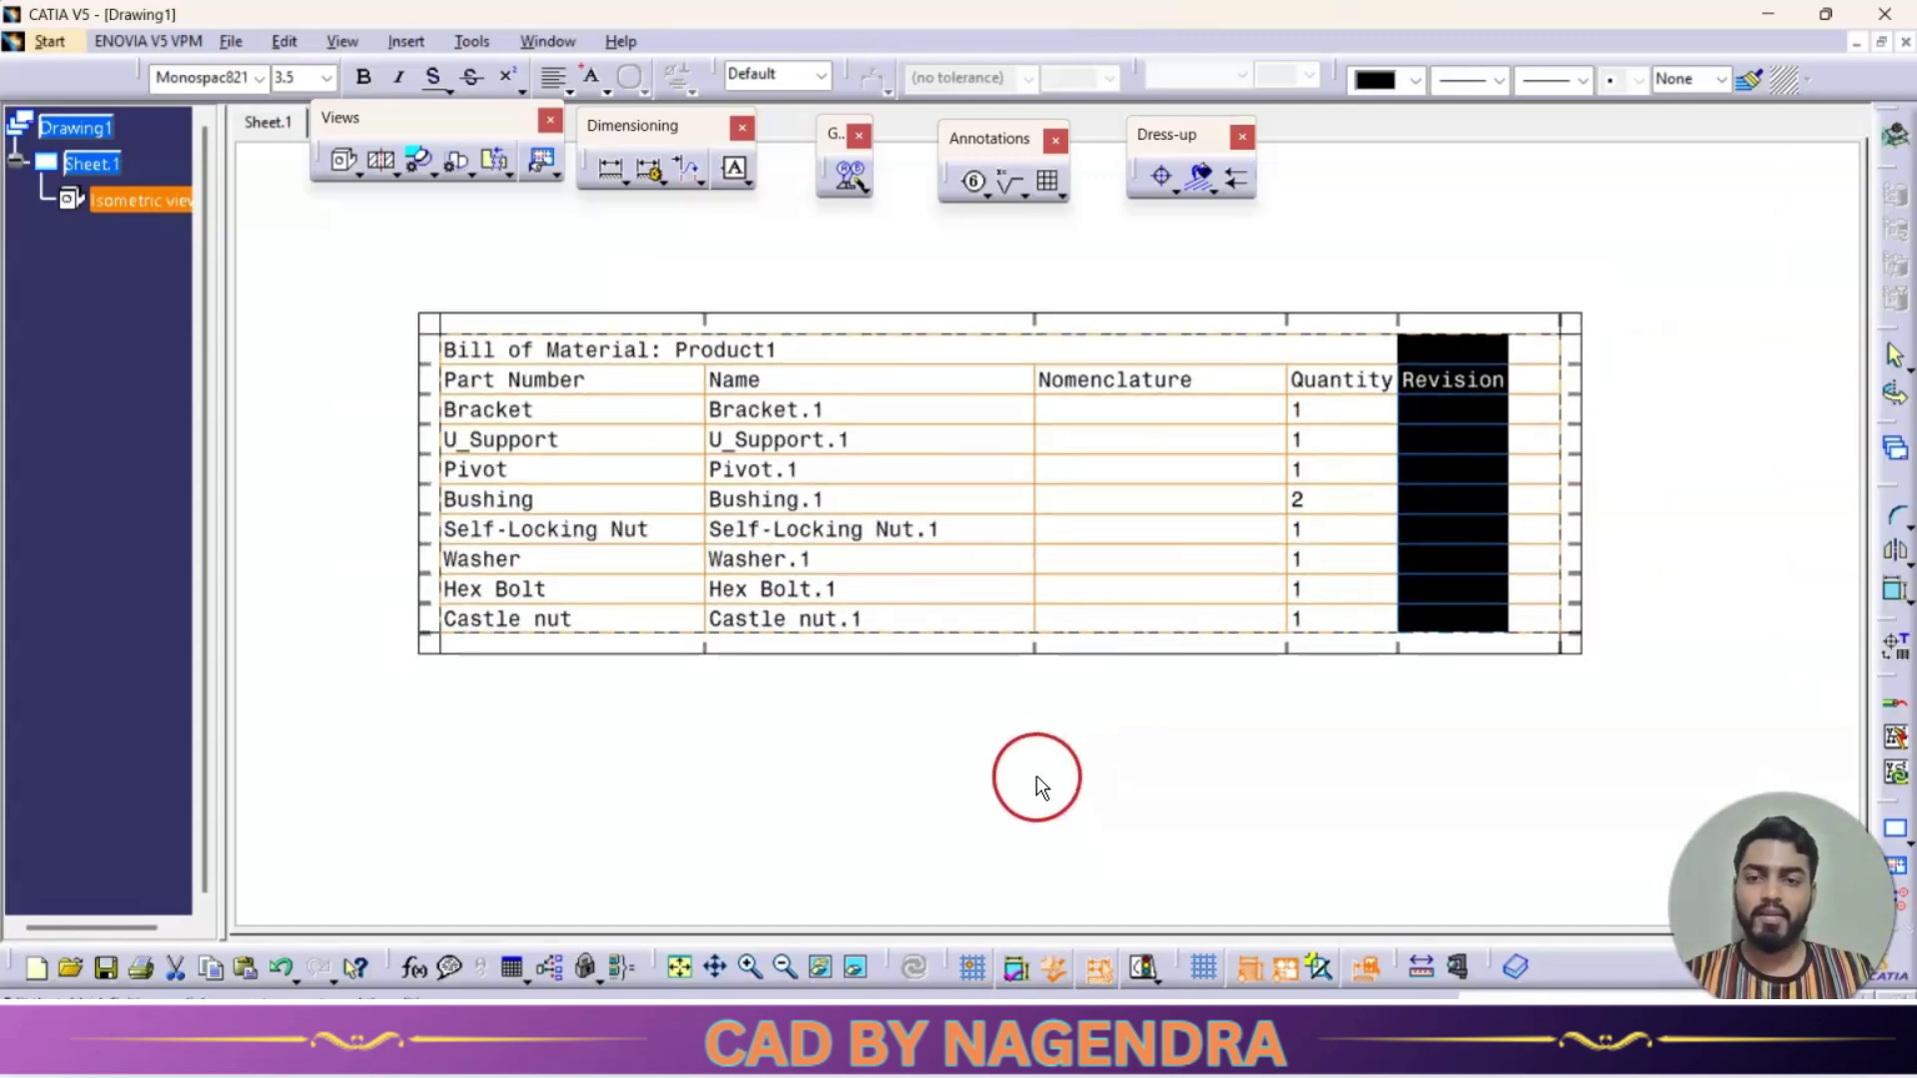
pyautogui.click(1036, 781)
# Step: Examine the bill of material table beside the ballooned isometric view, and open the exploded-view reference image with its balloon numbers
pyautogui.scroll(-2, 1009, 493)
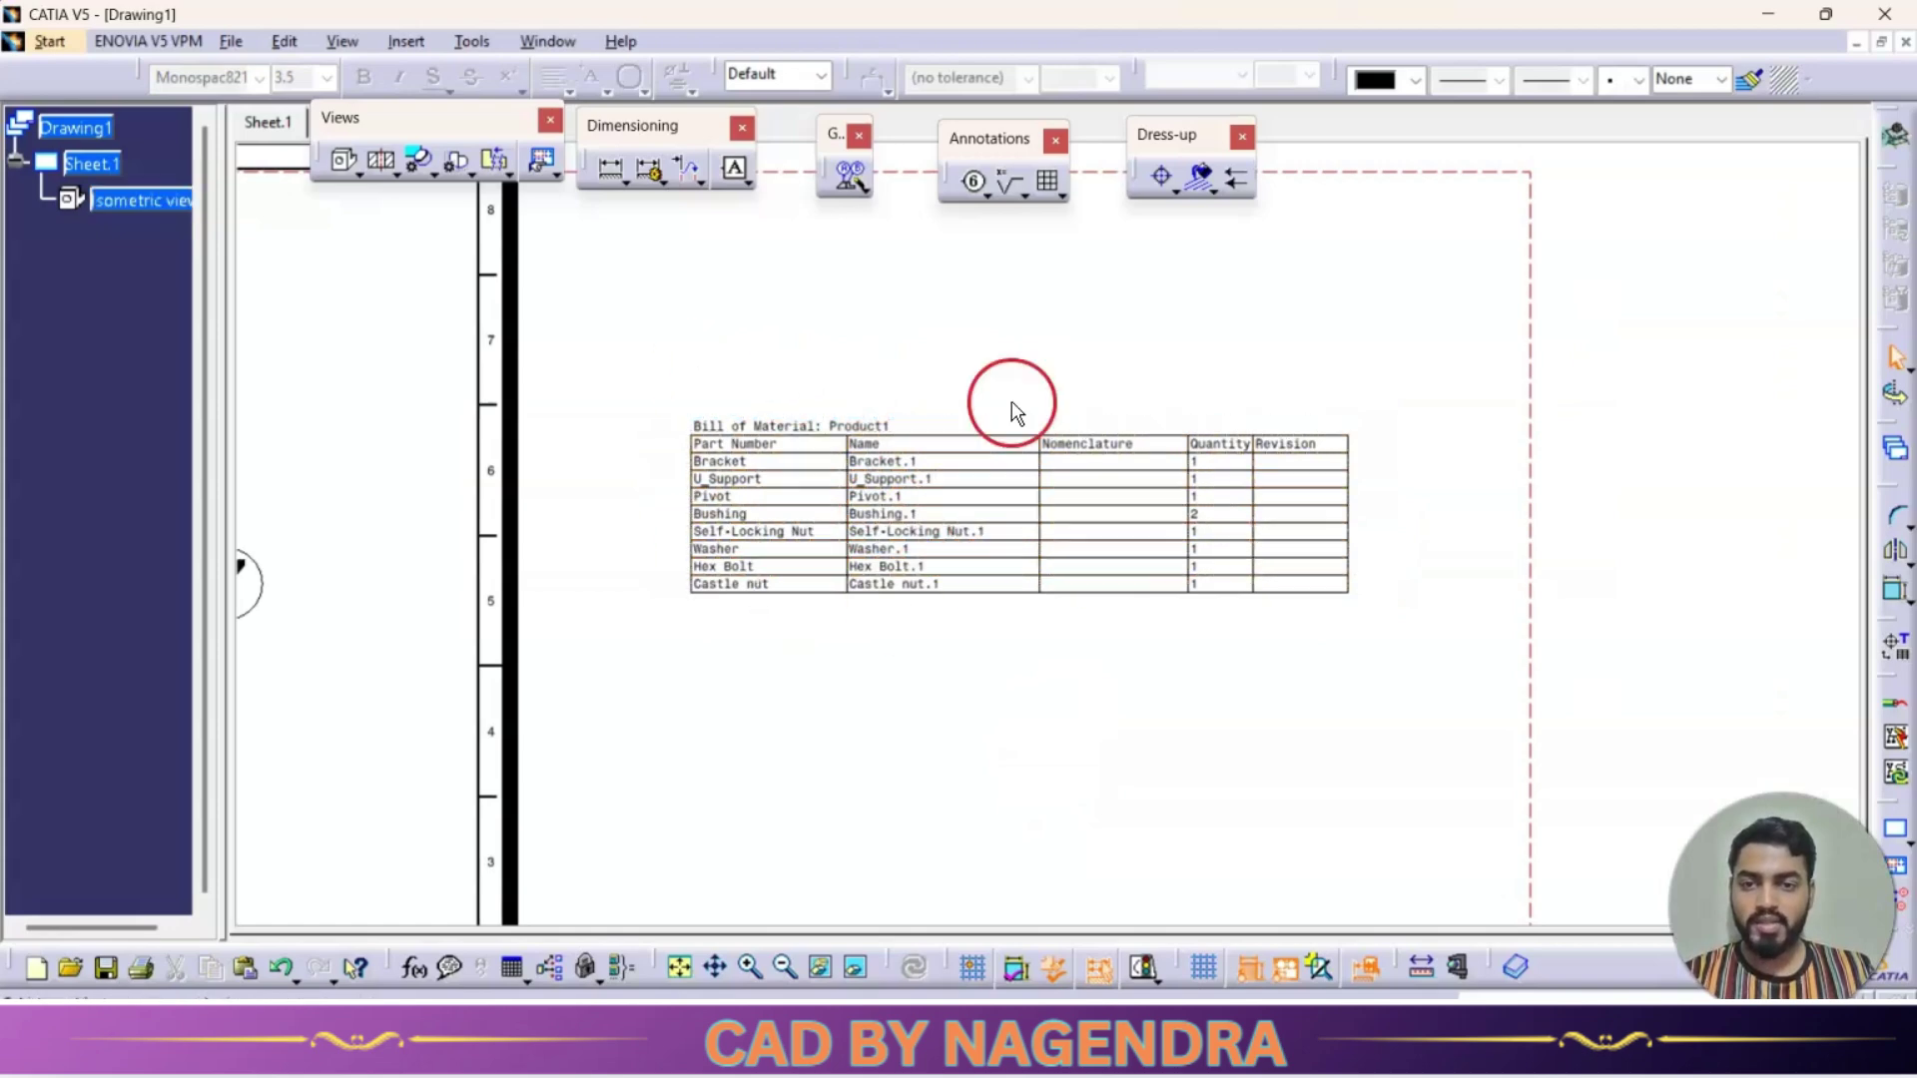
pyautogui.moveTo(1096, 676)
pyautogui.mouseDown(button='middle')
pyautogui.moveTo(1148, 560)
pyautogui.moveTo(1168, 595)
pyautogui.mouseUp(button='middle')
pyautogui.click(1011, 651)
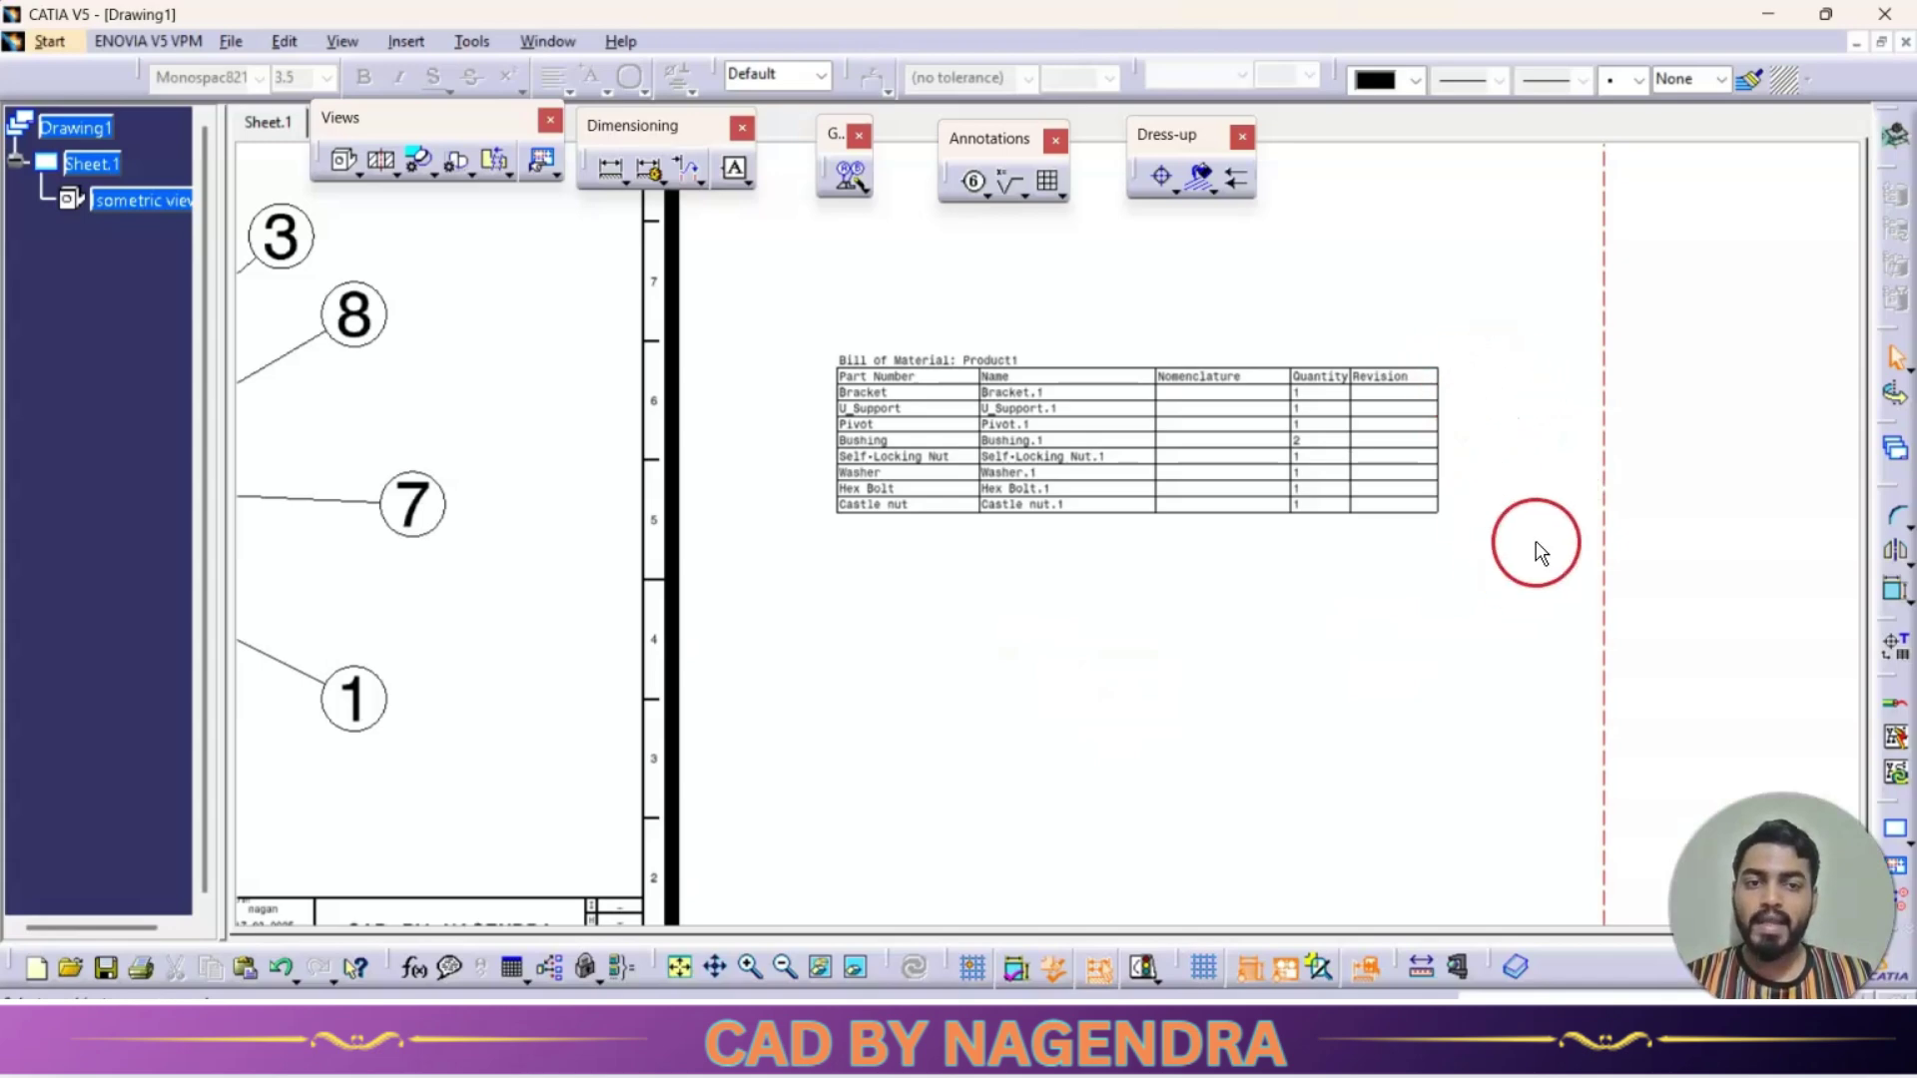
pyautogui.moveTo(1348, 513); pyautogui.dragTo(1545, 518, button='middle')
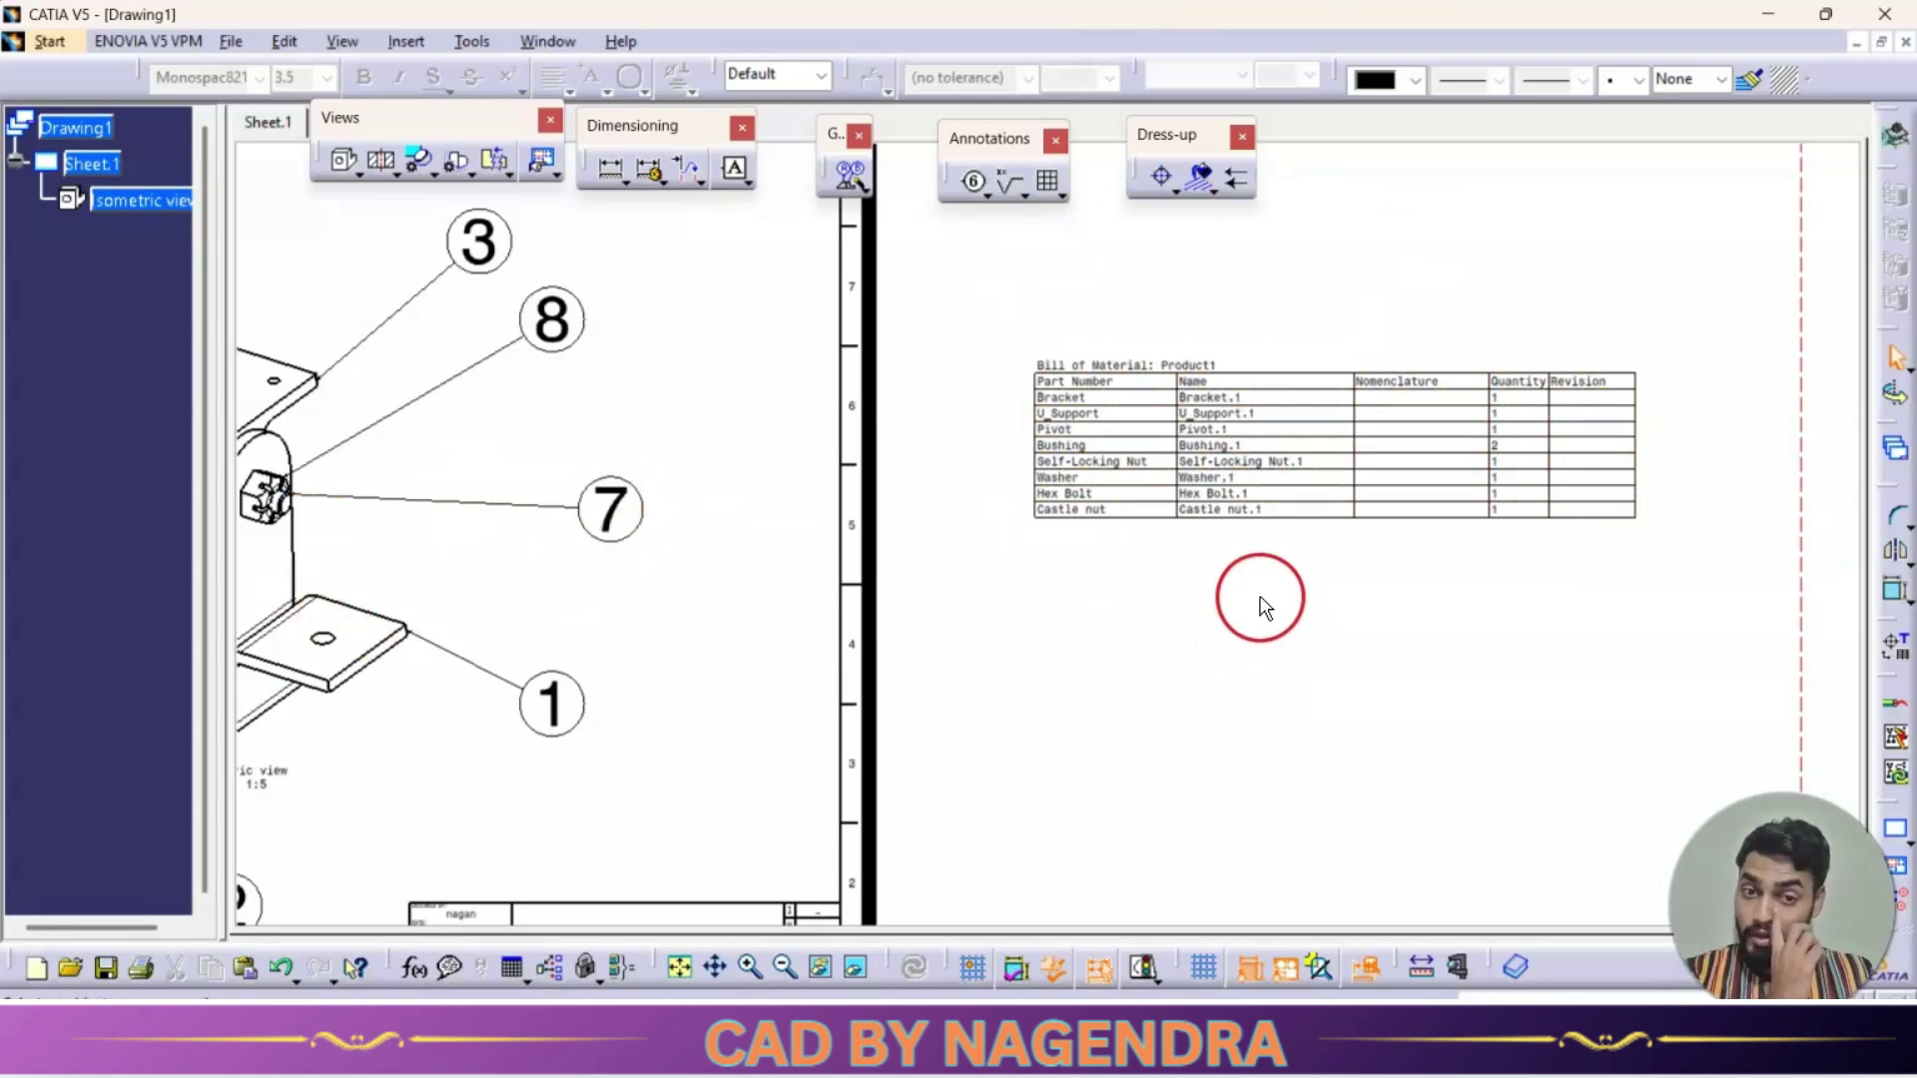
pyautogui.click(1084, 390)
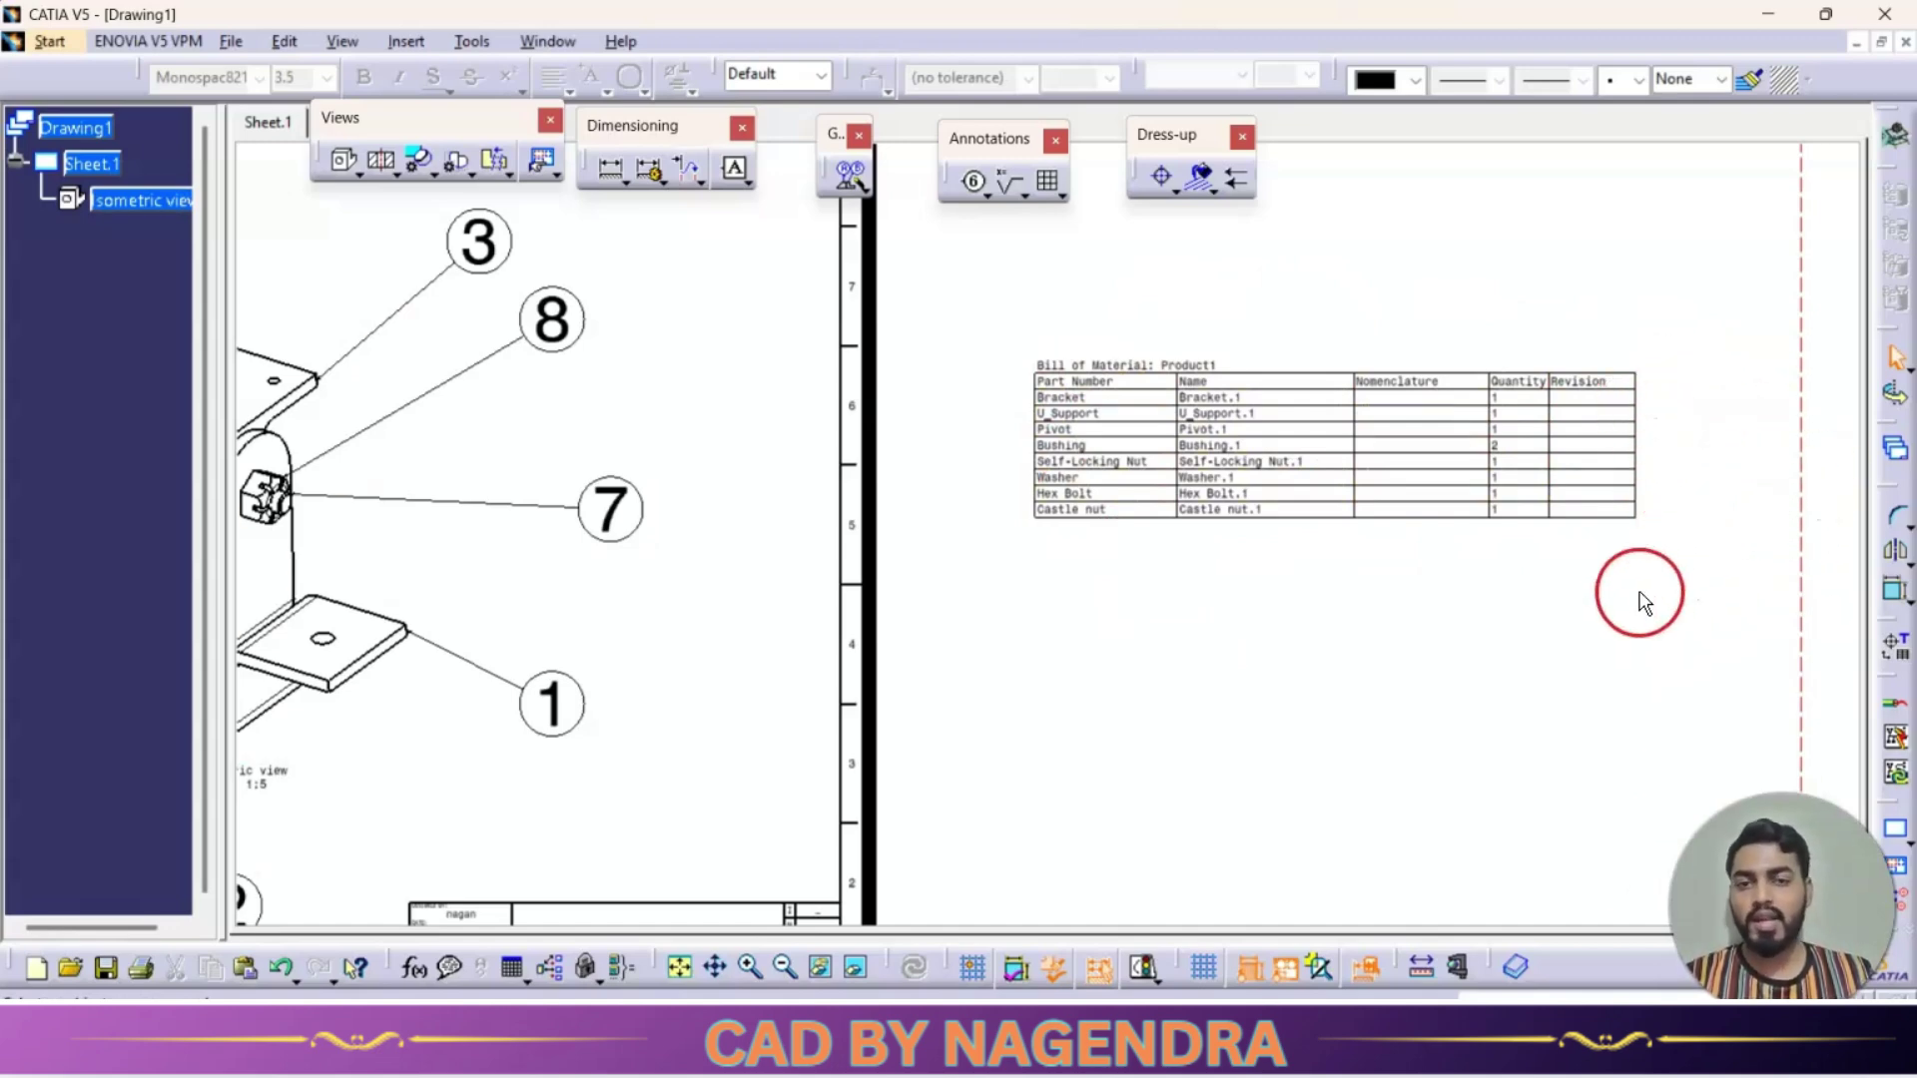
pyautogui.moveTo(1189, 551)
pyautogui.mouseDown(button='middle')
pyautogui.moveTo(1308, 542)
pyautogui.moveTo(946, 513)
pyautogui.moveTo(1468, 535)
pyautogui.moveTo(1523, 500)
pyautogui.moveTo(1289, 526)
pyautogui.mouseUp(button='middle')
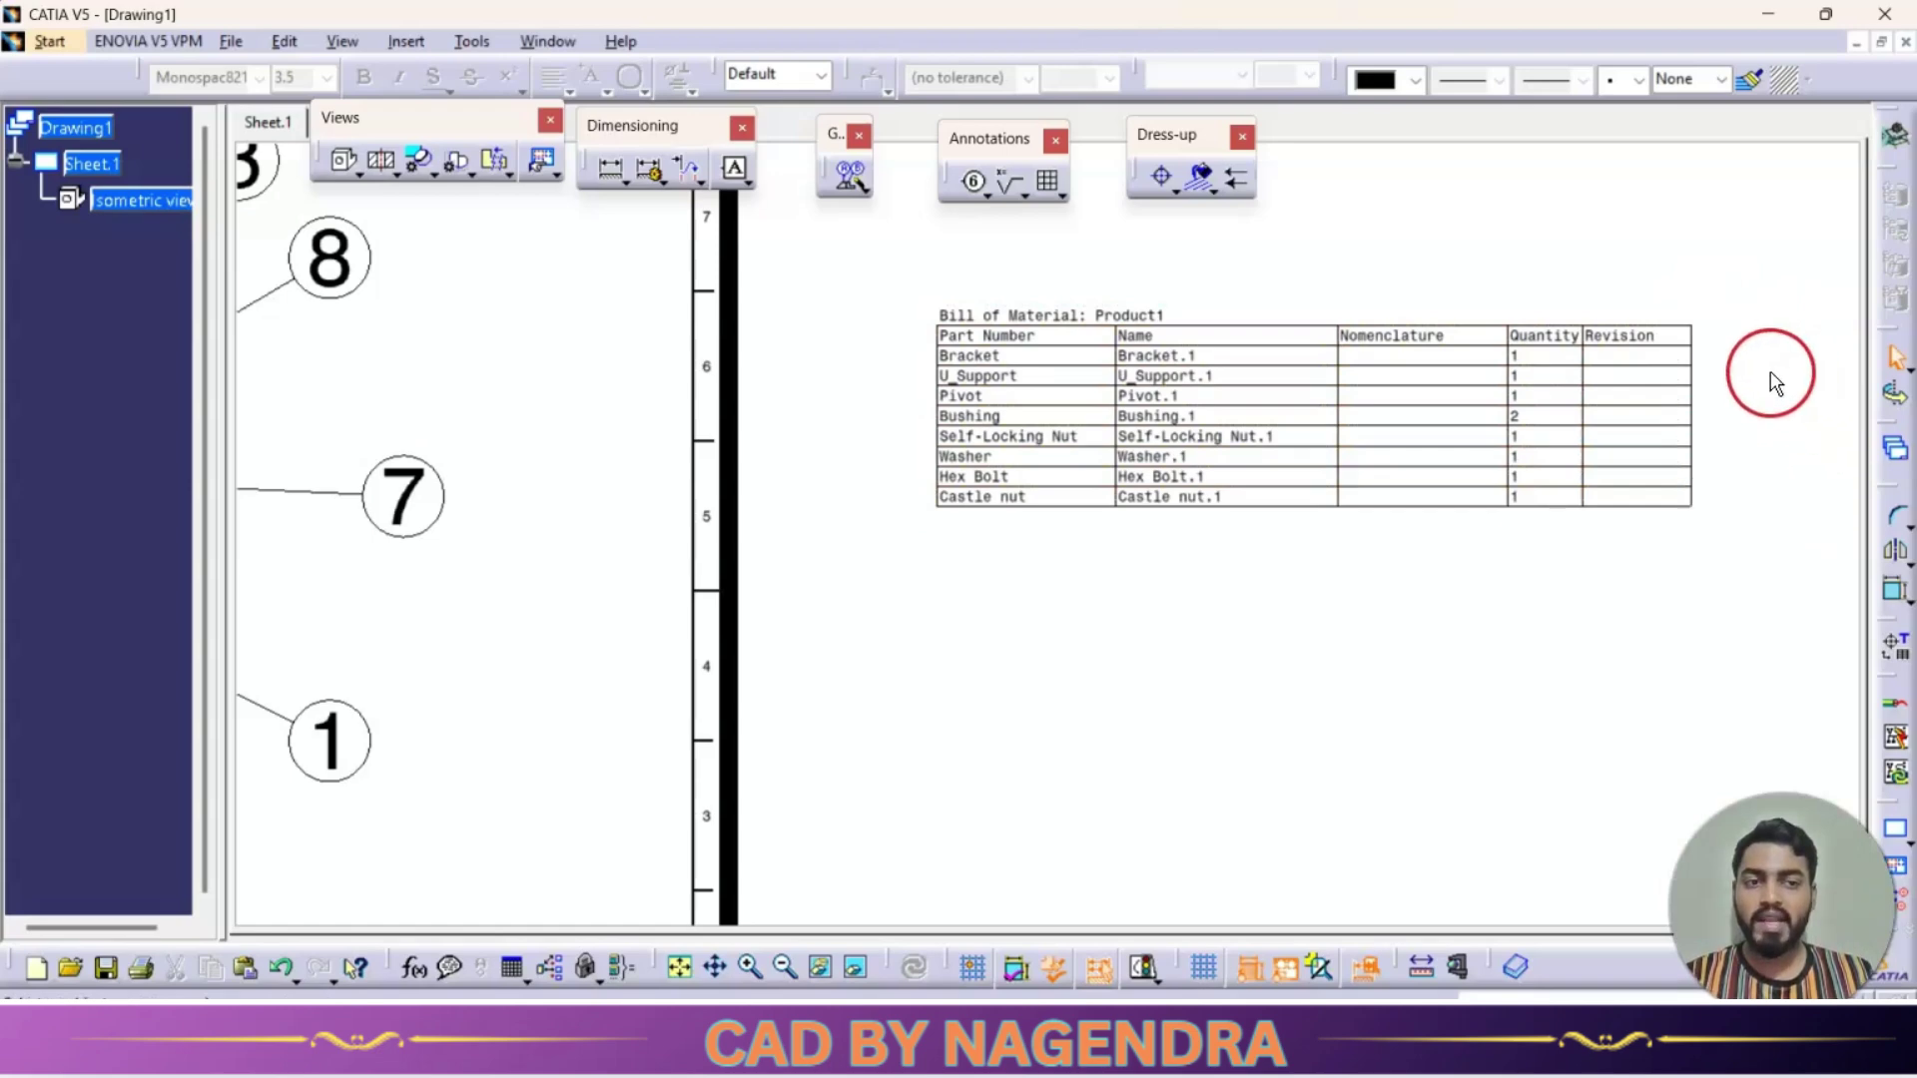
pyautogui.moveTo(1451, 642)
pyautogui.mouseDown(button='middle')
pyautogui.moveTo(1245, 552)
pyautogui.moveTo(1189, 629)
pyautogui.moveTo(1241, 581)
pyautogui.moveTo(1241, 620)
pyautogui.mouseUp(button='middle')
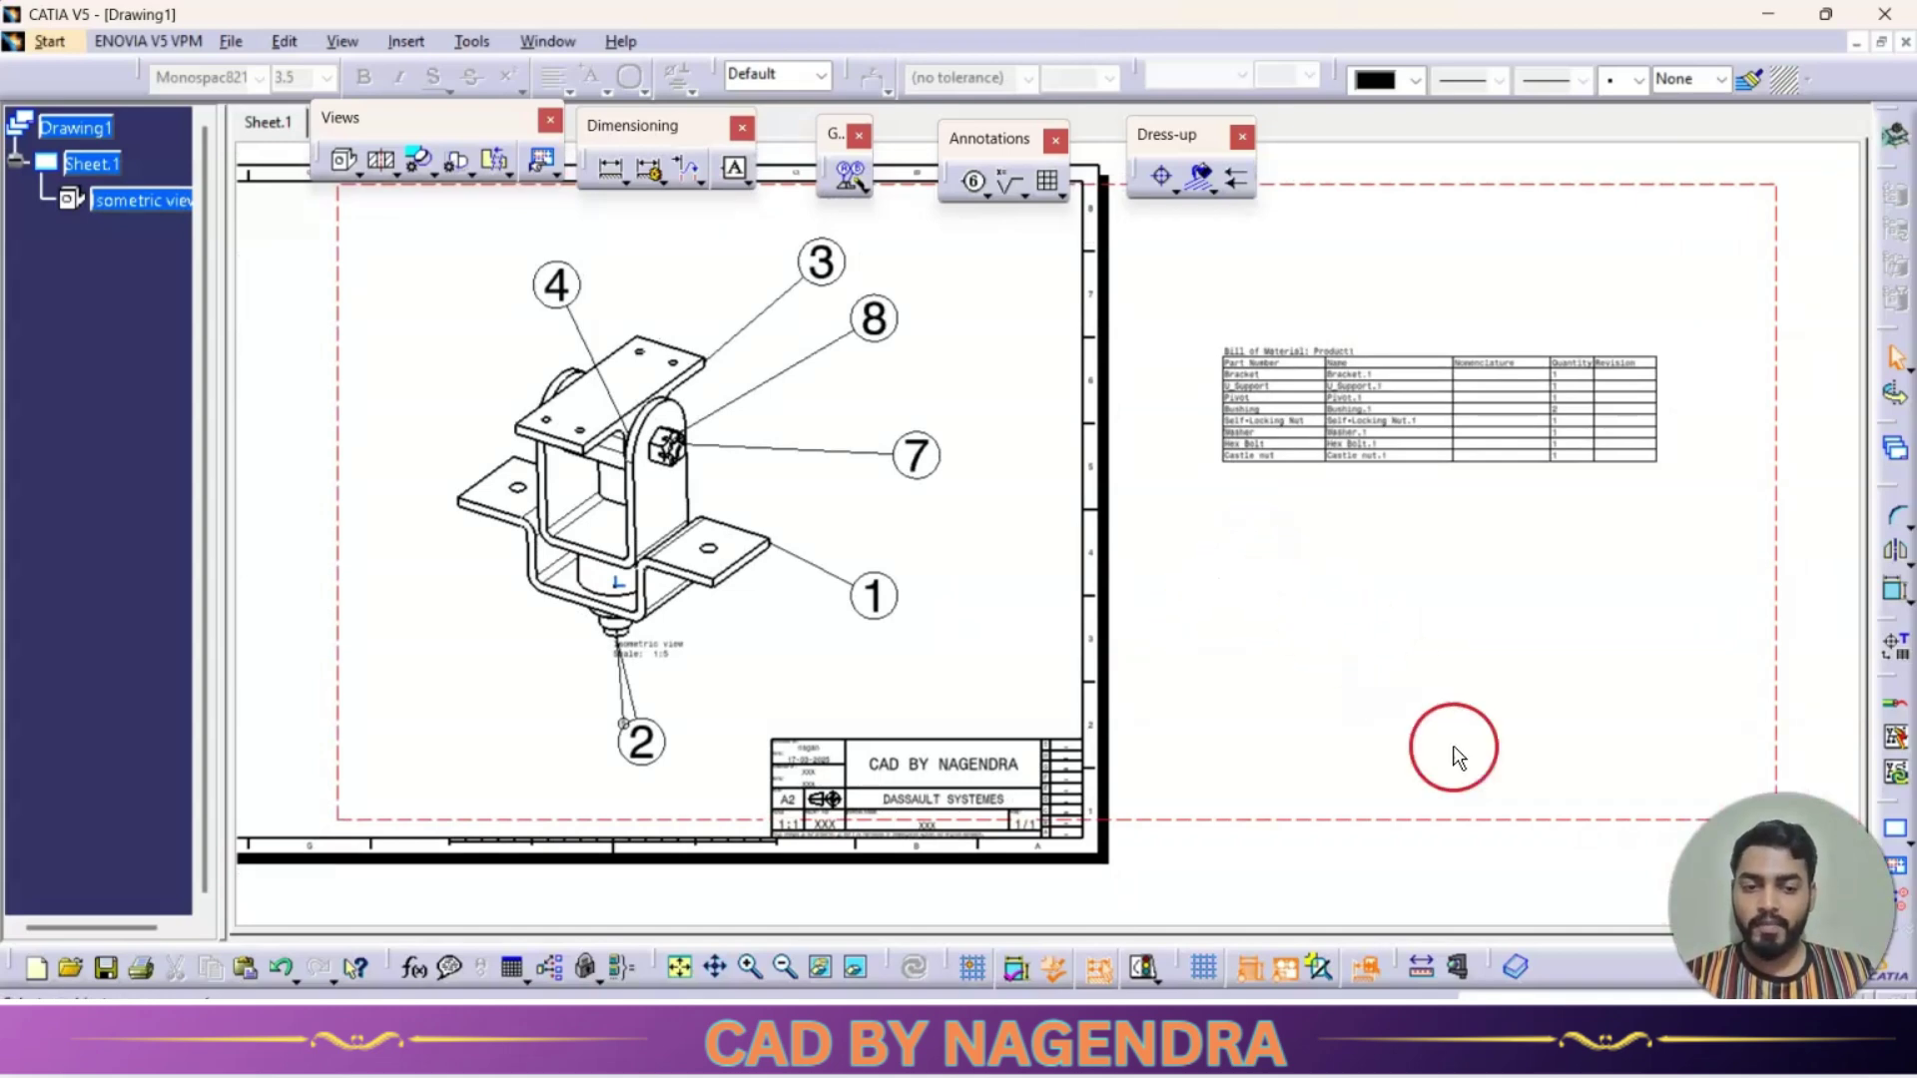
pyautogui.click(1398, 995)
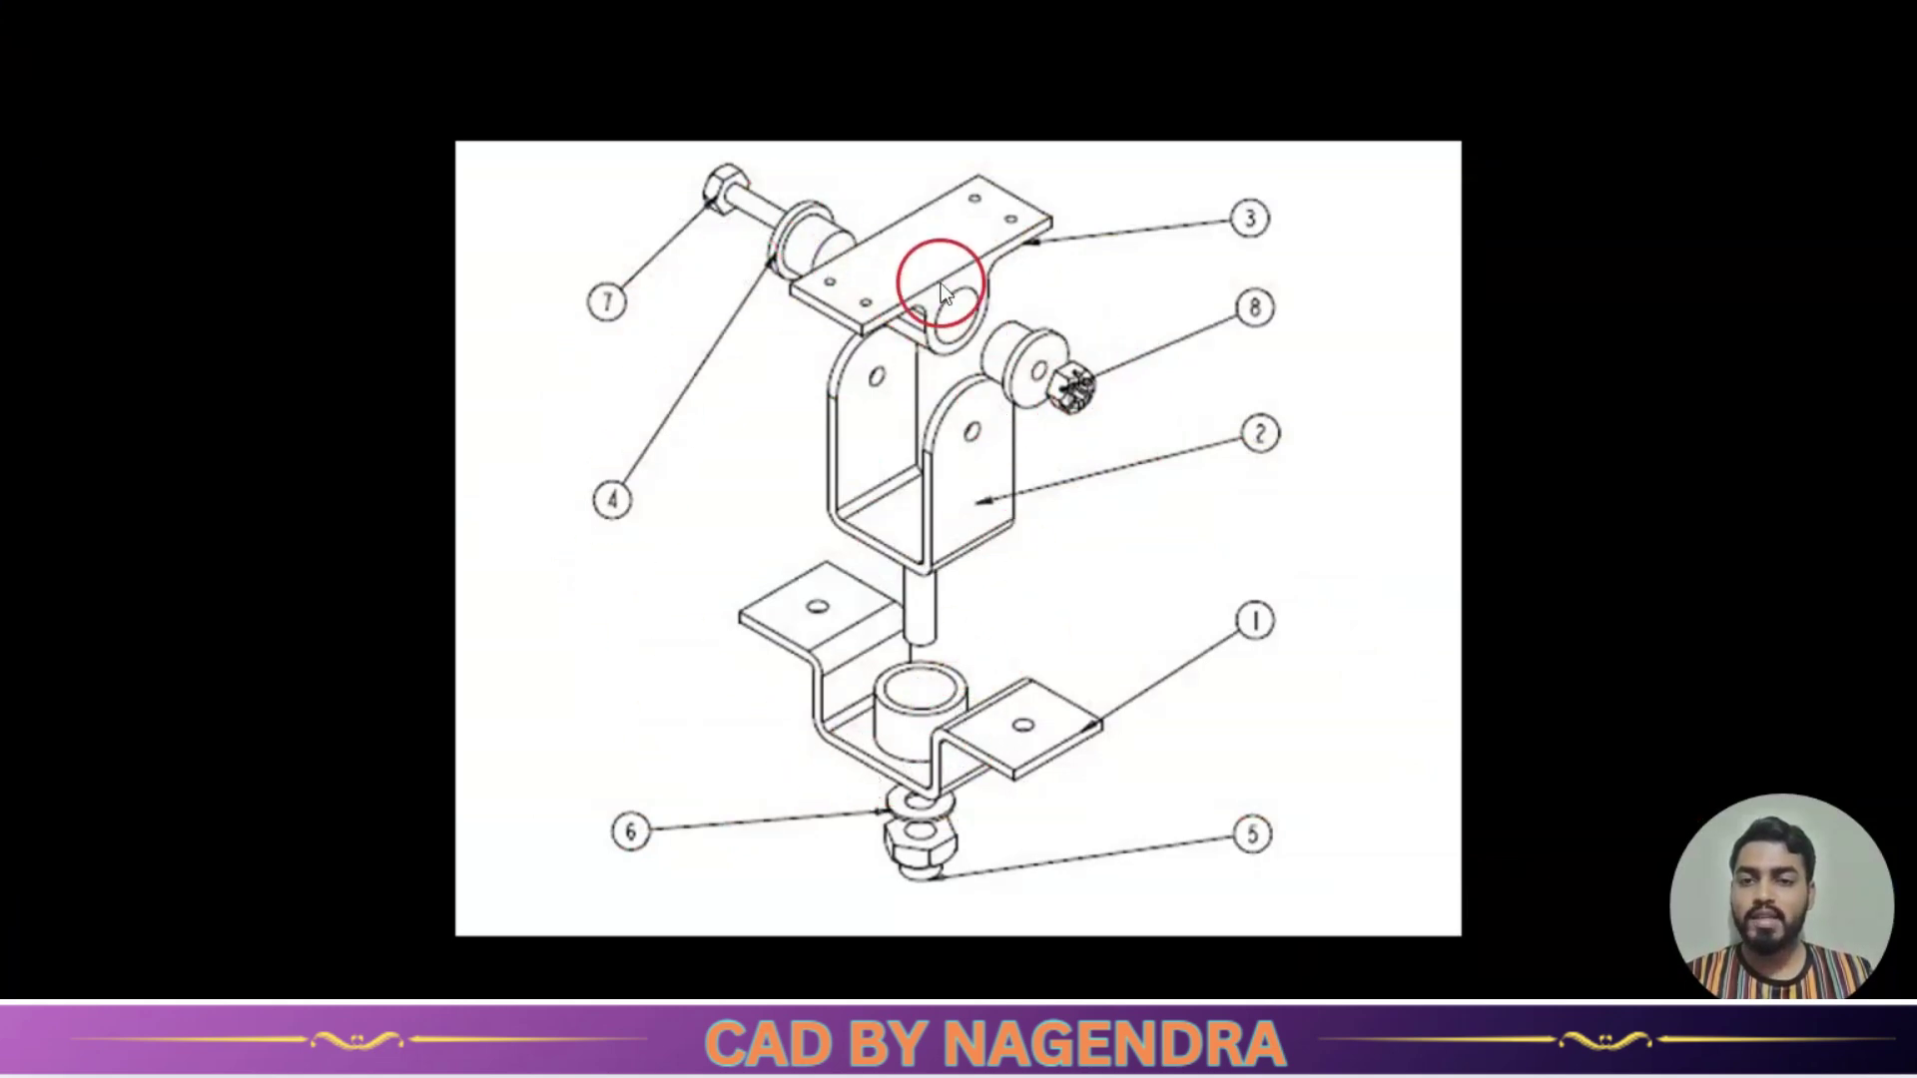
# Step: Compare the ballooned view with the exploded reference image, and explode the Shock.CATProduct assembly at all levels with type 3D
pyautogui.hotkey('alt', 'Tab')
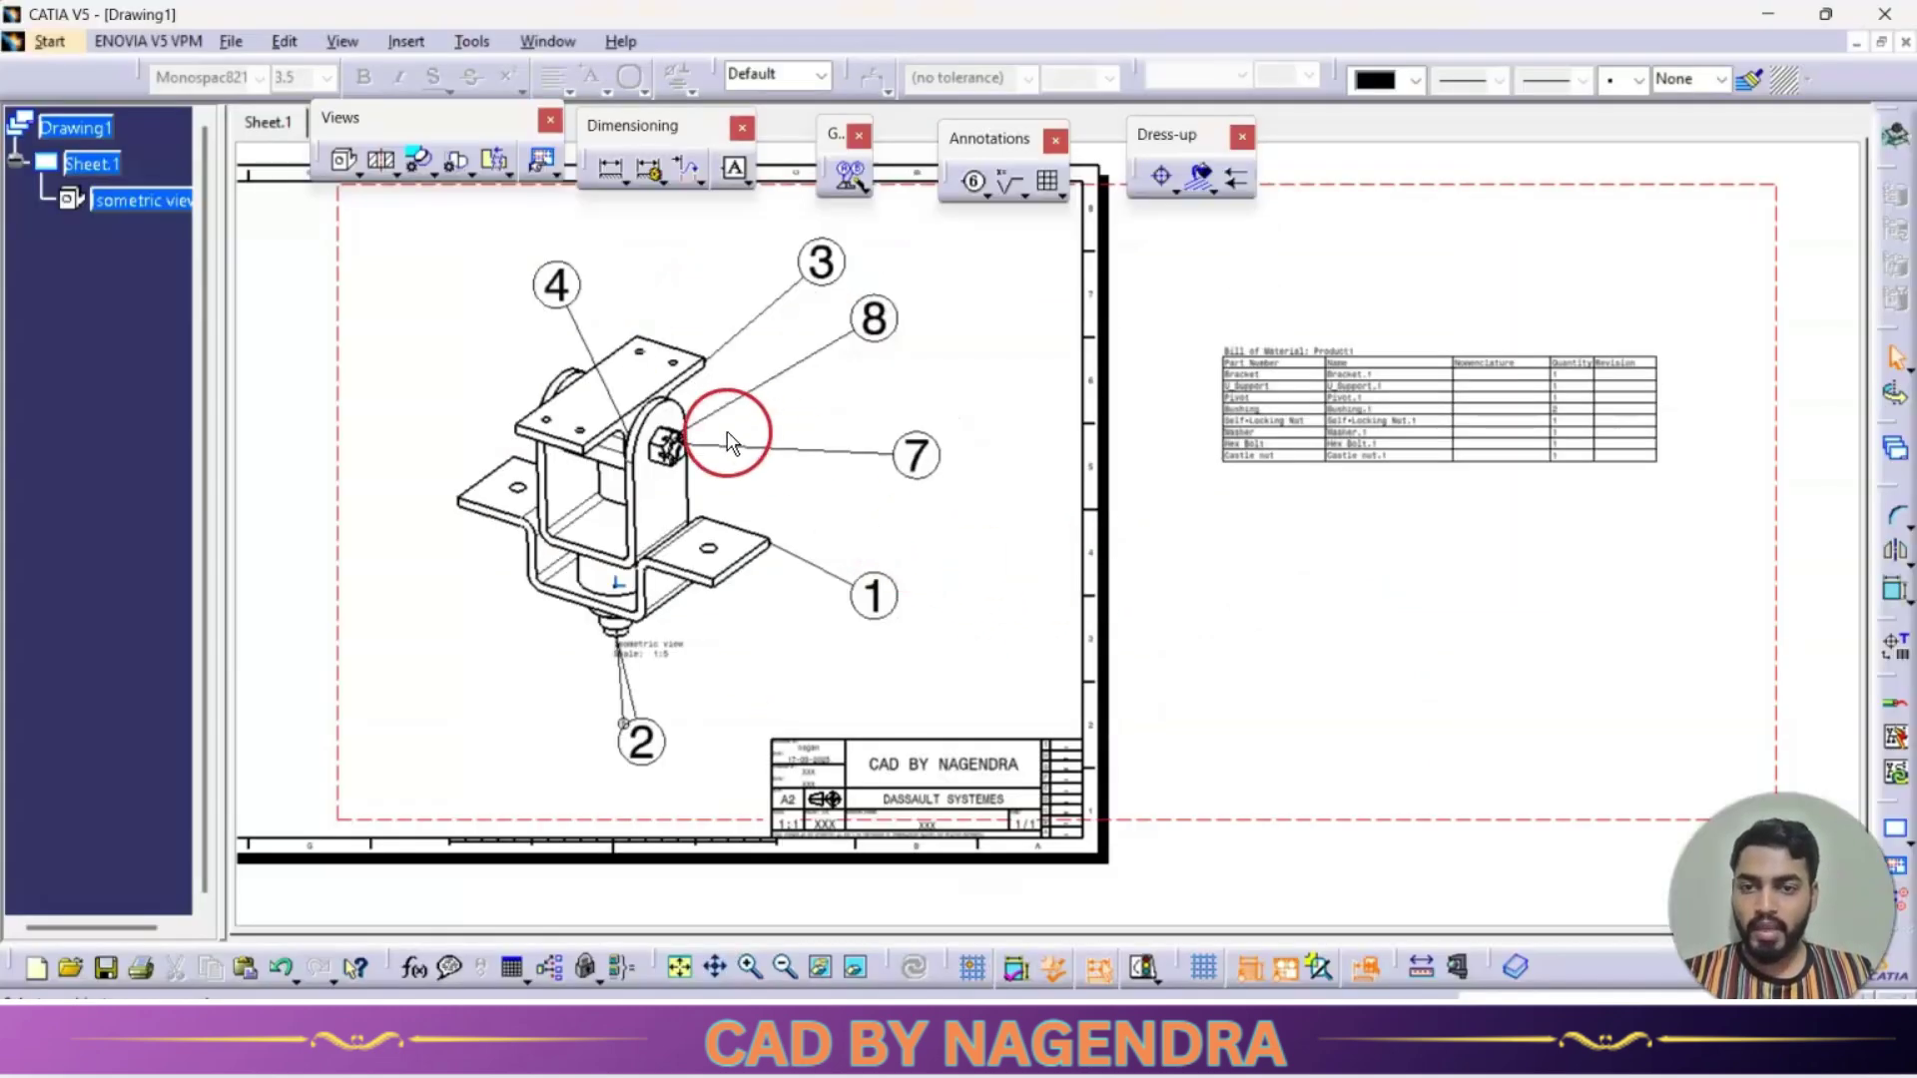
pyautogui.hotkey('alt', 'Tab')
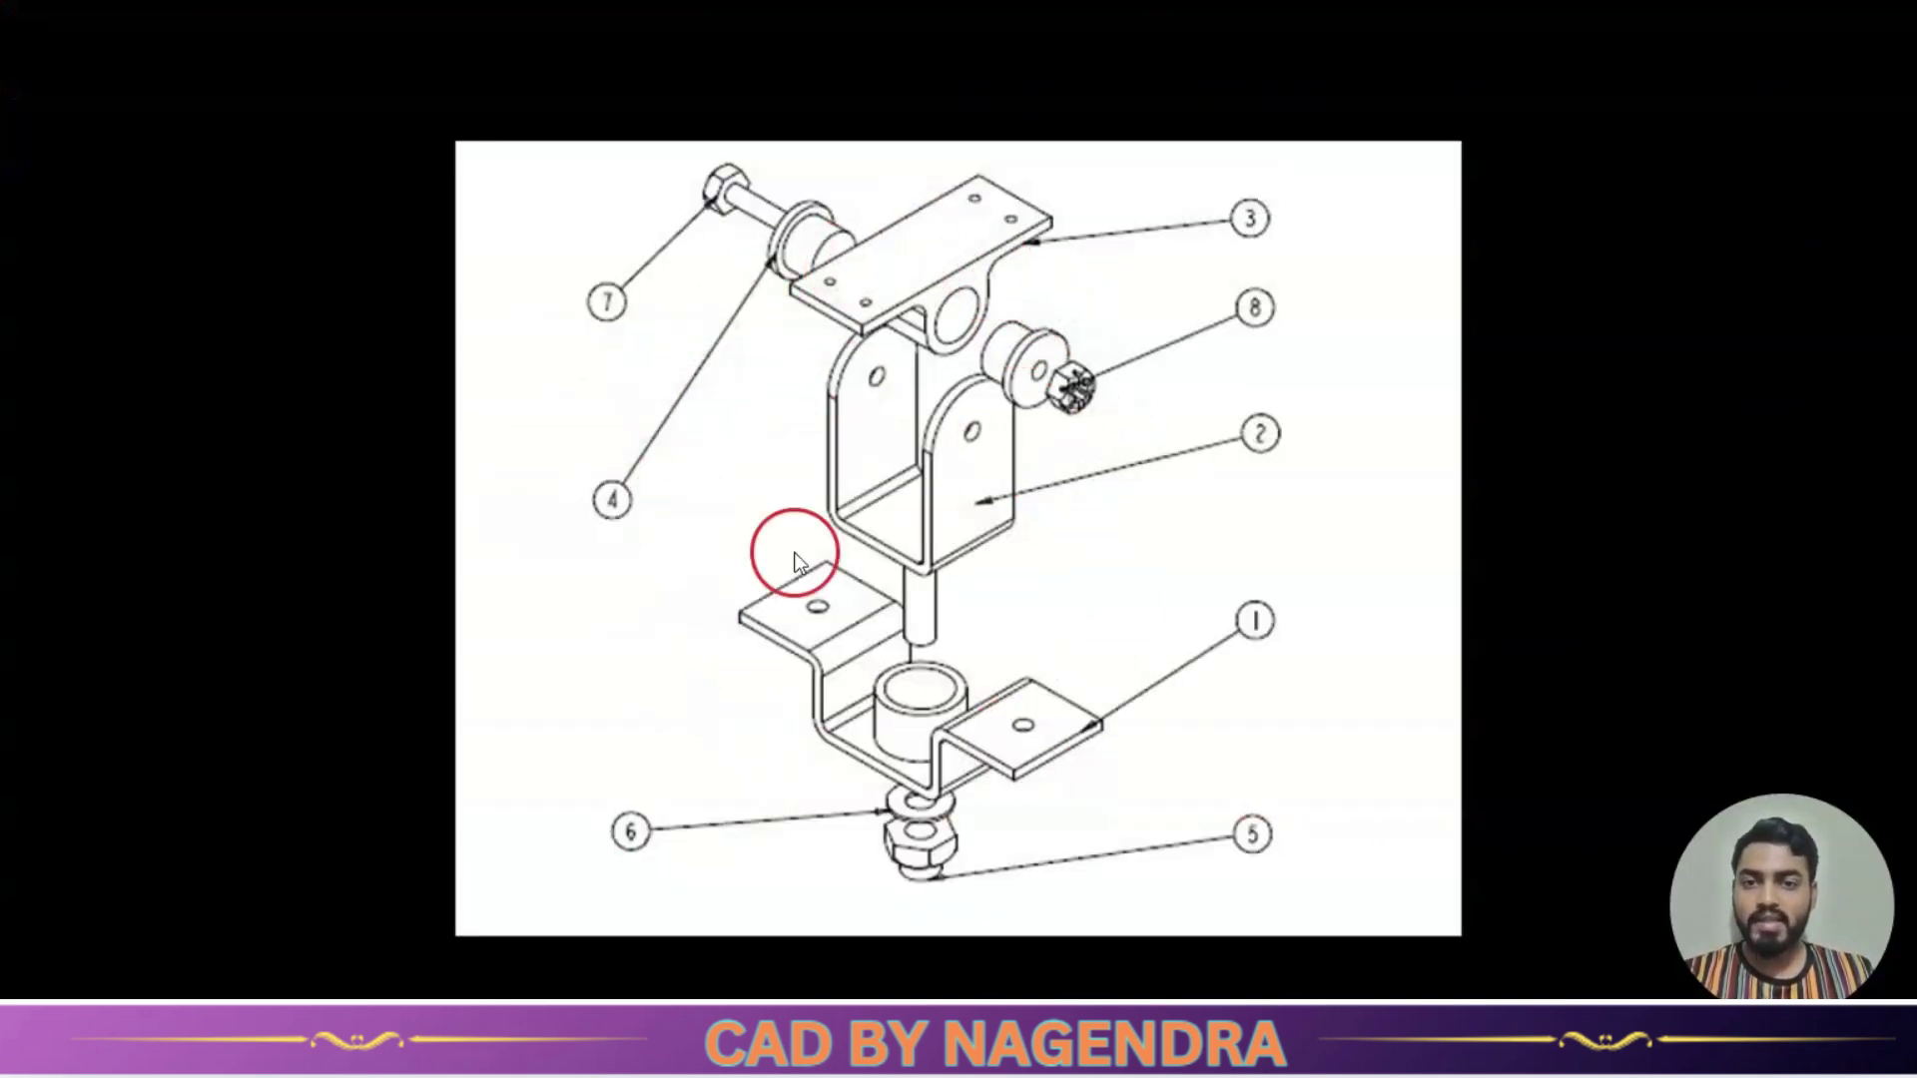
pyautogui.hotkey('alt', 'Tab')
pyautogui.click(547, 40)
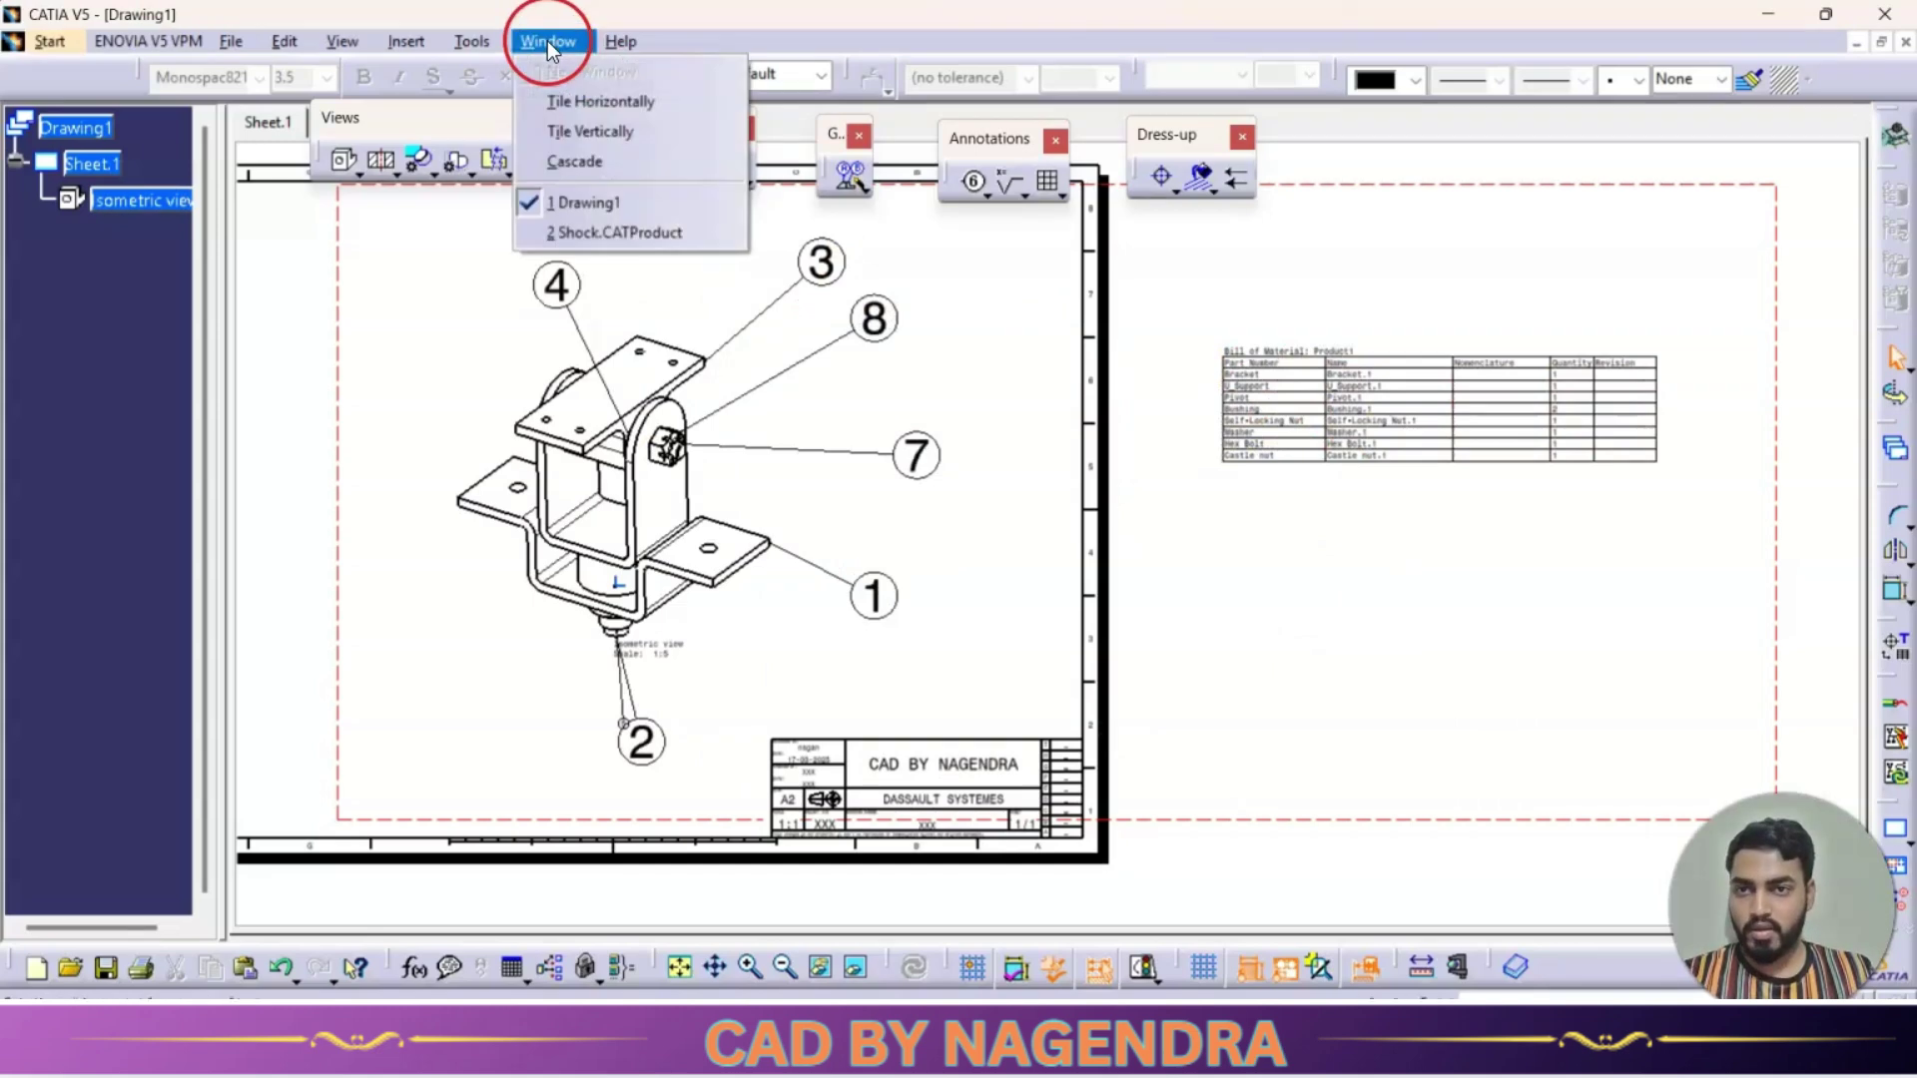
pyautogui.click(617, 231)
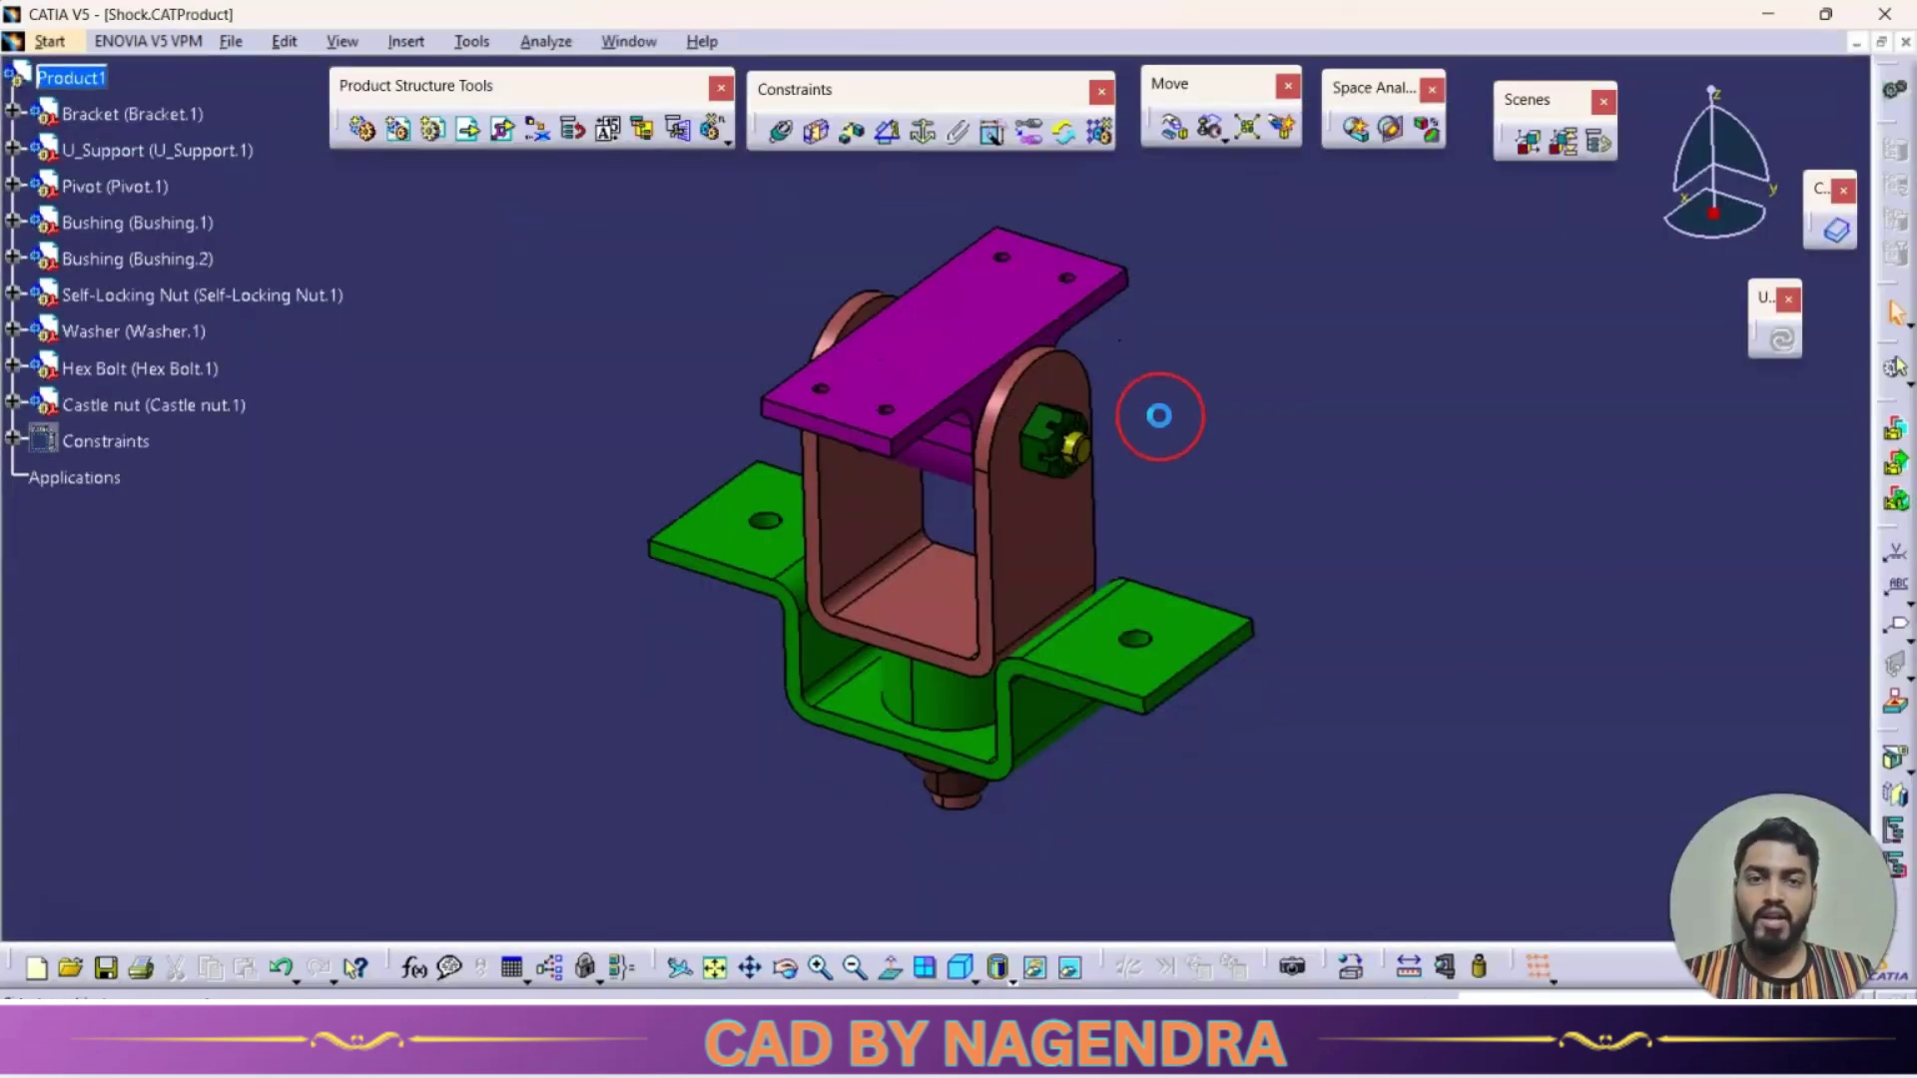
pyautogui.click(1250, 138)
pyautogui.click(1637, 534)
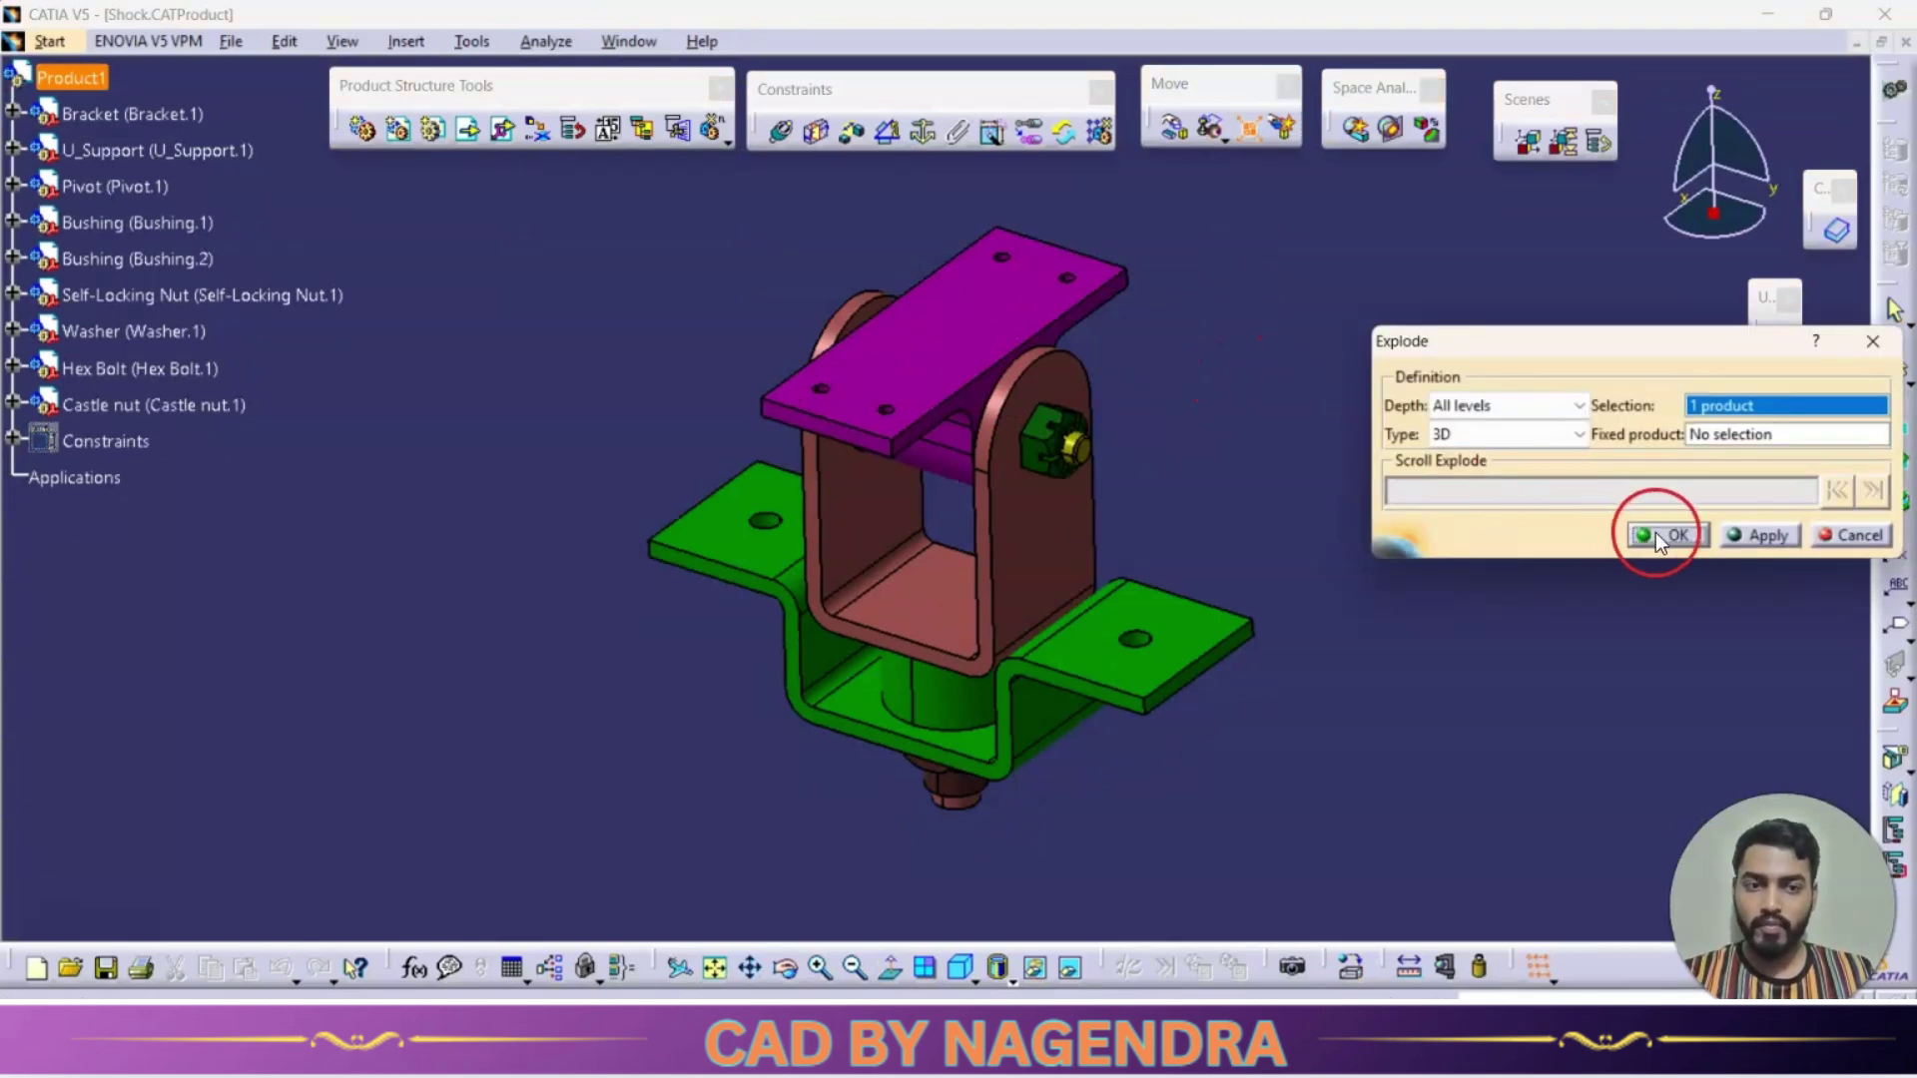
pyautogui.click(984, 576)
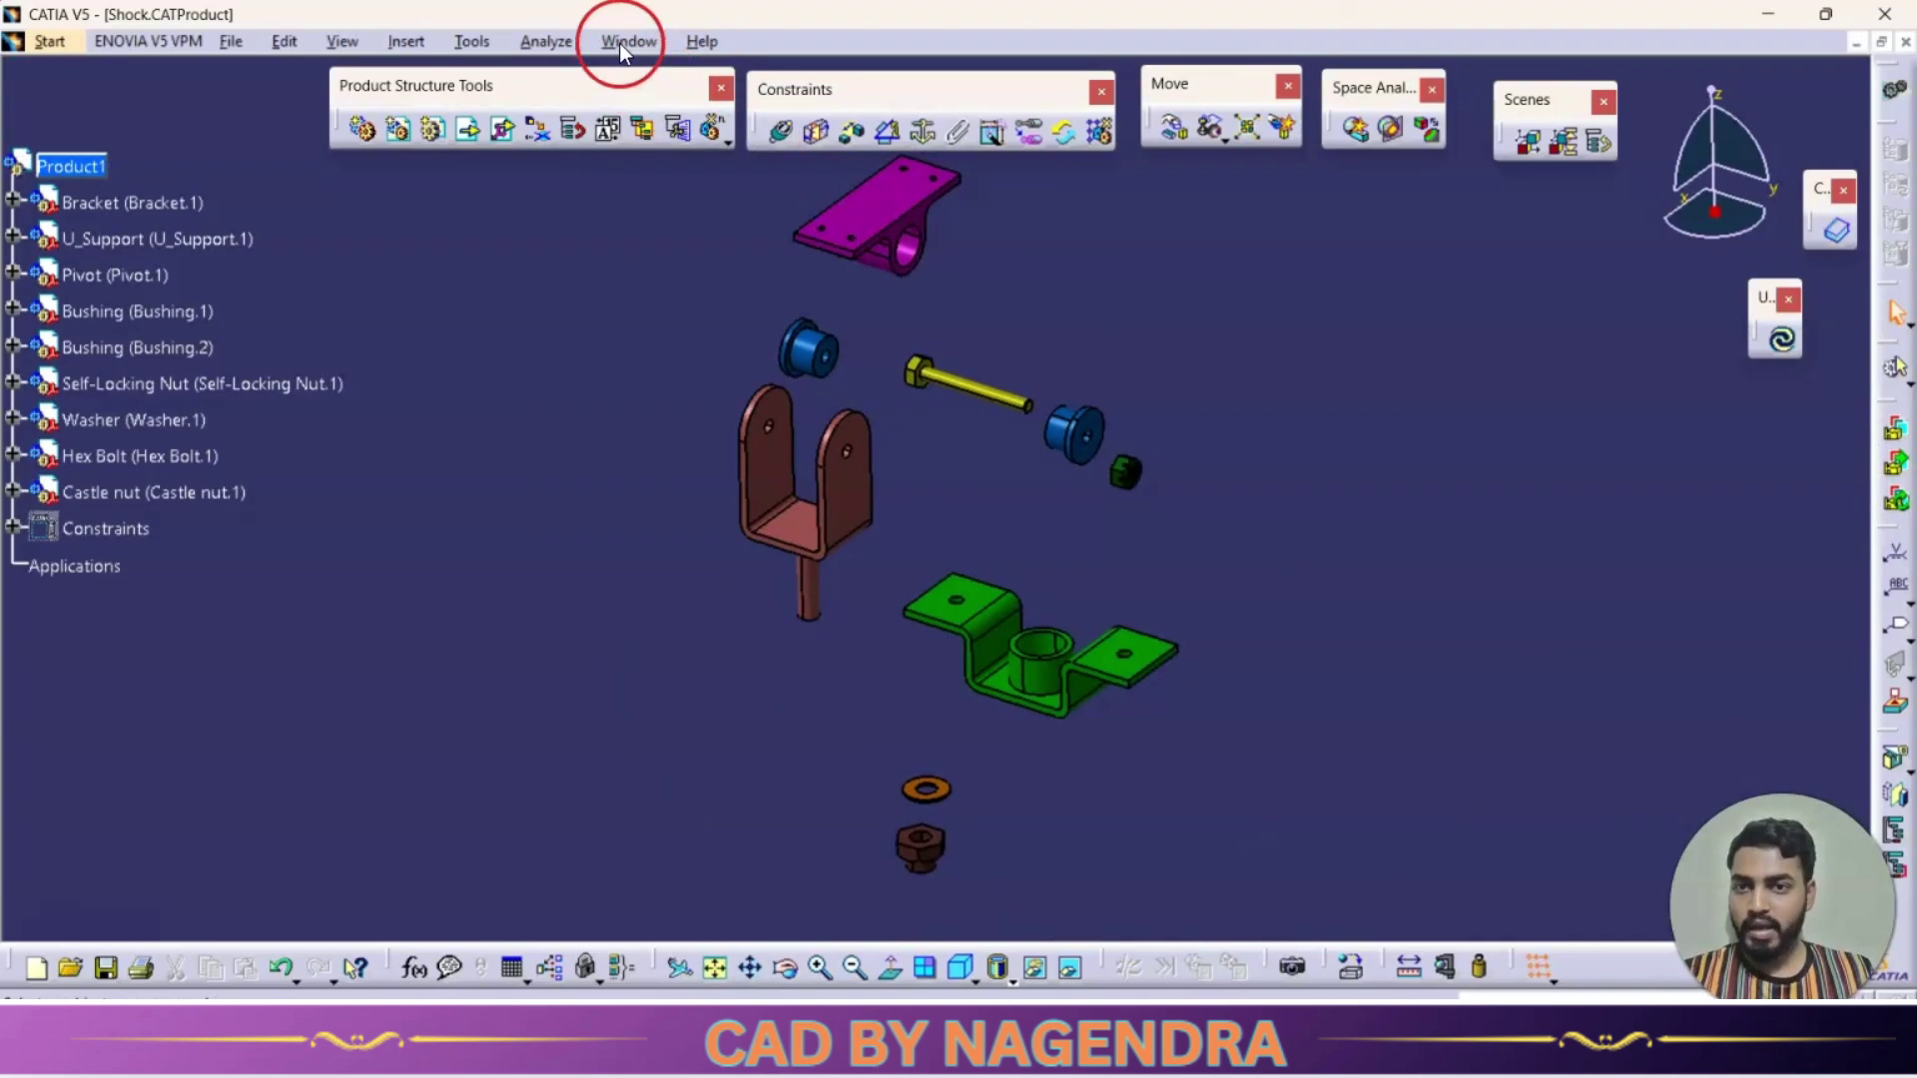
# Step: Switch to Drawing1 and update the isometric view to show the exploded assembly
pyautogui.click(619, 44)
pyautogui.click(681, 197)
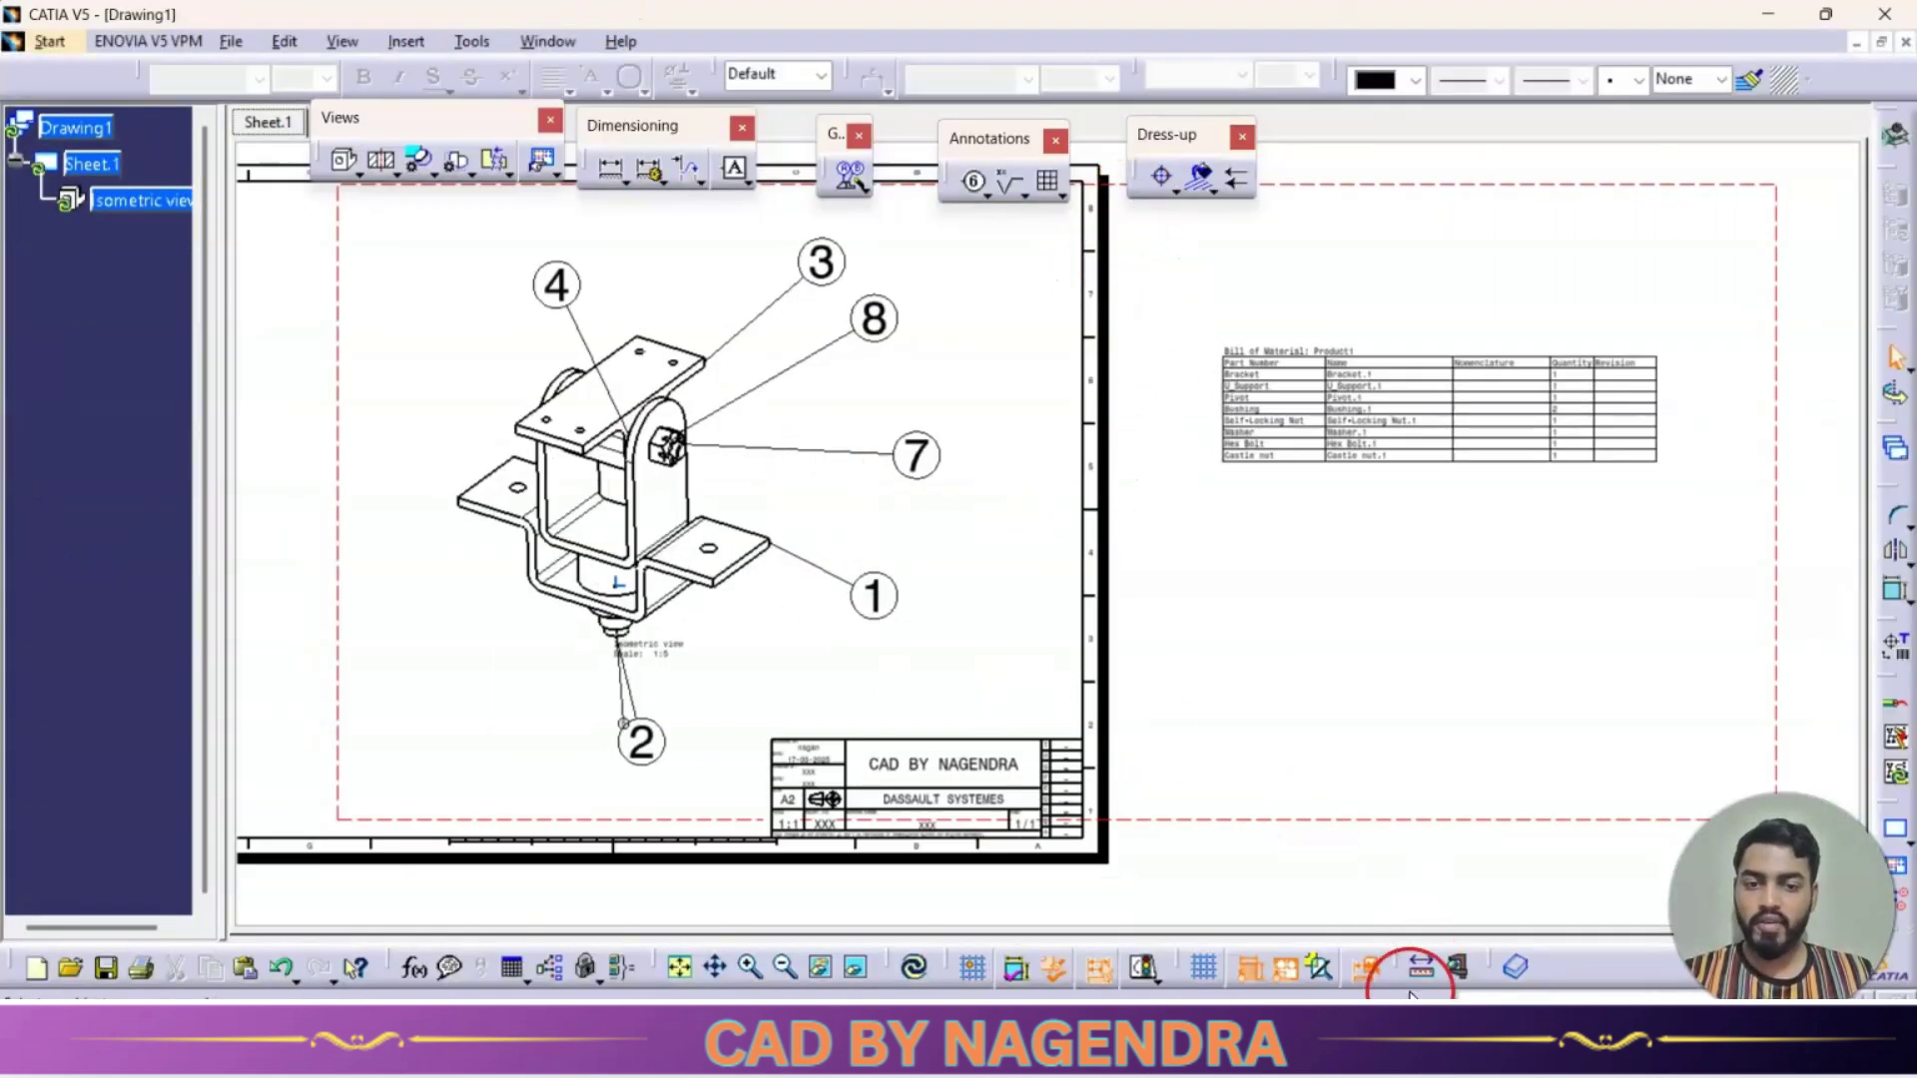
pyautogui.click(914, 966)
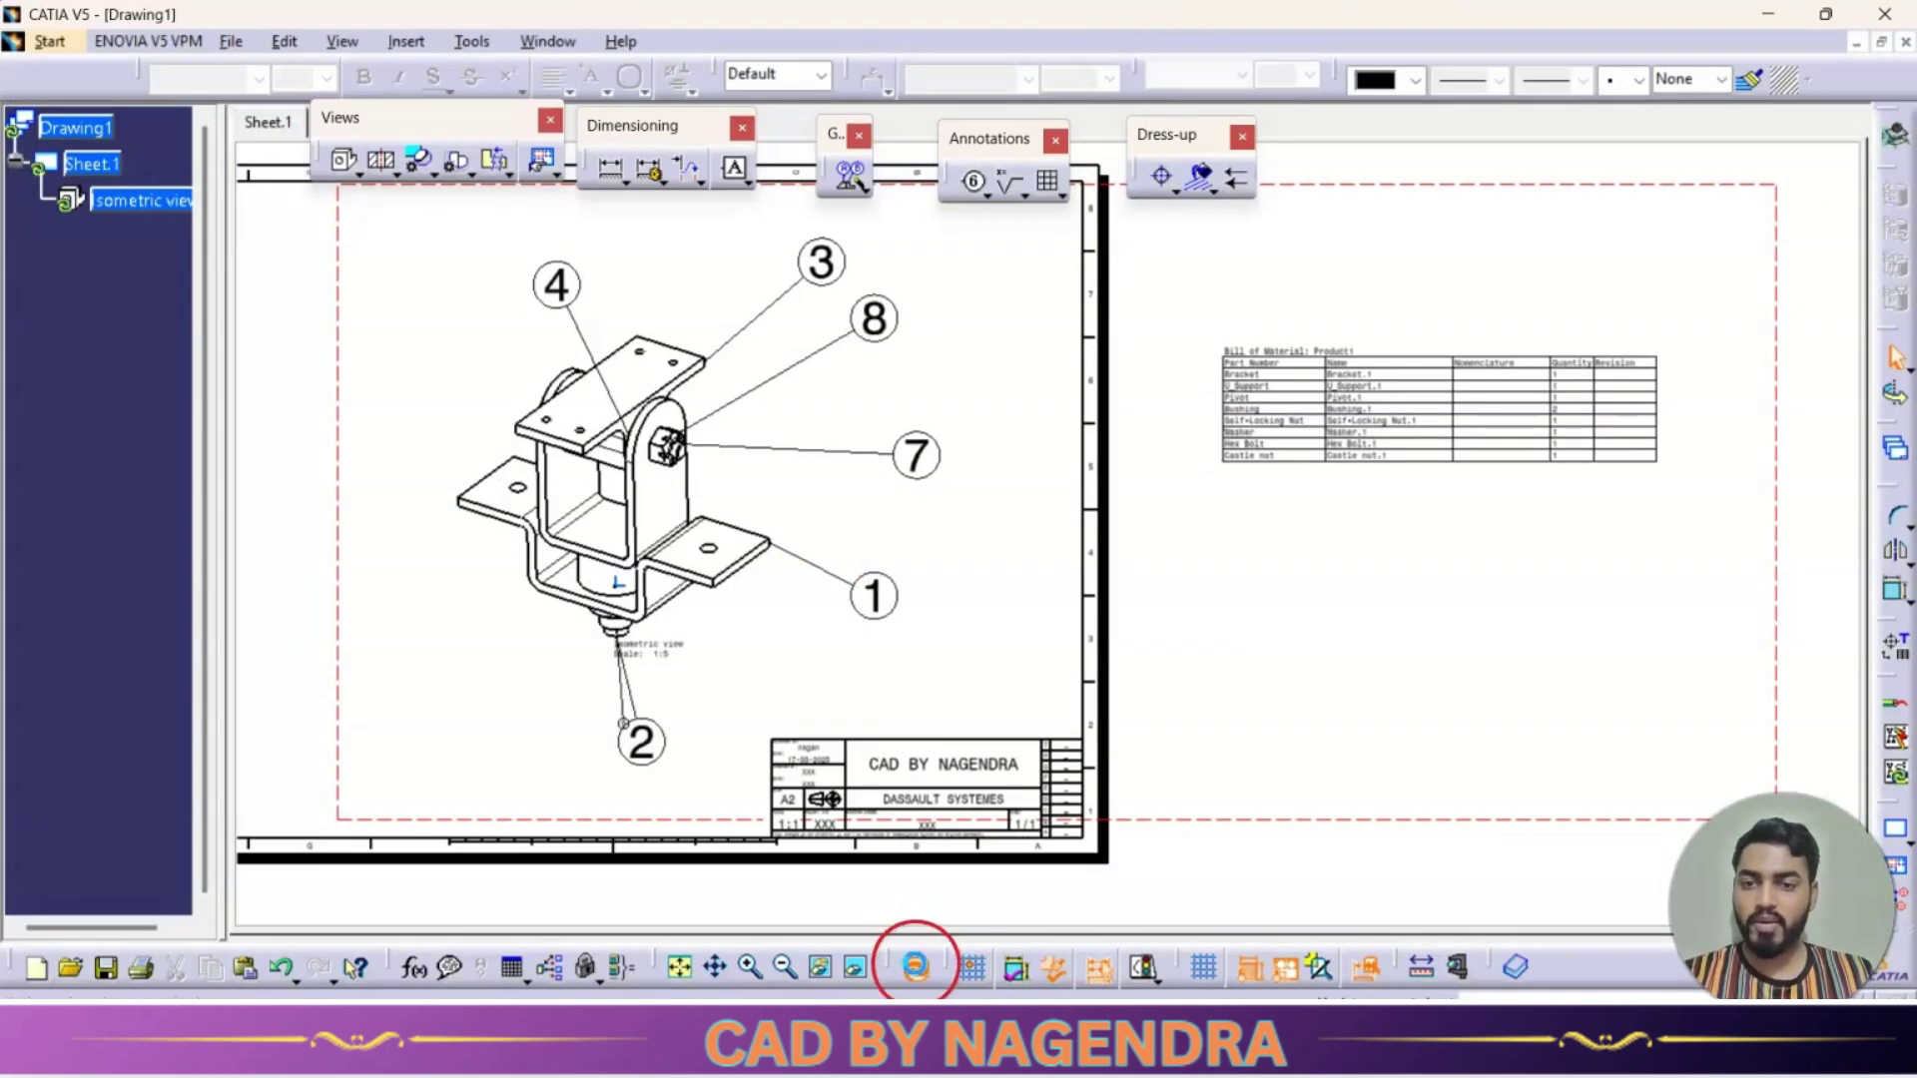
pyautogui.keyDown('ctrl'); pyautogui.moveTo(964, 544); pyautogui.dragTo(793, 599, button='middle'); pyautogui.keyUp('ctrl')
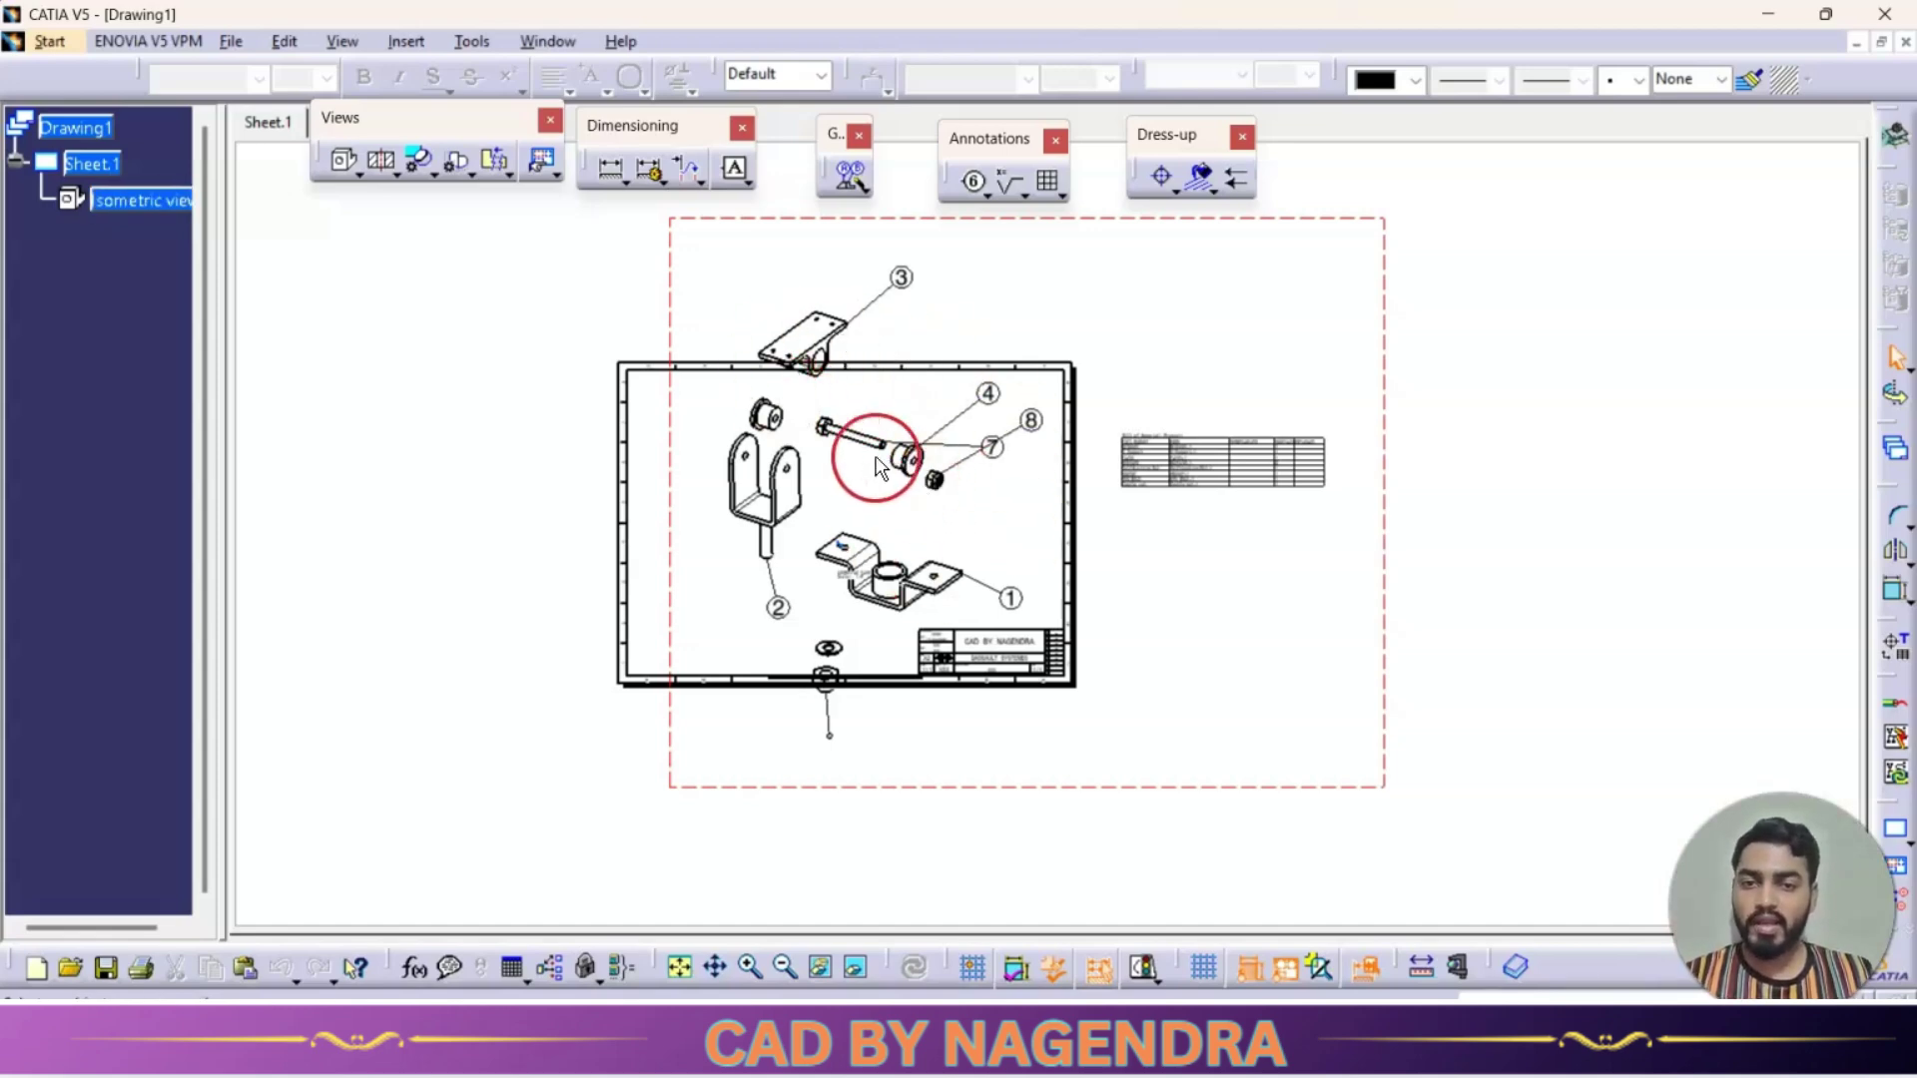
pyautogui.click(867, 576)
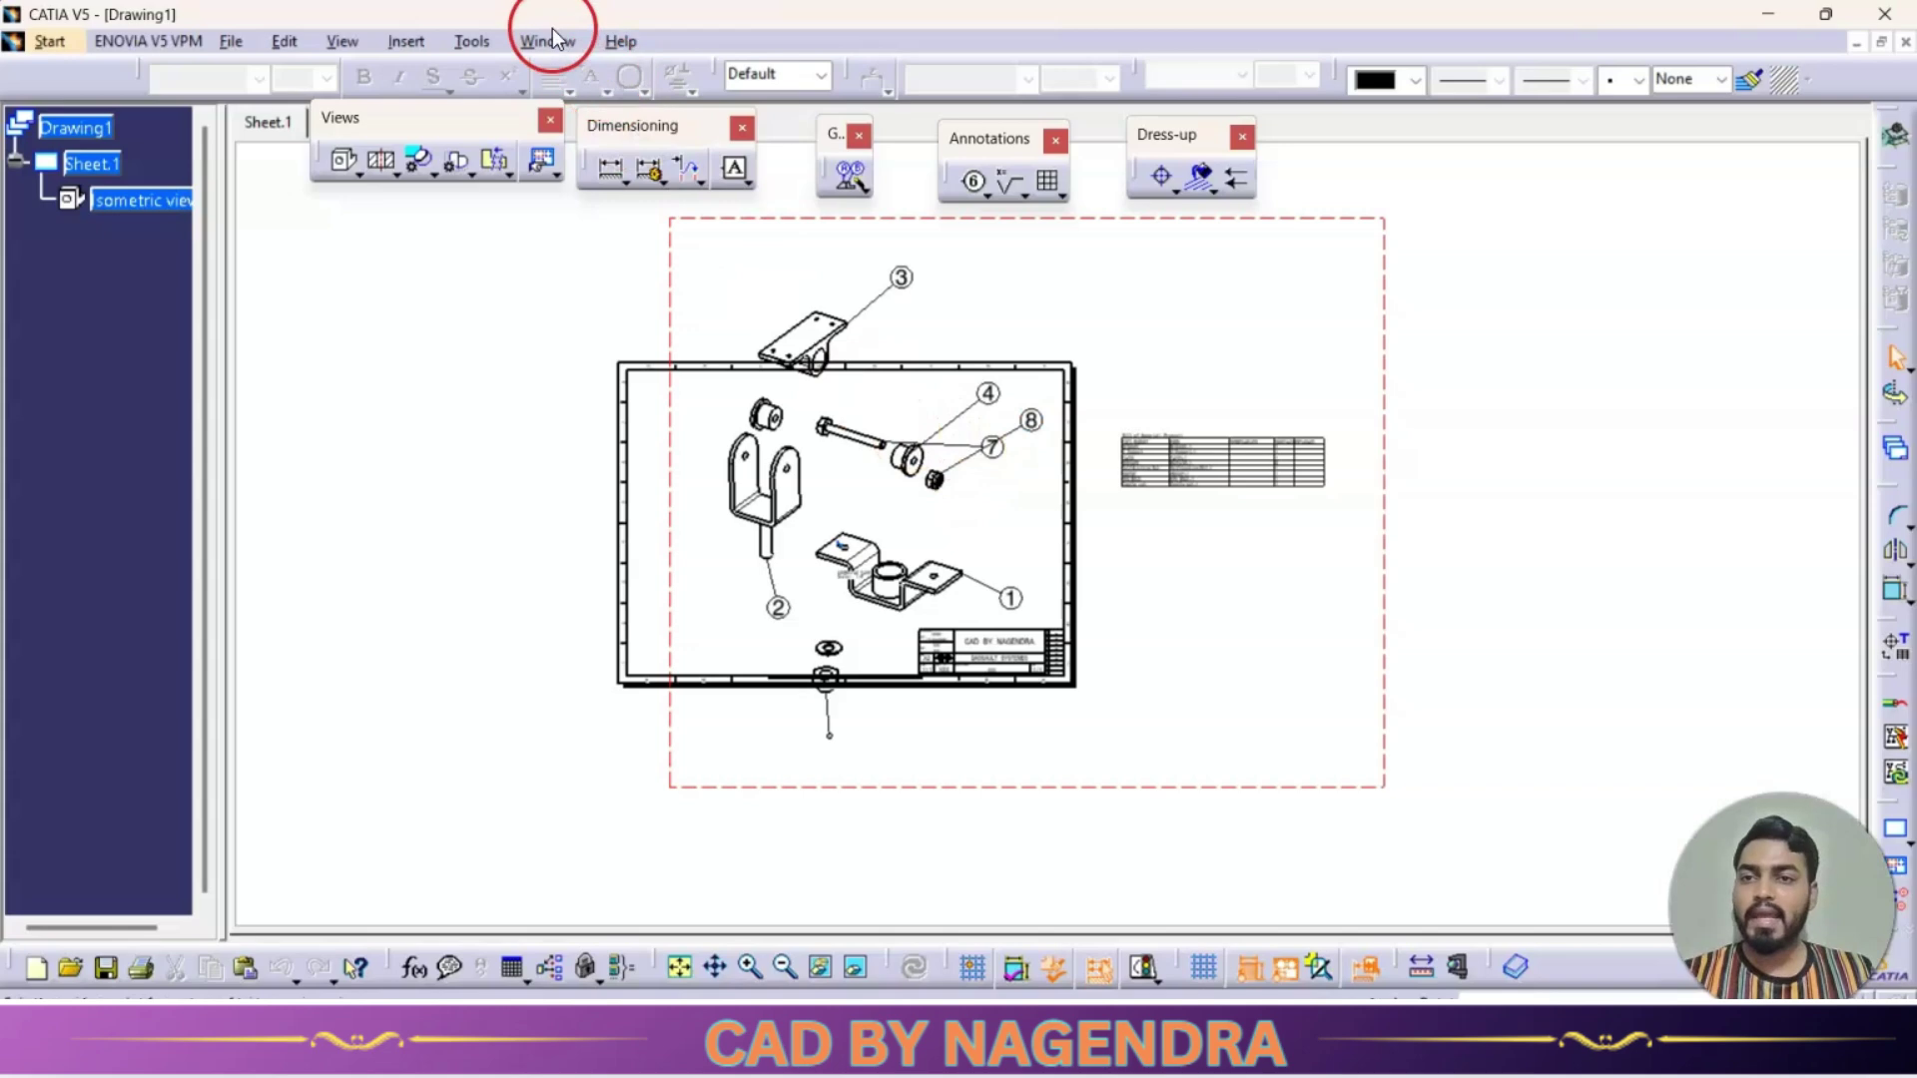
# Step: Check the reassembled Shock.CATProduct and update the isometric view in Drawing1 to its assembled state
pyautogui.click(548, 41)
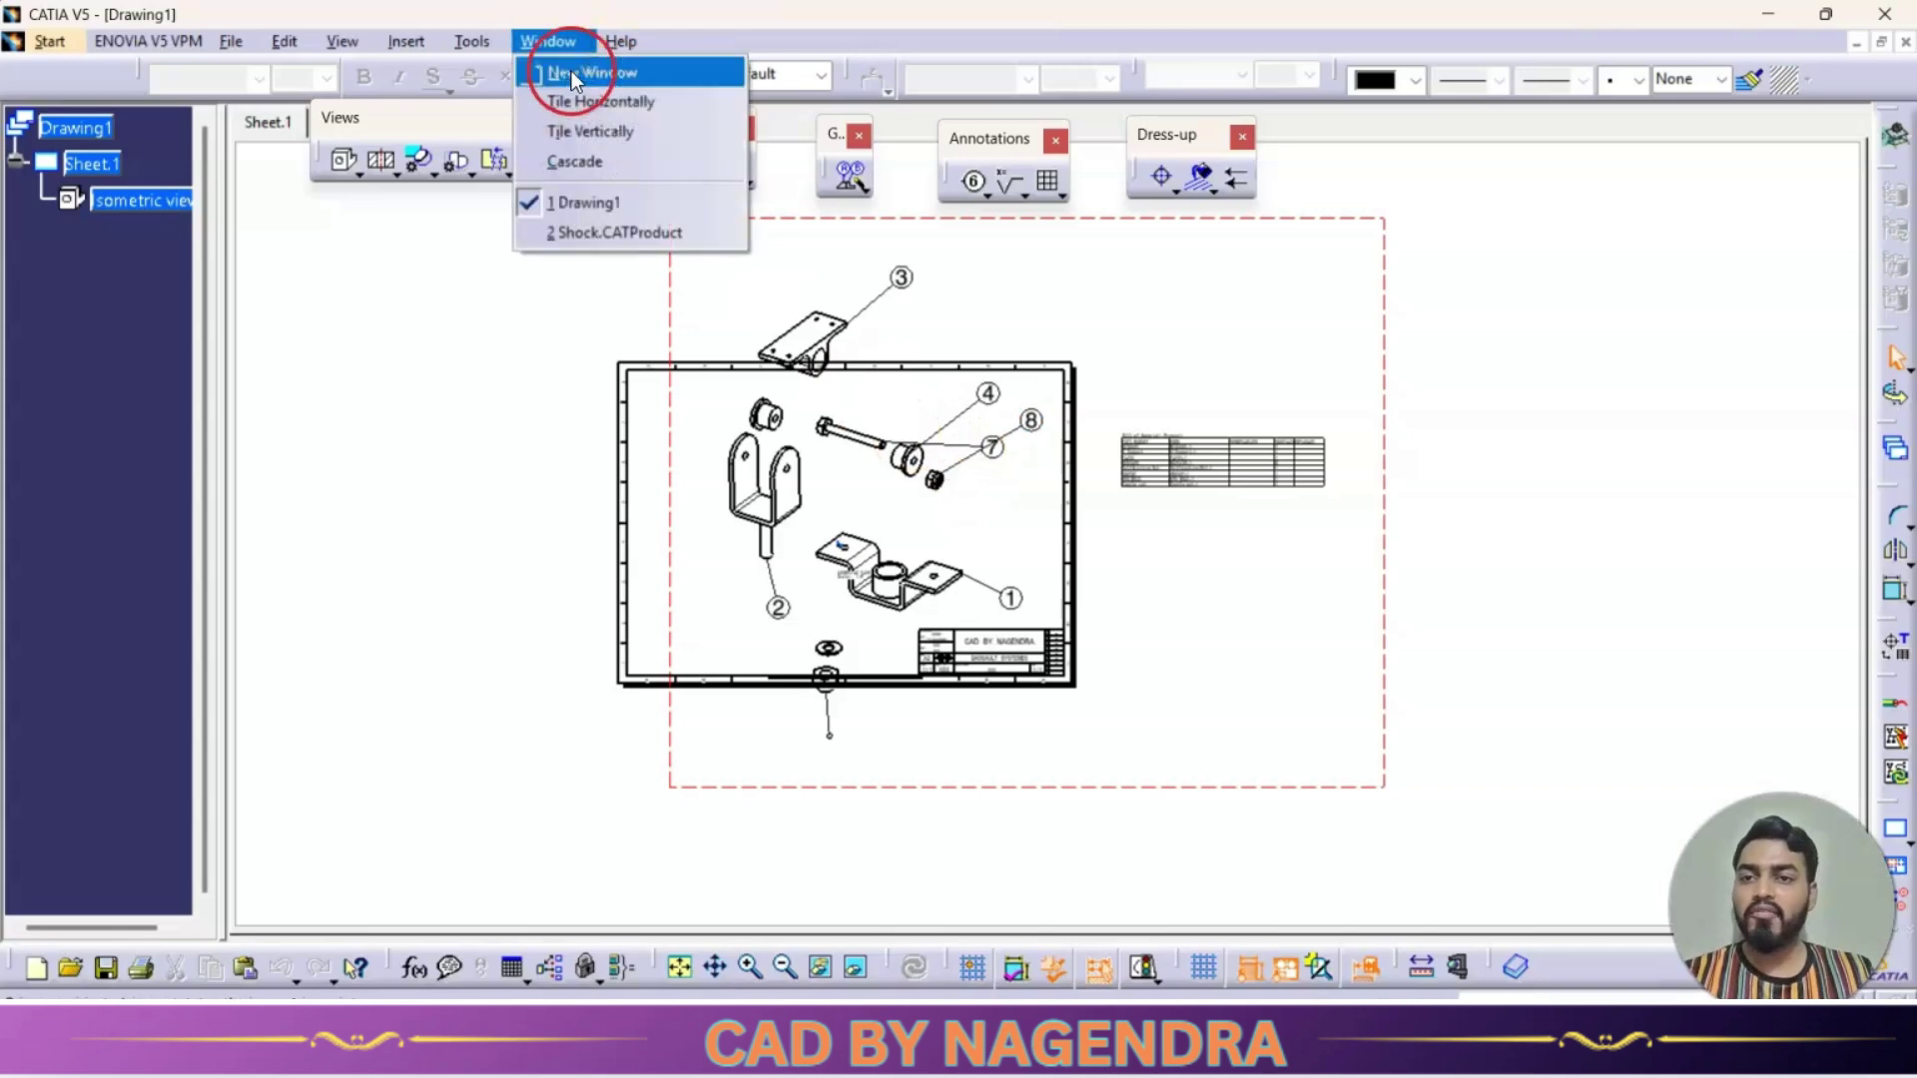
pyautogui.click(634, 230)
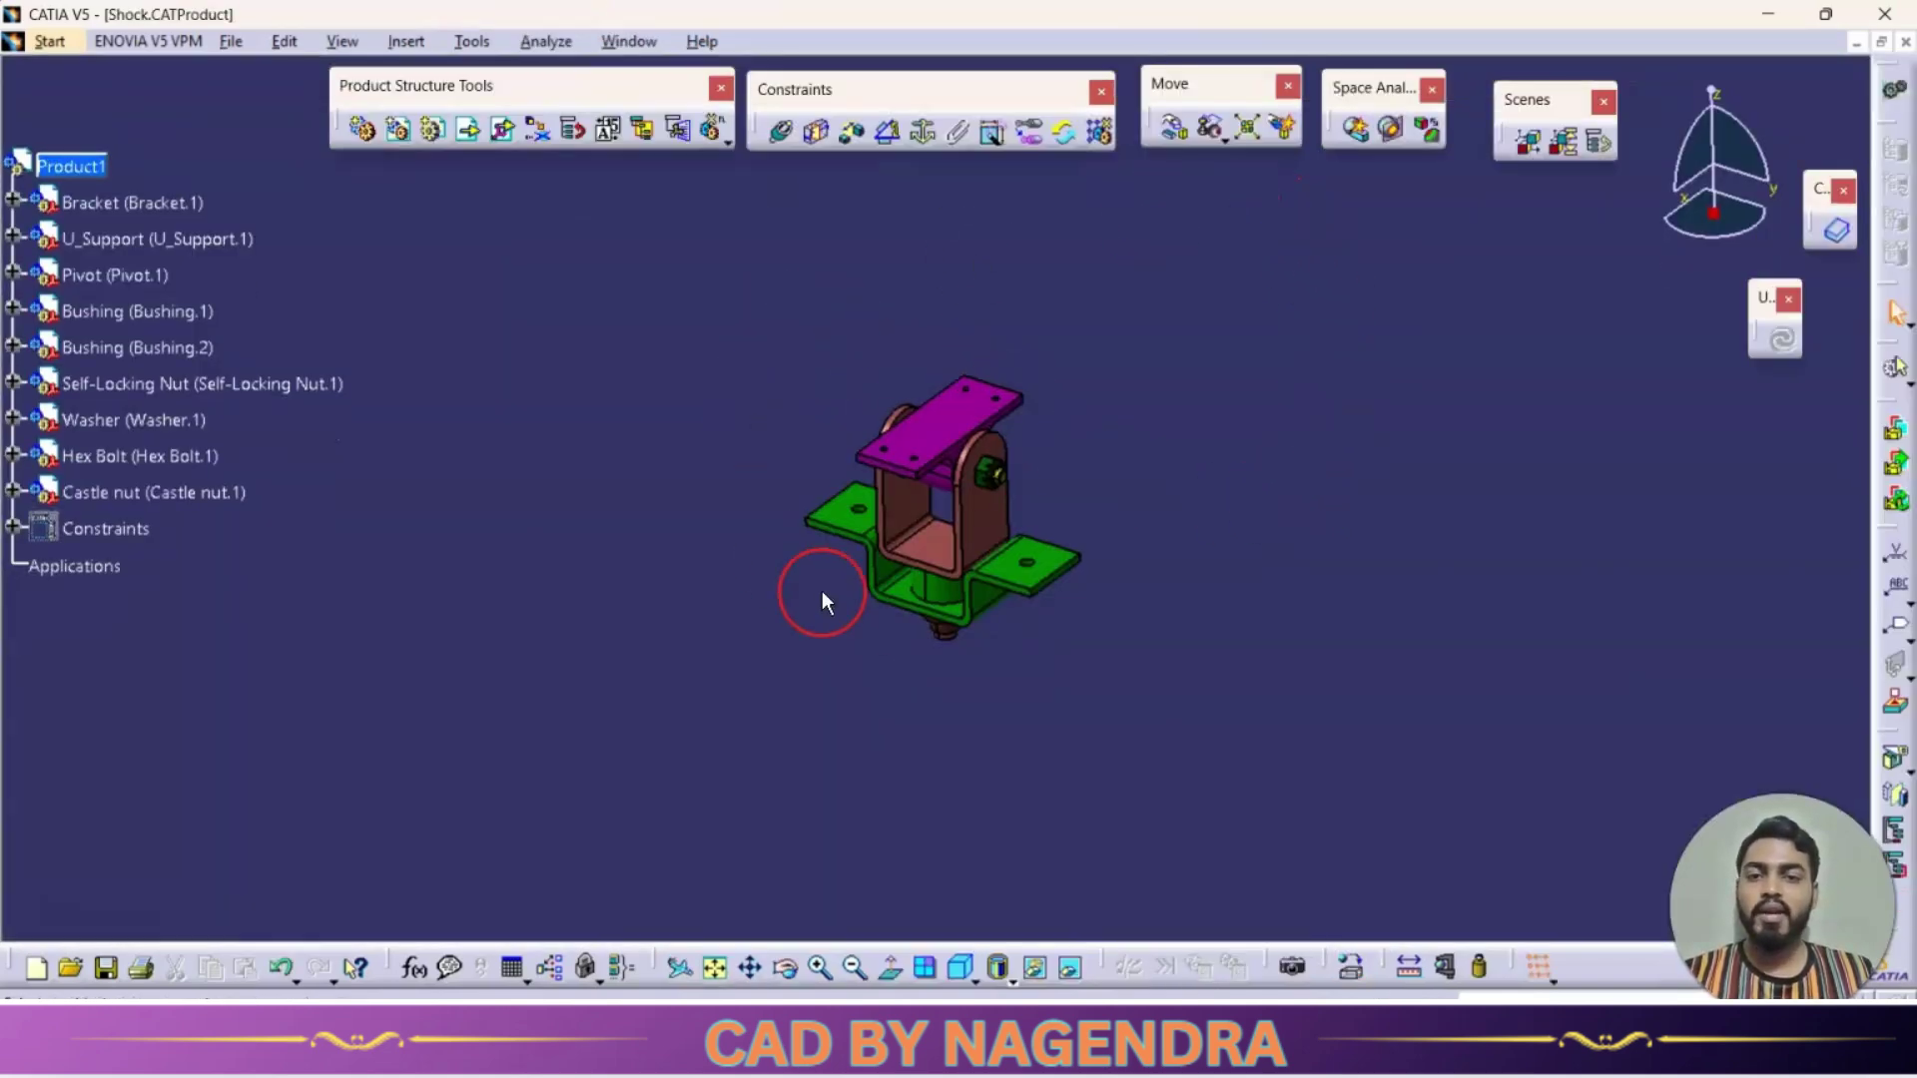
pyautogui.click(1248, 128)
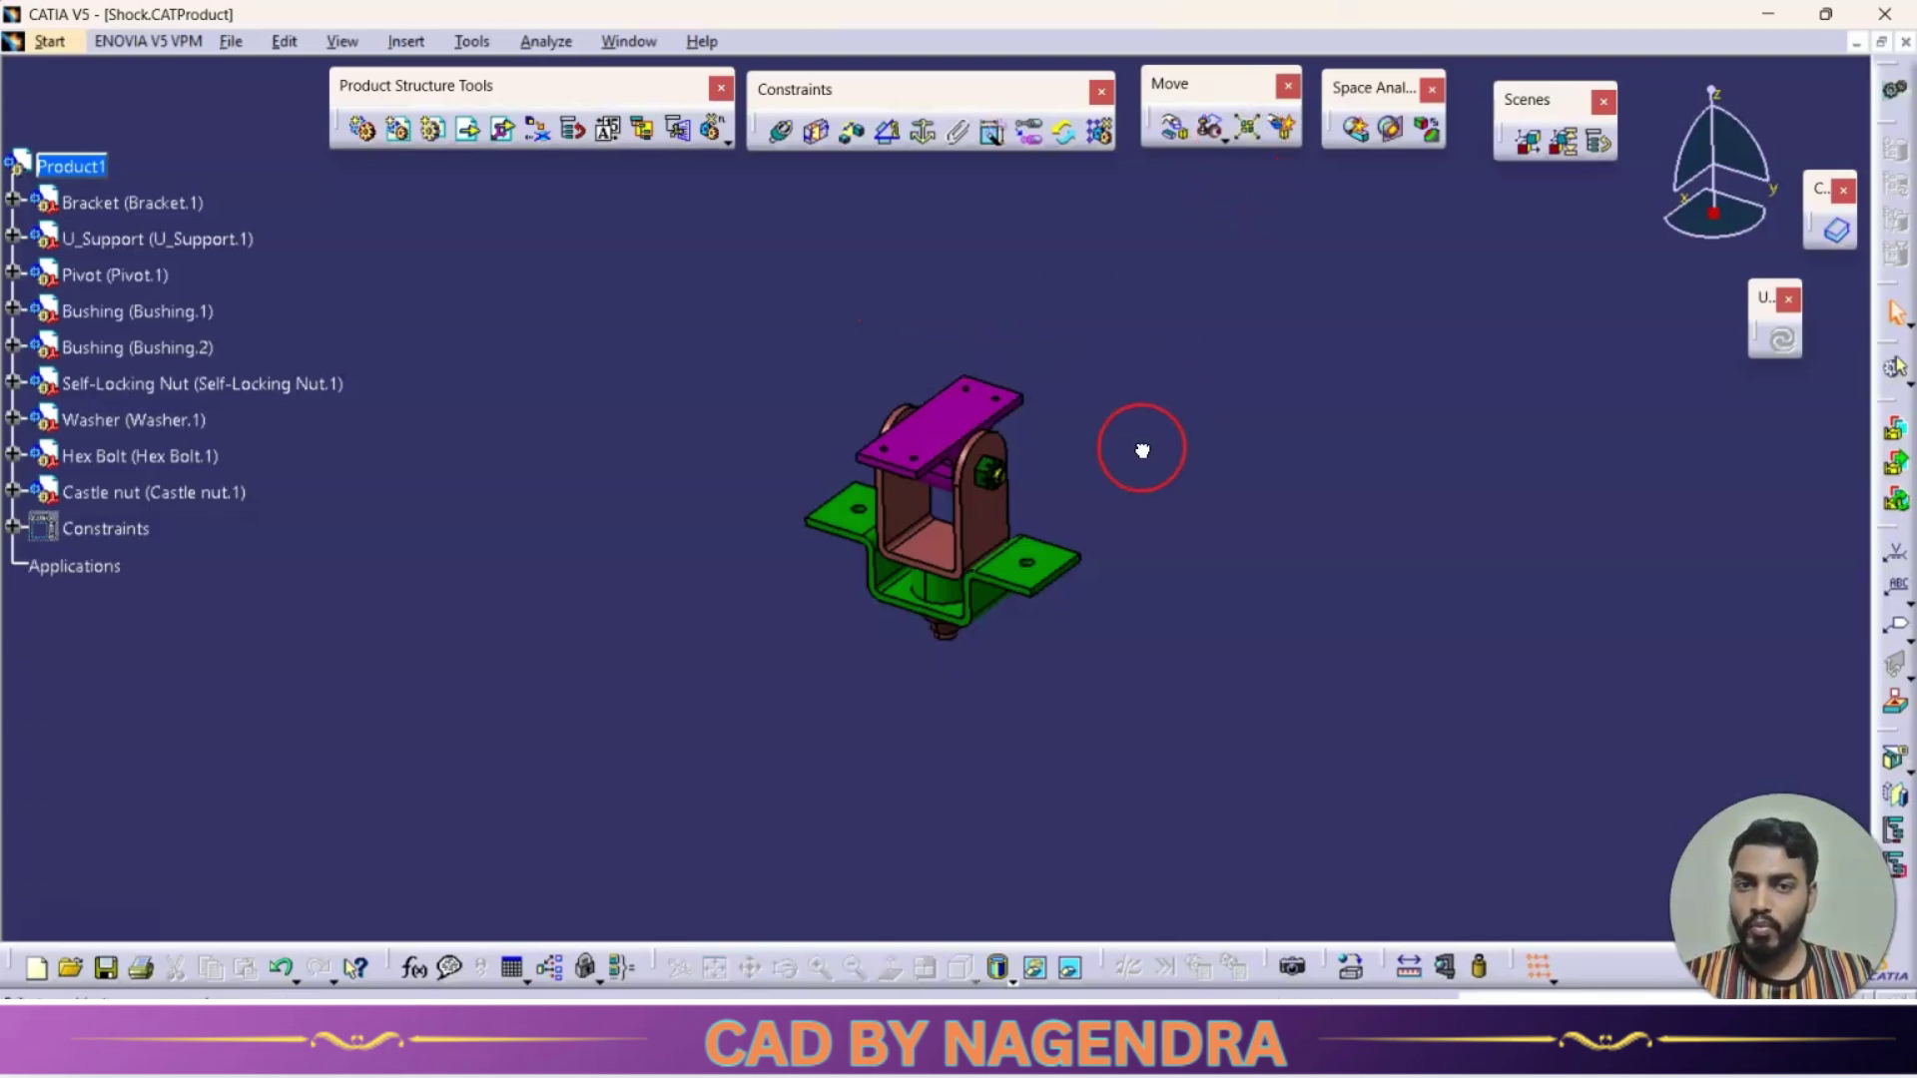
pyautogui.click(628, 45)
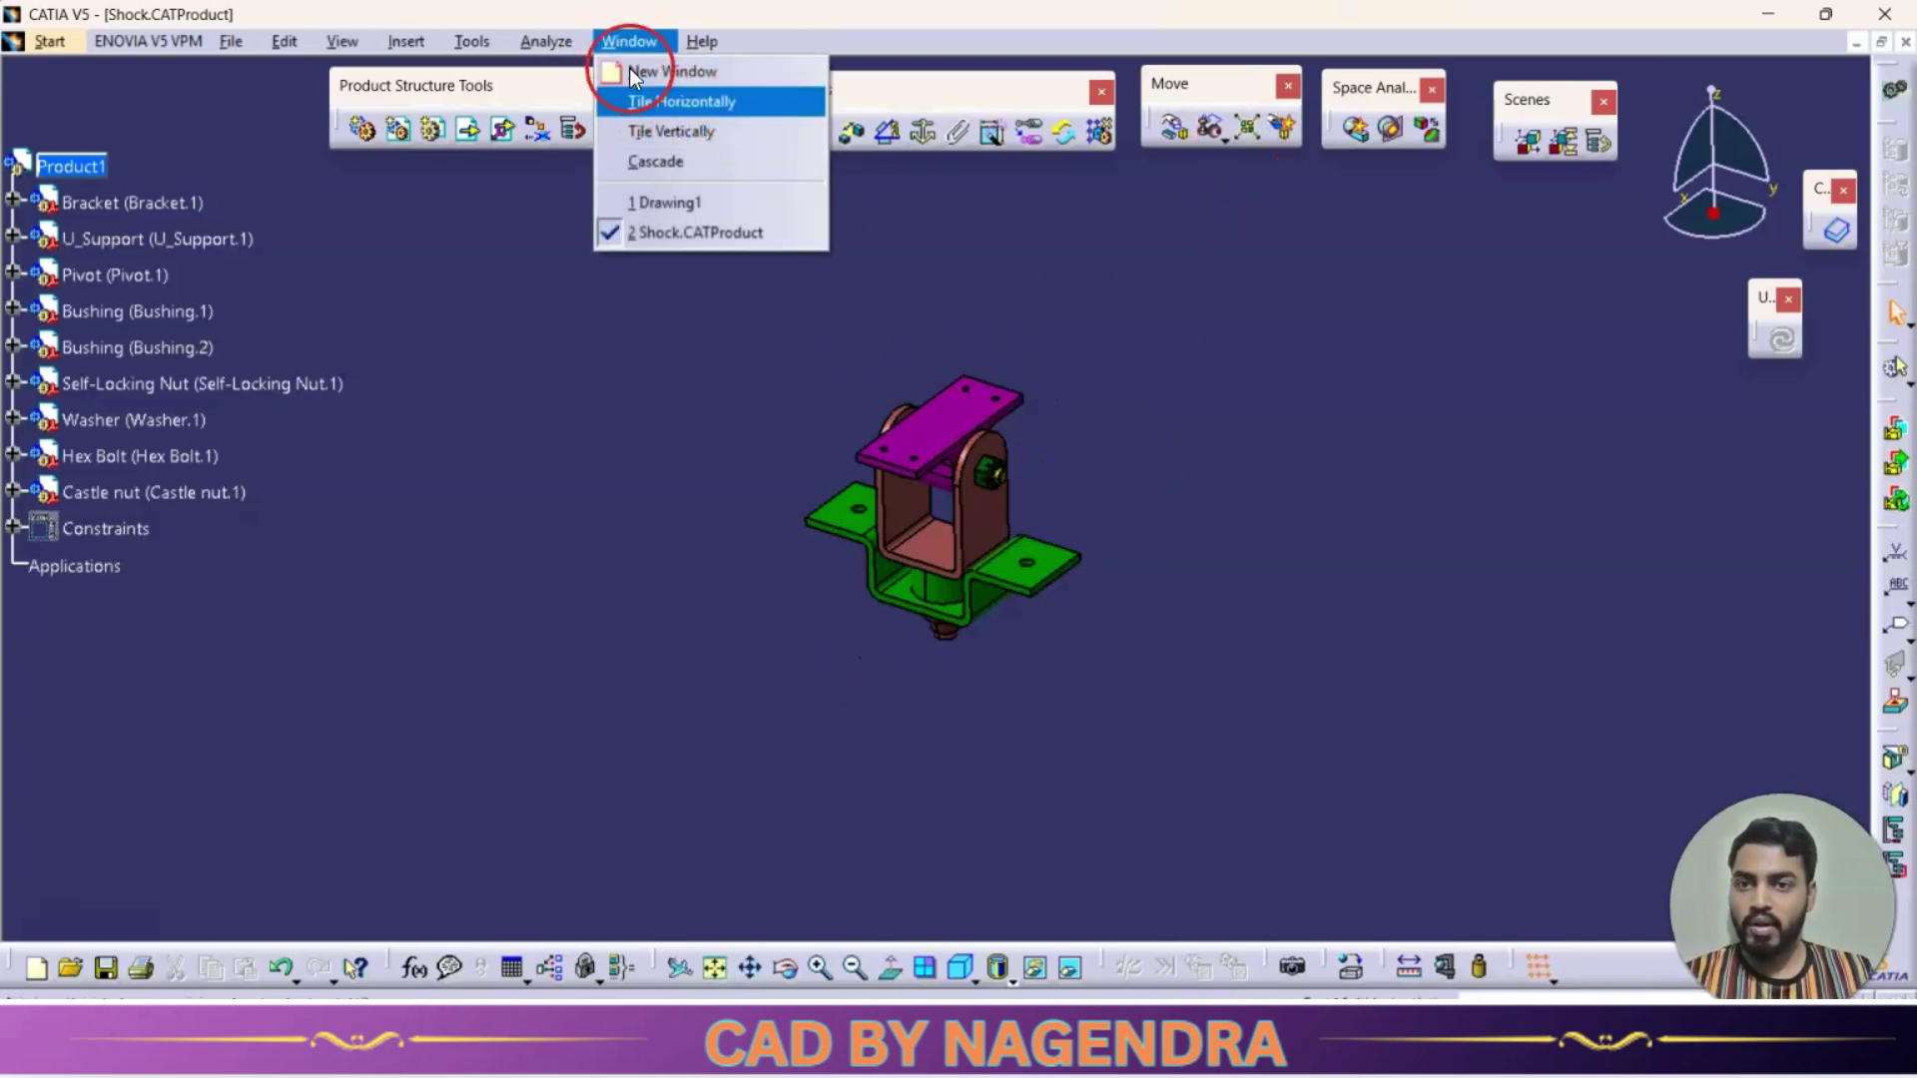
pyautogui.click(692, 202)
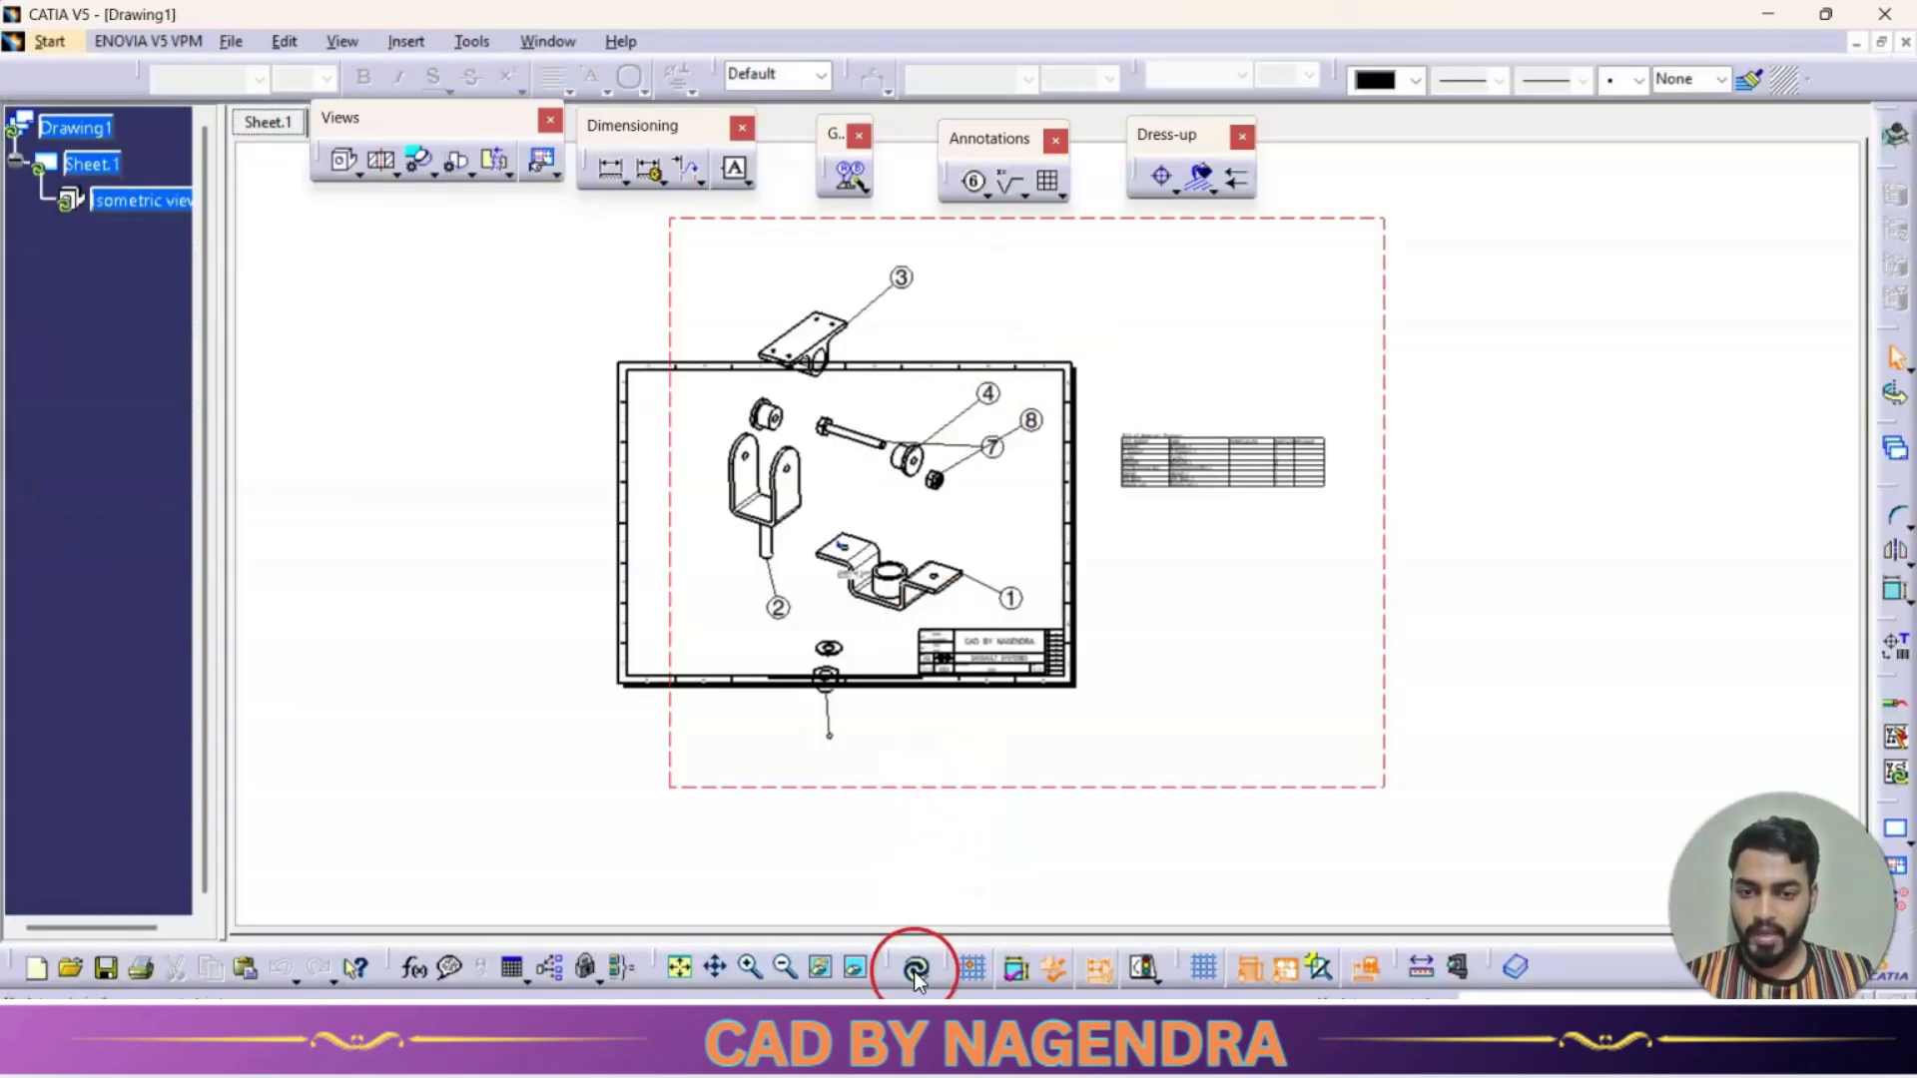
pyautogui.click(915, 969)
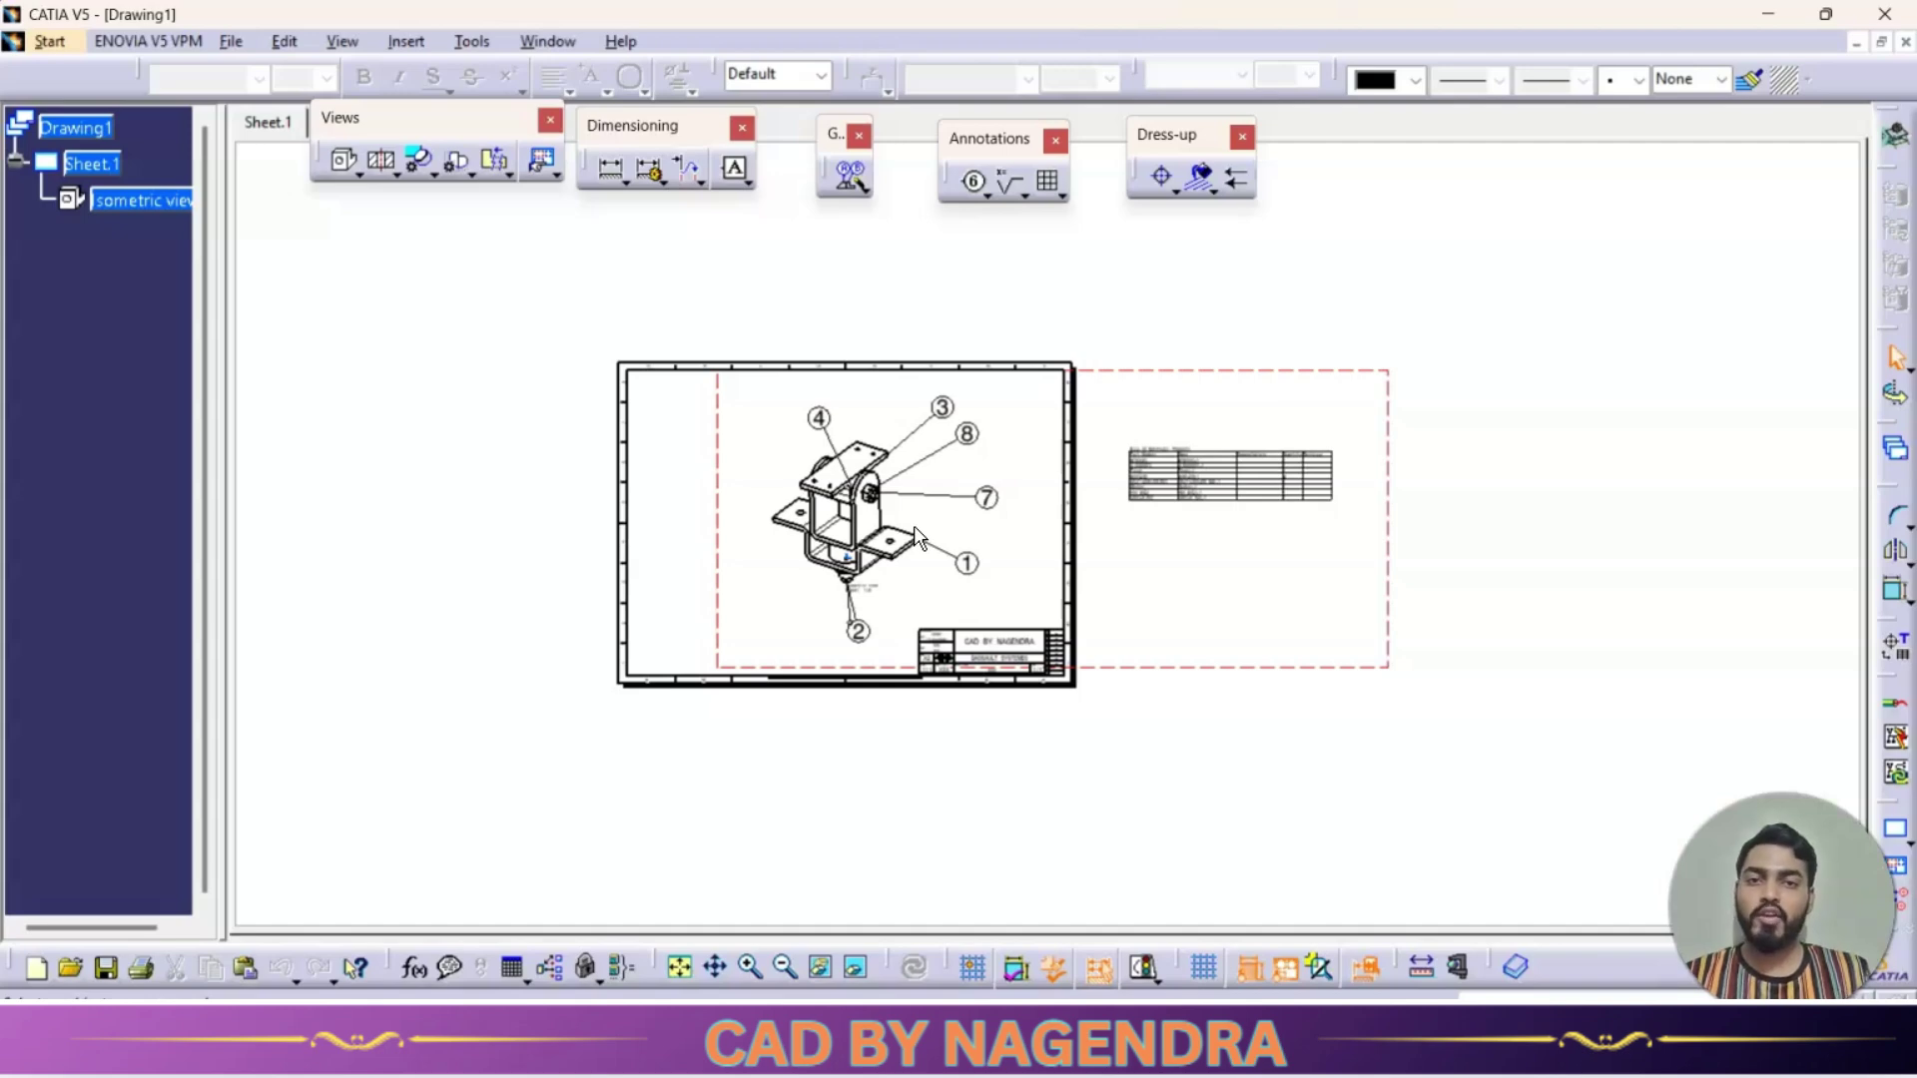
# Step: Switch to Shock.CATProduct and create an enhanced scene named EXPLODE with automatic naming off and Full overload mode
pyautogui.click(547, 43)
pyautogui.click(594, 232)
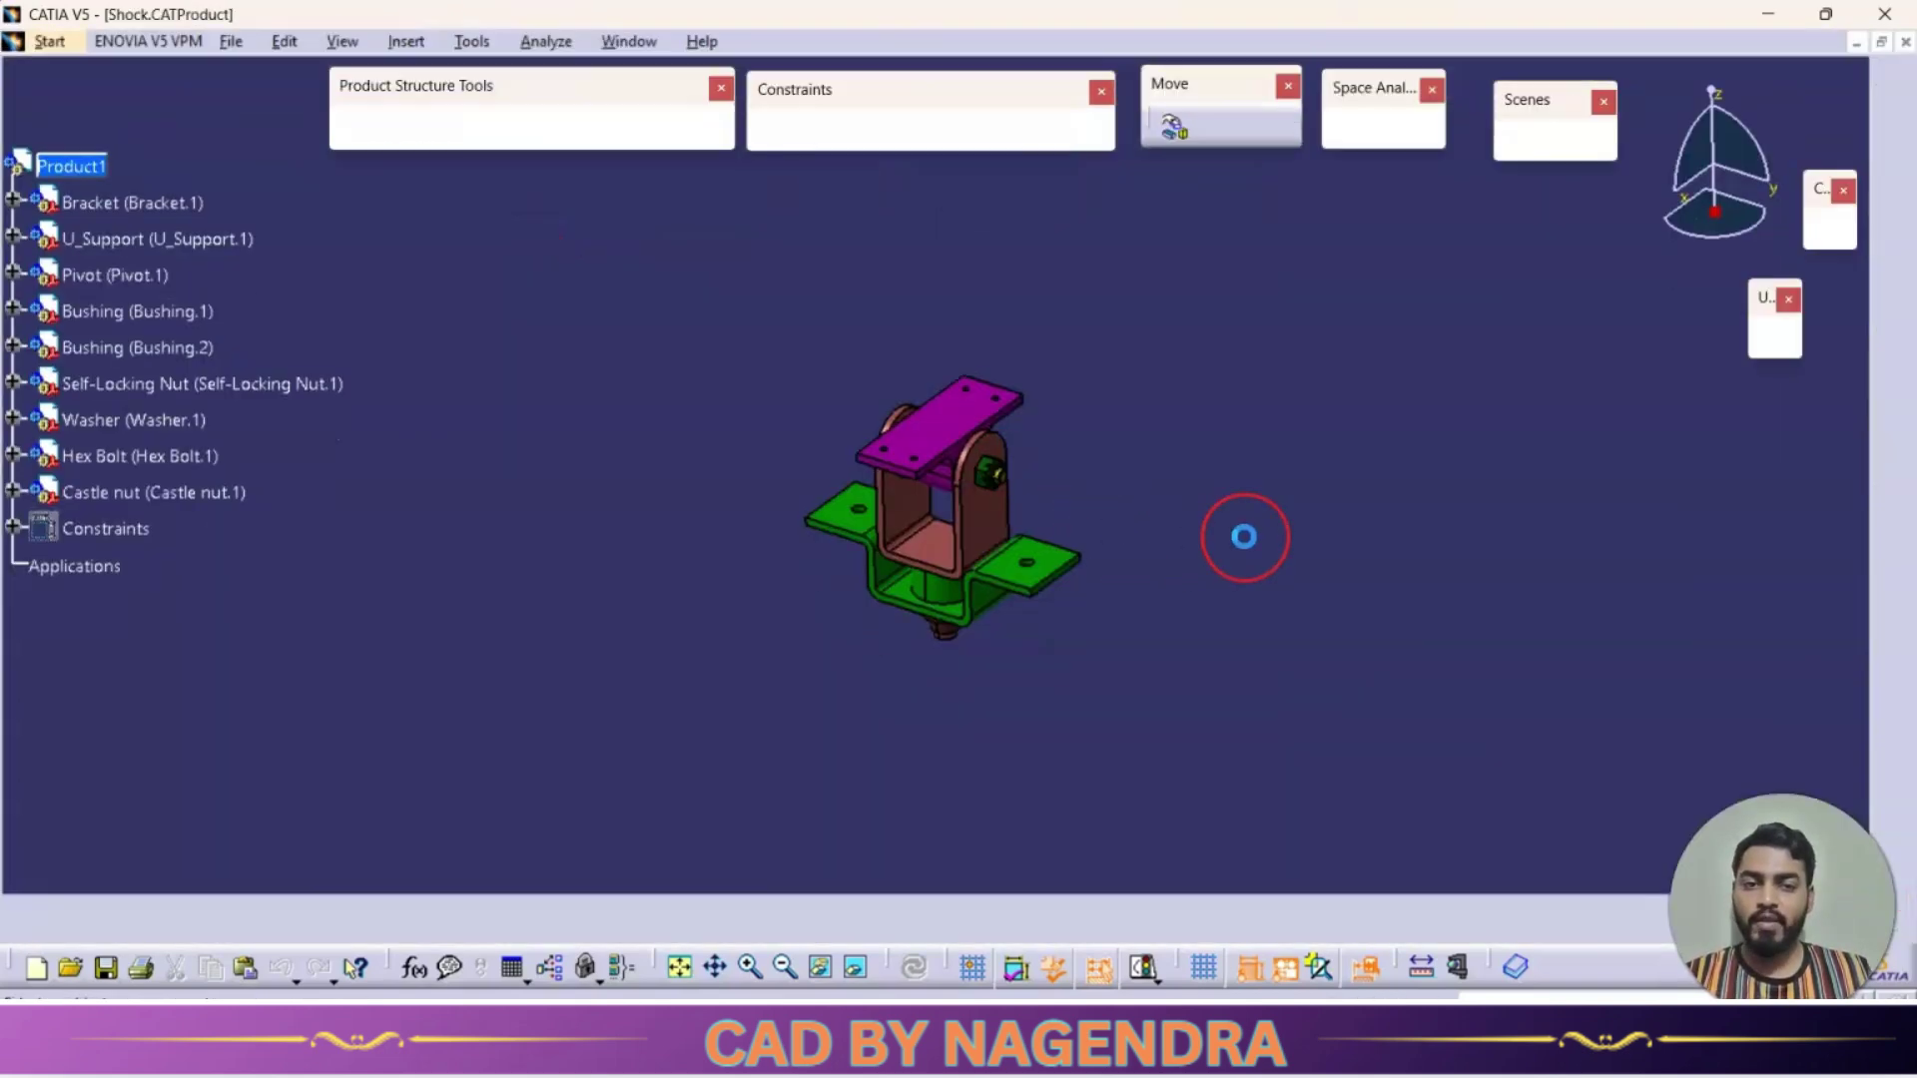
pyautogui.moveTo(1212, 559); pyautogui.dragTo(1227, 504, button='middle')
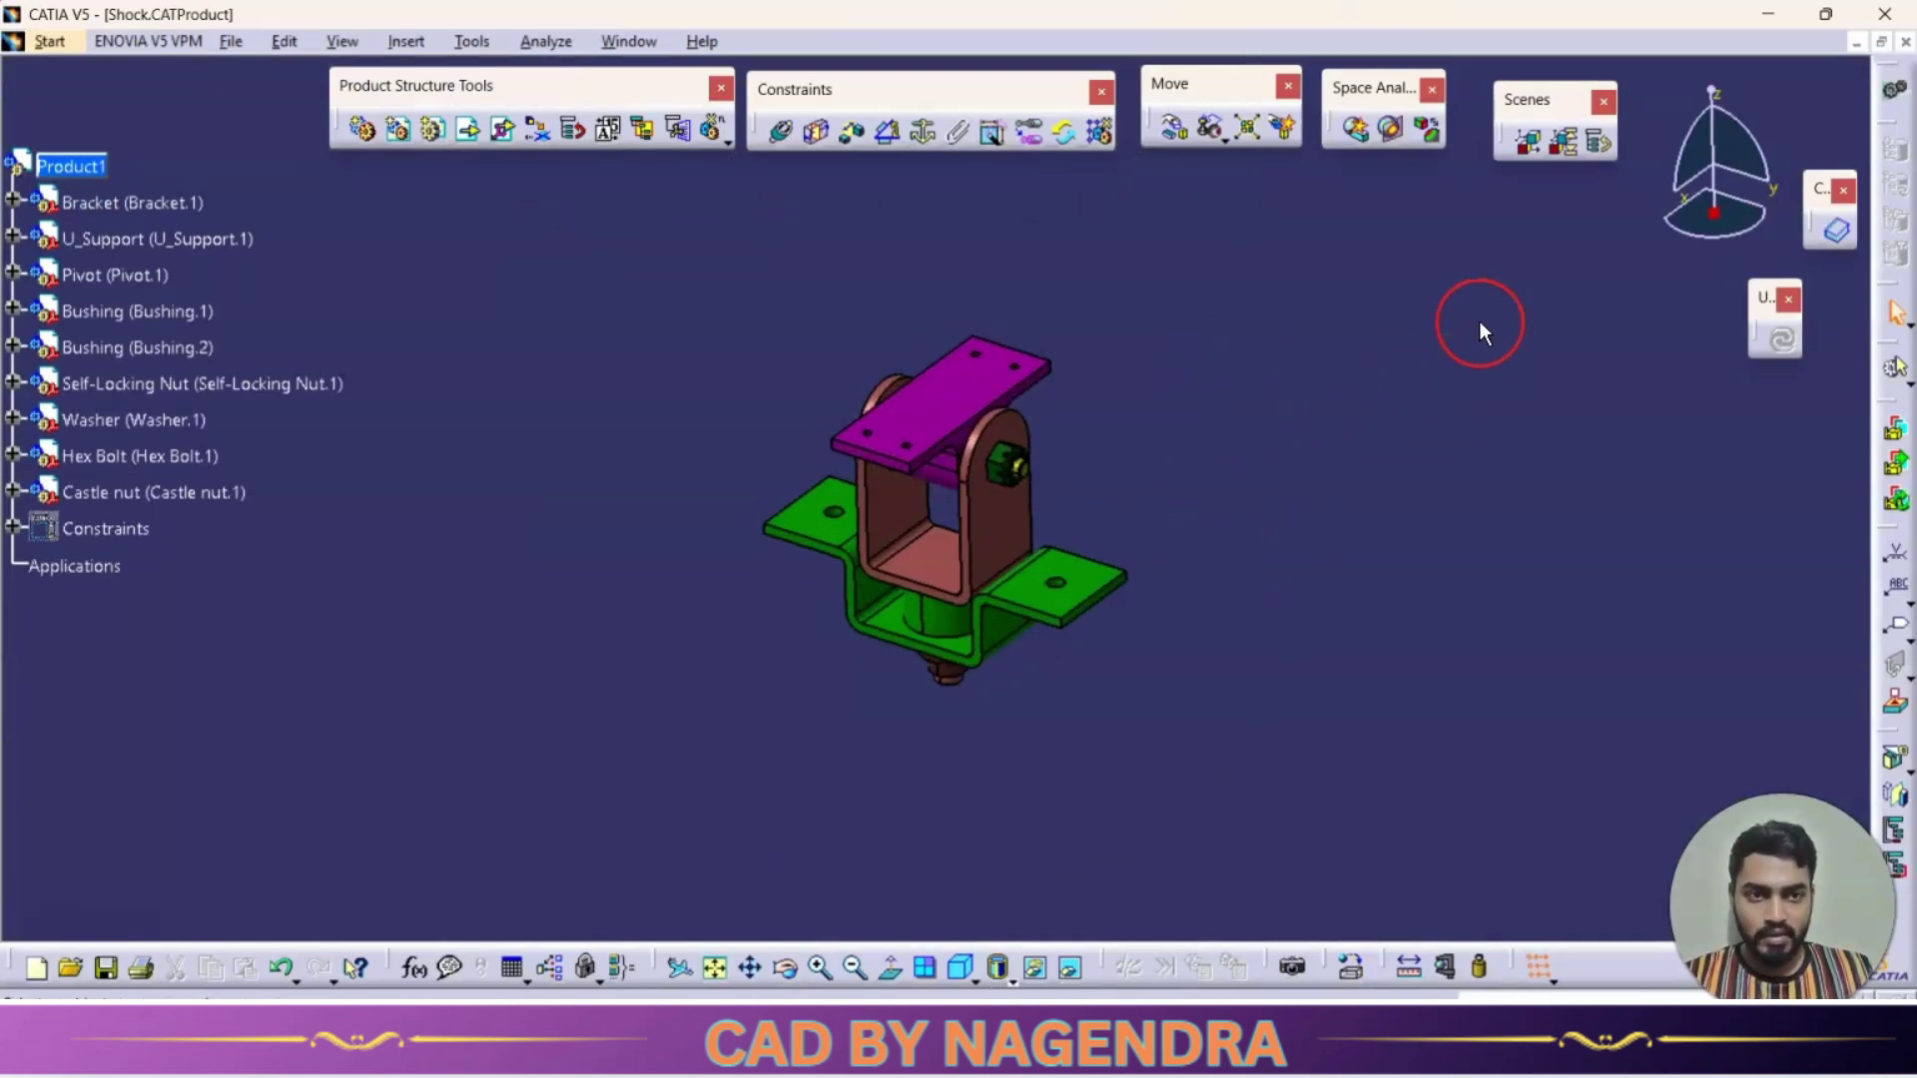
pyautogui.click(1525, 148)
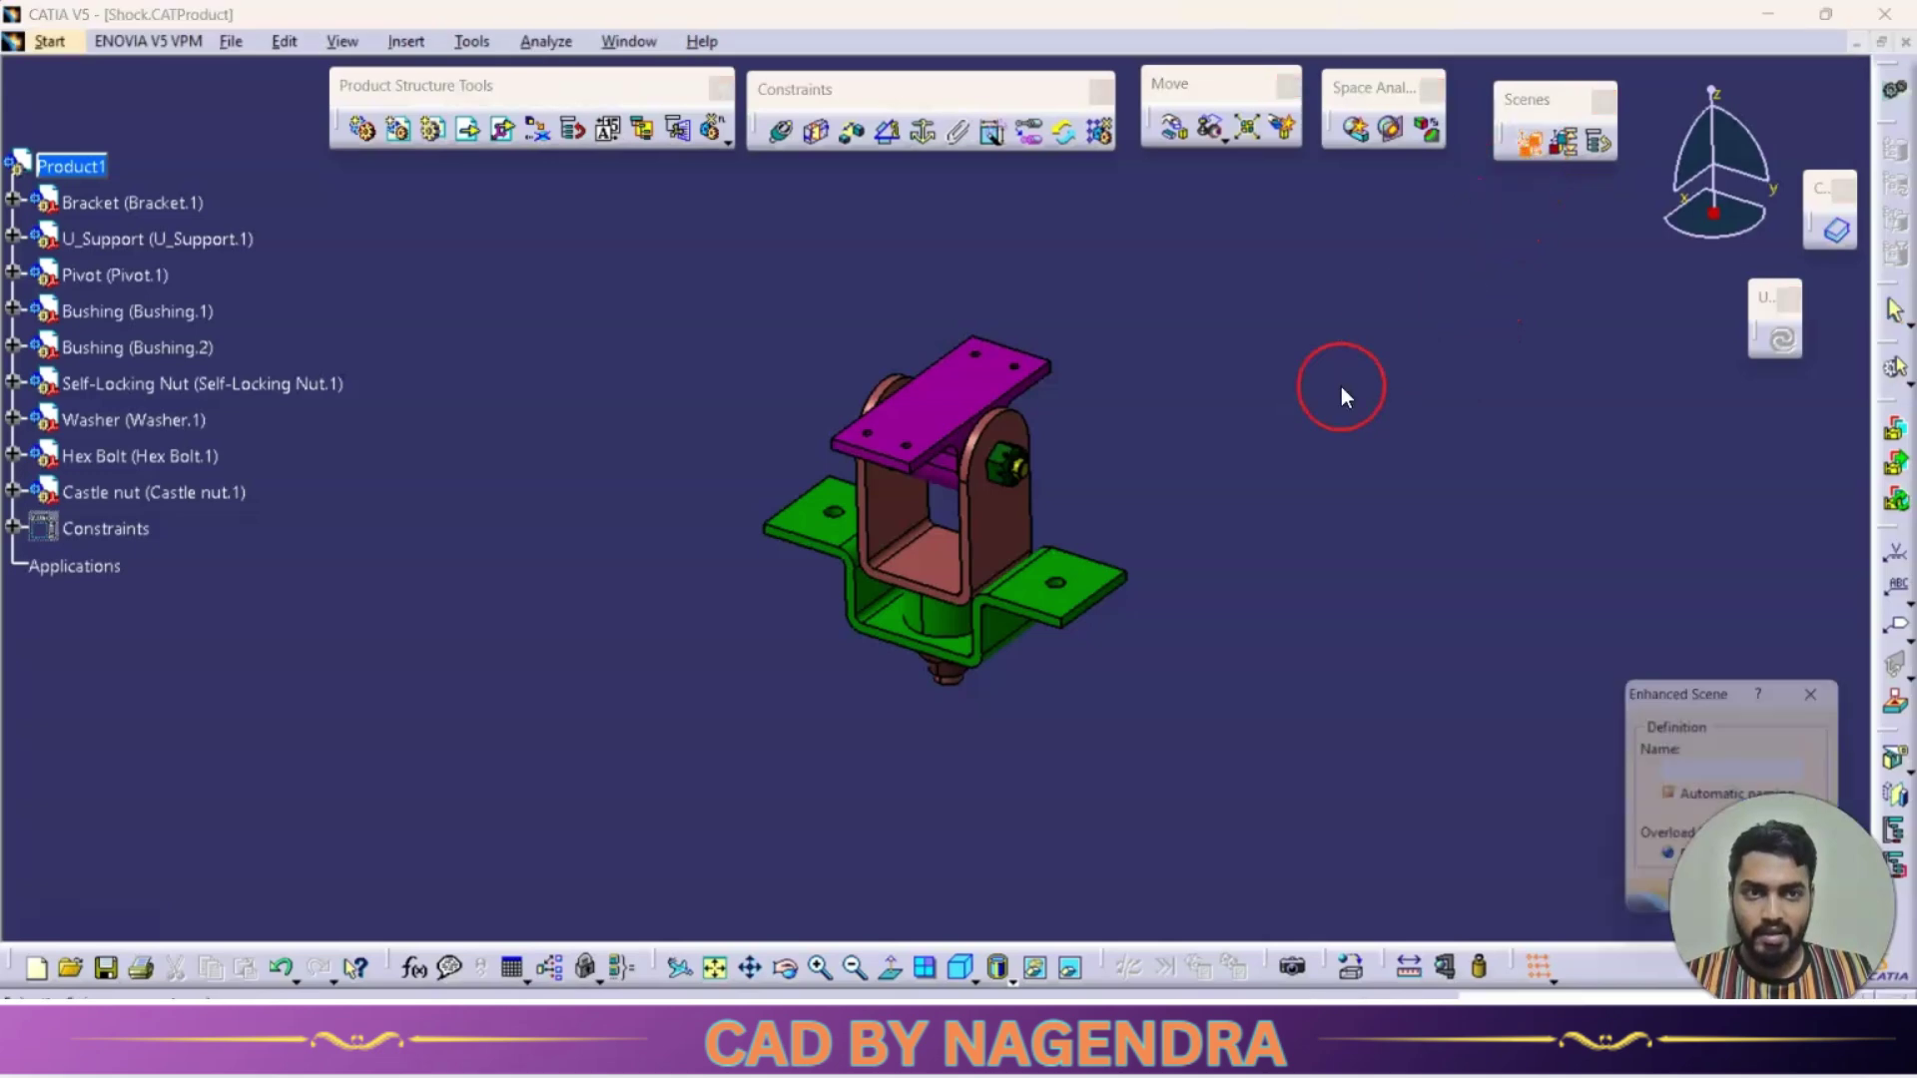
pyautogui.moveTo(1669, 692); pyautogui.dragTo(1467, 302)
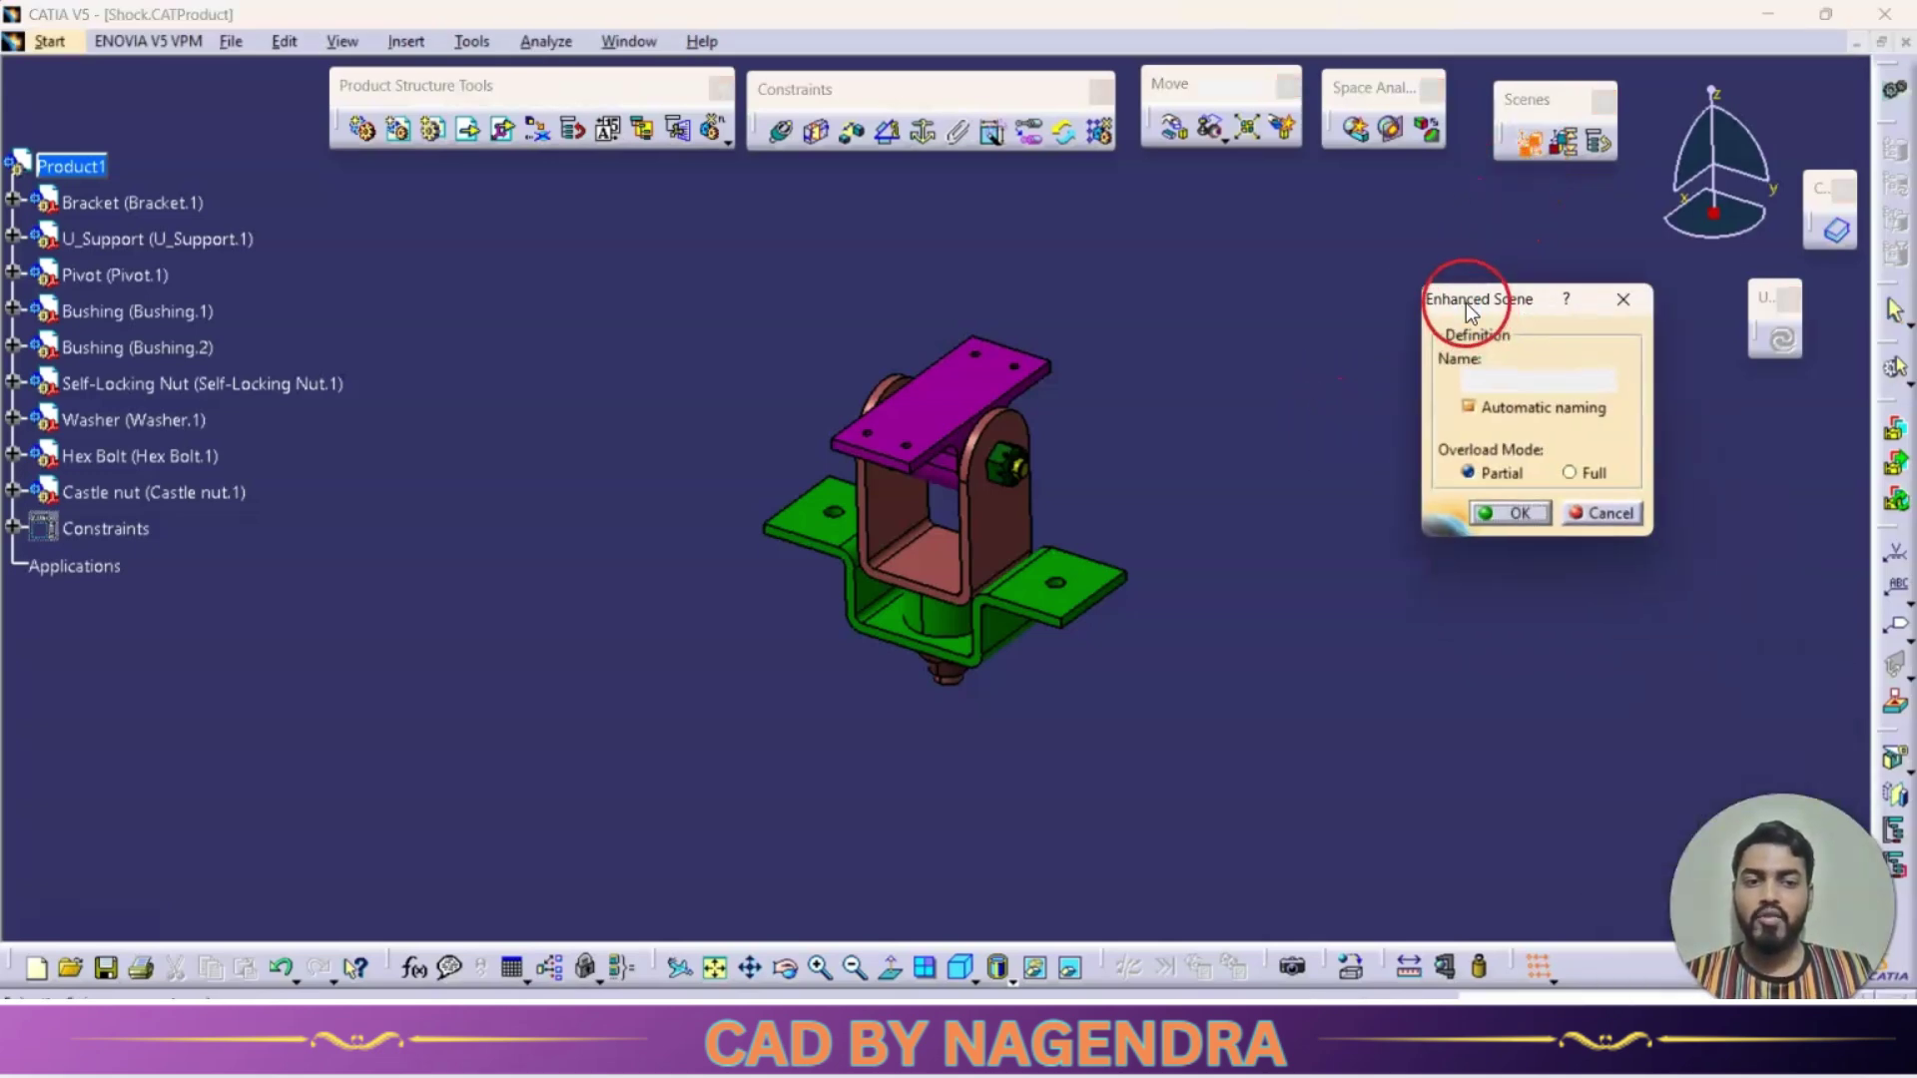
pyautogui.click(1476, 403)
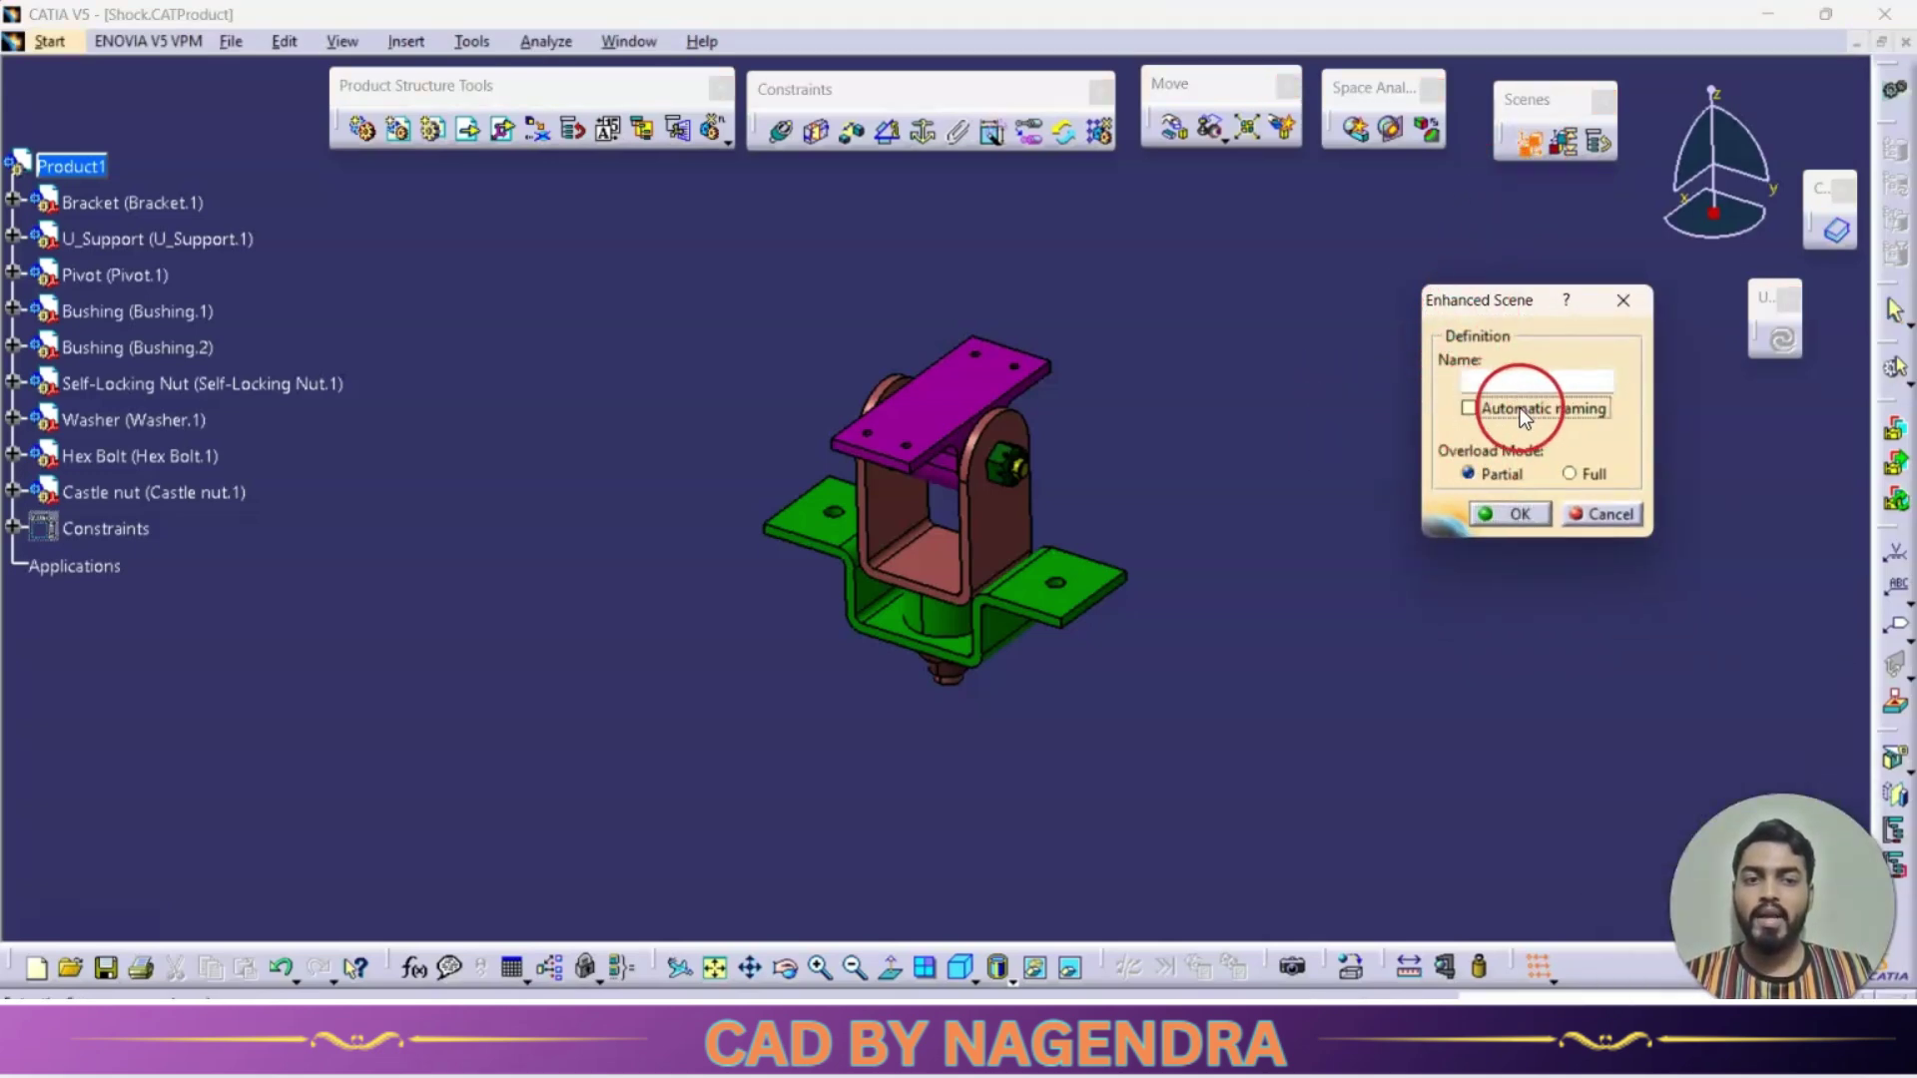
pyautogui.click(1508, 380)
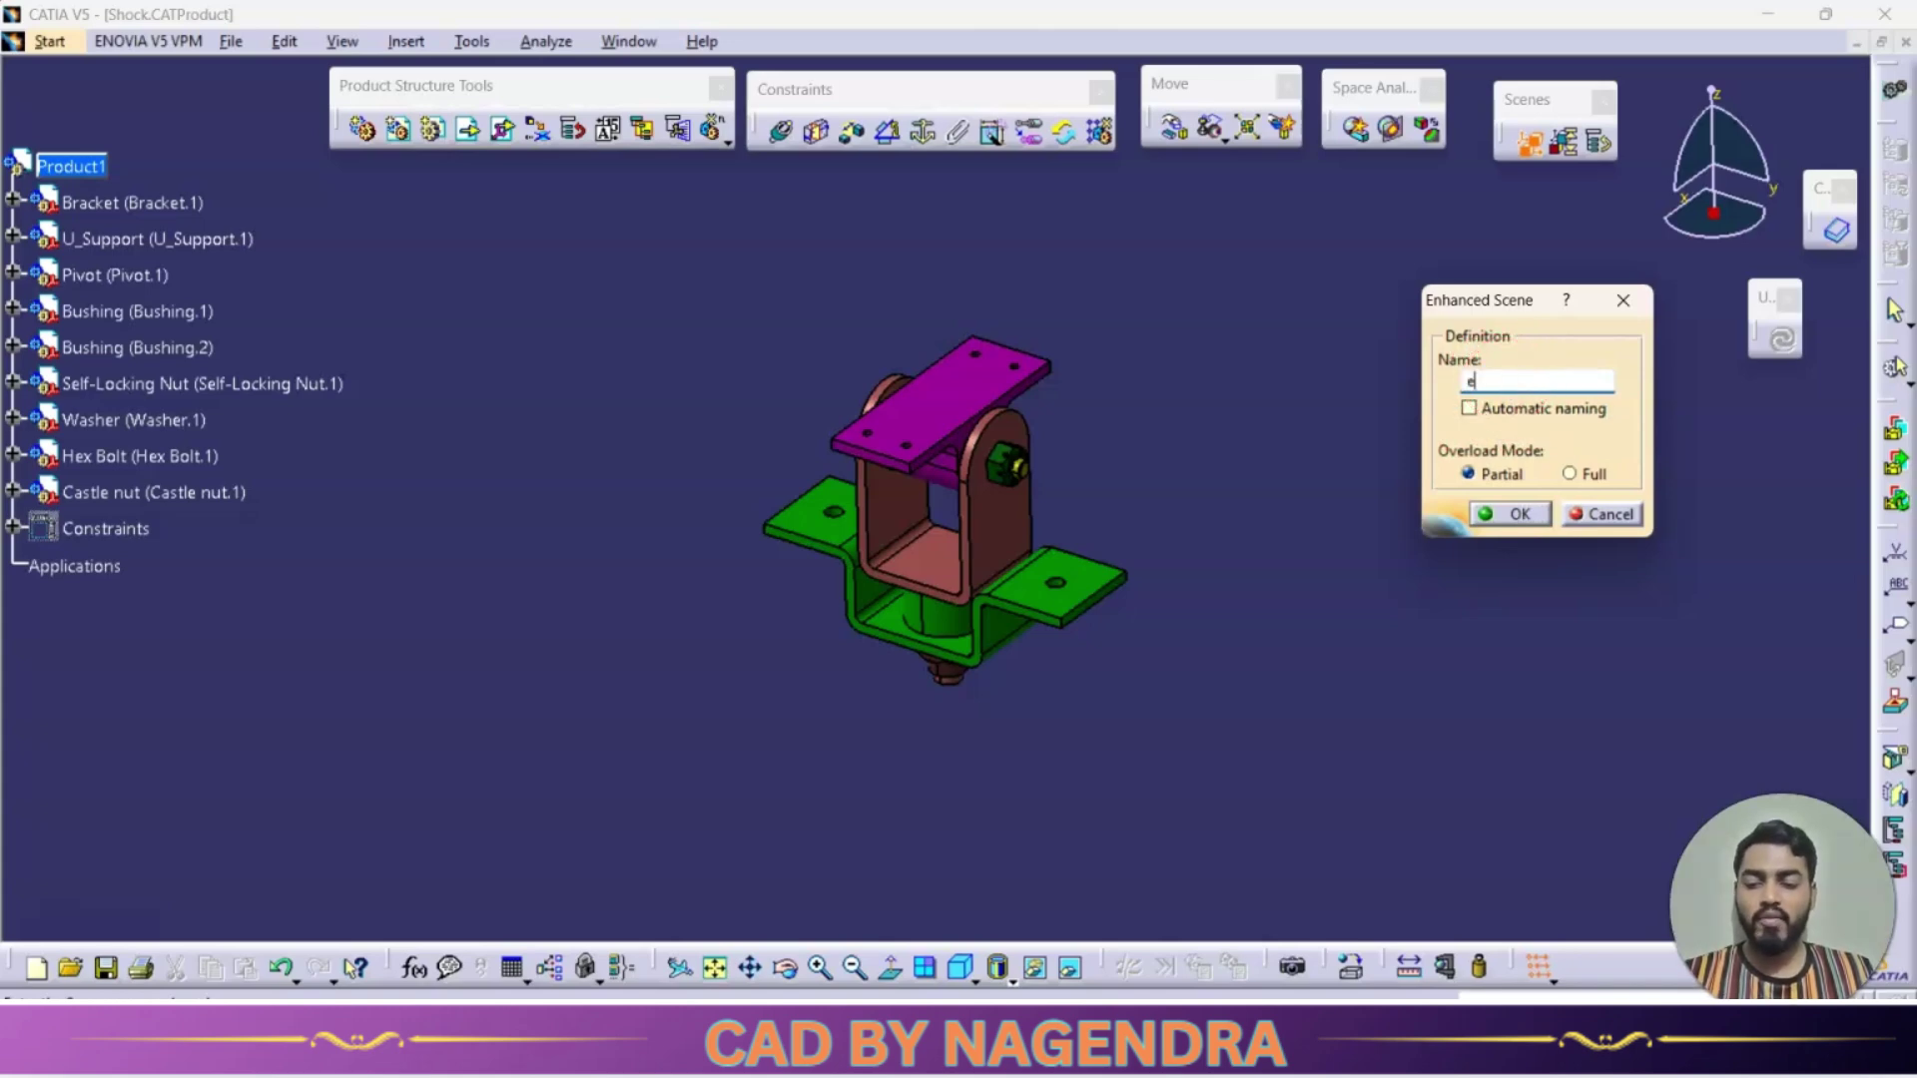
pyautogui.write('eXPLOD')
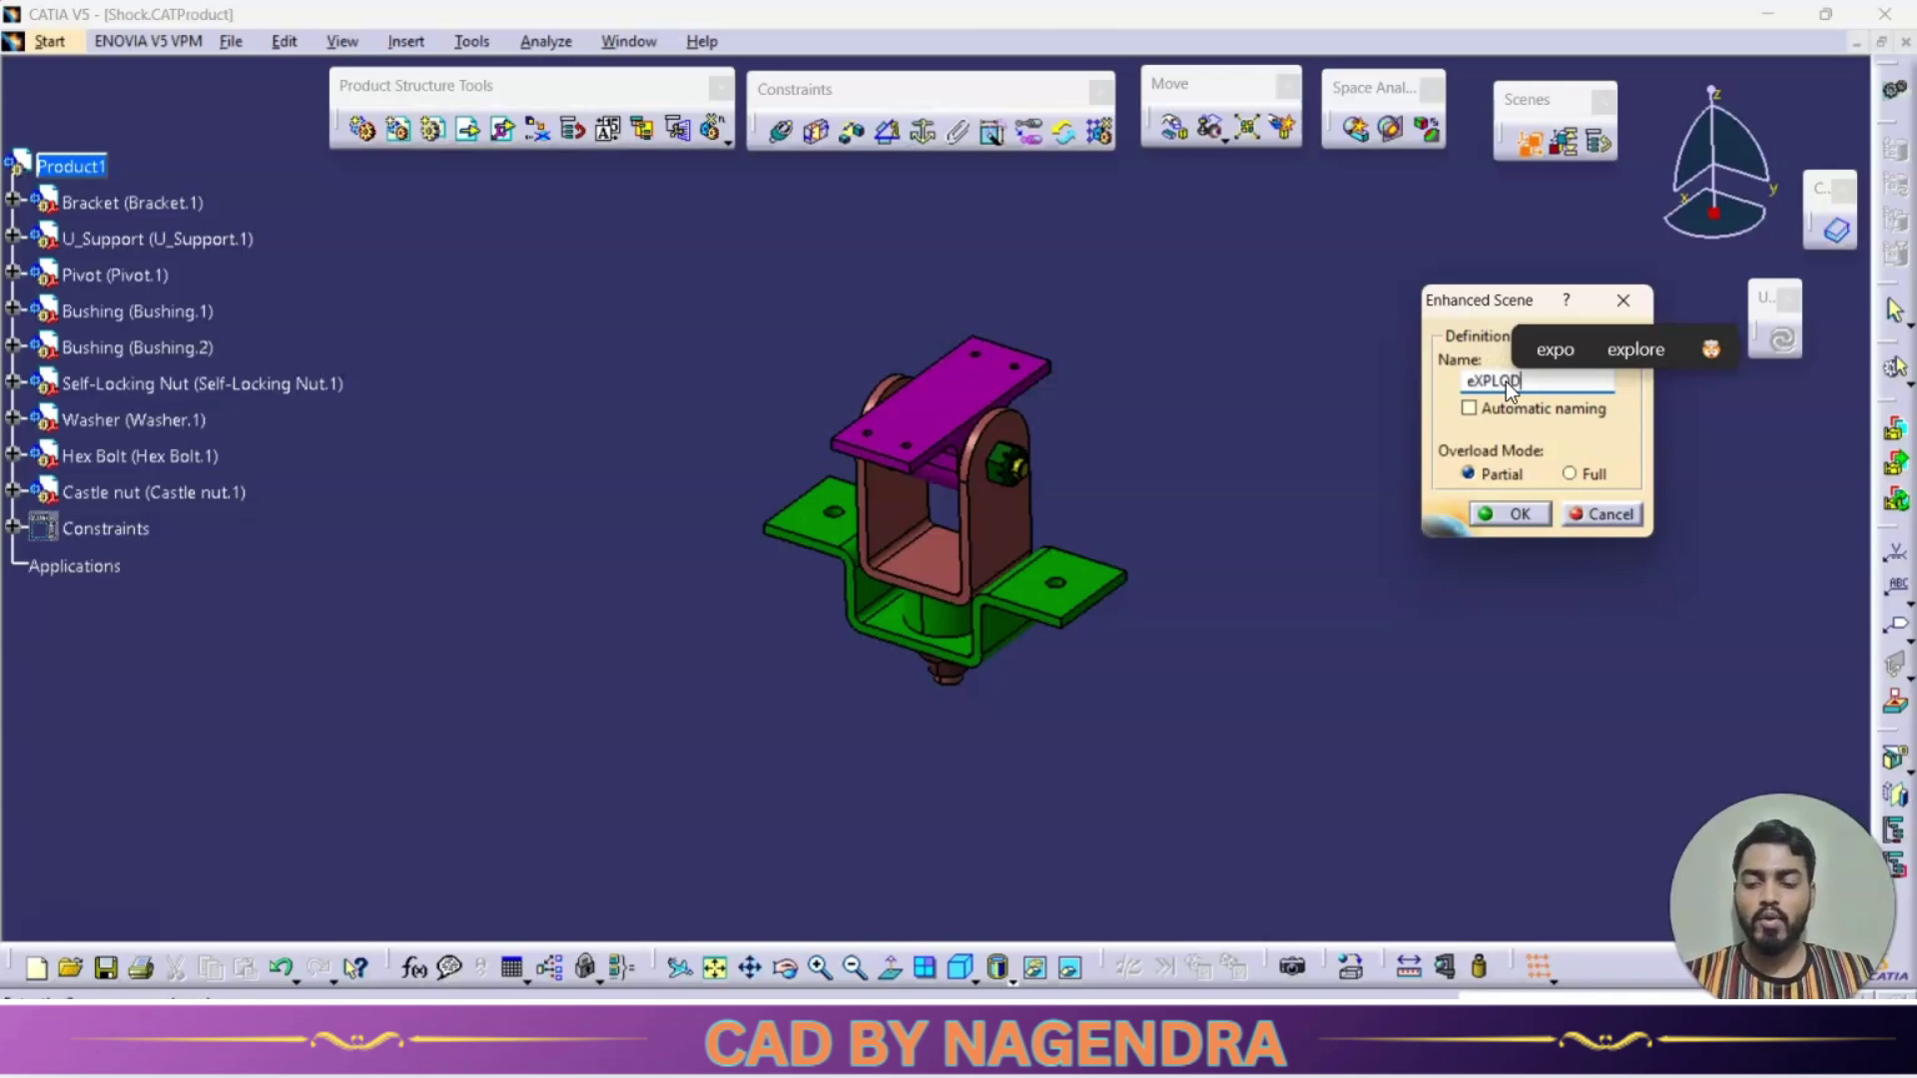
pyautogui.write('E')
pyautogui.click(1475, 380)
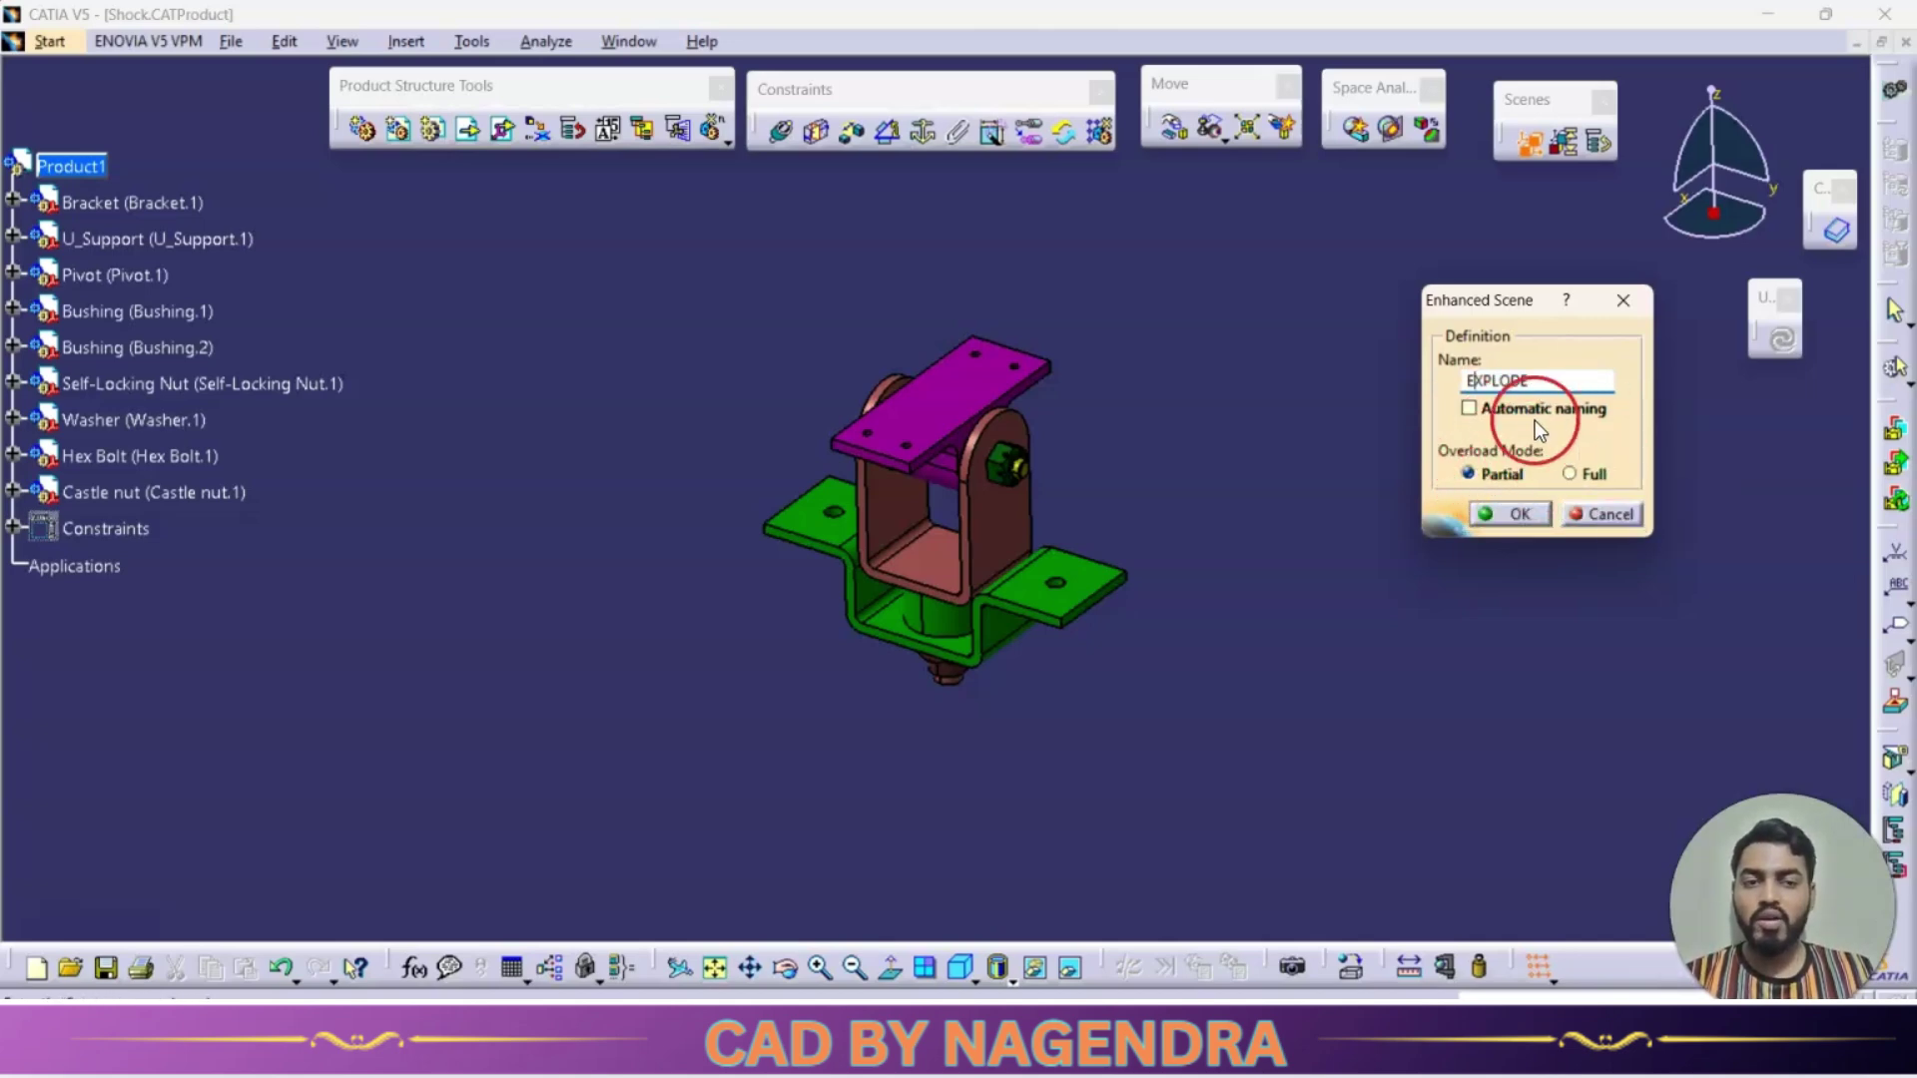
pyautogui.click(1574, 473)
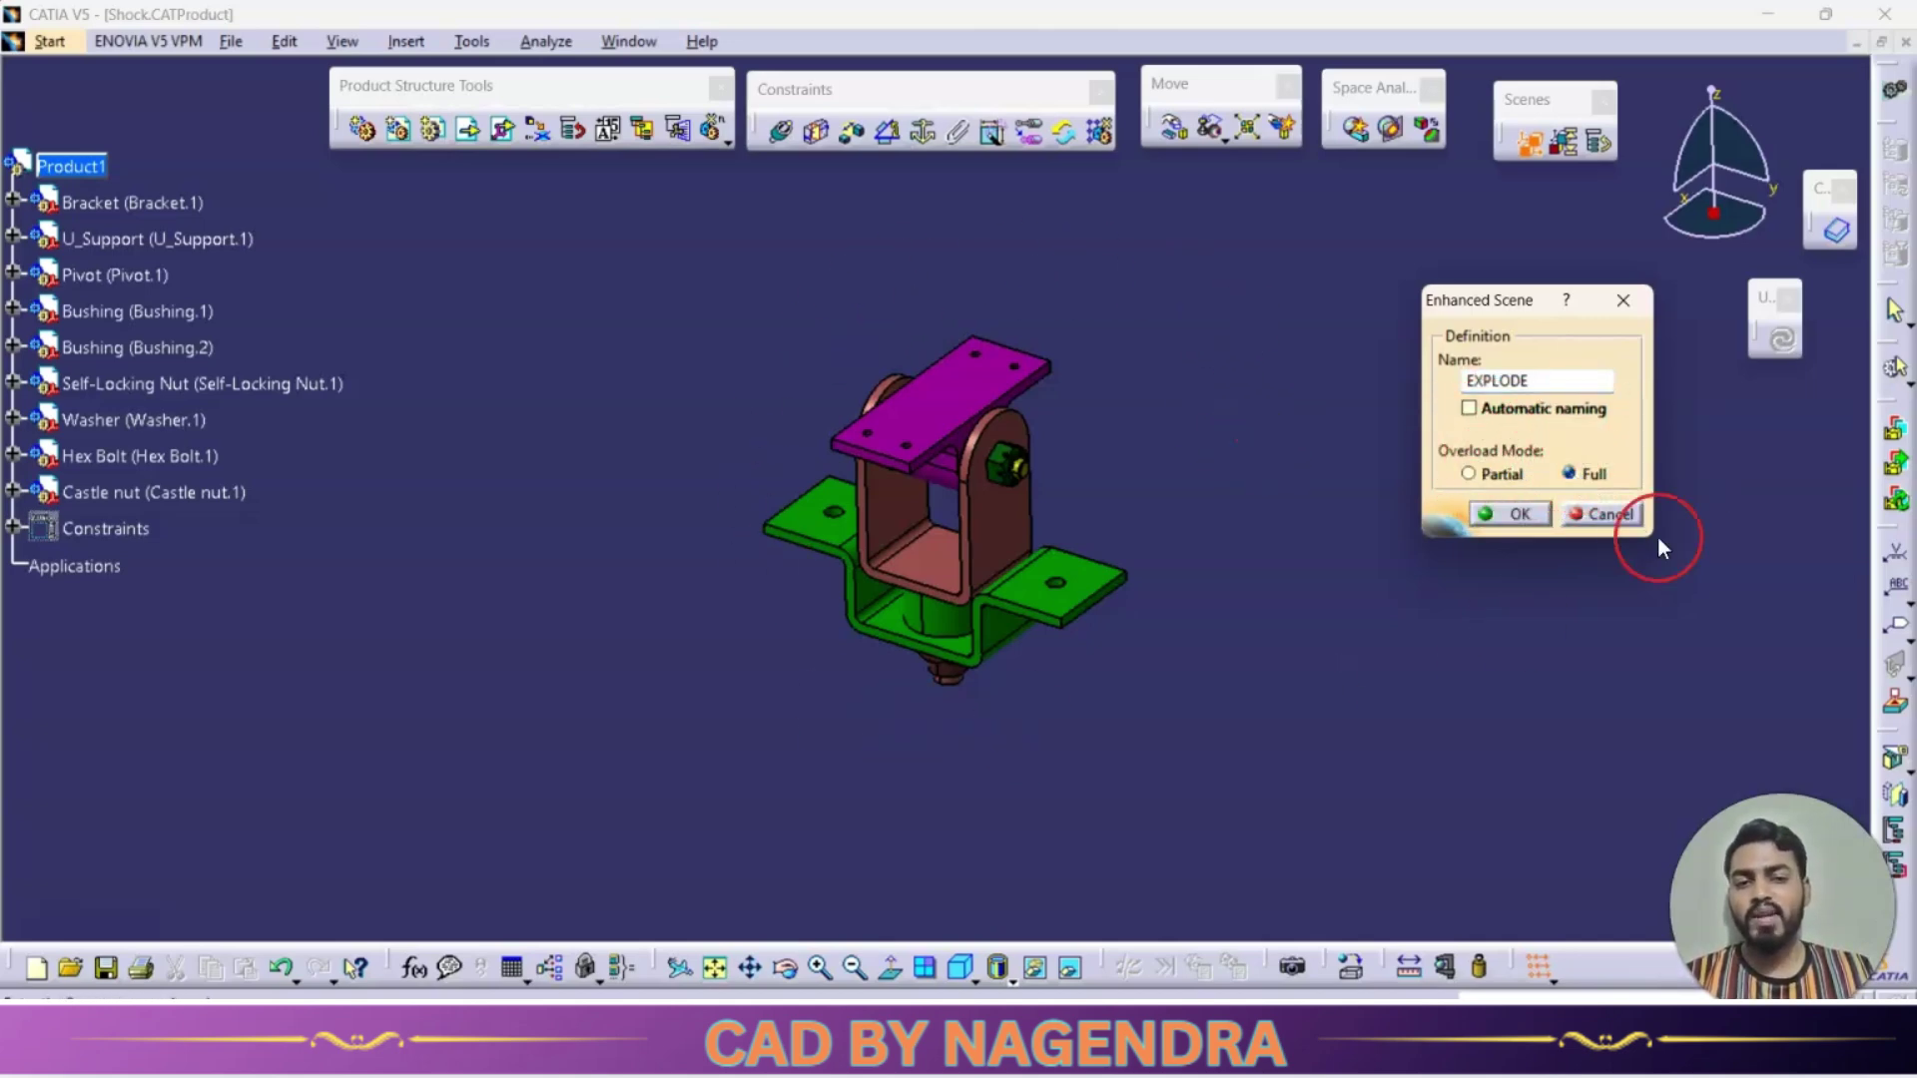
pyautogui.click(1515, 516)
# Step: Dismiss the scene move warning with the option not to display it again, and move the Enhanced Scenes toolbar clear of the assembly
pyautogui.moveTo(891, 617); pyautogui.dragTo(887, 736)
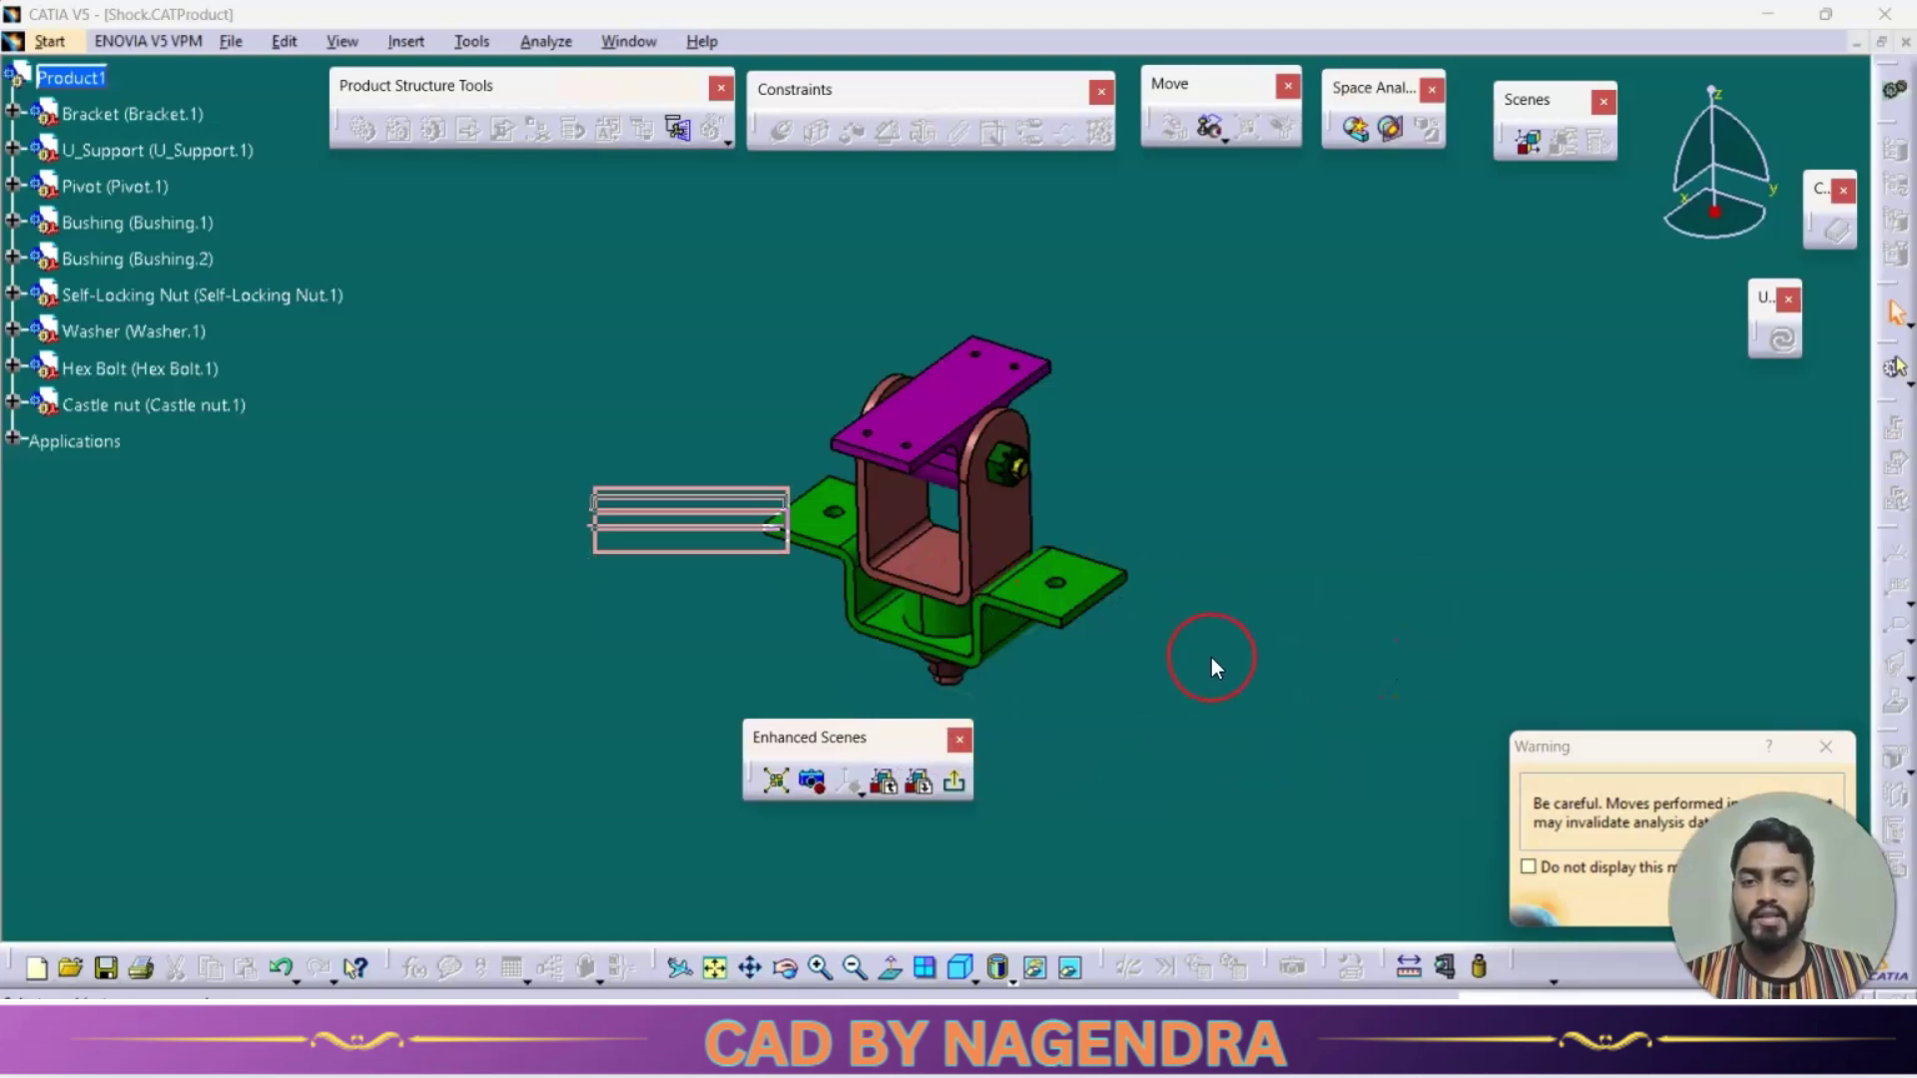
pyautogui.moveTo(1562, 749); pyautogui.dragTo(1357, 382)
pyautogui.click(1338, 500)
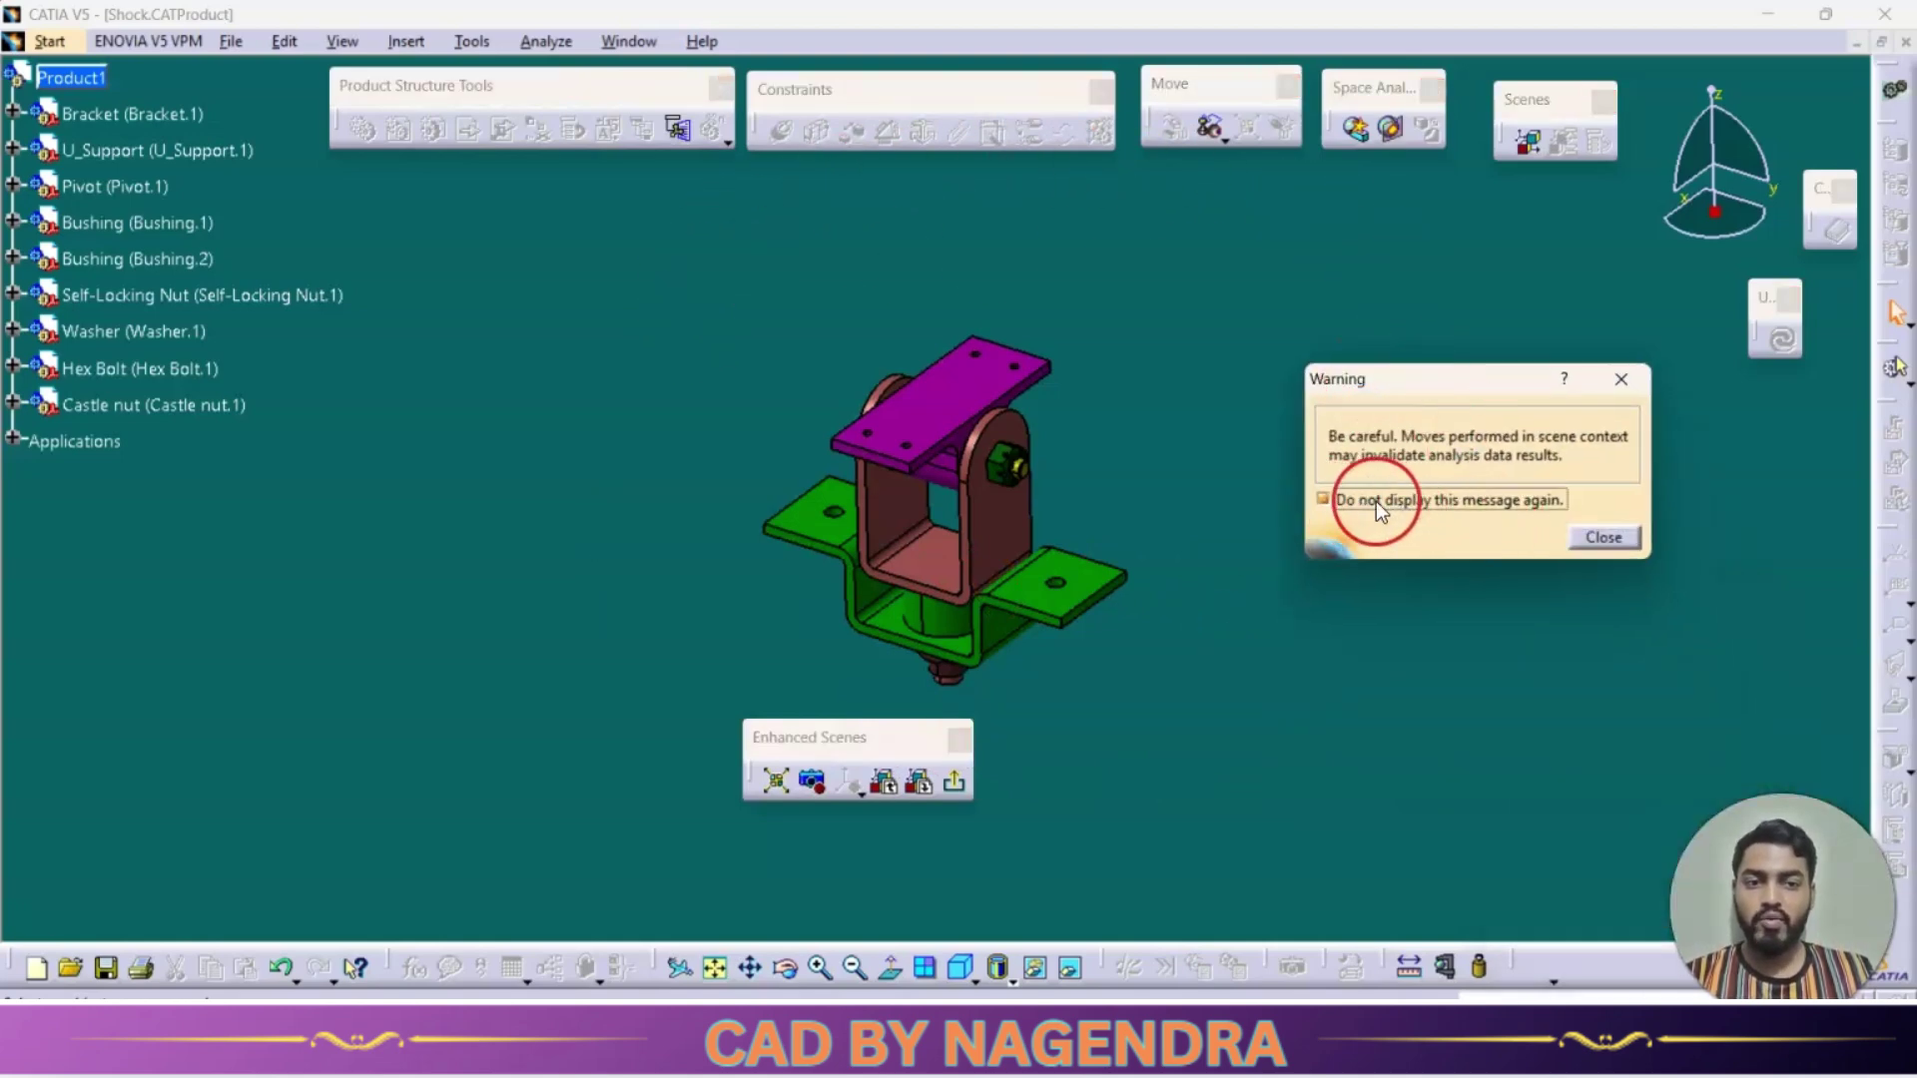
pyautogui.click(1600, 538)
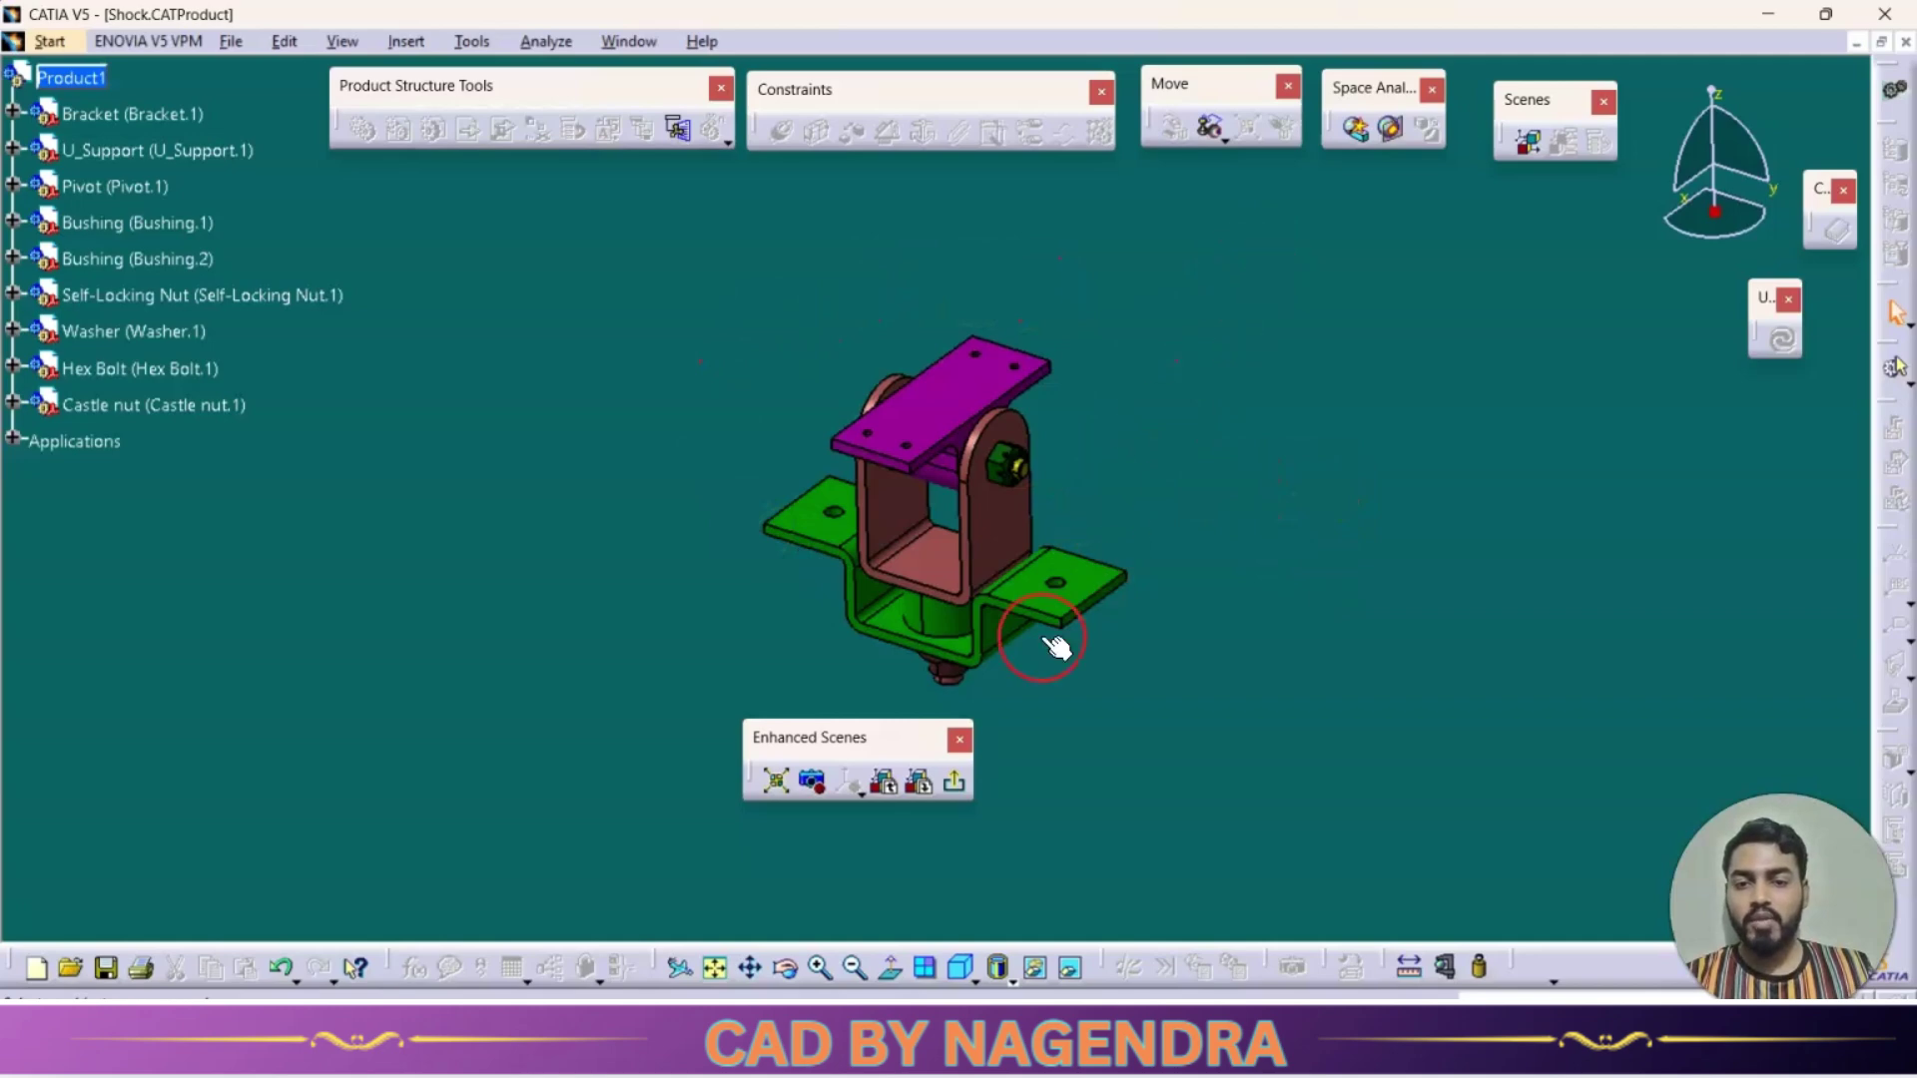
pyautogui.moveTo(856, 739); pyautogui.dragTo(848, 805)
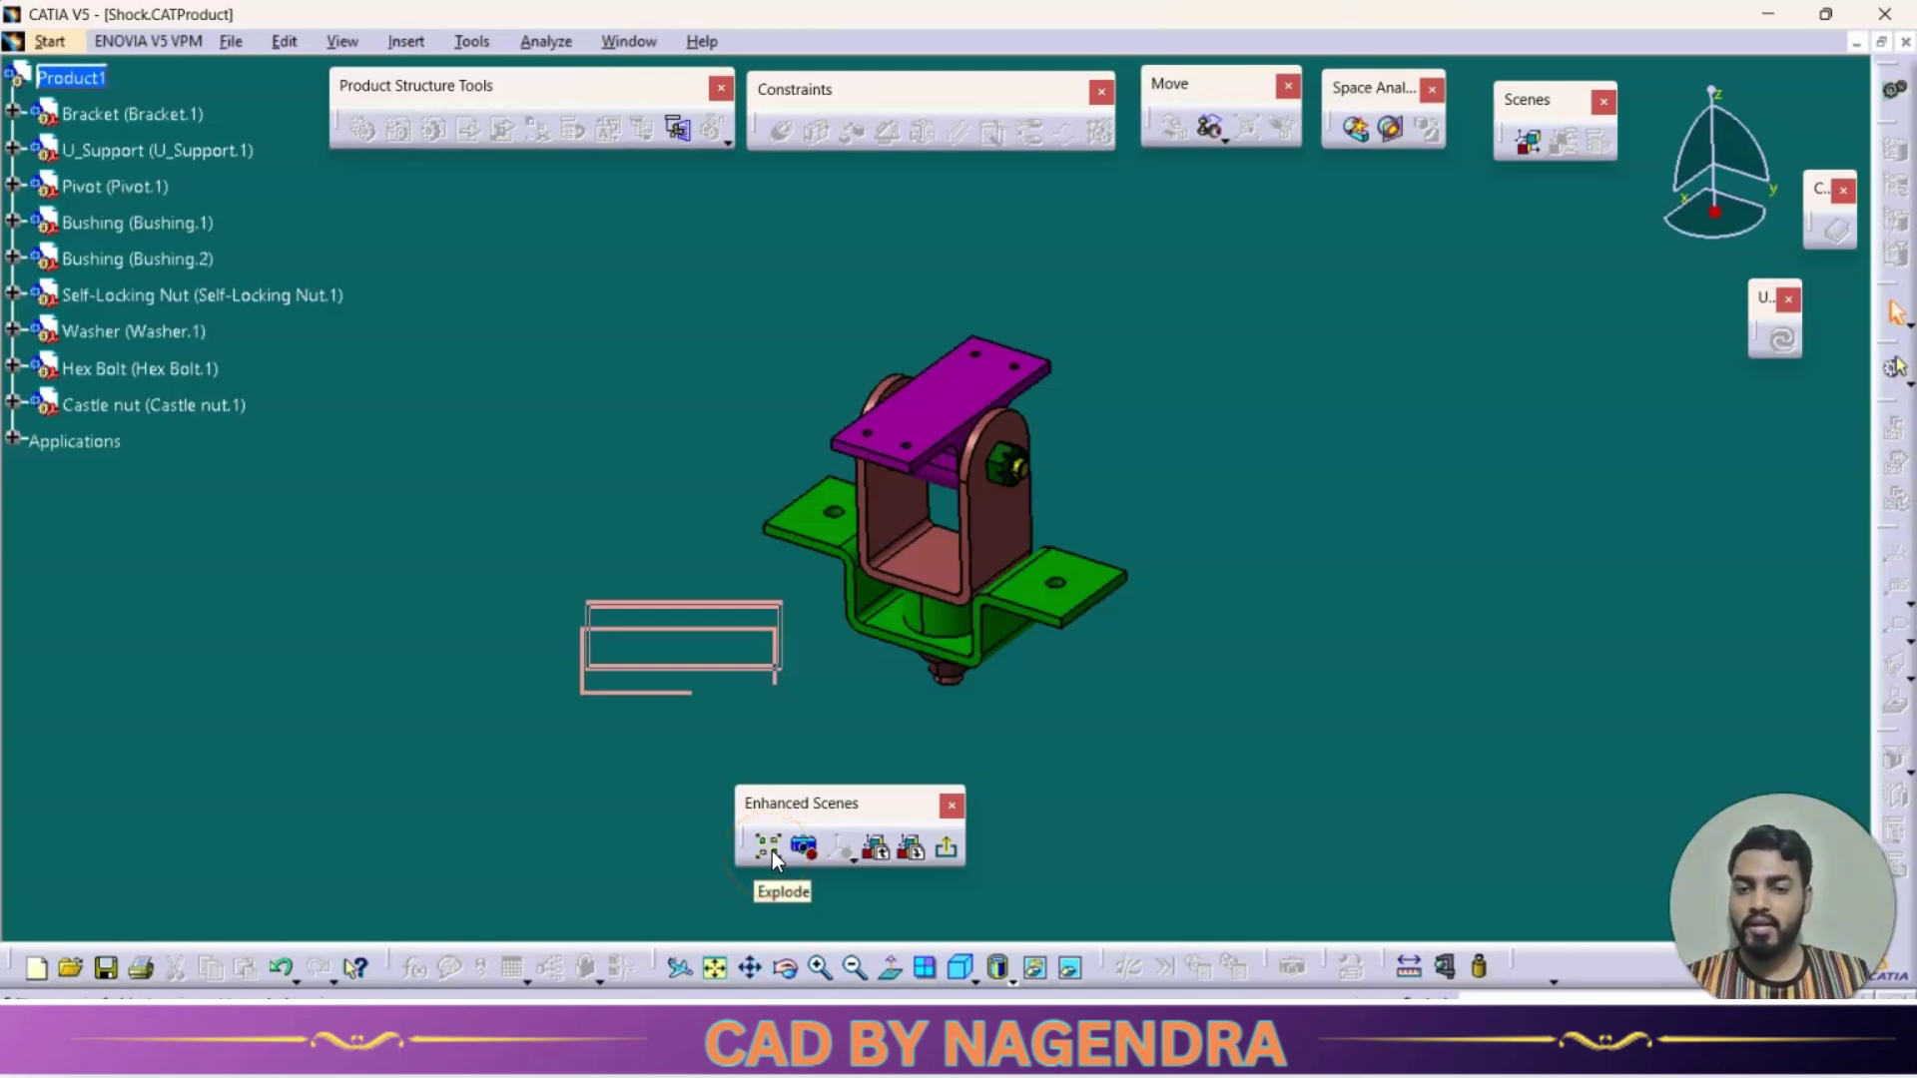
# Step: Check the exploded reference image, then attach the compass to the Pivot and move it straight up above the U_Support
pyautogui.hotkey('alt', 'Tab')
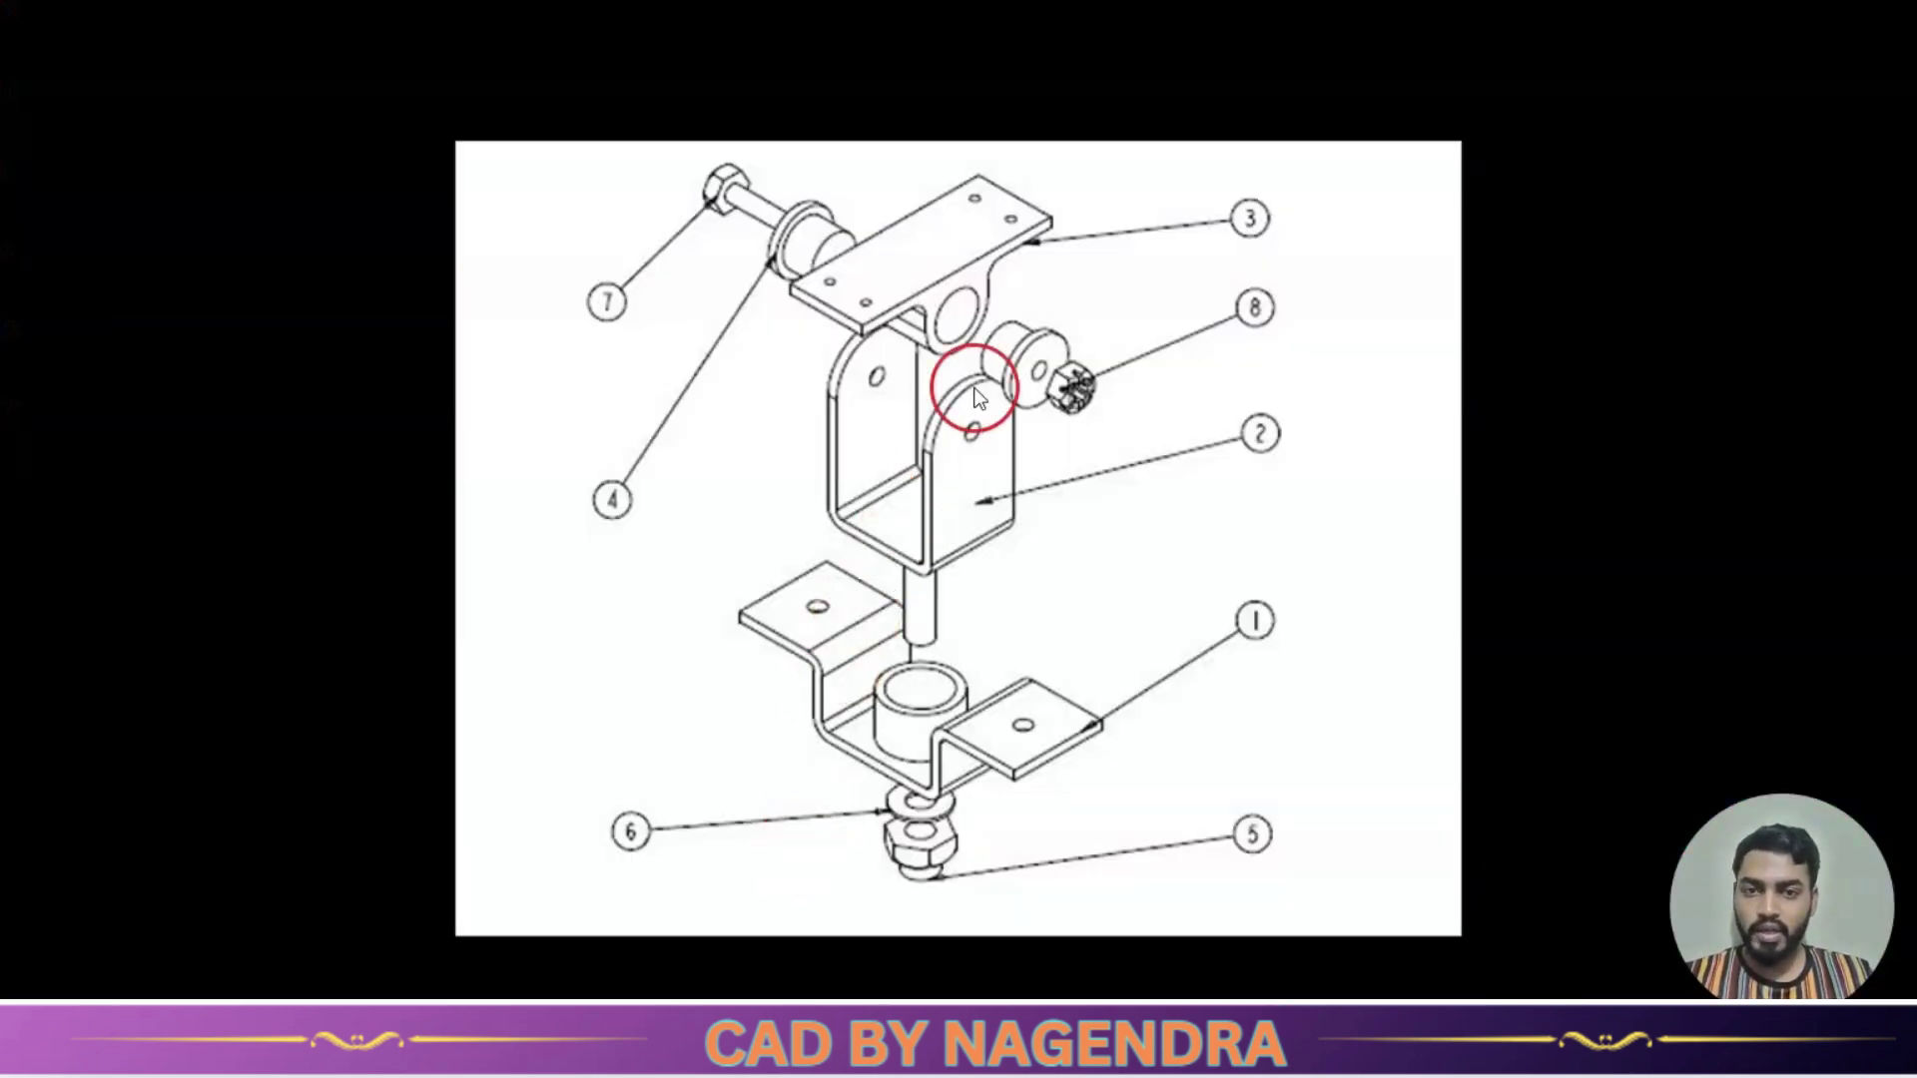
pyautogui.hotkey('alt', 'Tab')
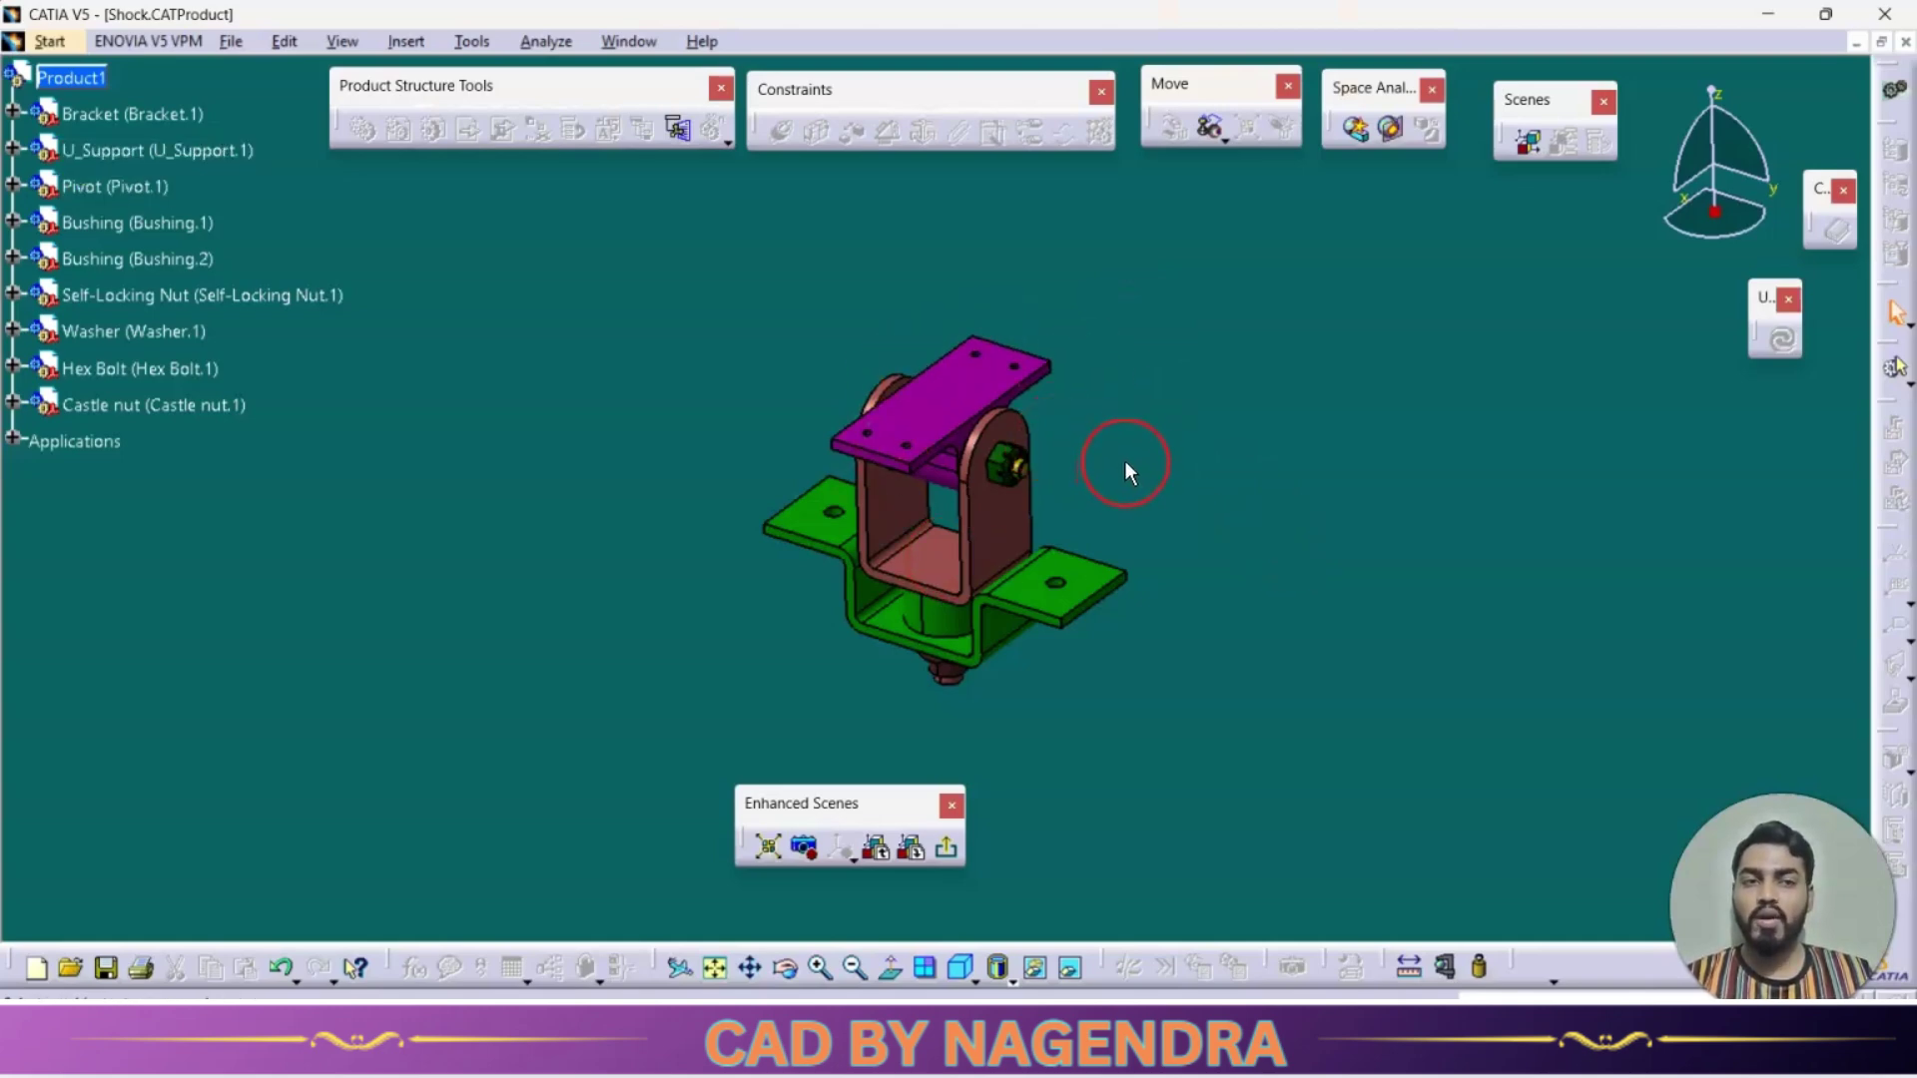
pyautogui.moveTo(1715, 212); pyautogui.dragTo(941, 211)
pyautogui.click(1122, 379)
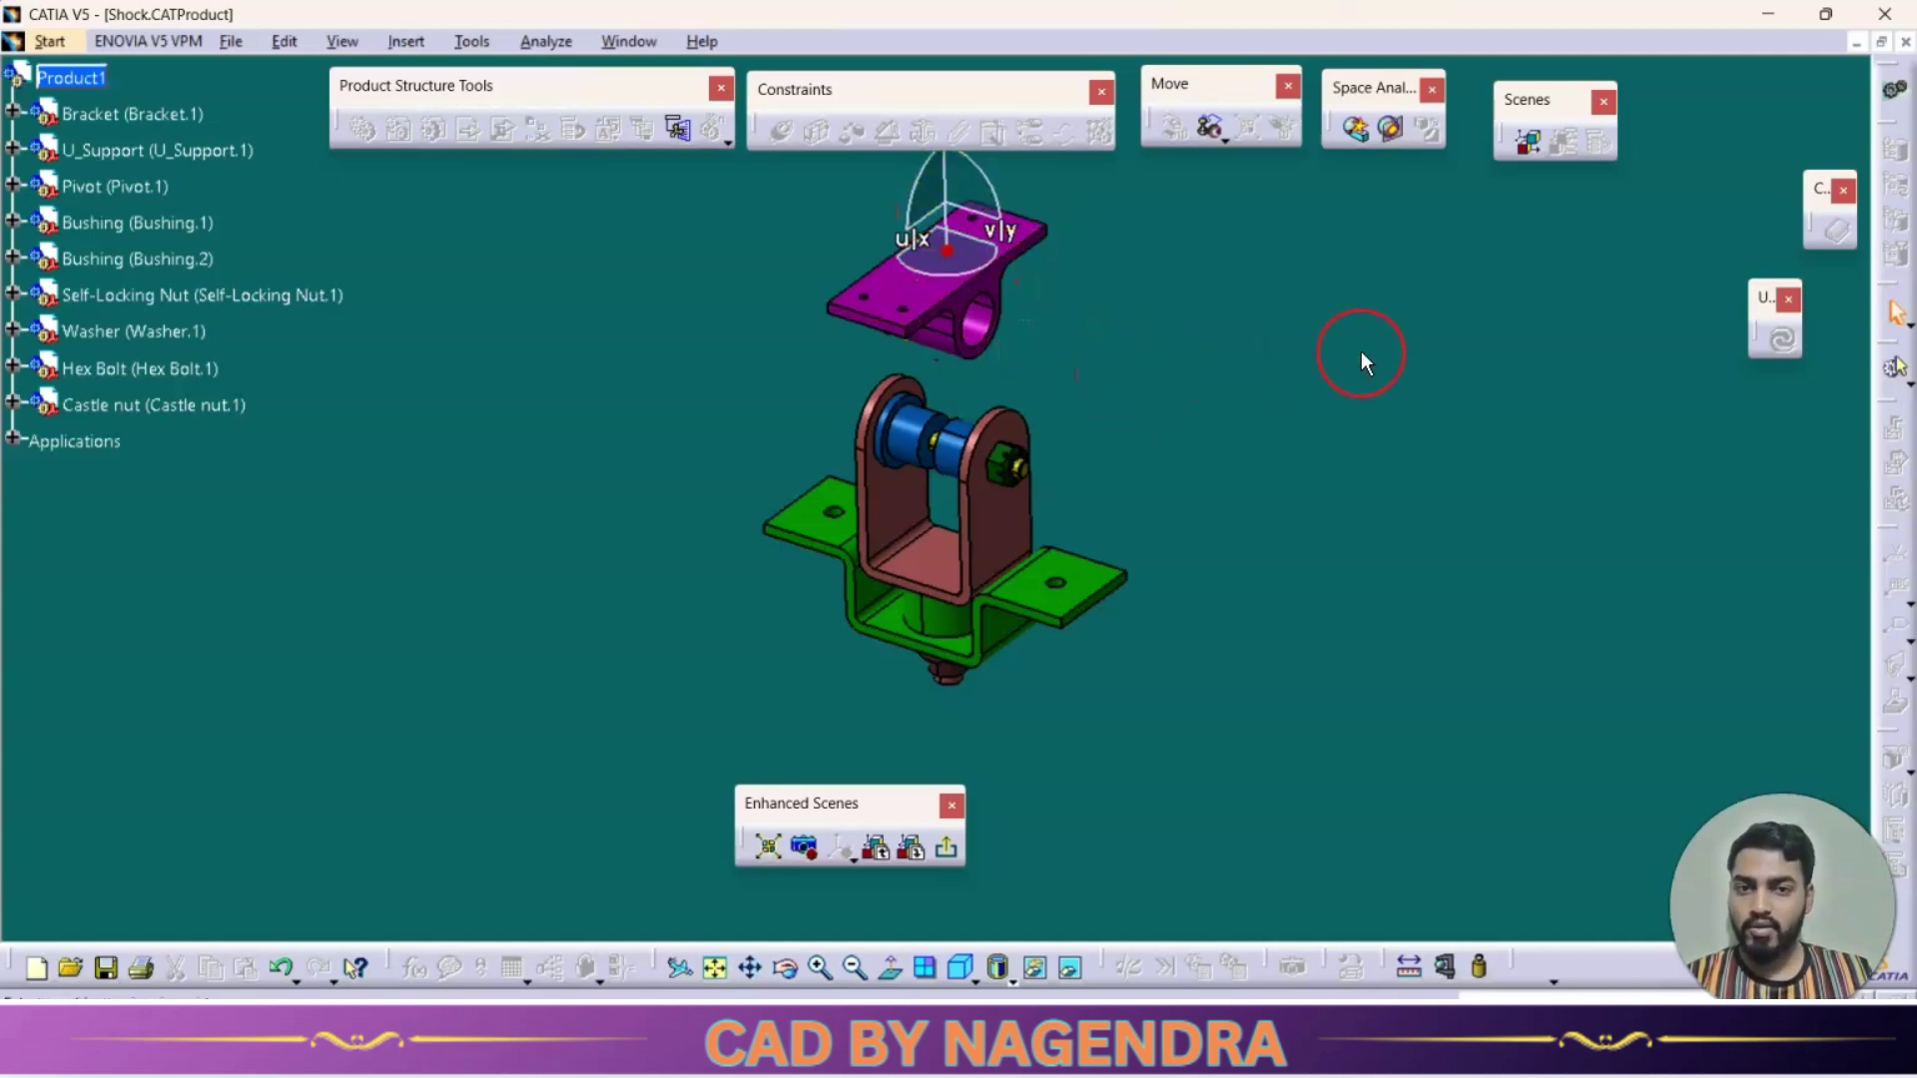
pyautogui.moveTo(1189, 372); pyautogui.dragTo(1090, 321, button='middle')
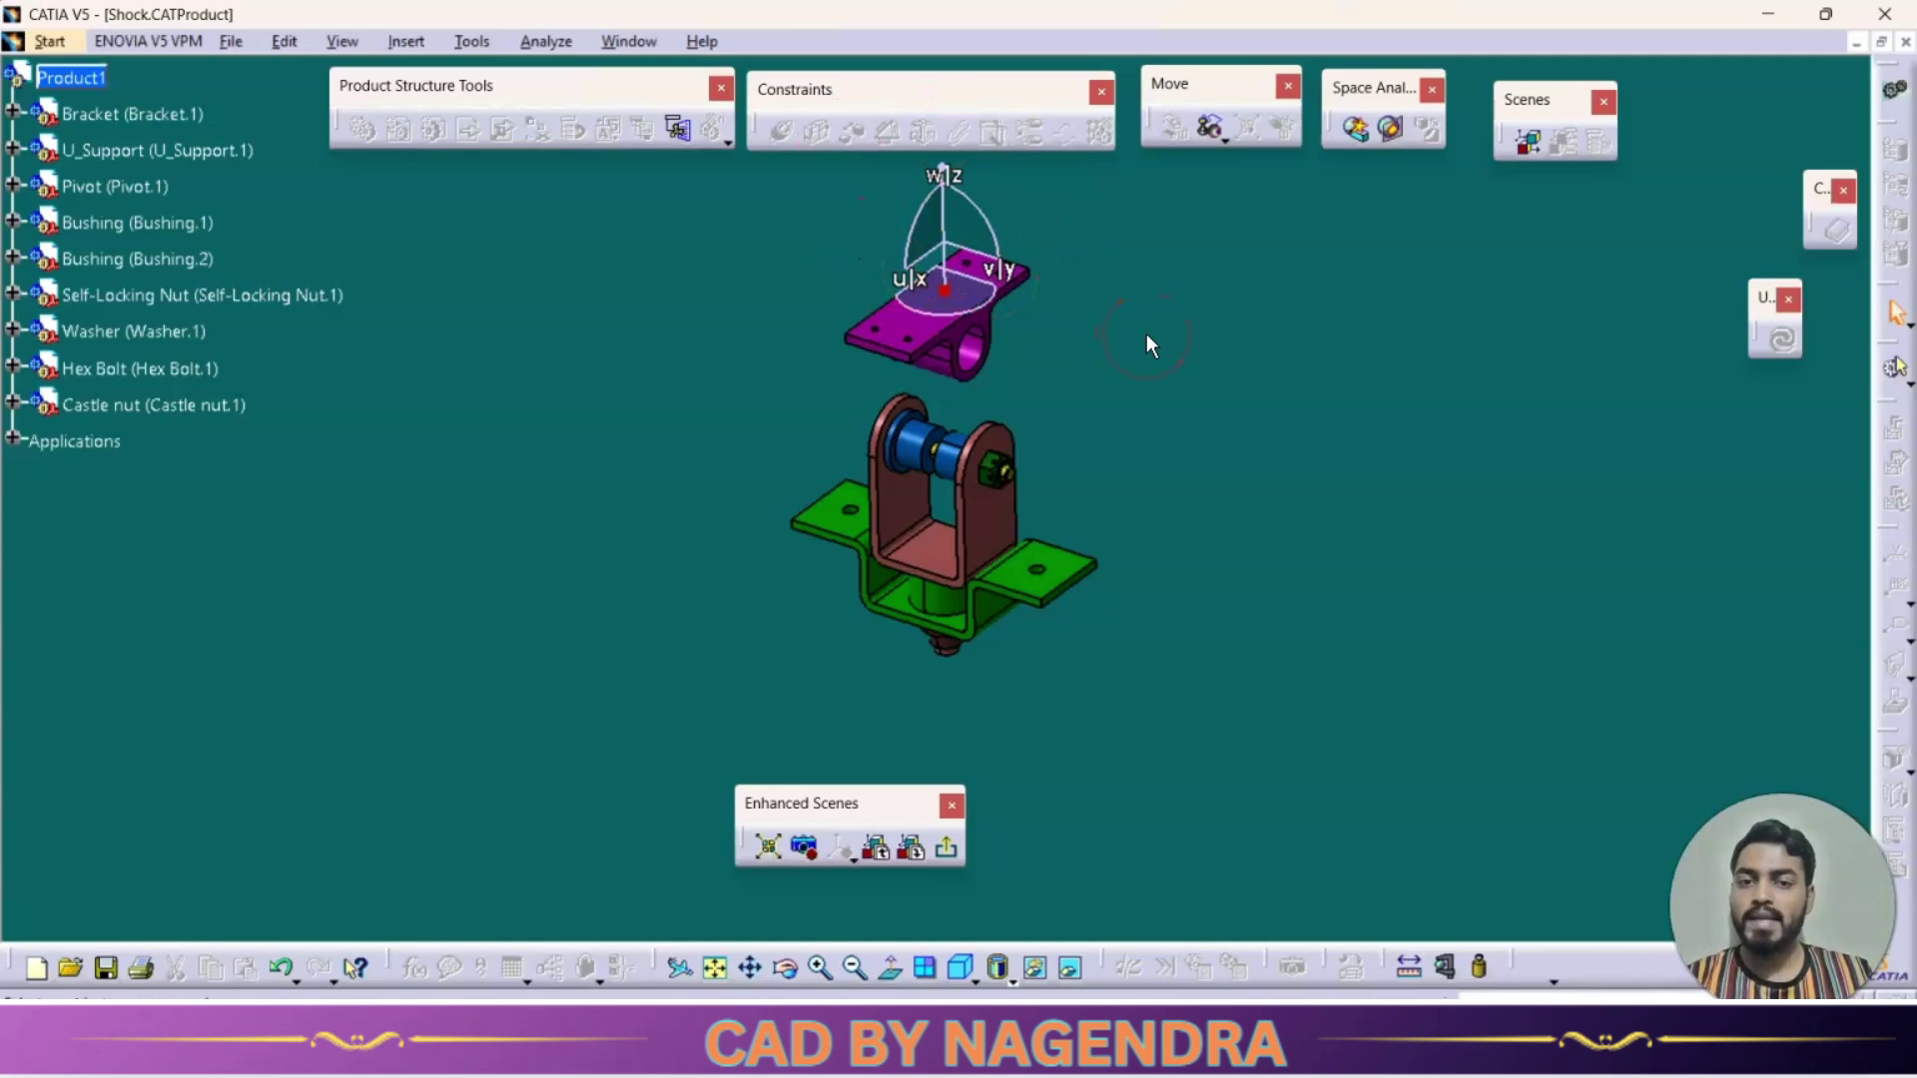
pyautogui.moveTo(1121, 685); pyautogui.dragTo(1122, 541, button='middle')
# Step: Move the Self-Locking Nut straight down below the assembly, and lower the Bracket partway toward the nut
pyautogui.moveTo(968, 271); pyautogui.dragTo(968, 394)
pyautogui.click(1057, 440)
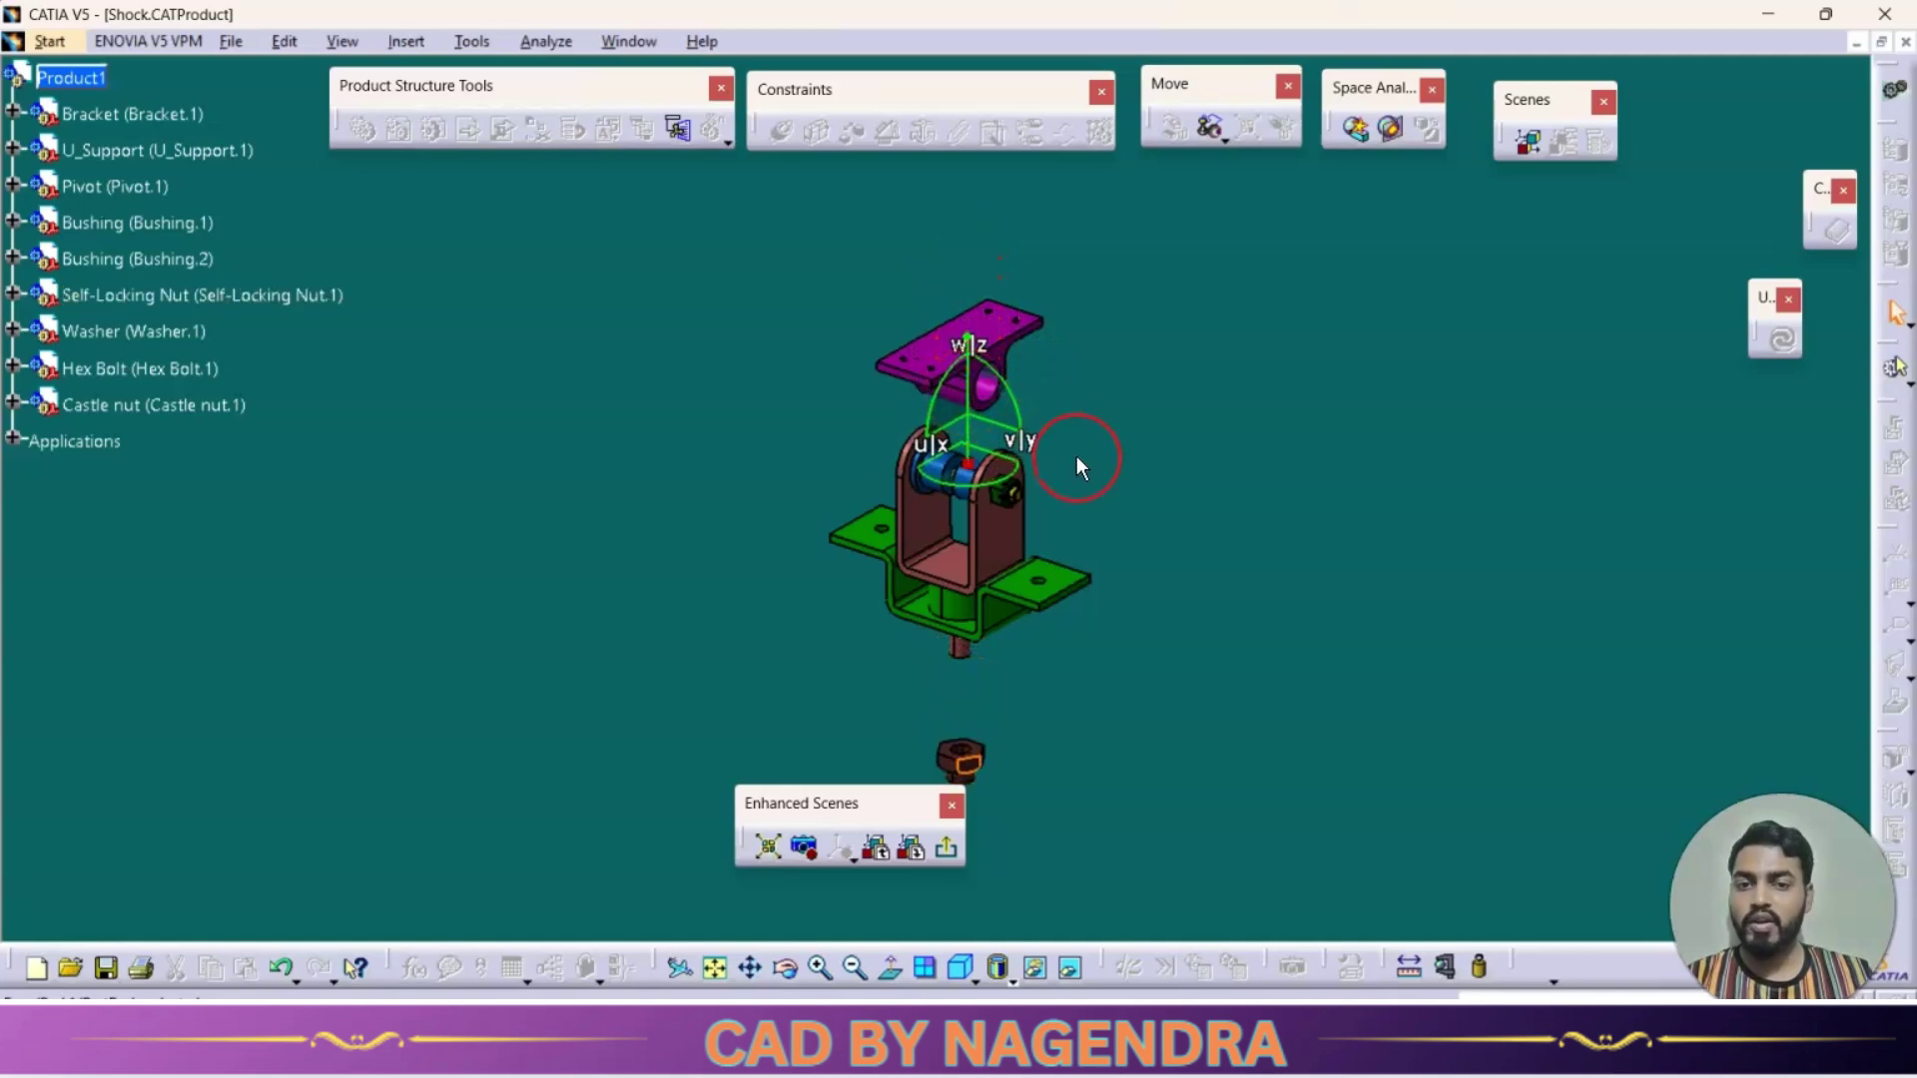
pyautogui.moveTo(1177, 629); pyautogui.dragTo(1245, 586, button='middle')
pyautogui.click(1096, 428)
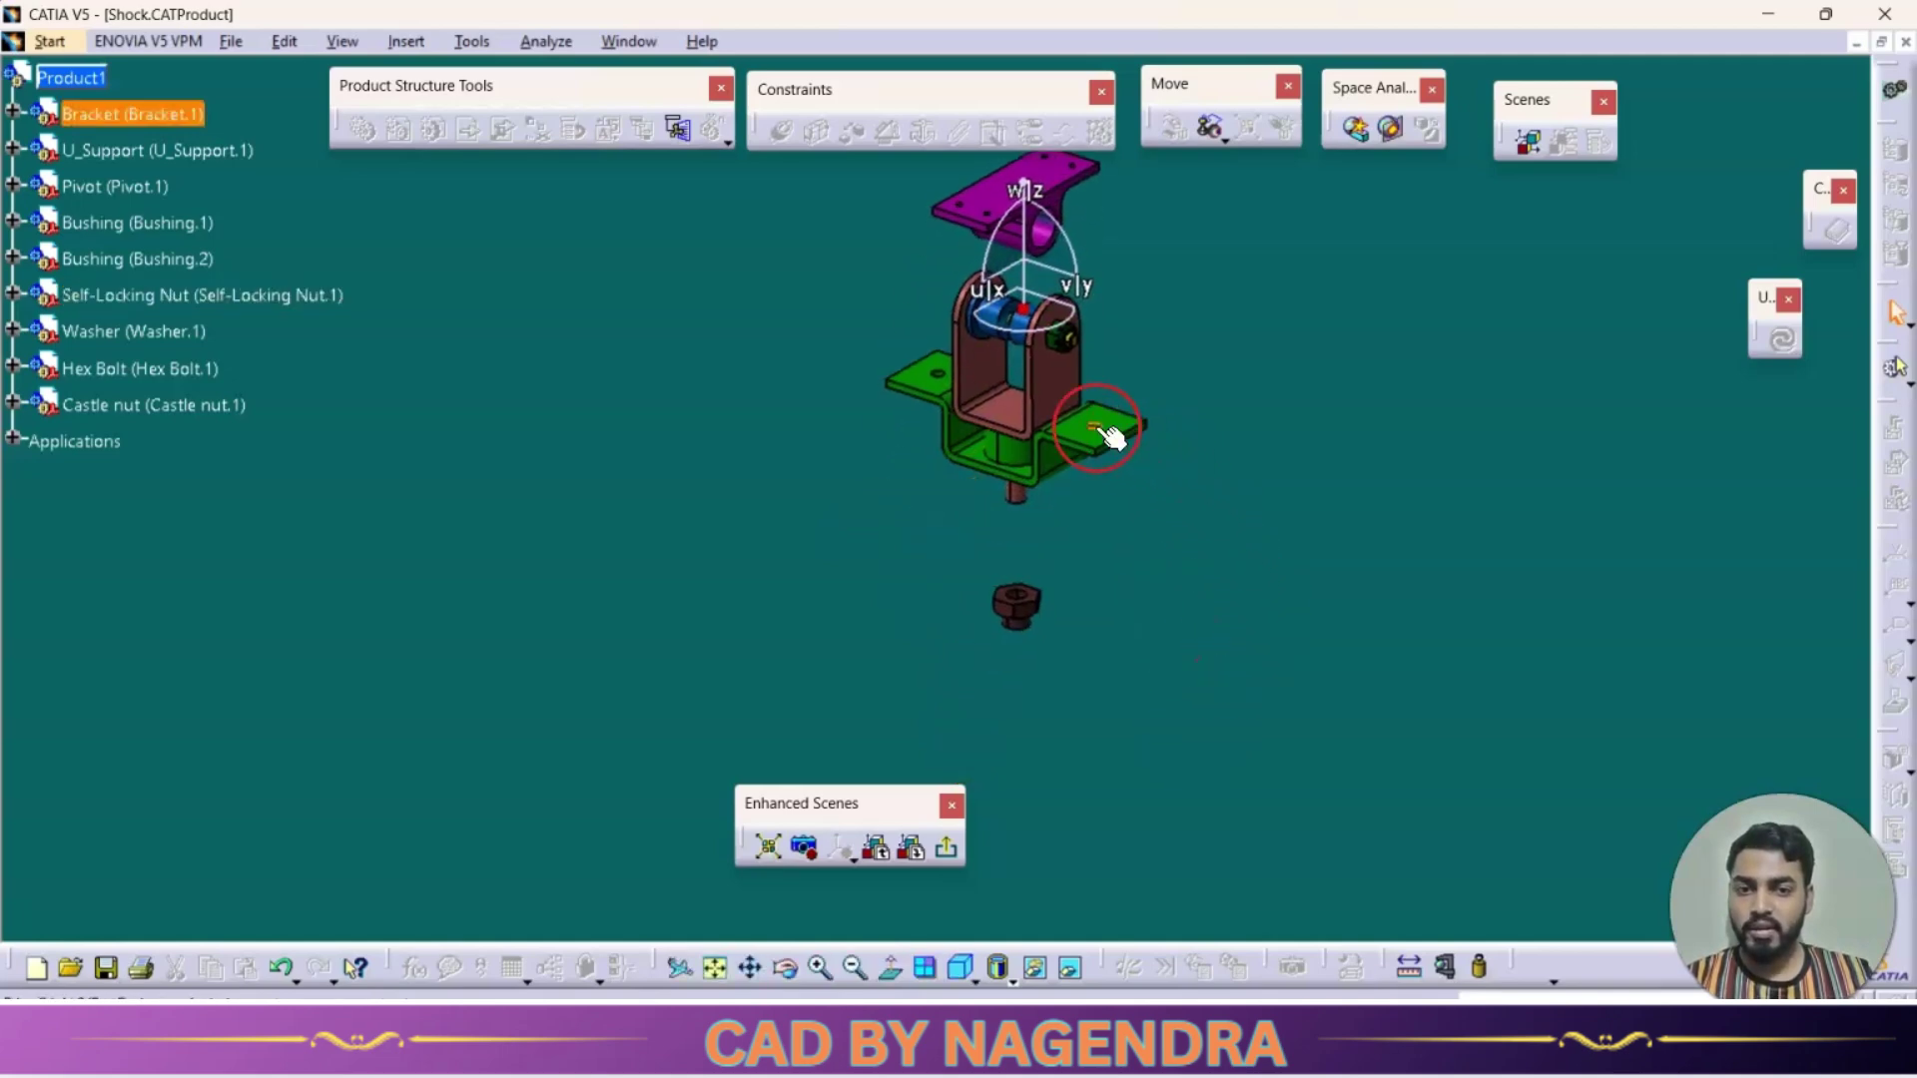
pyautogui.moveTo(1024, 256); pyautogui.dragTo(1024, 351)
pyautogui.click(1220, 459)
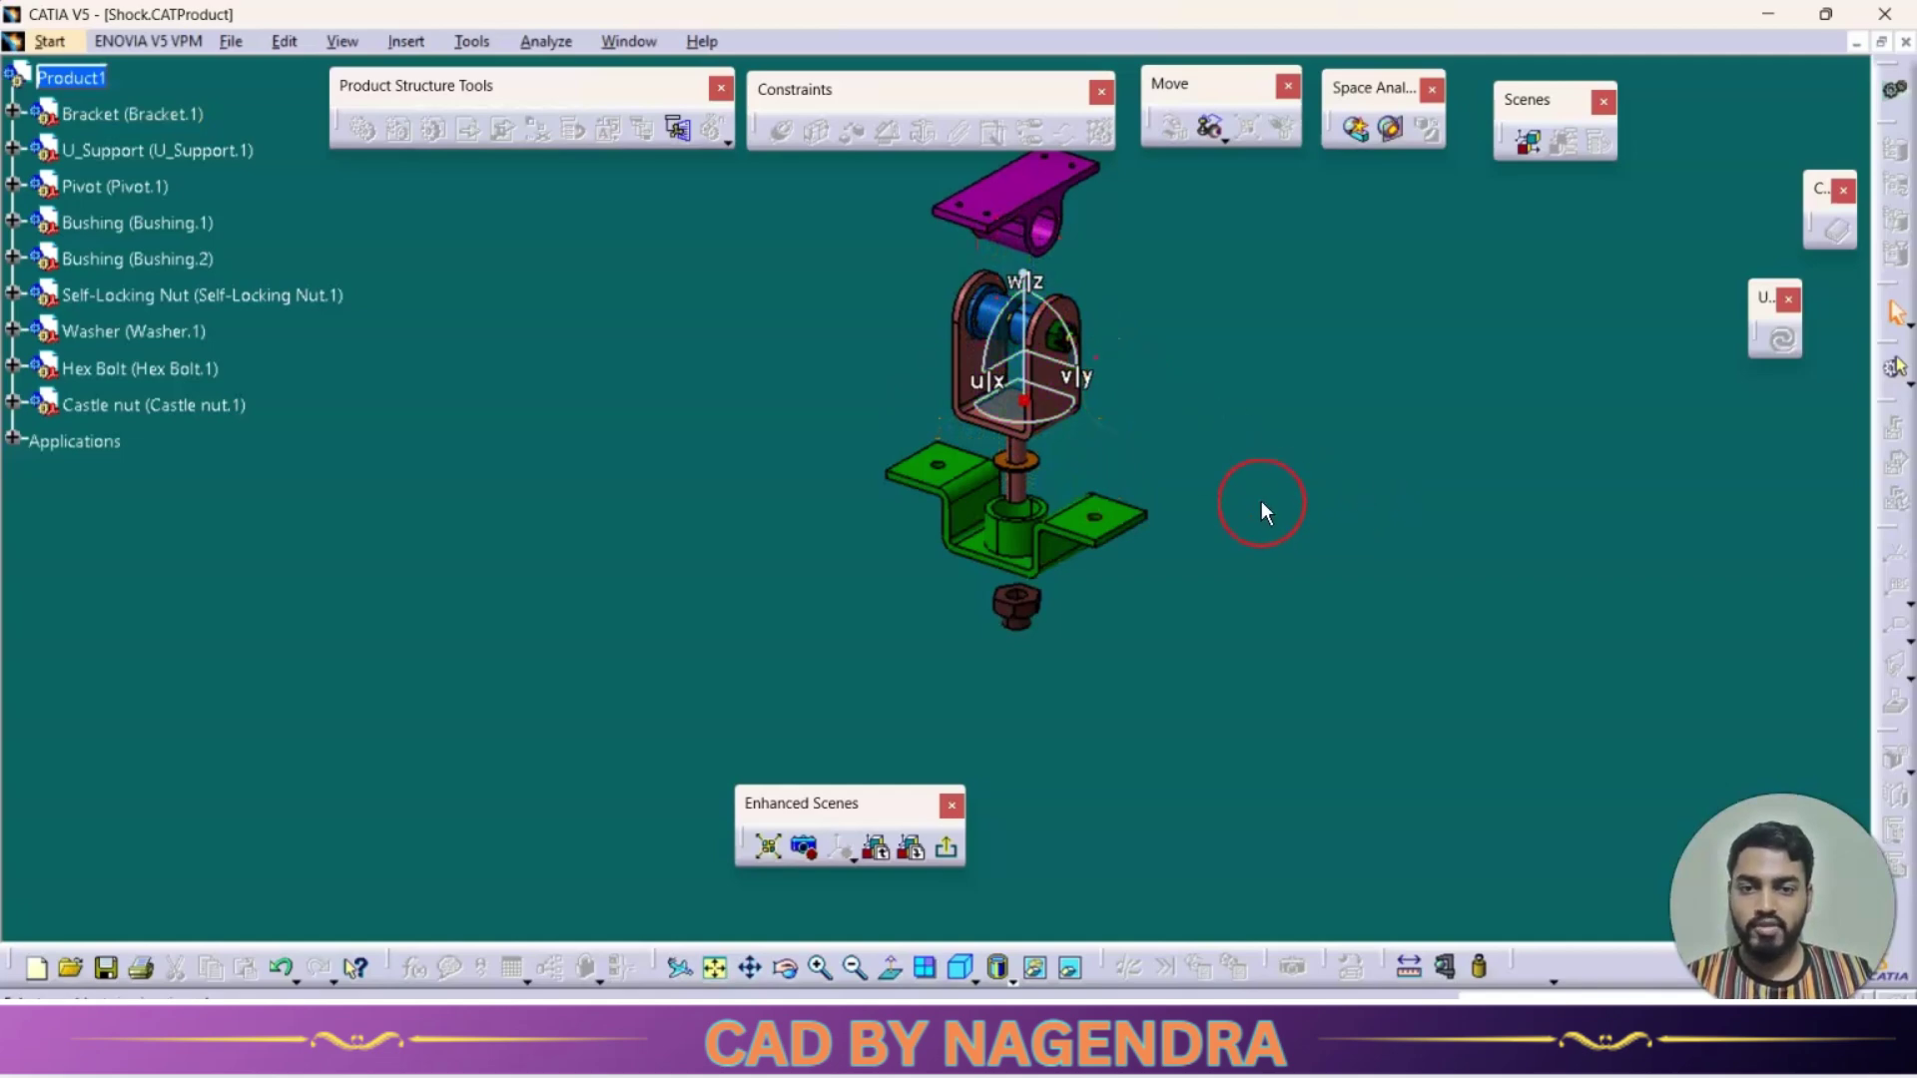
# Step: Attach the compass to the Washer and move it straight down between the Bracket and the Self-Locking Nut
pyautogui.click(1018, 460)
pyautogui.moveTo(1023, 324); pyautogui.dragTo(1022, 443)
pyautogui.click(1338, 527)
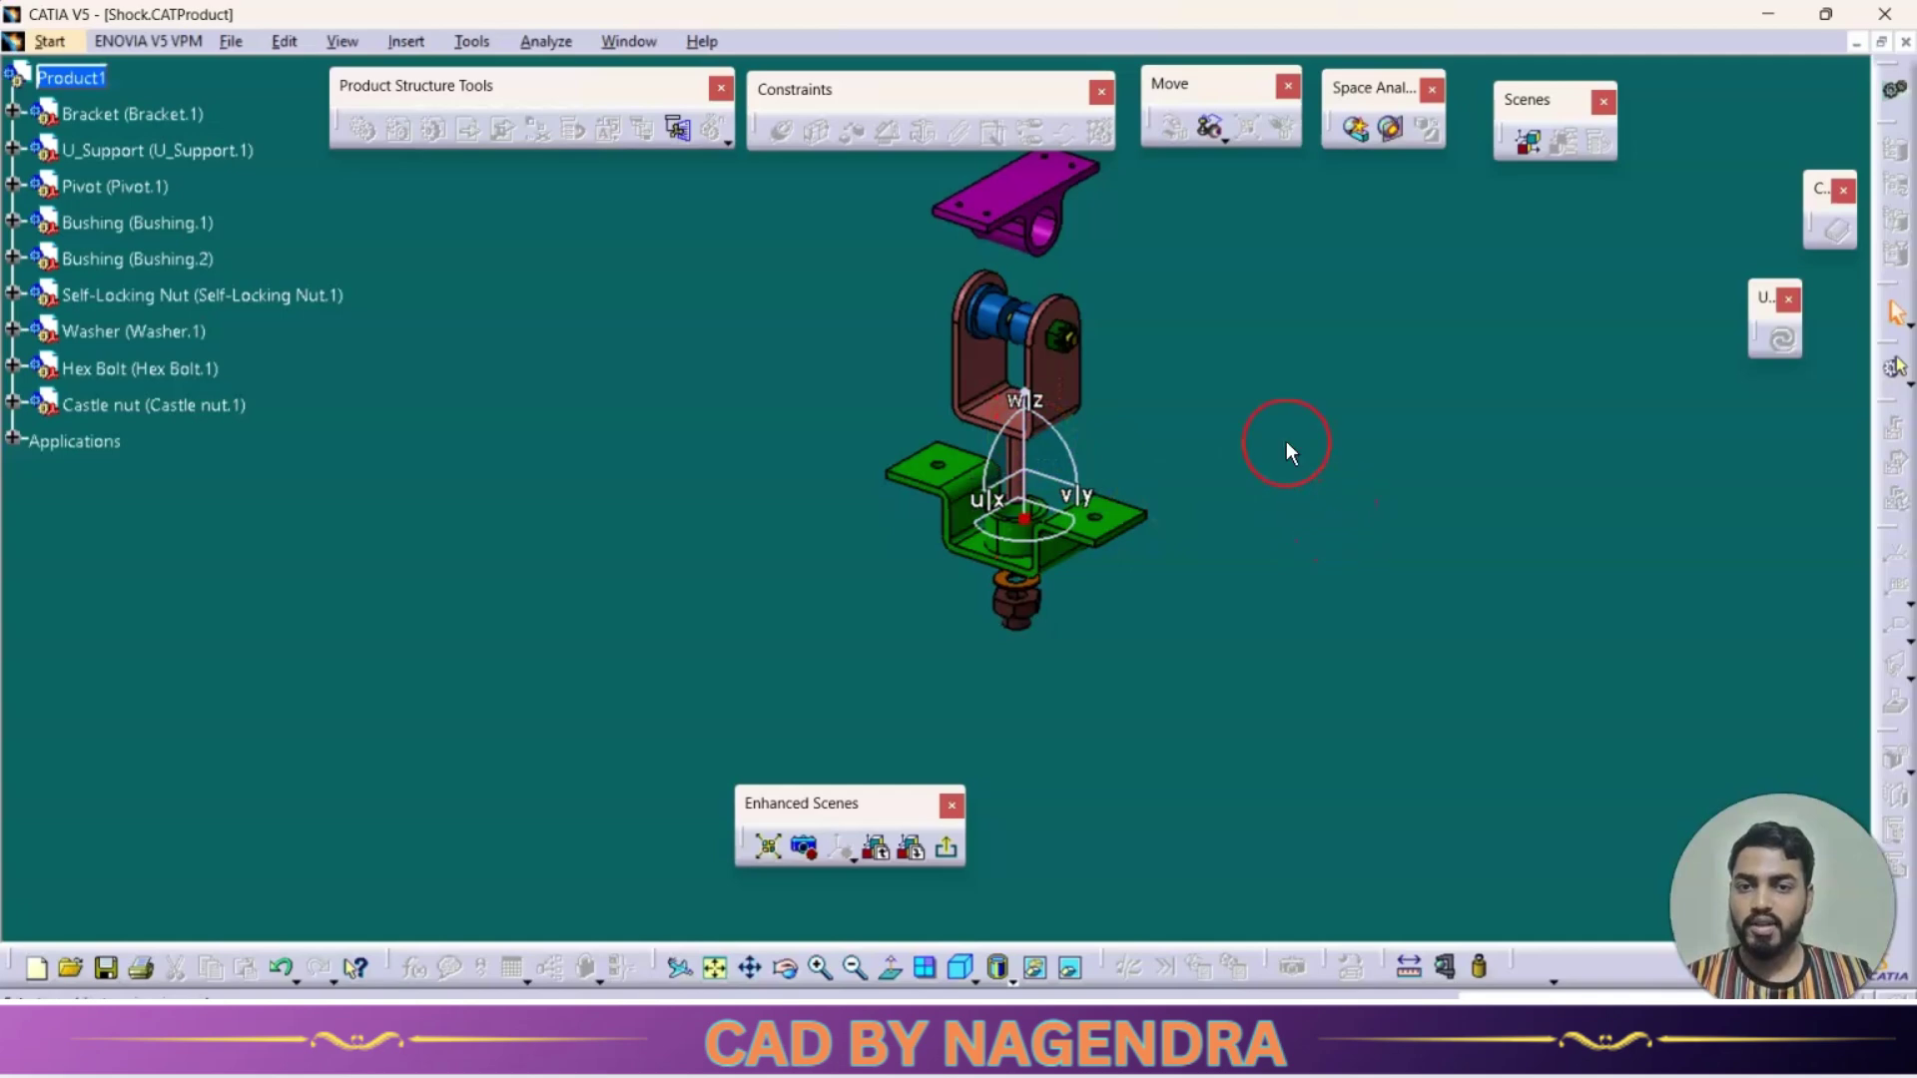
# Step: Pull the Hex Bolt out of the U_Support along its axis, and move the Castle nut out on the opposite side
pyautogui.scroll(2, 1134, 459)
pyautogui.keyDown('ctrl'); pyautogui.moveTo(1134, 458); pyautogui.dragTo(1126, 290, button='middle'); pyautogui.keyUp('ctrl')
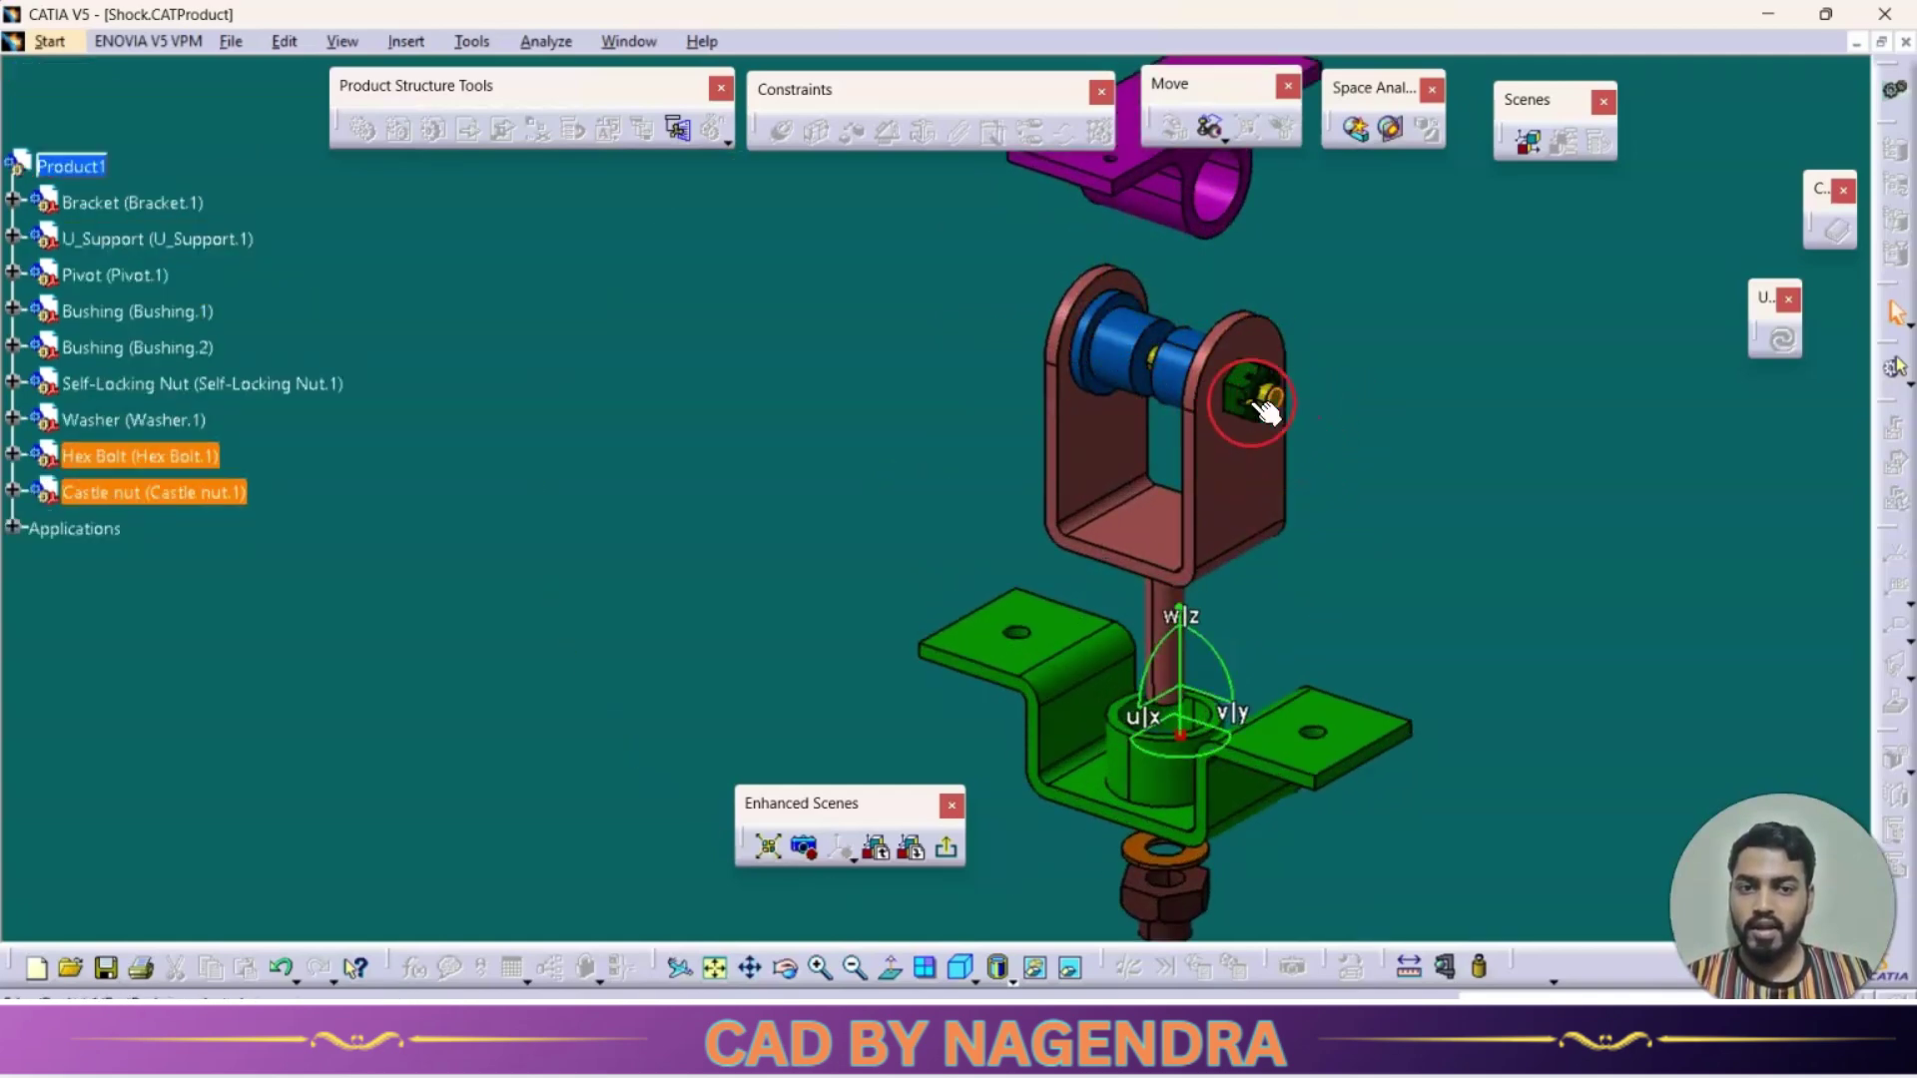
pyautogui.moveTo(1219, 713); pyautogui.dragTo(994, 587)
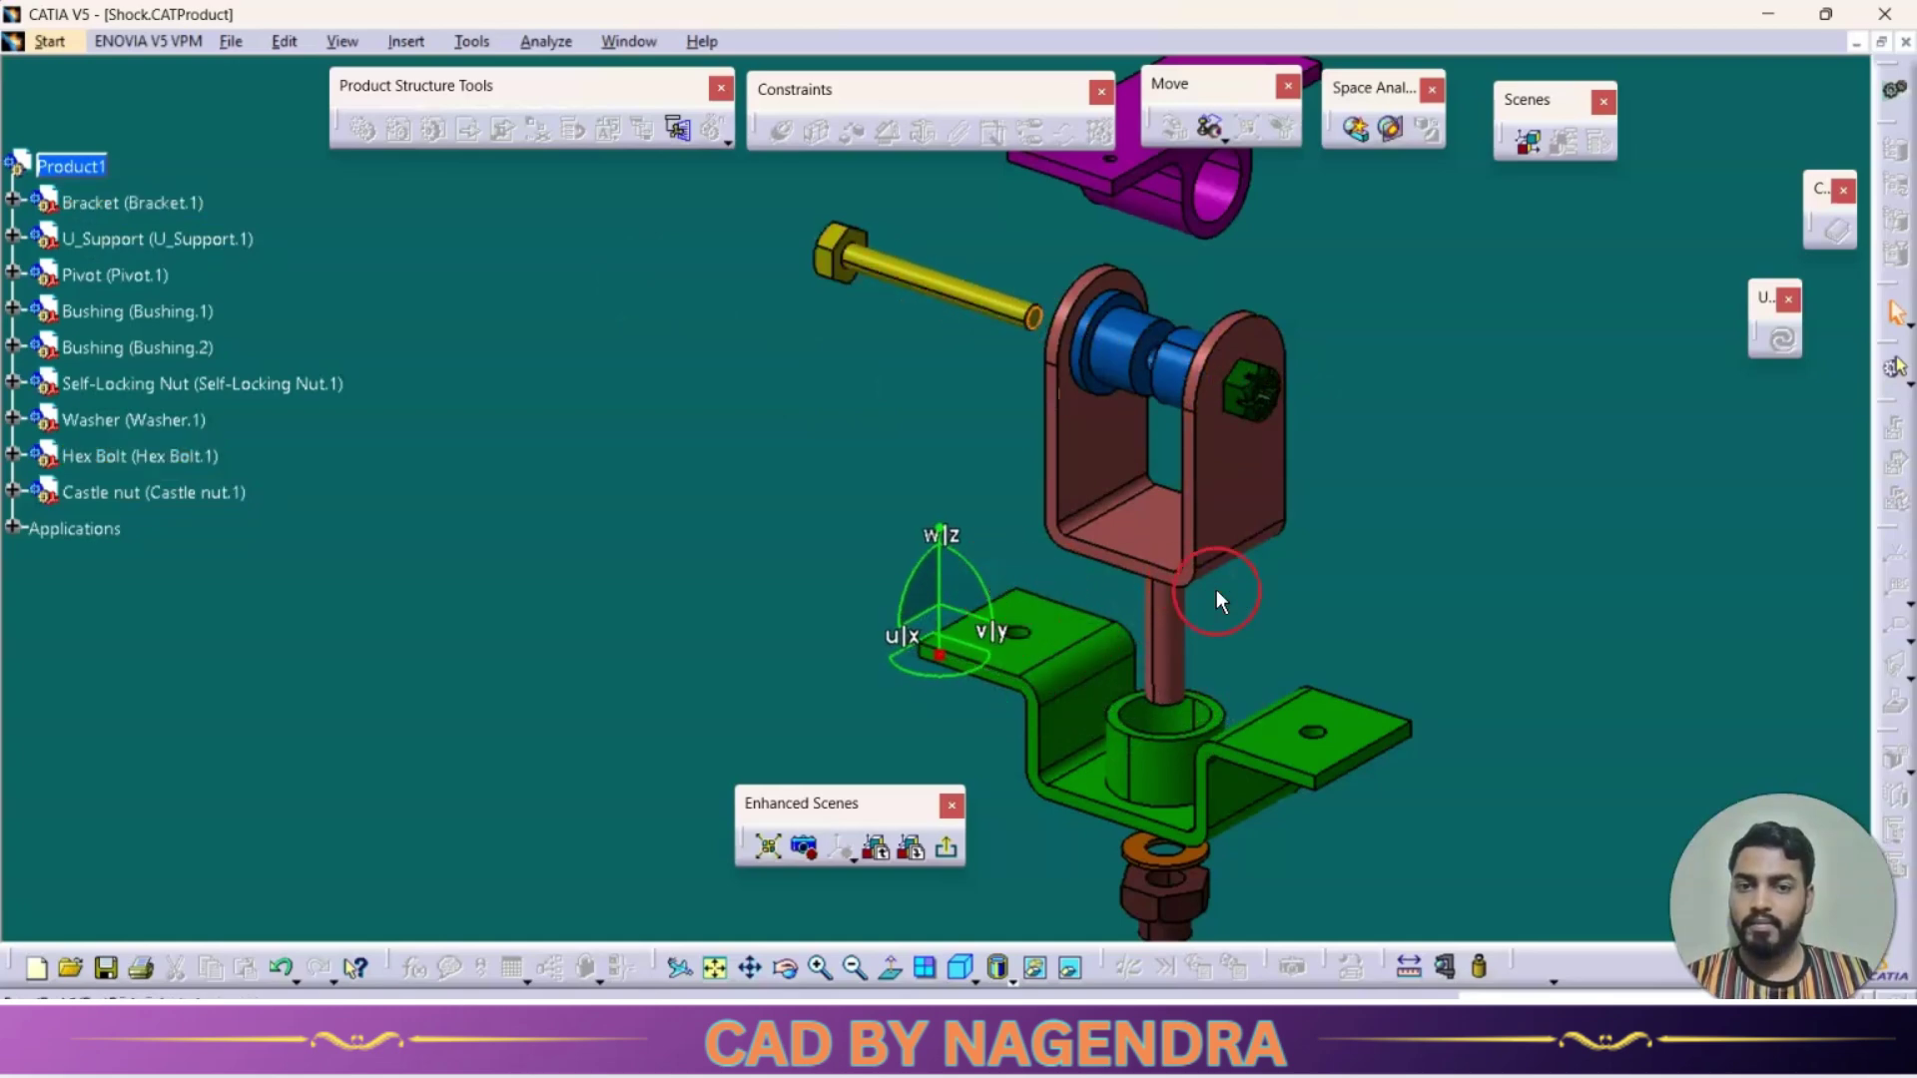
pyautogui.click(1358, 616)
pyautogui.click(1246, 388)
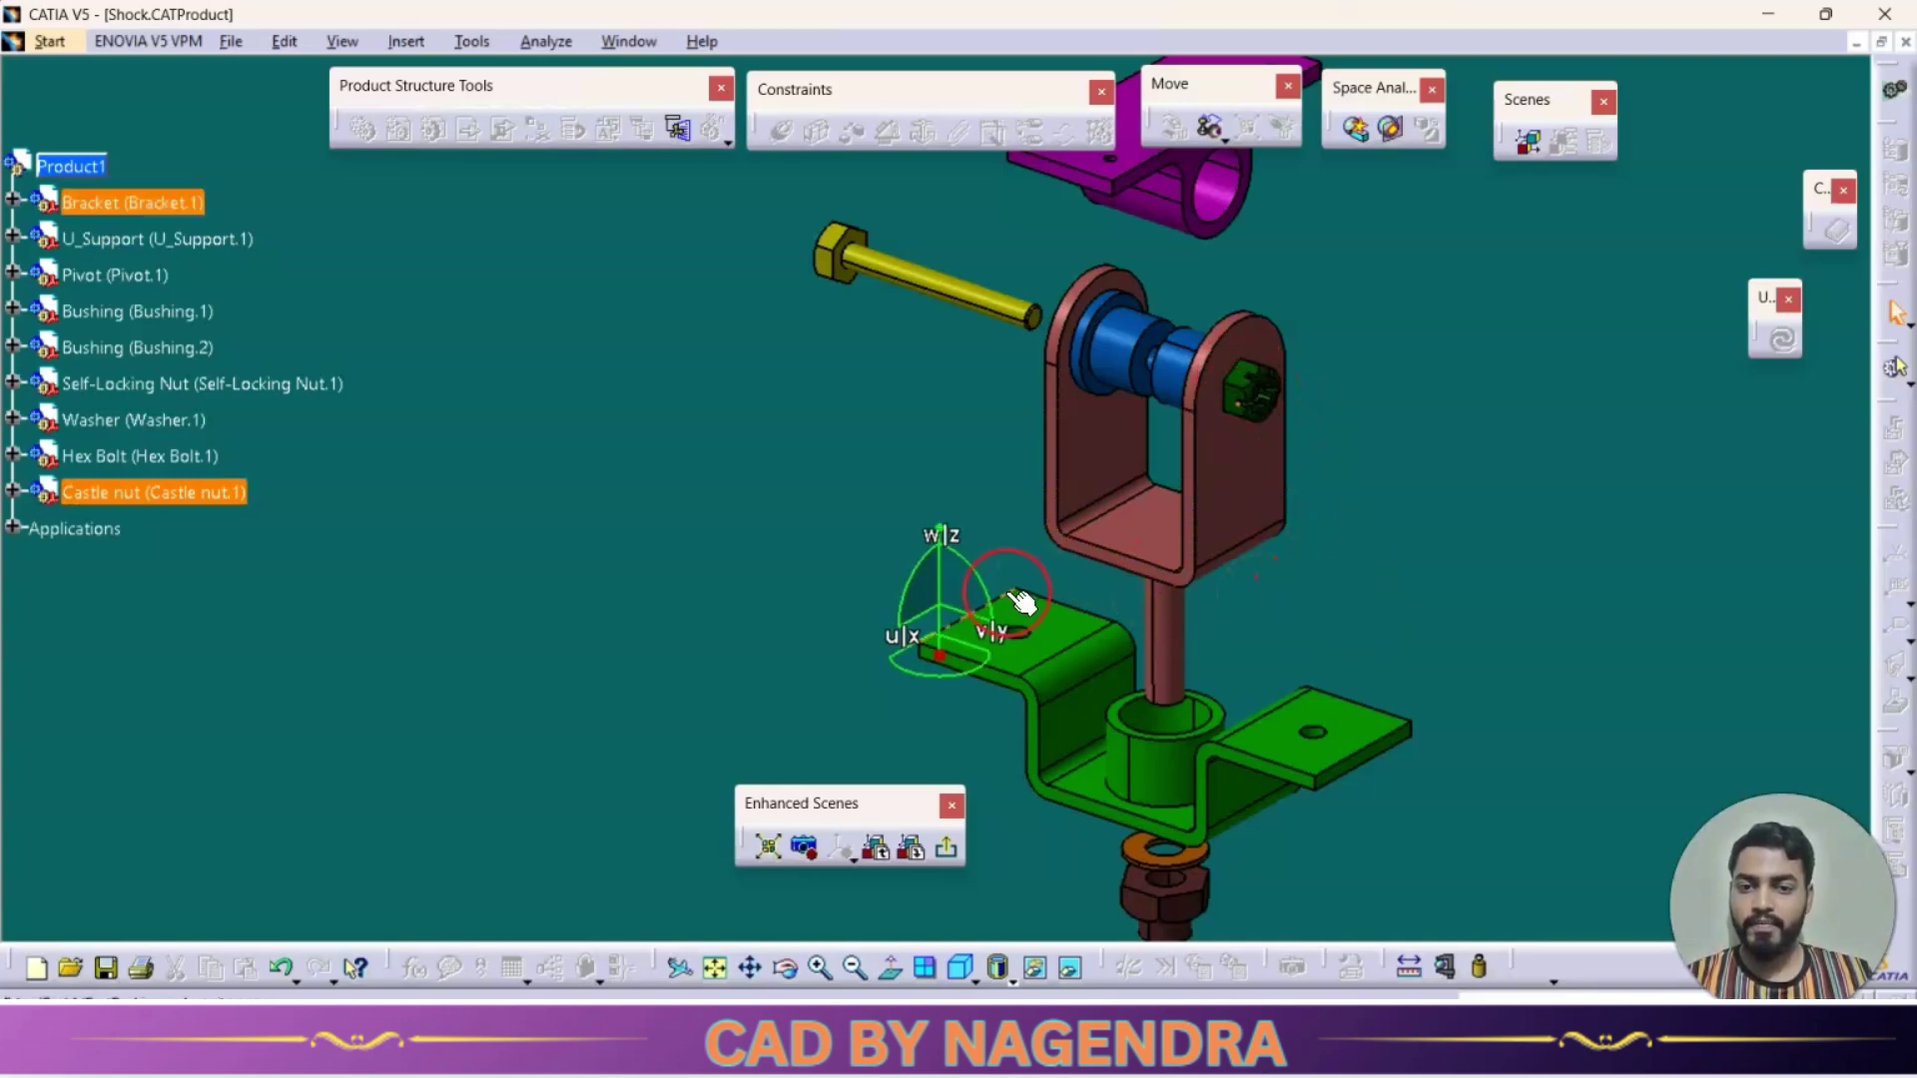
pyautogui.moveTo(983, 637); pyautogui.dragTo(1138, 689)
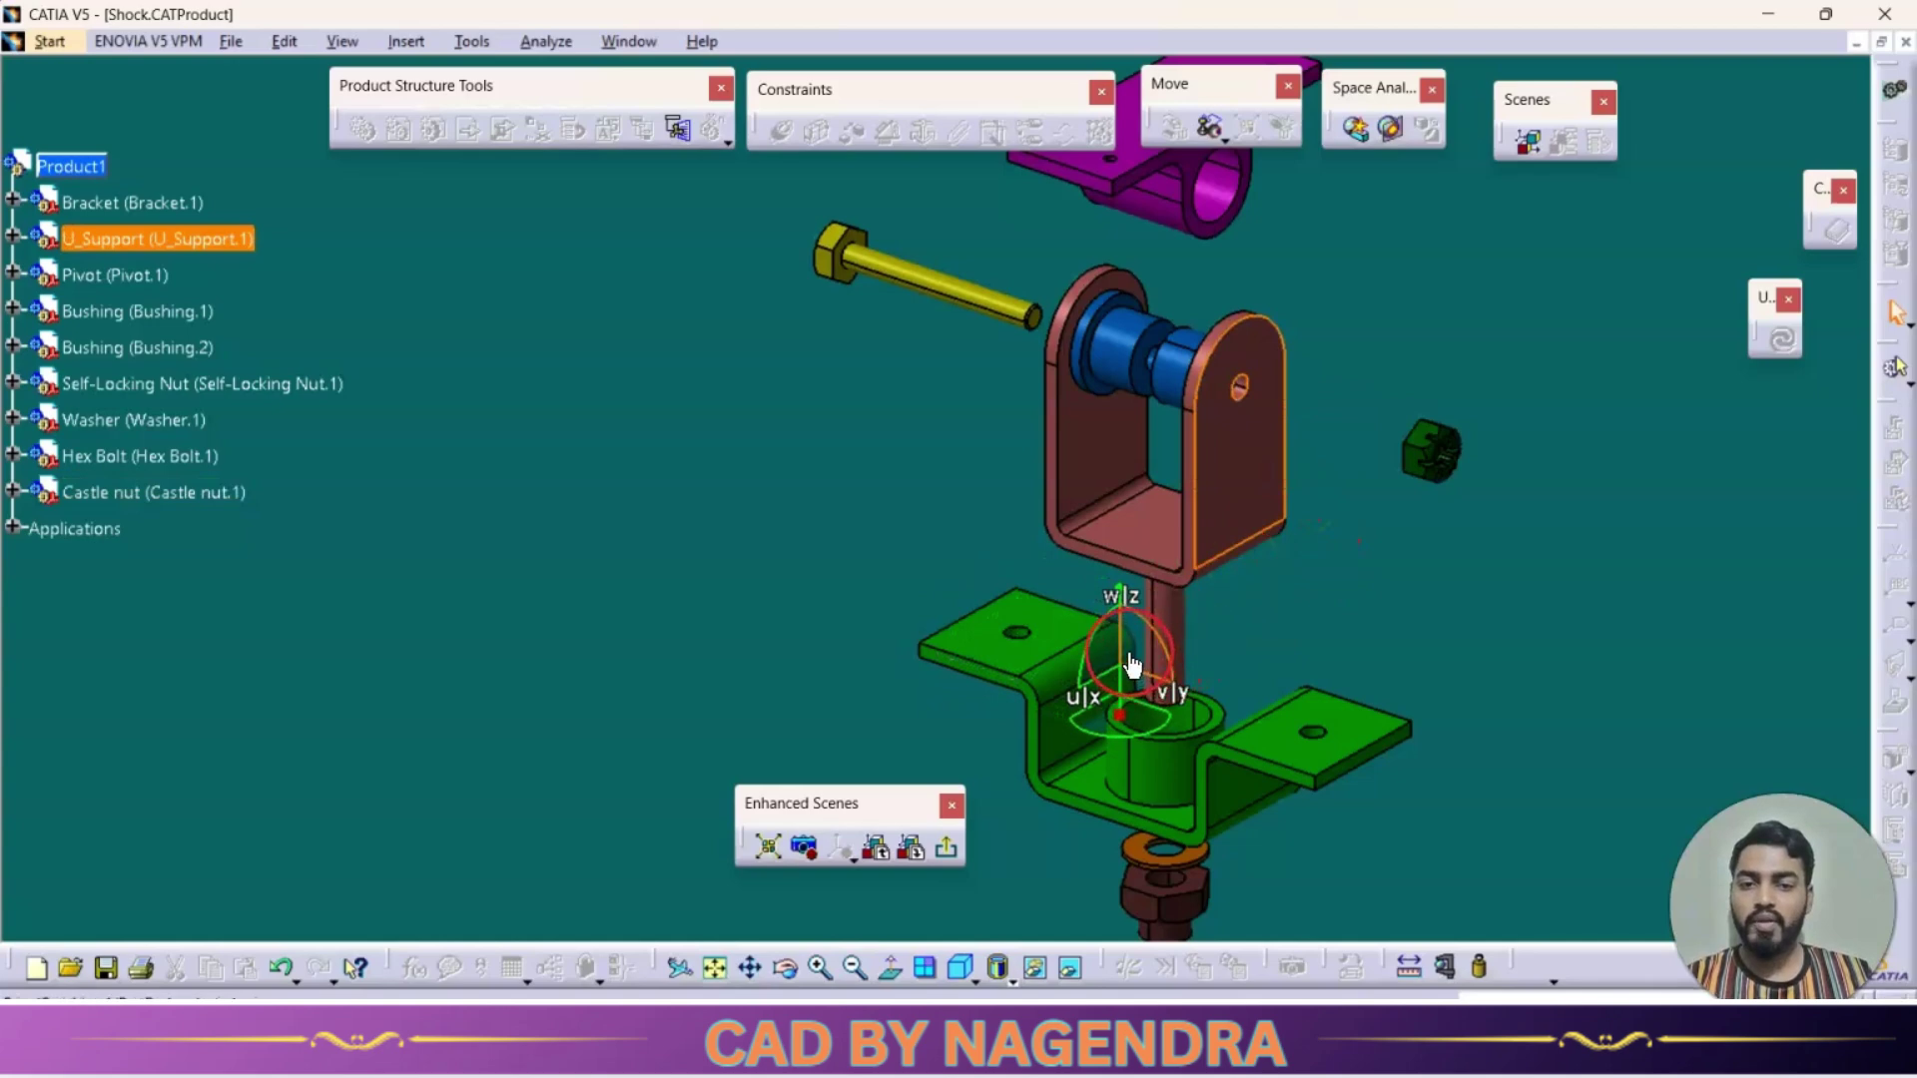
# Step: Lower the U_Support toward the Bracket, and raise both Bushings together to sit between the U_Support and the Pivot
pyautogui.moveTo(1122, 647); pyautogui.dragTo(1122, 710)
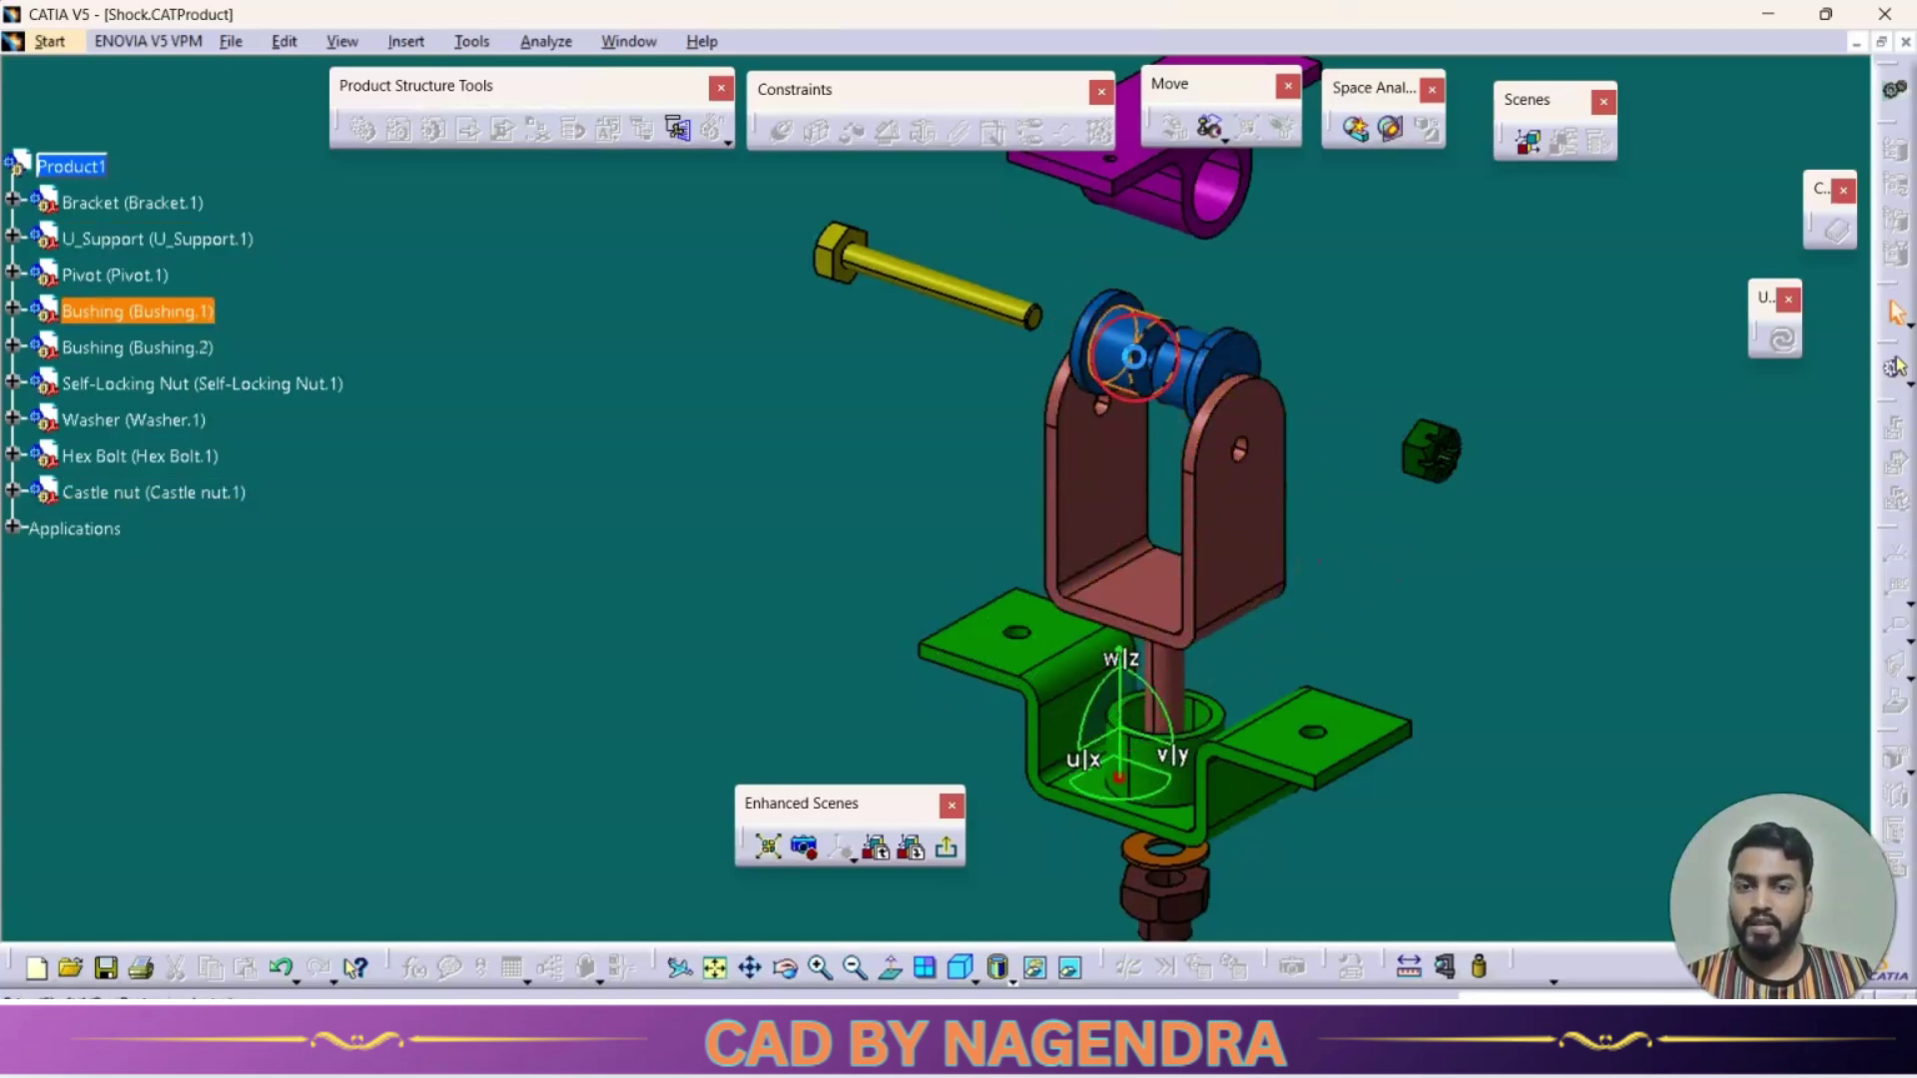
pyautogui.keyDown('ctrl'); pyautogui.click(1179, 371); pyautogui.keyUp('ctrl')
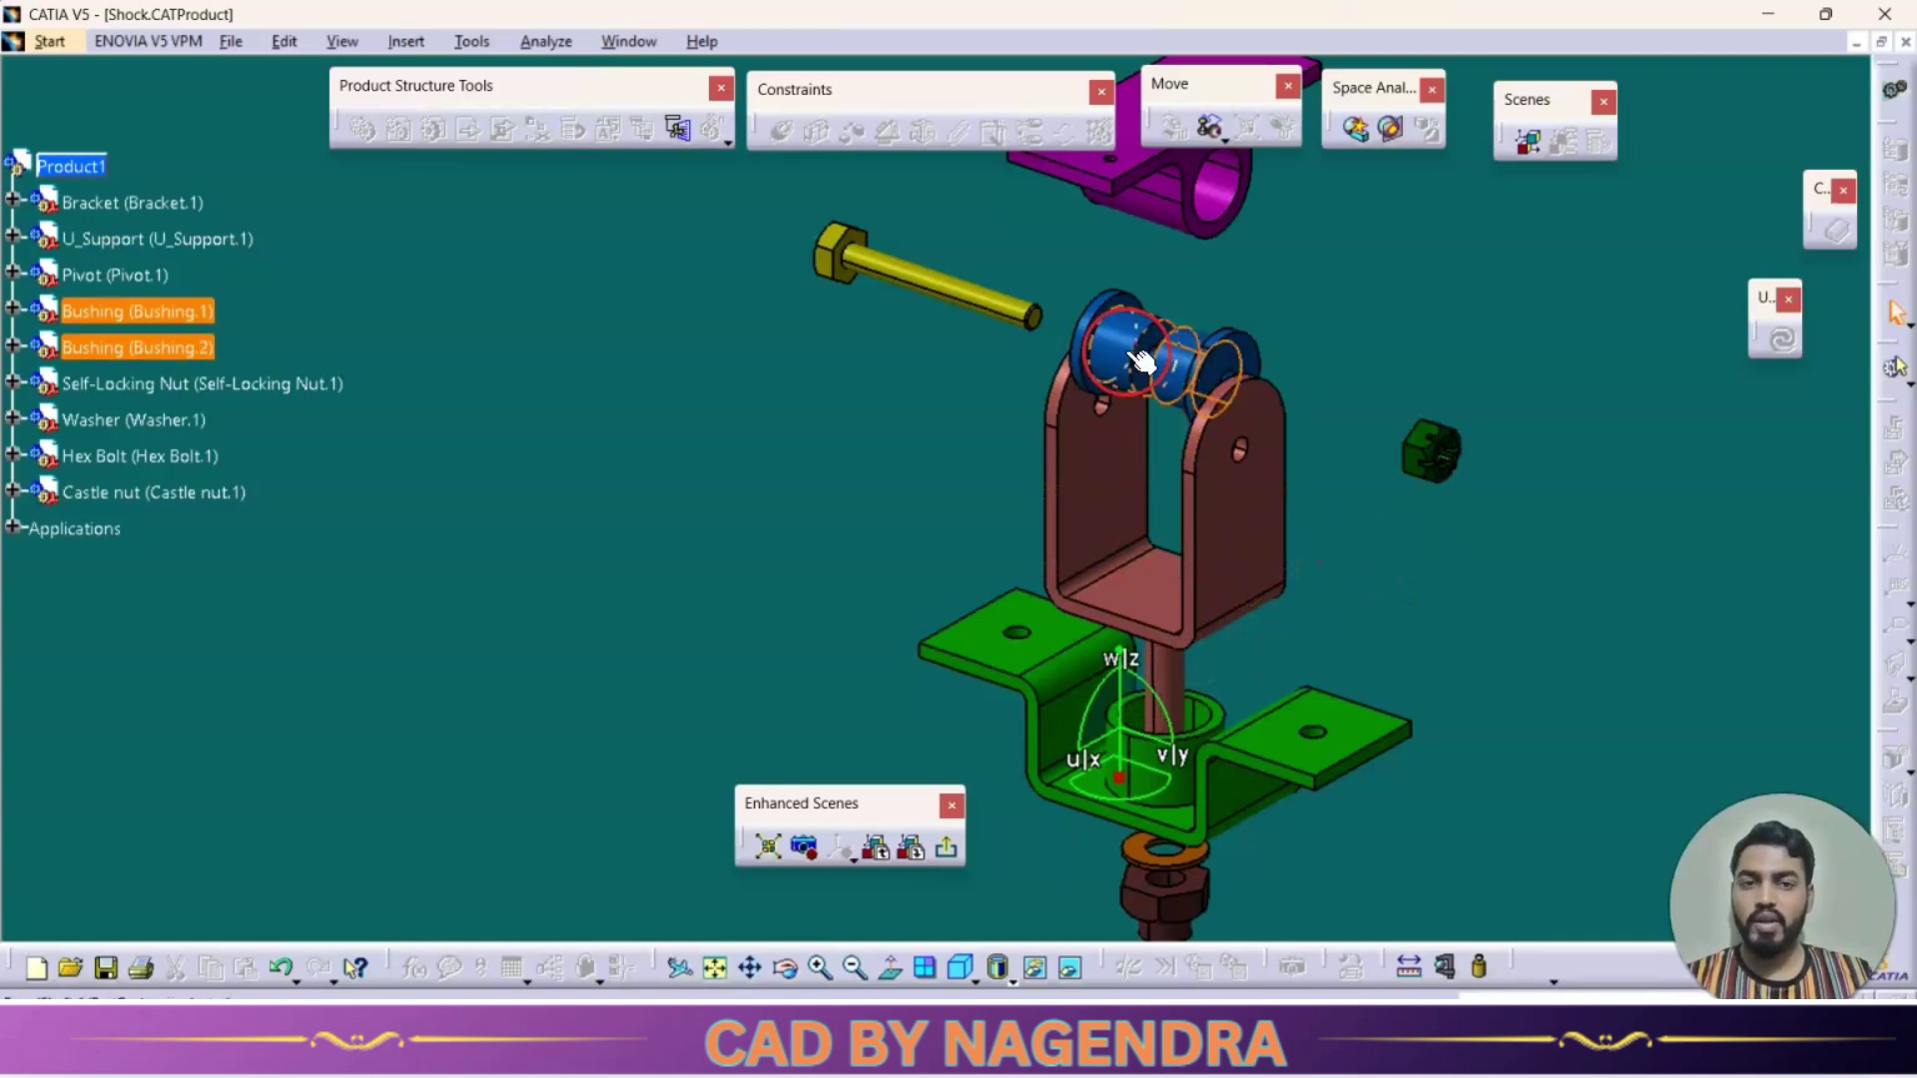
pyautogui.moveTo(1125, 736); pyautogui.dragTo(1125, 667)
pyautogui.click(1333, 497)
# Step: Spread Bushing.1 and Bushing.2 apart from each other along the bolt axis
pyautogui.click(1260, 332)
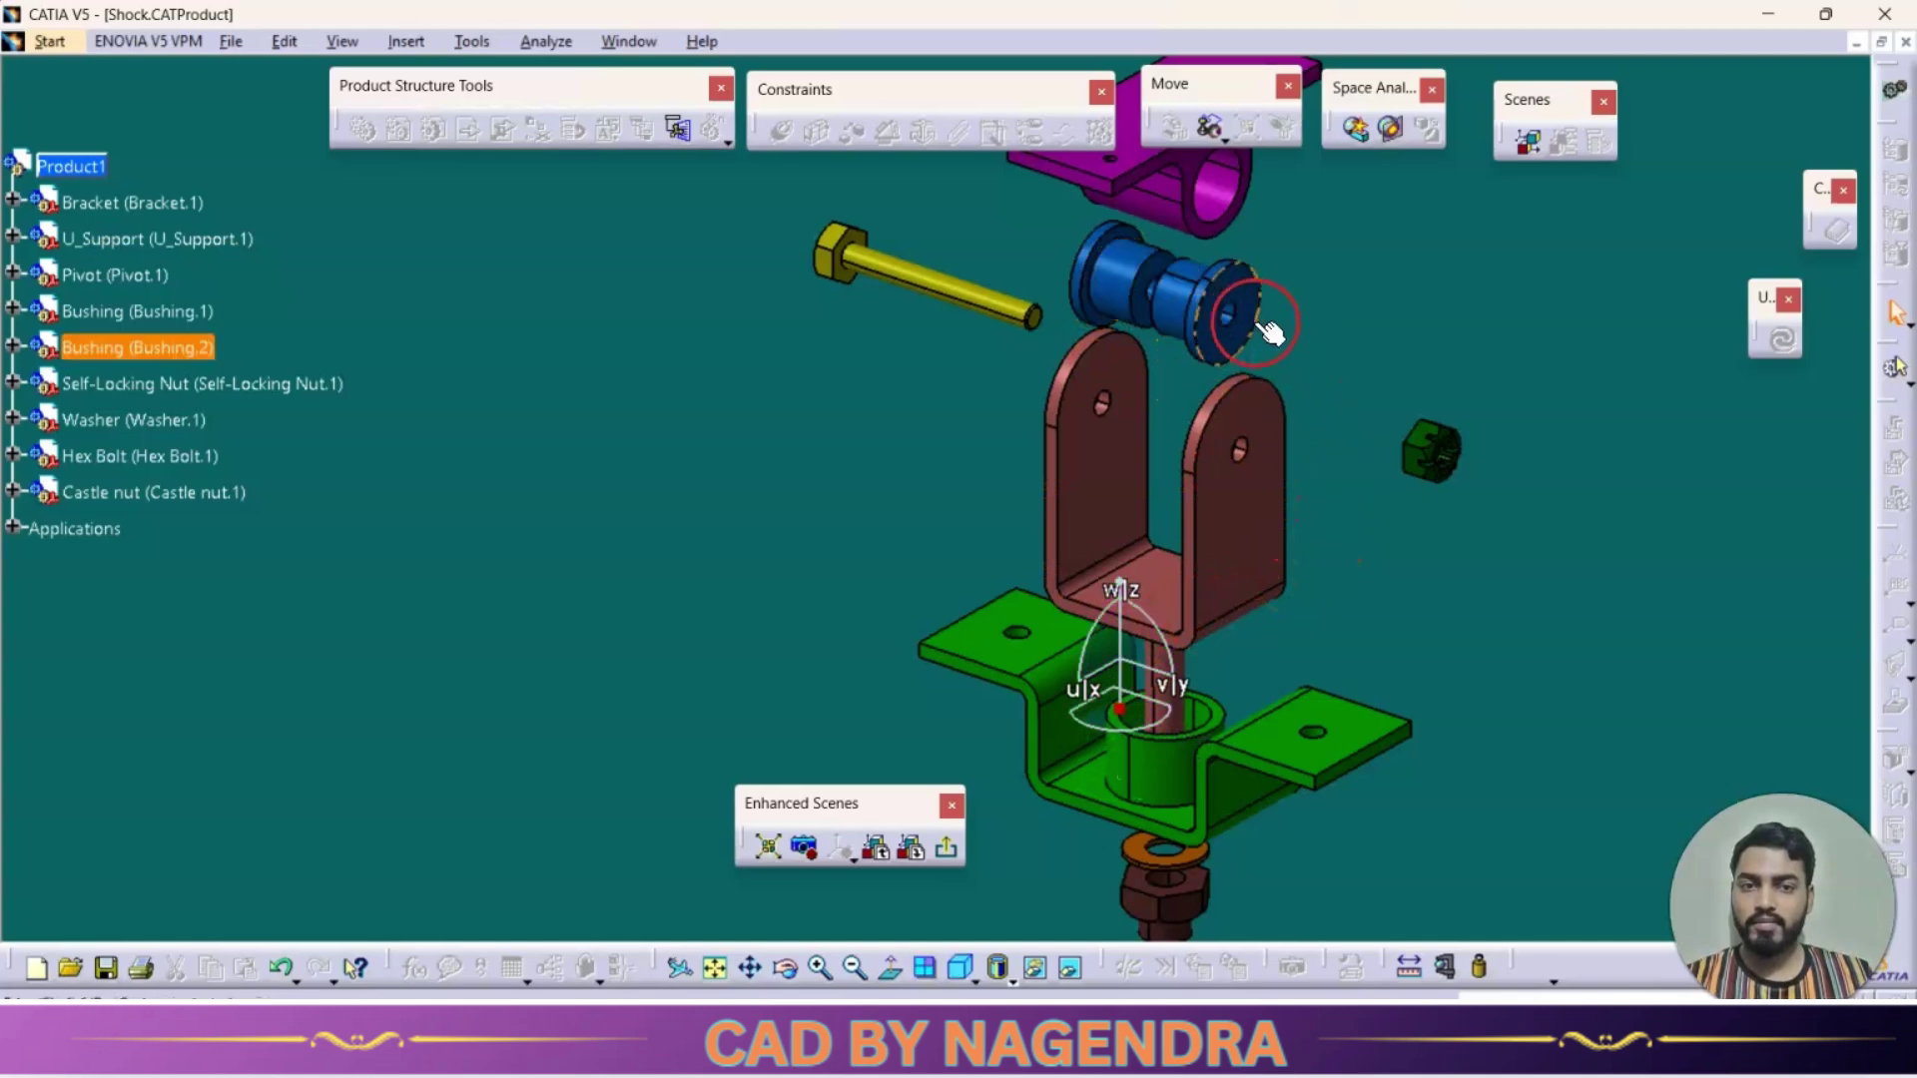
pyautogui.moveTo(1163, 682)
pyautogui.mouseDown()
pyautogui.moveTo(1198, 699)
pyautogui.moveTo(1164, 685)
pyautogui.mouseUp()
pyautogui.click(1123, 284)
pyautogui.keyDown('ctrl'); pyautogui.click(1205, 699); pyautogui.keyUp('ctrl')
pyautogui.keyDown('ctrl'); pyautogui.click(1206, 699); pyautogui.keyUp('ctrl')
pyautogui.click(1418, 641)
# Step: Detach the compass from the exploded parts and return it to its default place and orientation
pyautogui.moveTo(1394, 569); pyautogui.dragTo(1390, 659, button='middle')
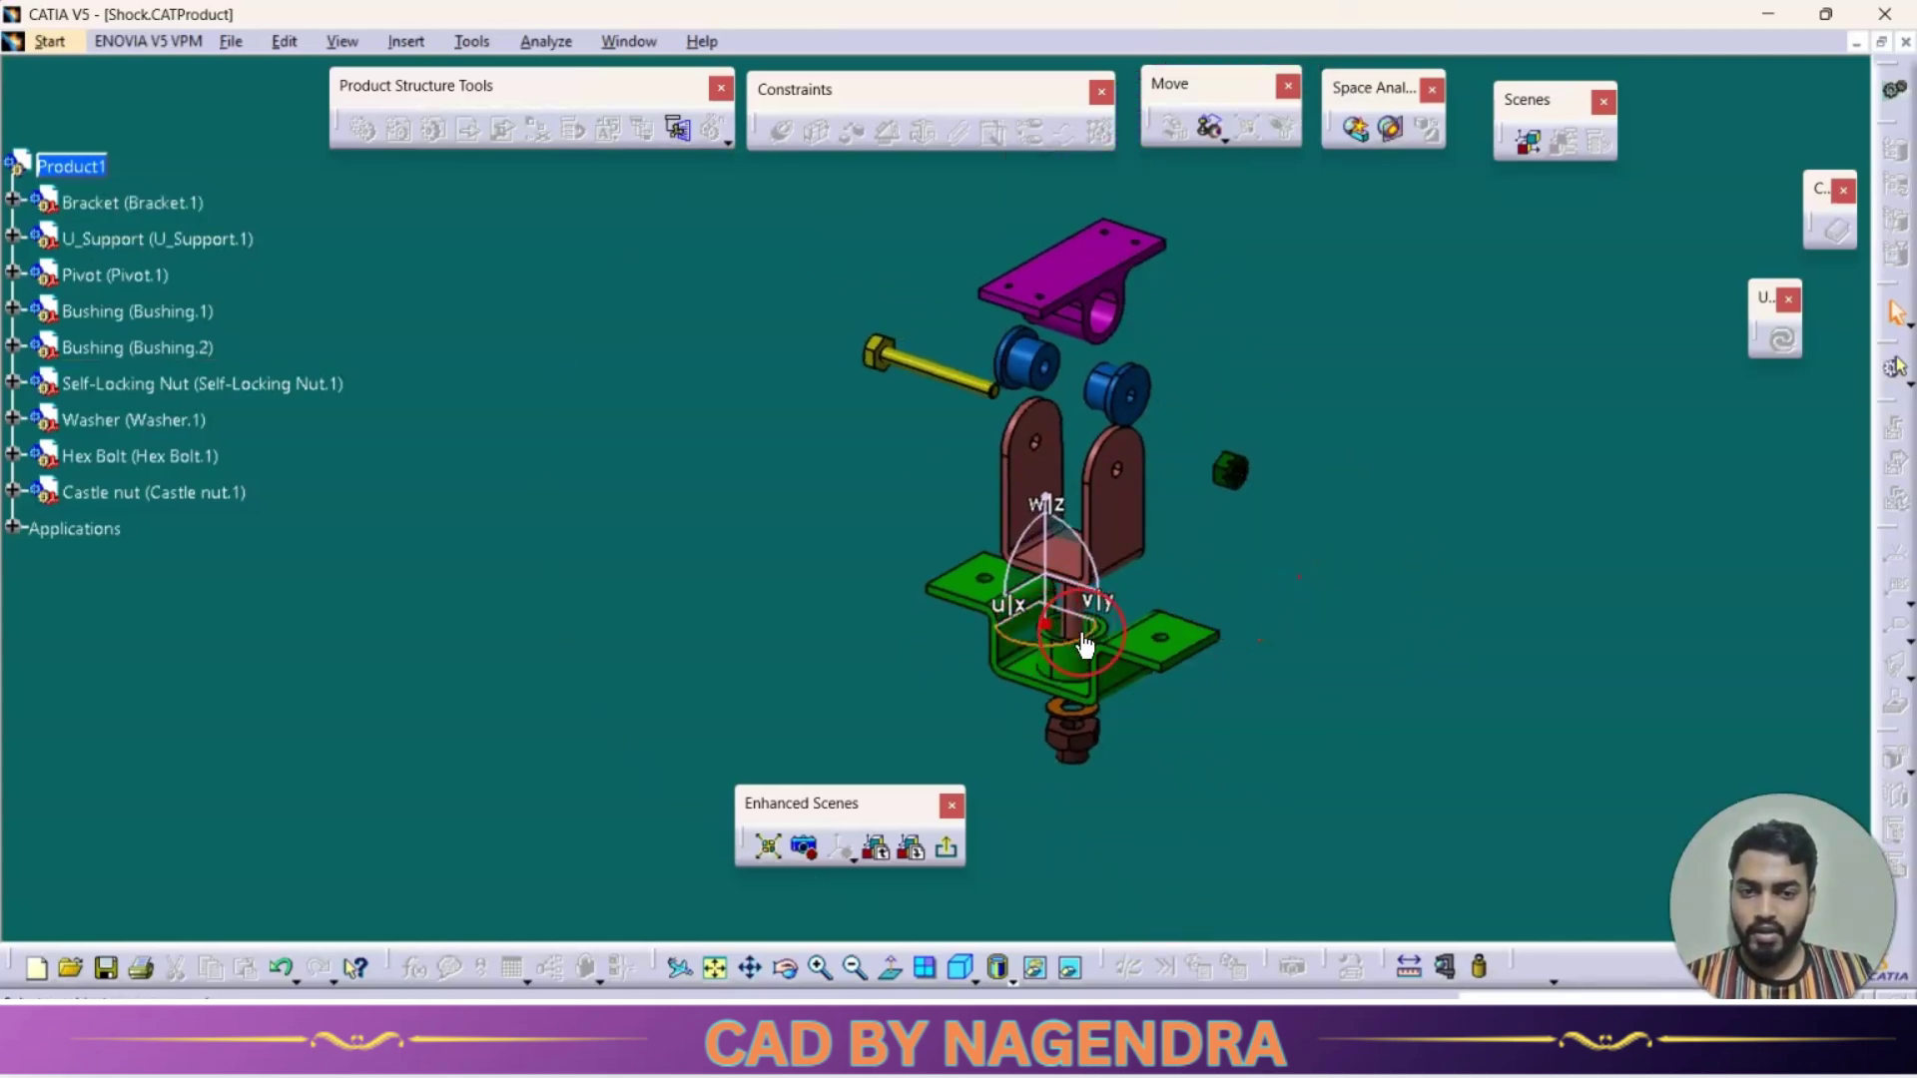
pyautogui.click(1044, 629)
pyautogui.moveTo(1045, 637); pyautogui.dragTo(1800, 784)
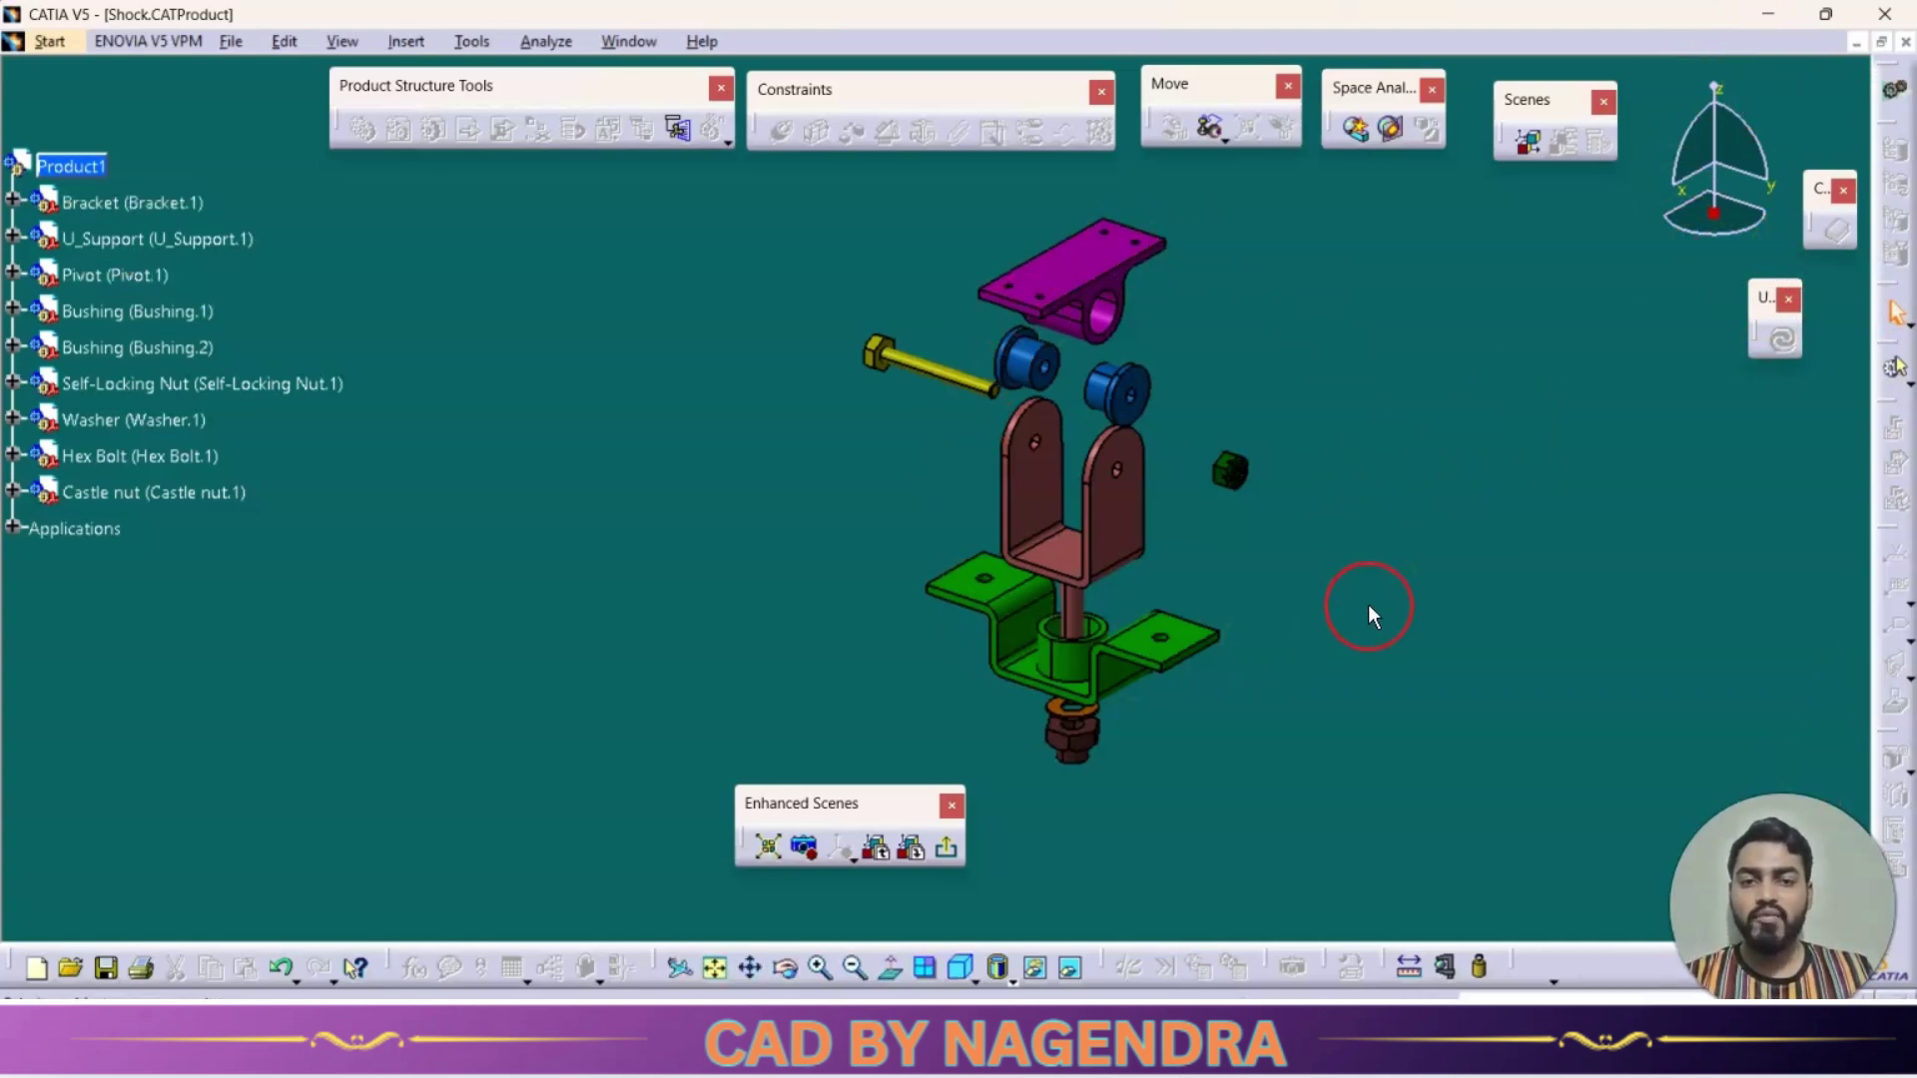
# Step: Save the current viewpoint in the EXPLODE scene and exit the scene
pyautogui.click(807, 849)
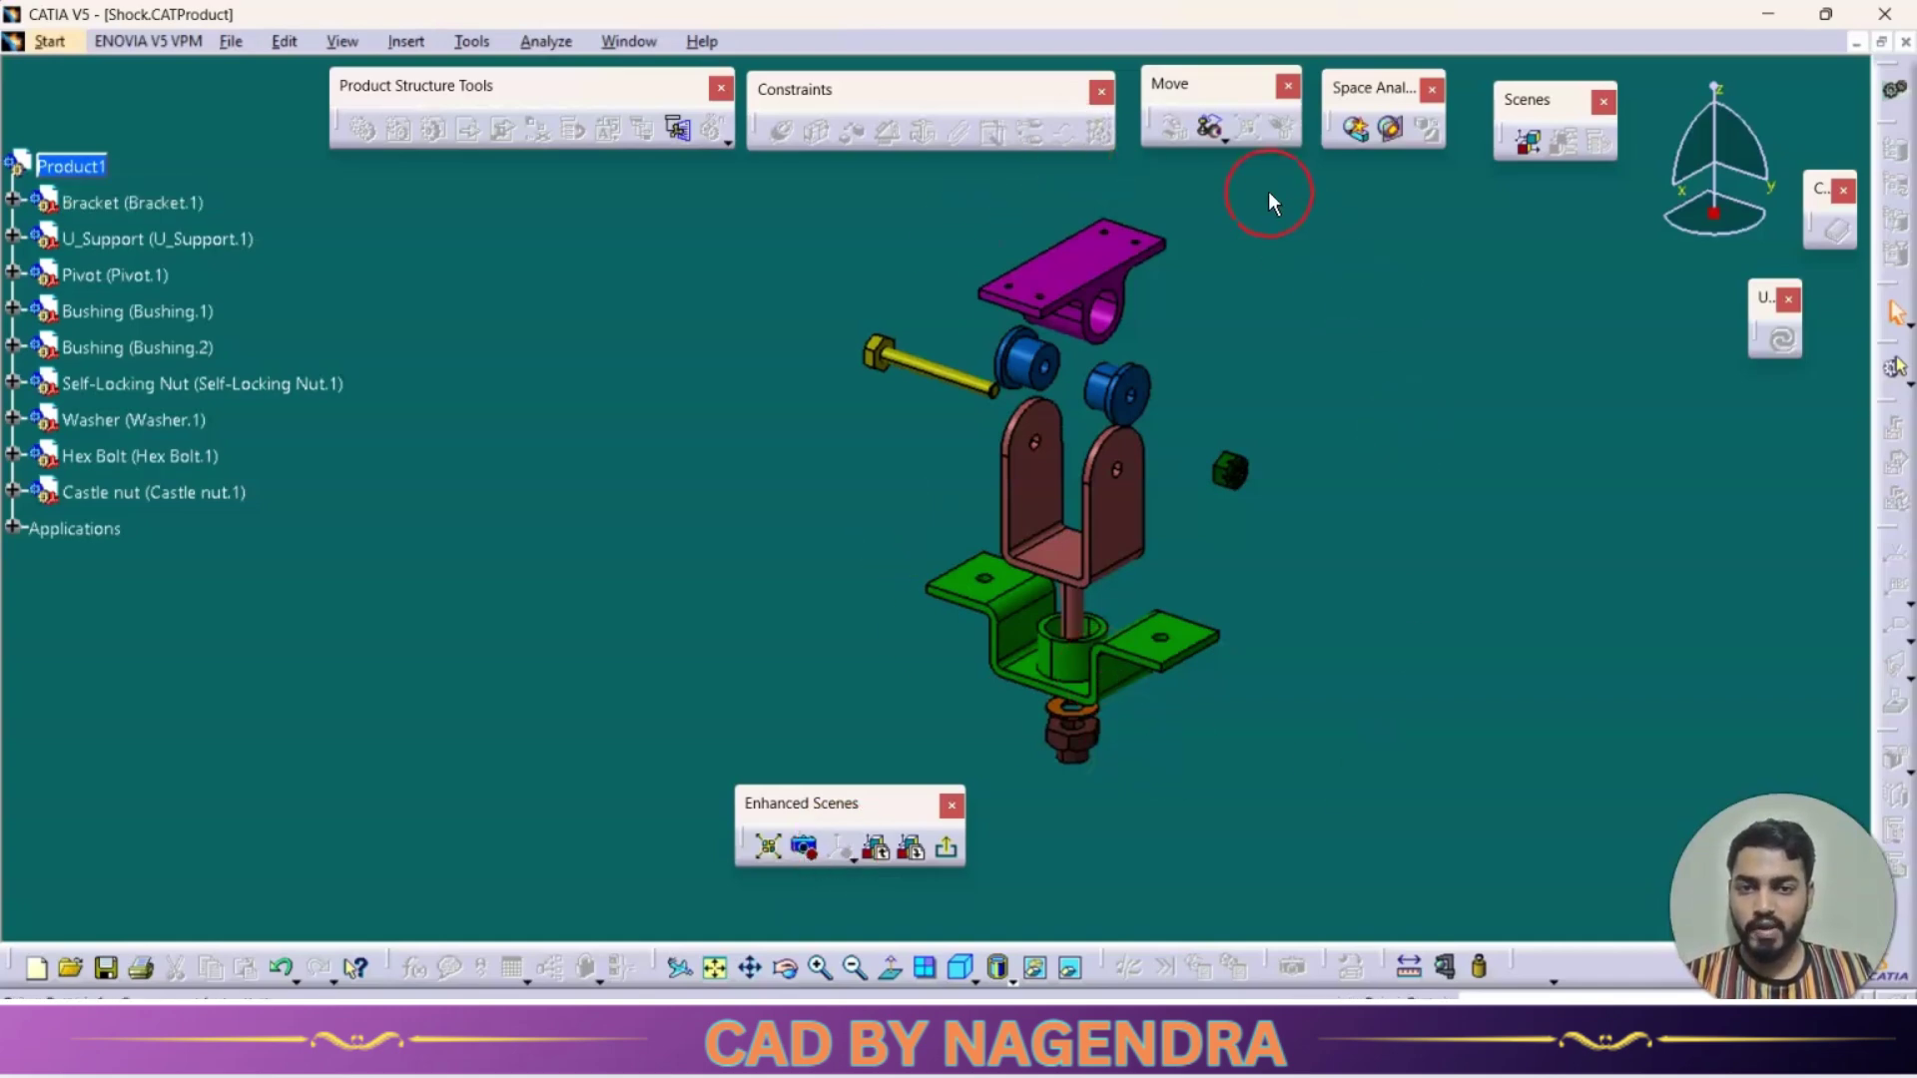
pyautogui.click(956, 853)
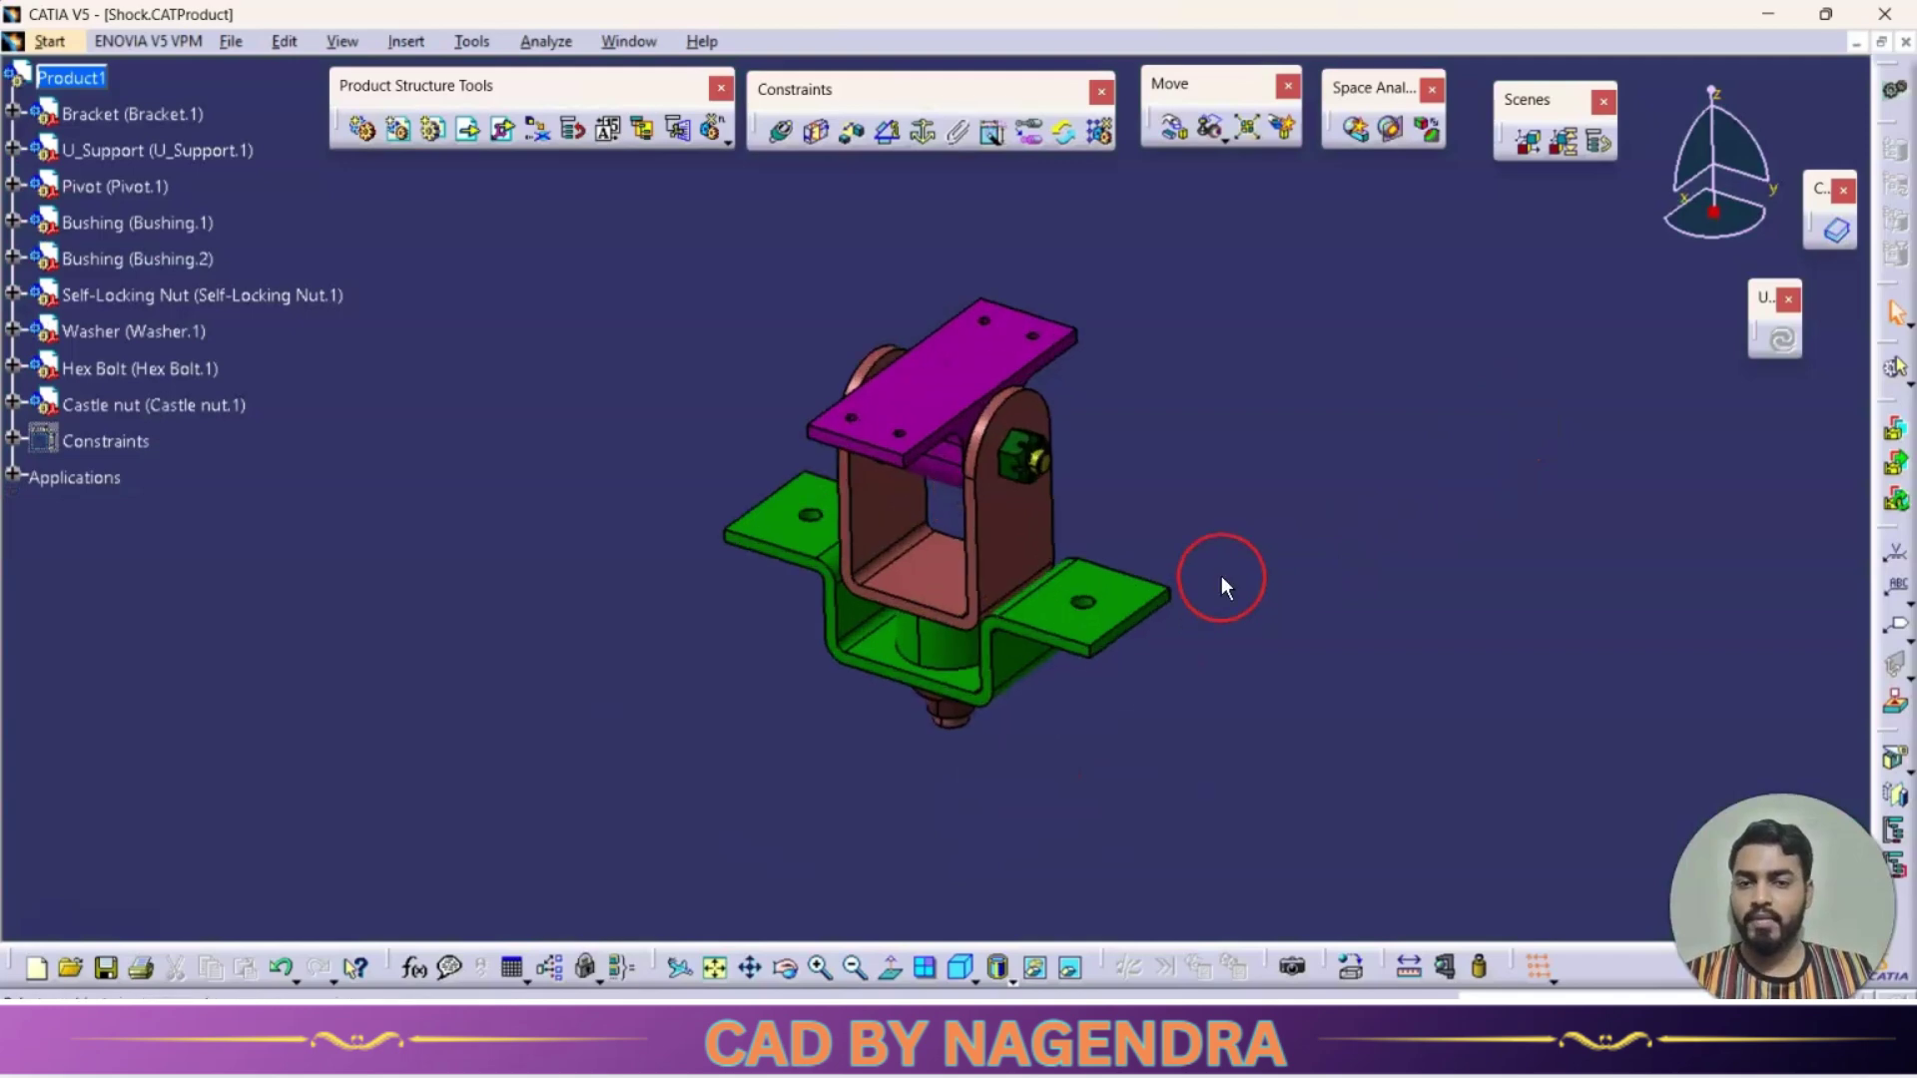
# Step: Switch to Drawing1 and start a new isometric view on Sheet.1
pyautogui.click(629, 41)
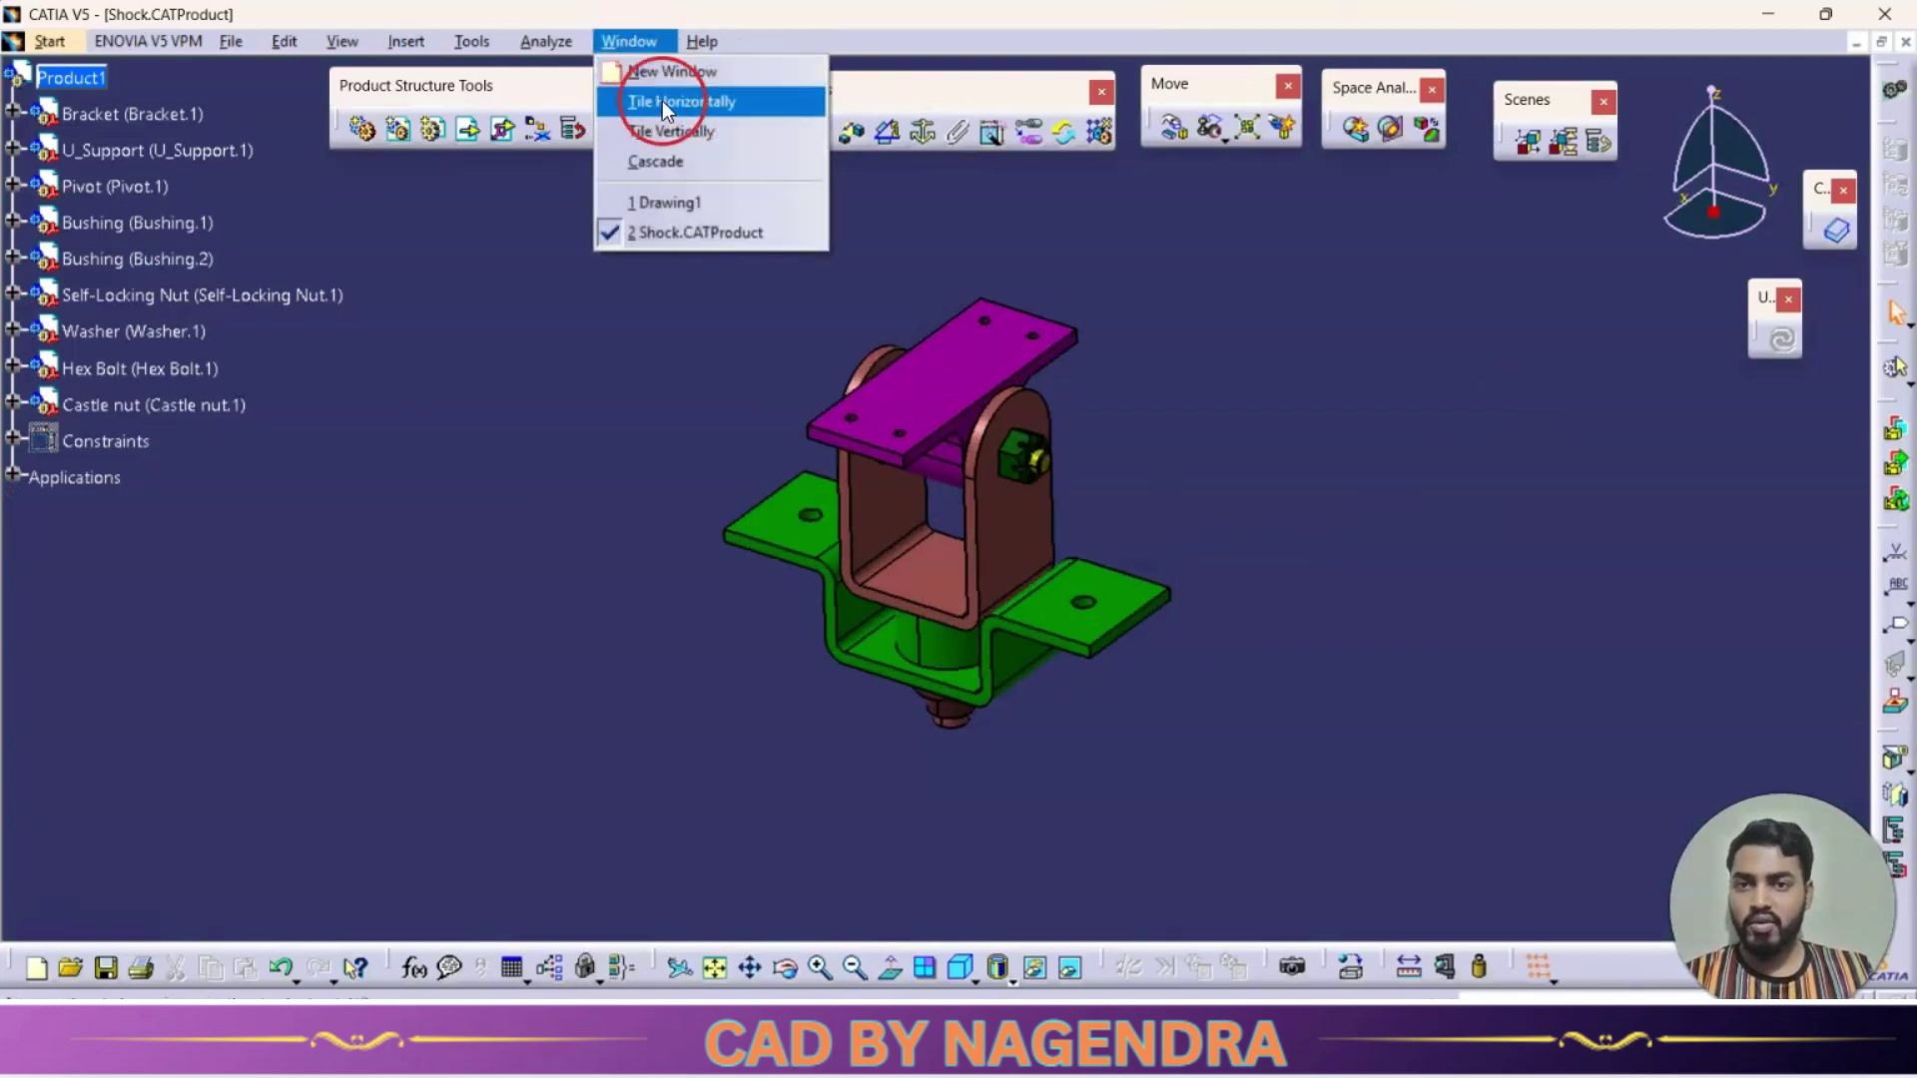
pyautogui.click(683, 204)
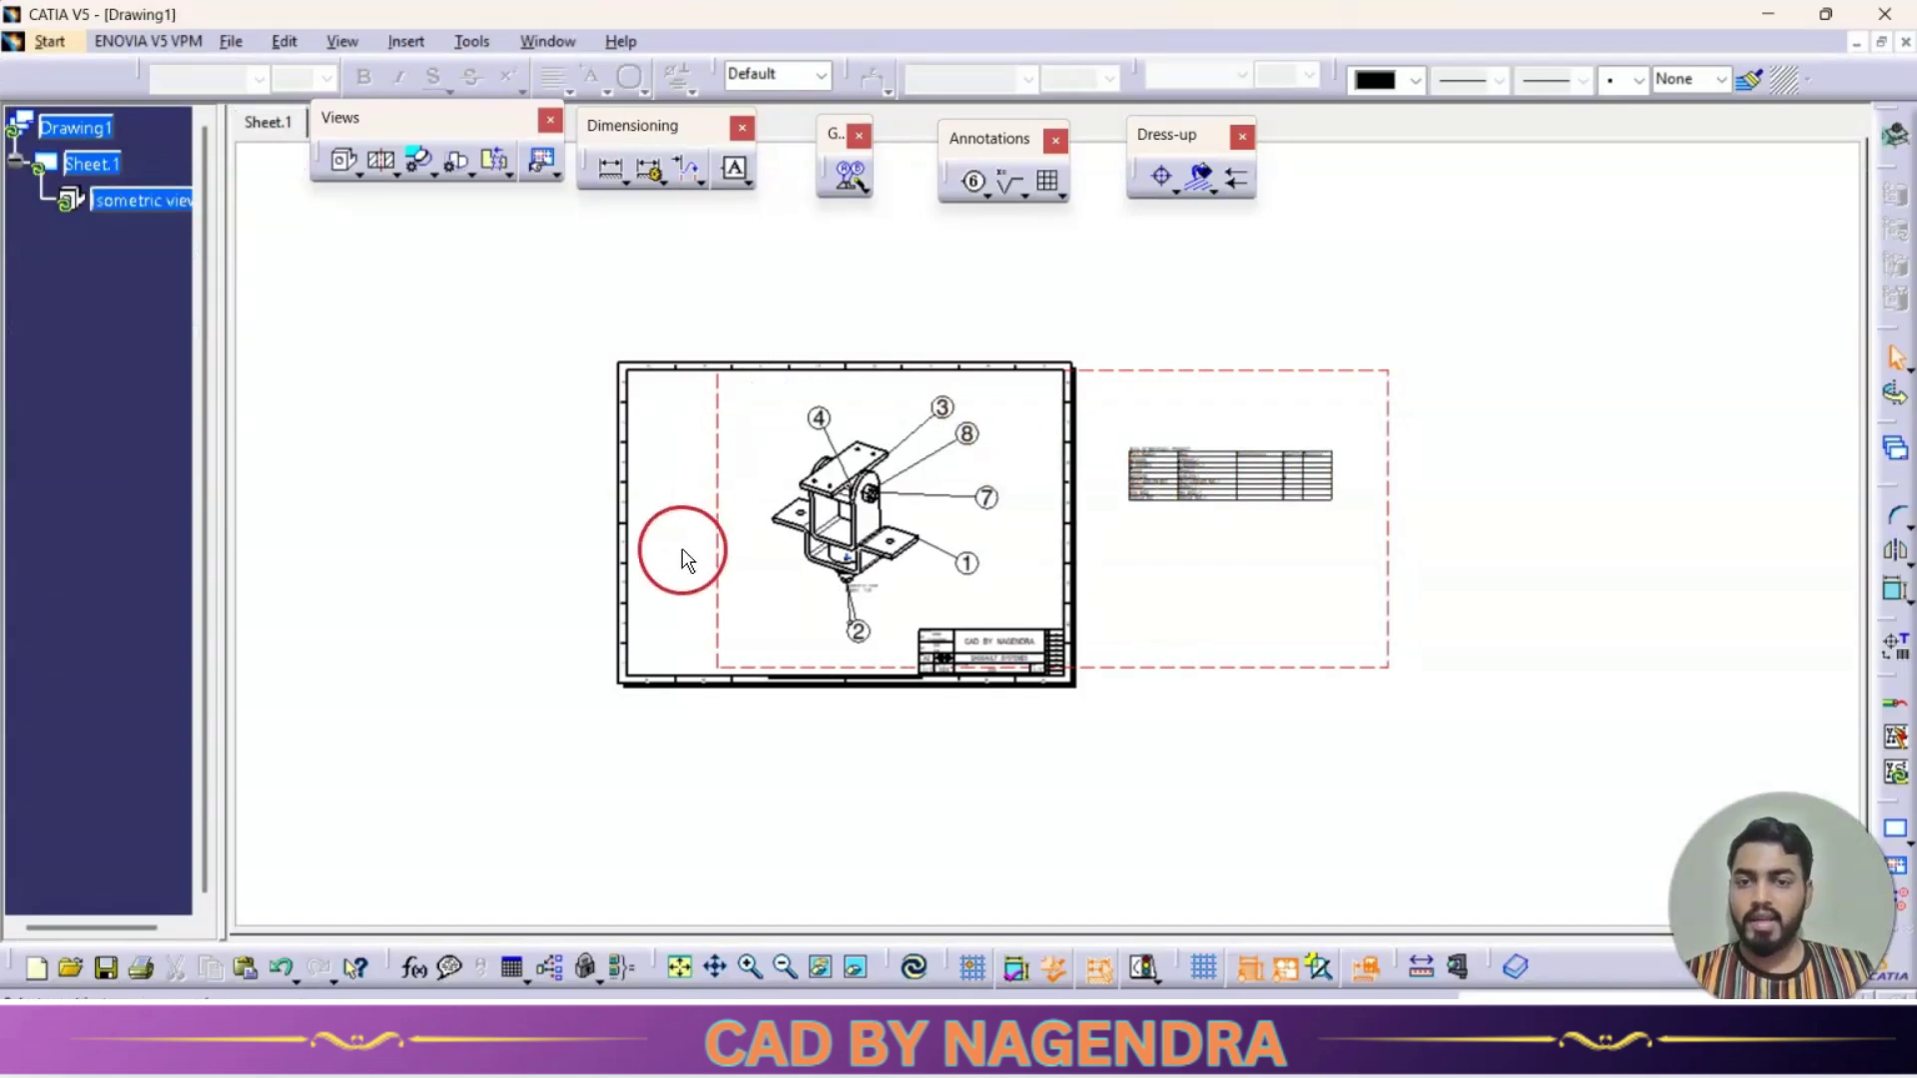
pyautogui.click(911, 563)
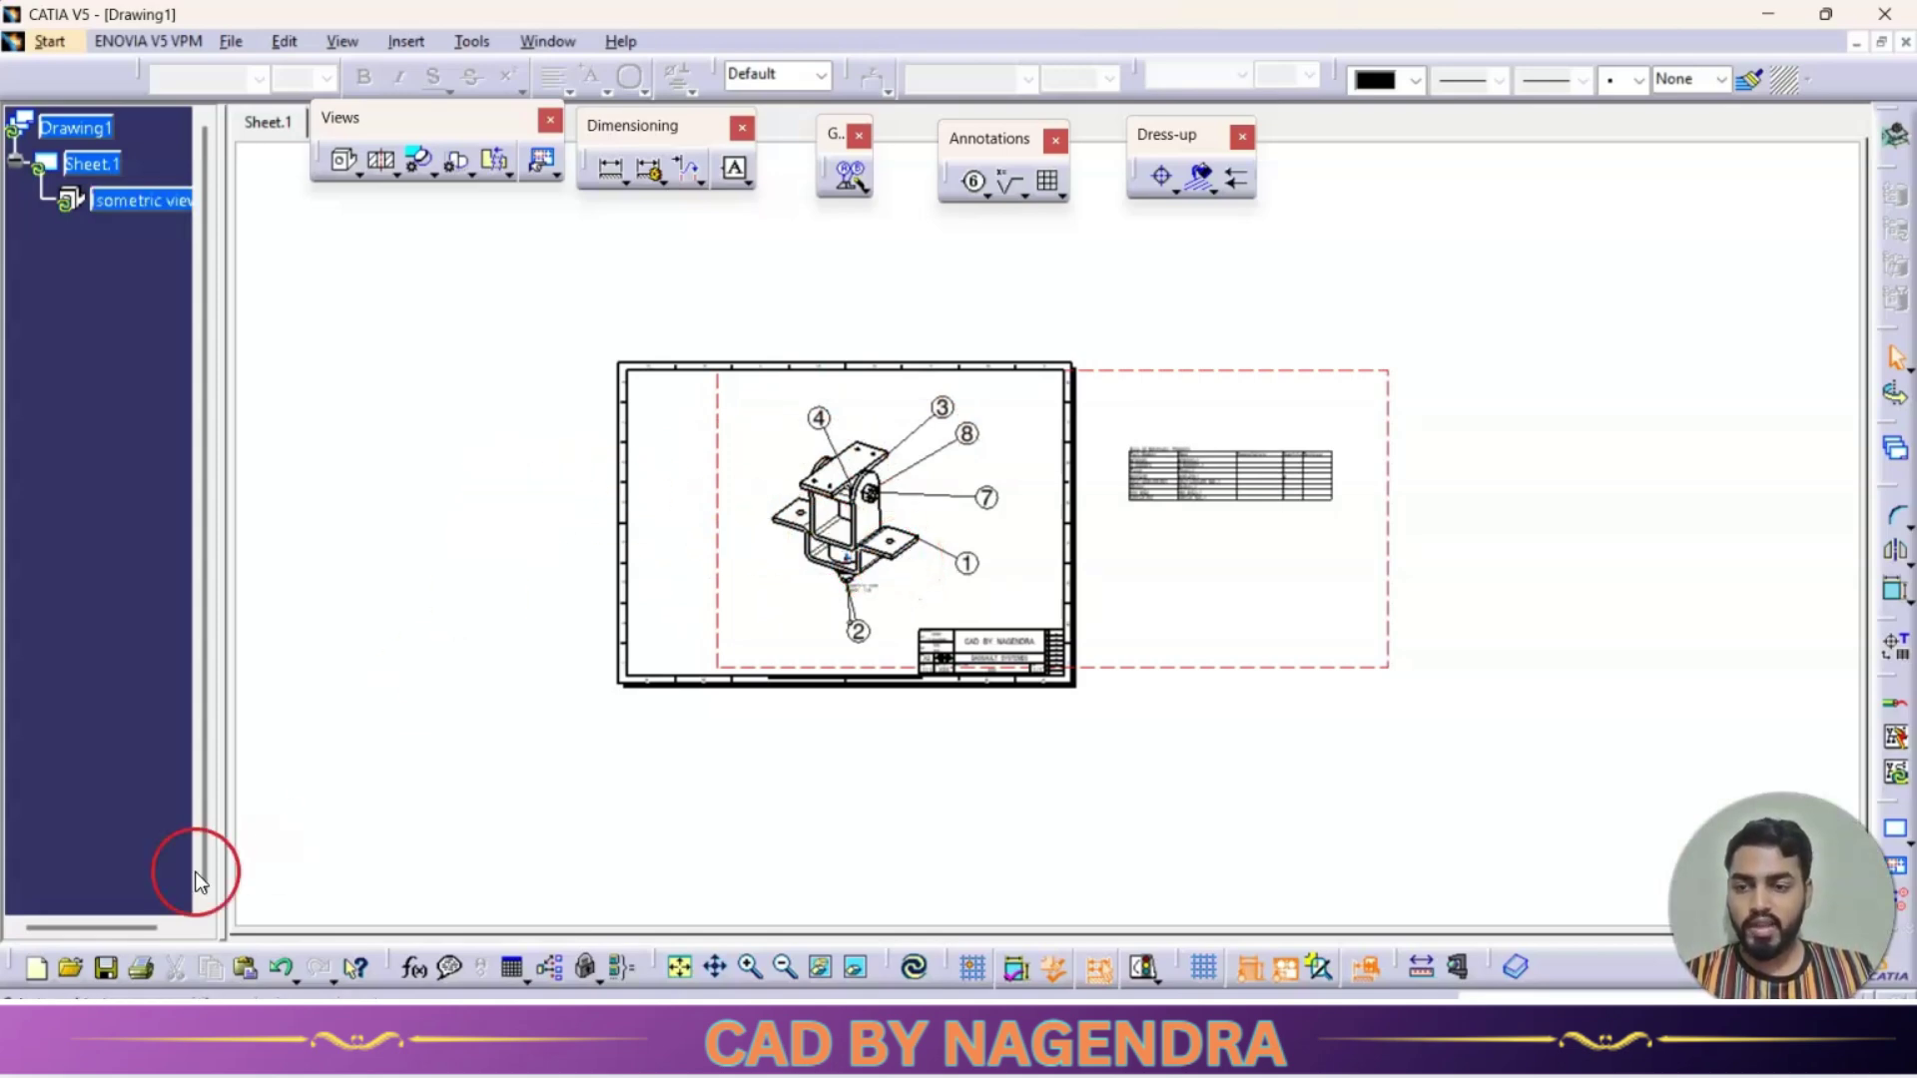
pyautogui.scroll(1, 1092, 736)
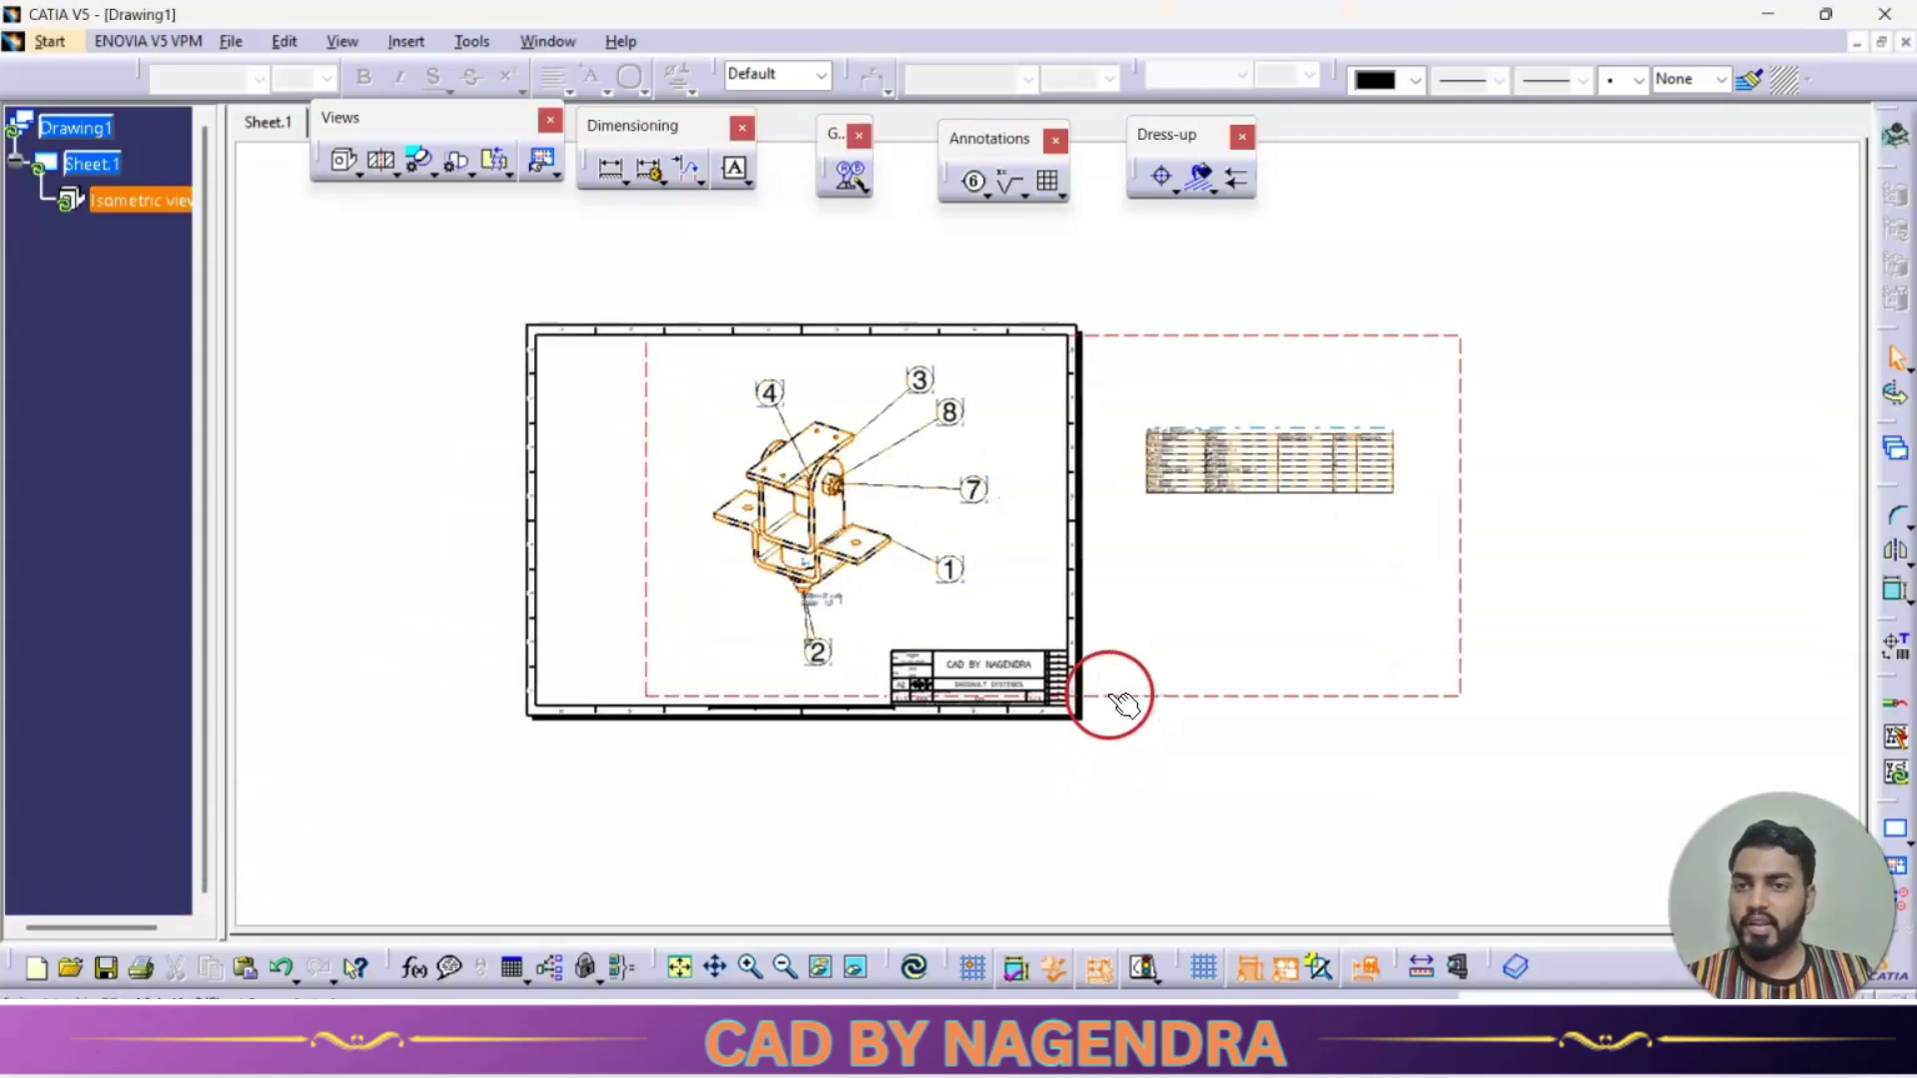
pyautogui.click(357, 176)
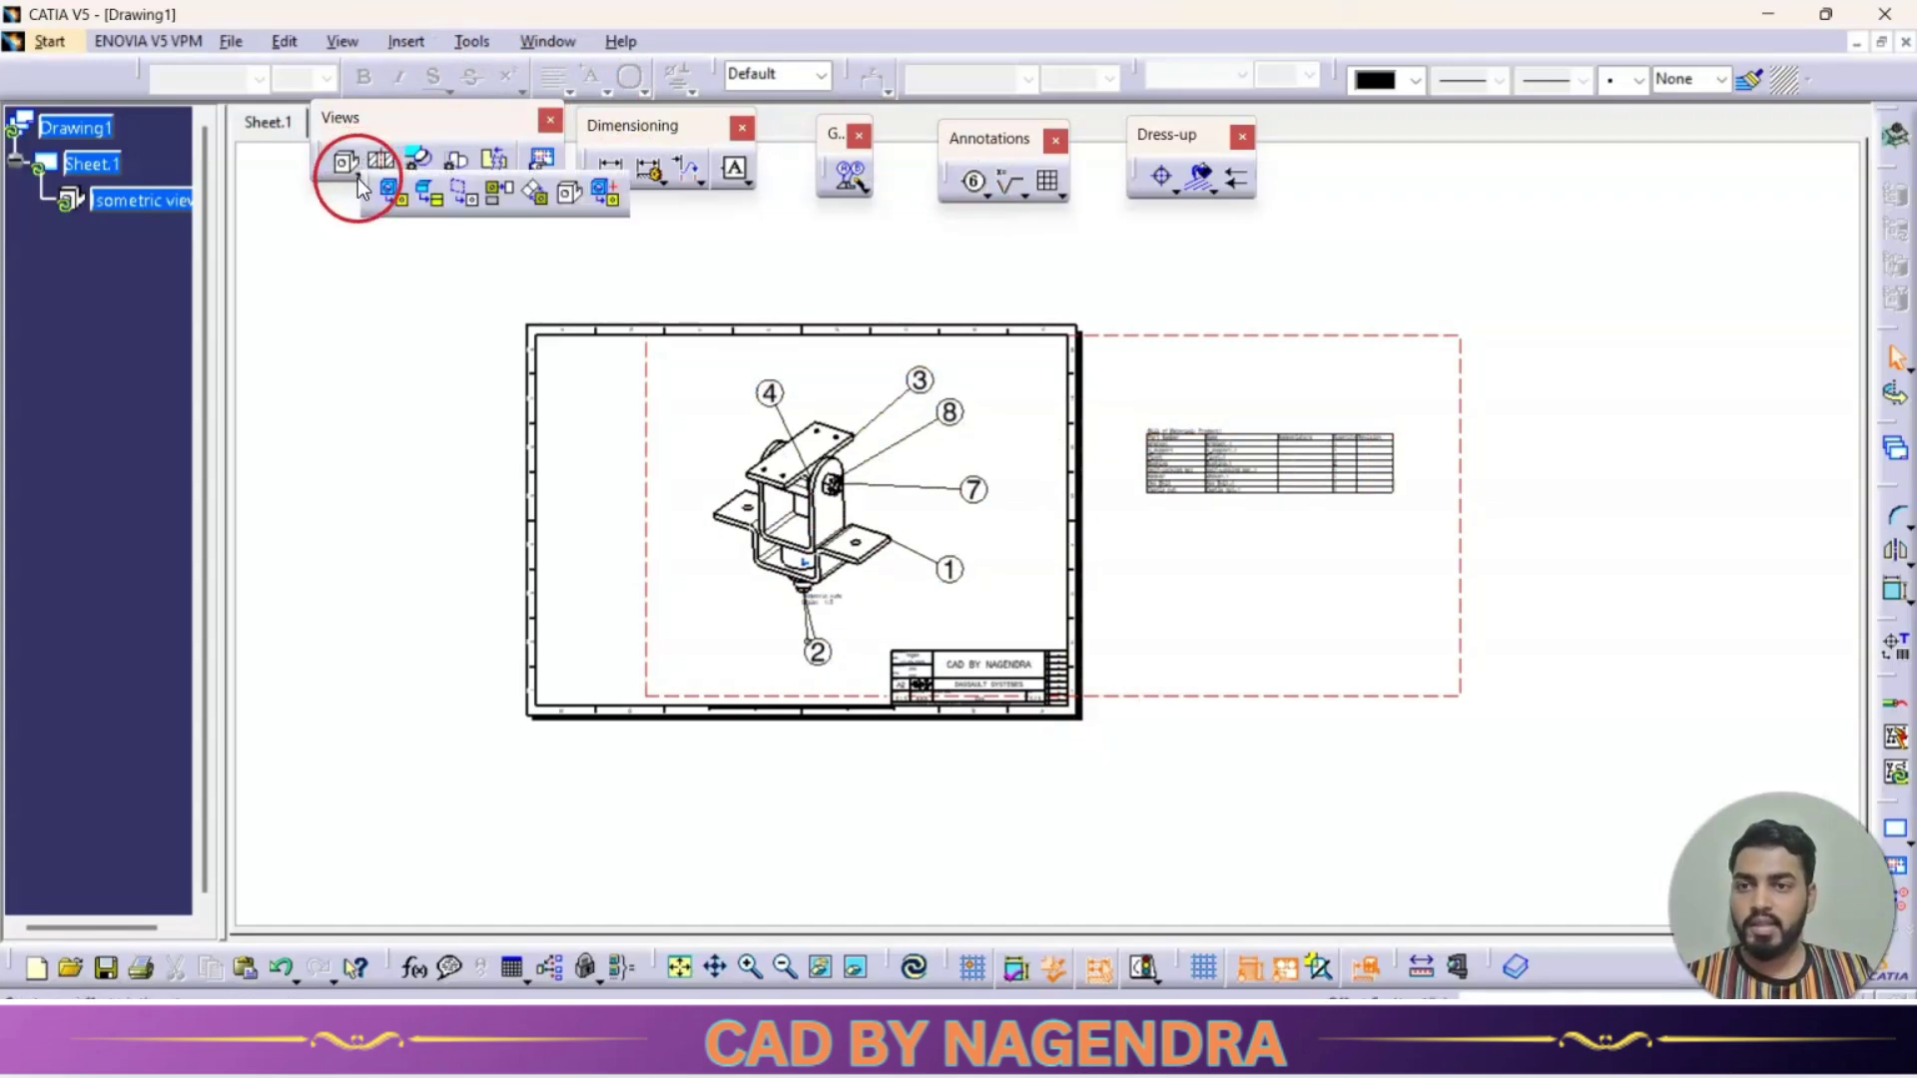
pyautogui.click(572, 198)
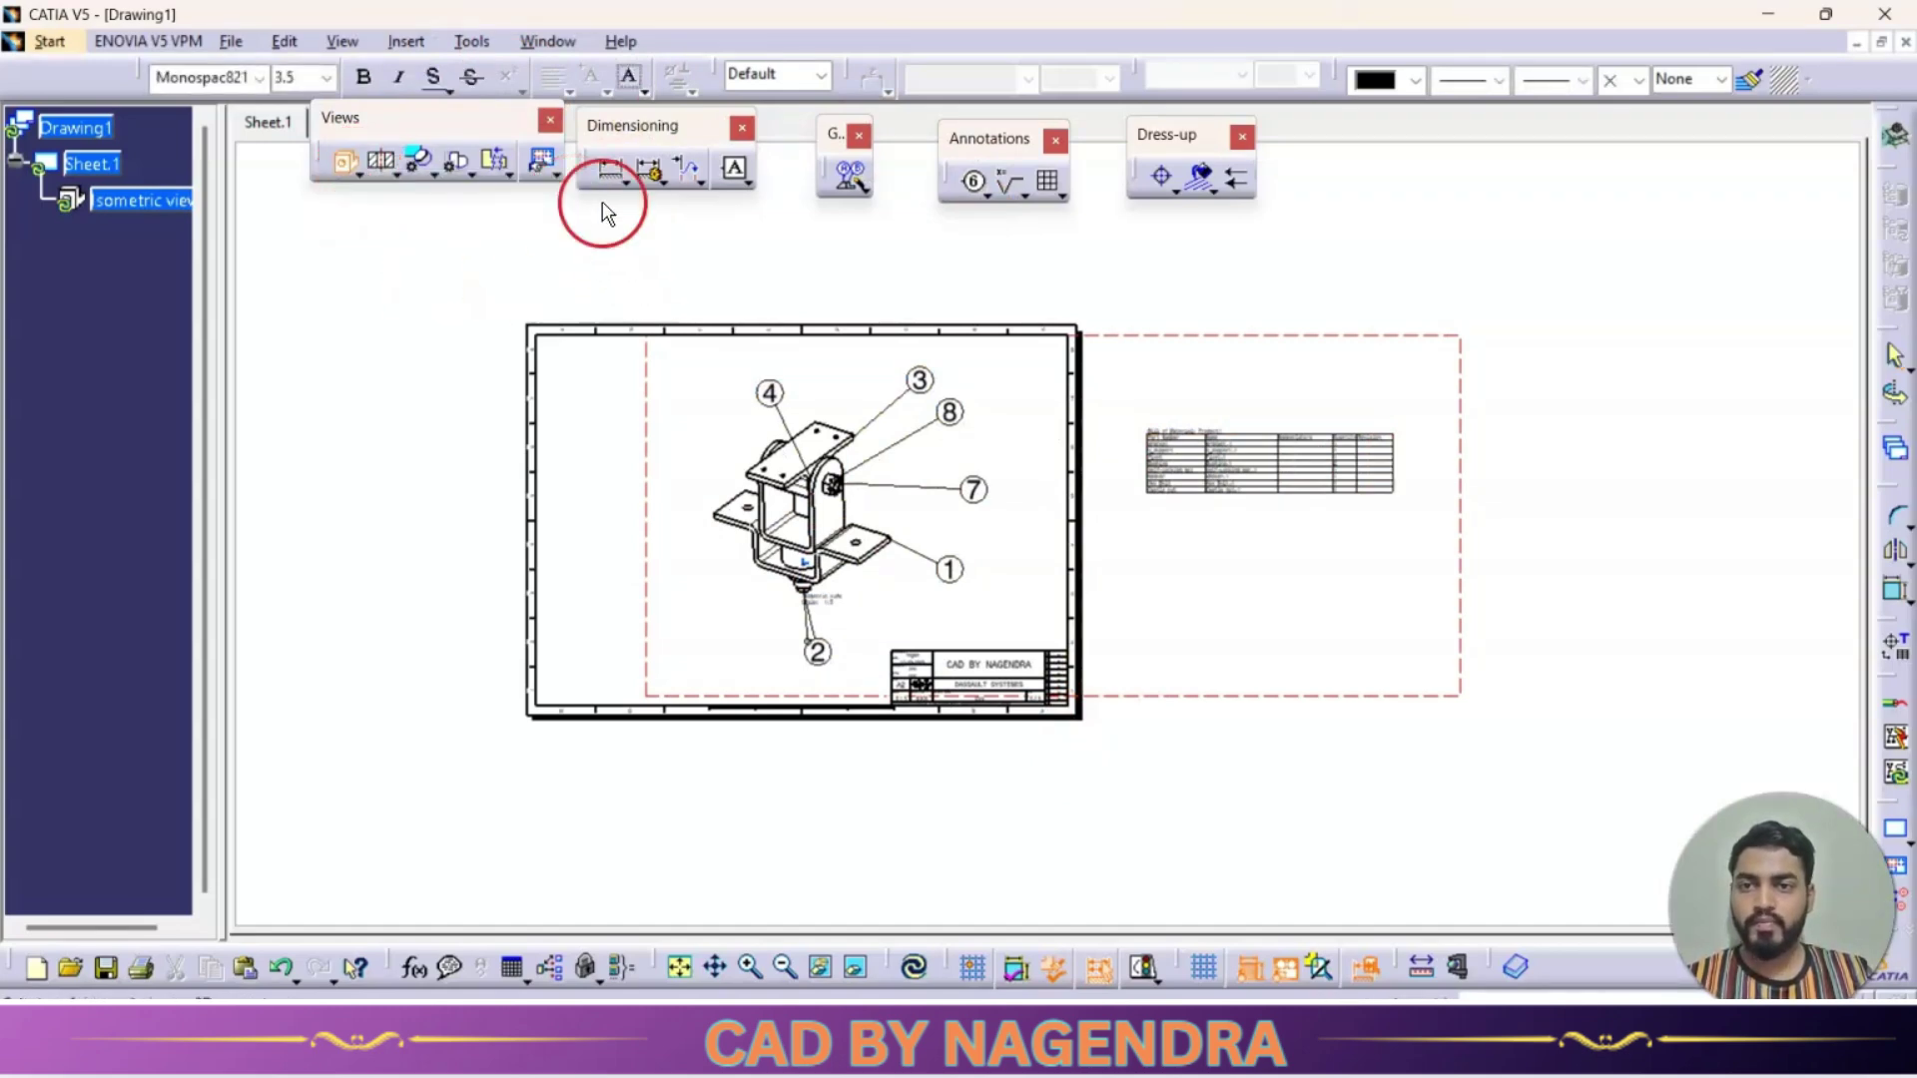
# Step: In Shock.CATProduct, expand the Applications and Scenes branches, select the EXPLODE scene and pick the Pivot's top face as view reference
pyautogui.click(539, 42)
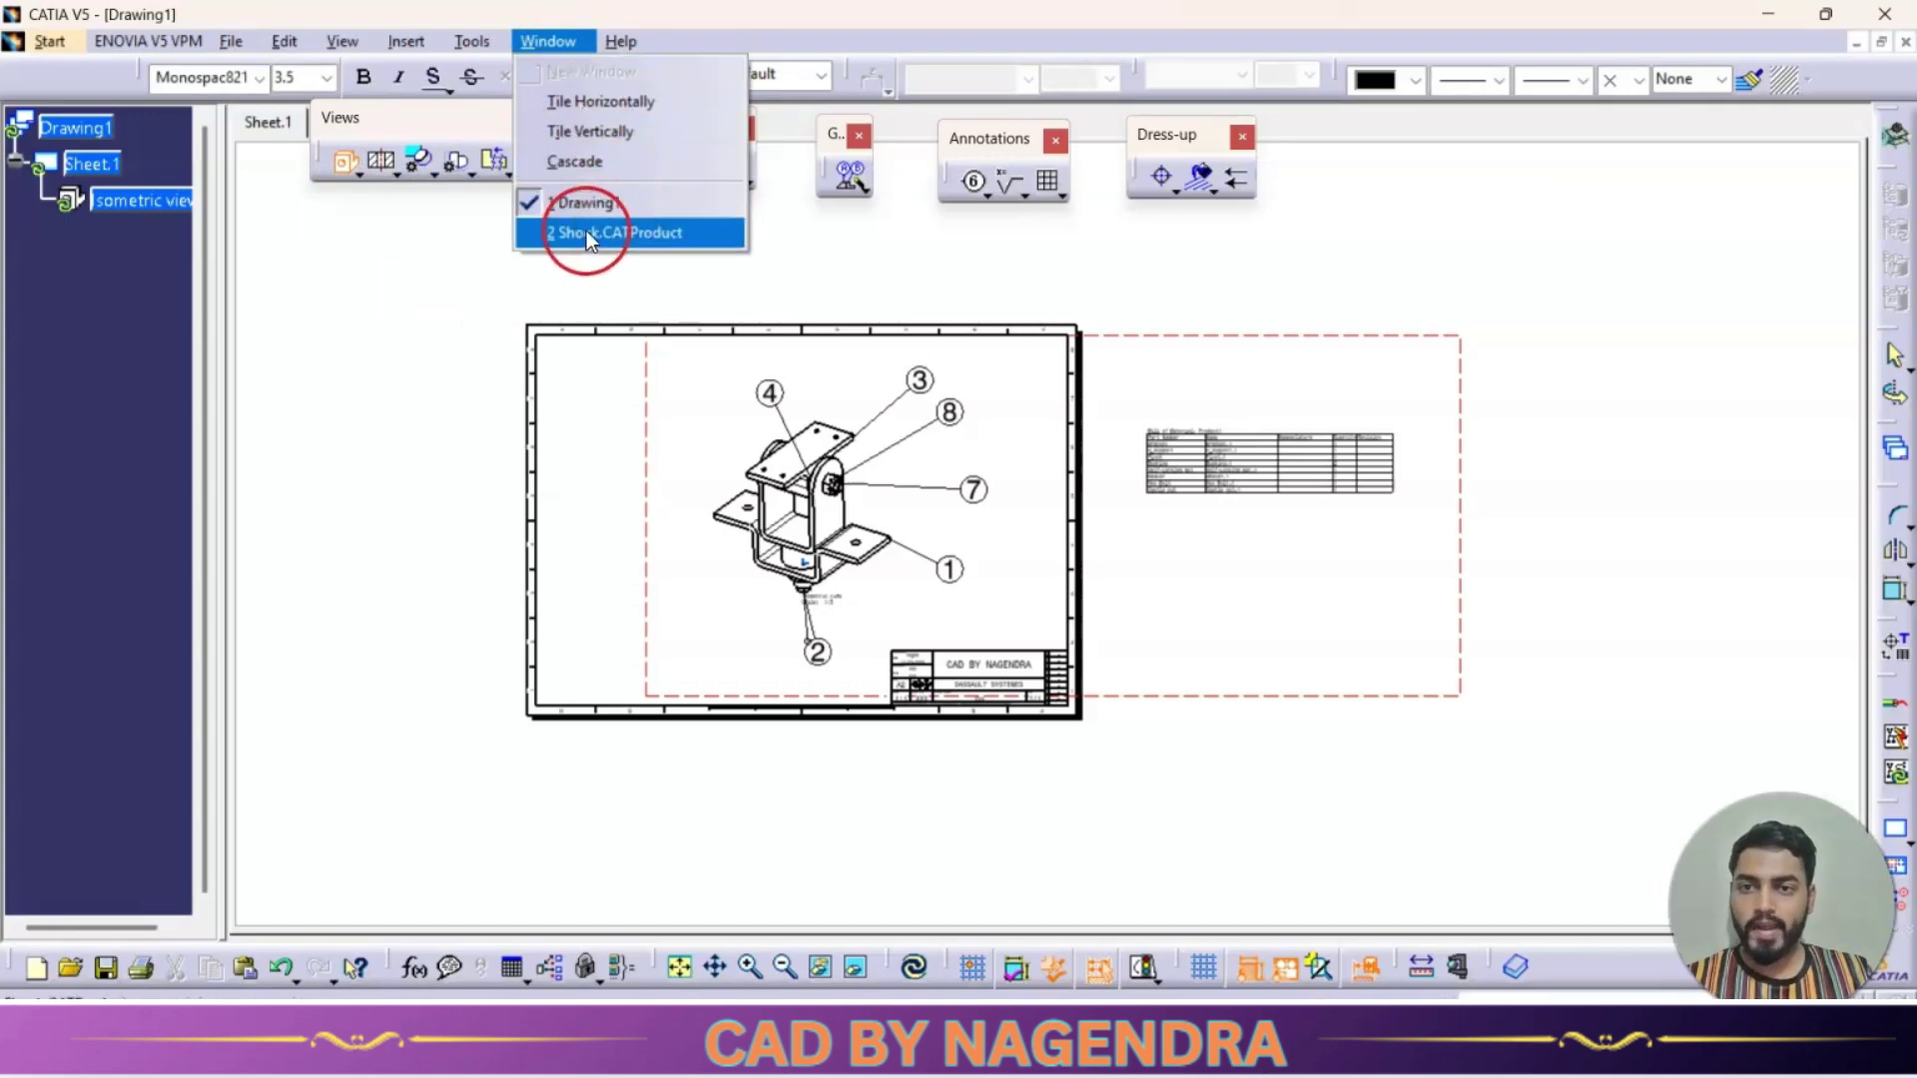
pyautogui.click(628, 228)
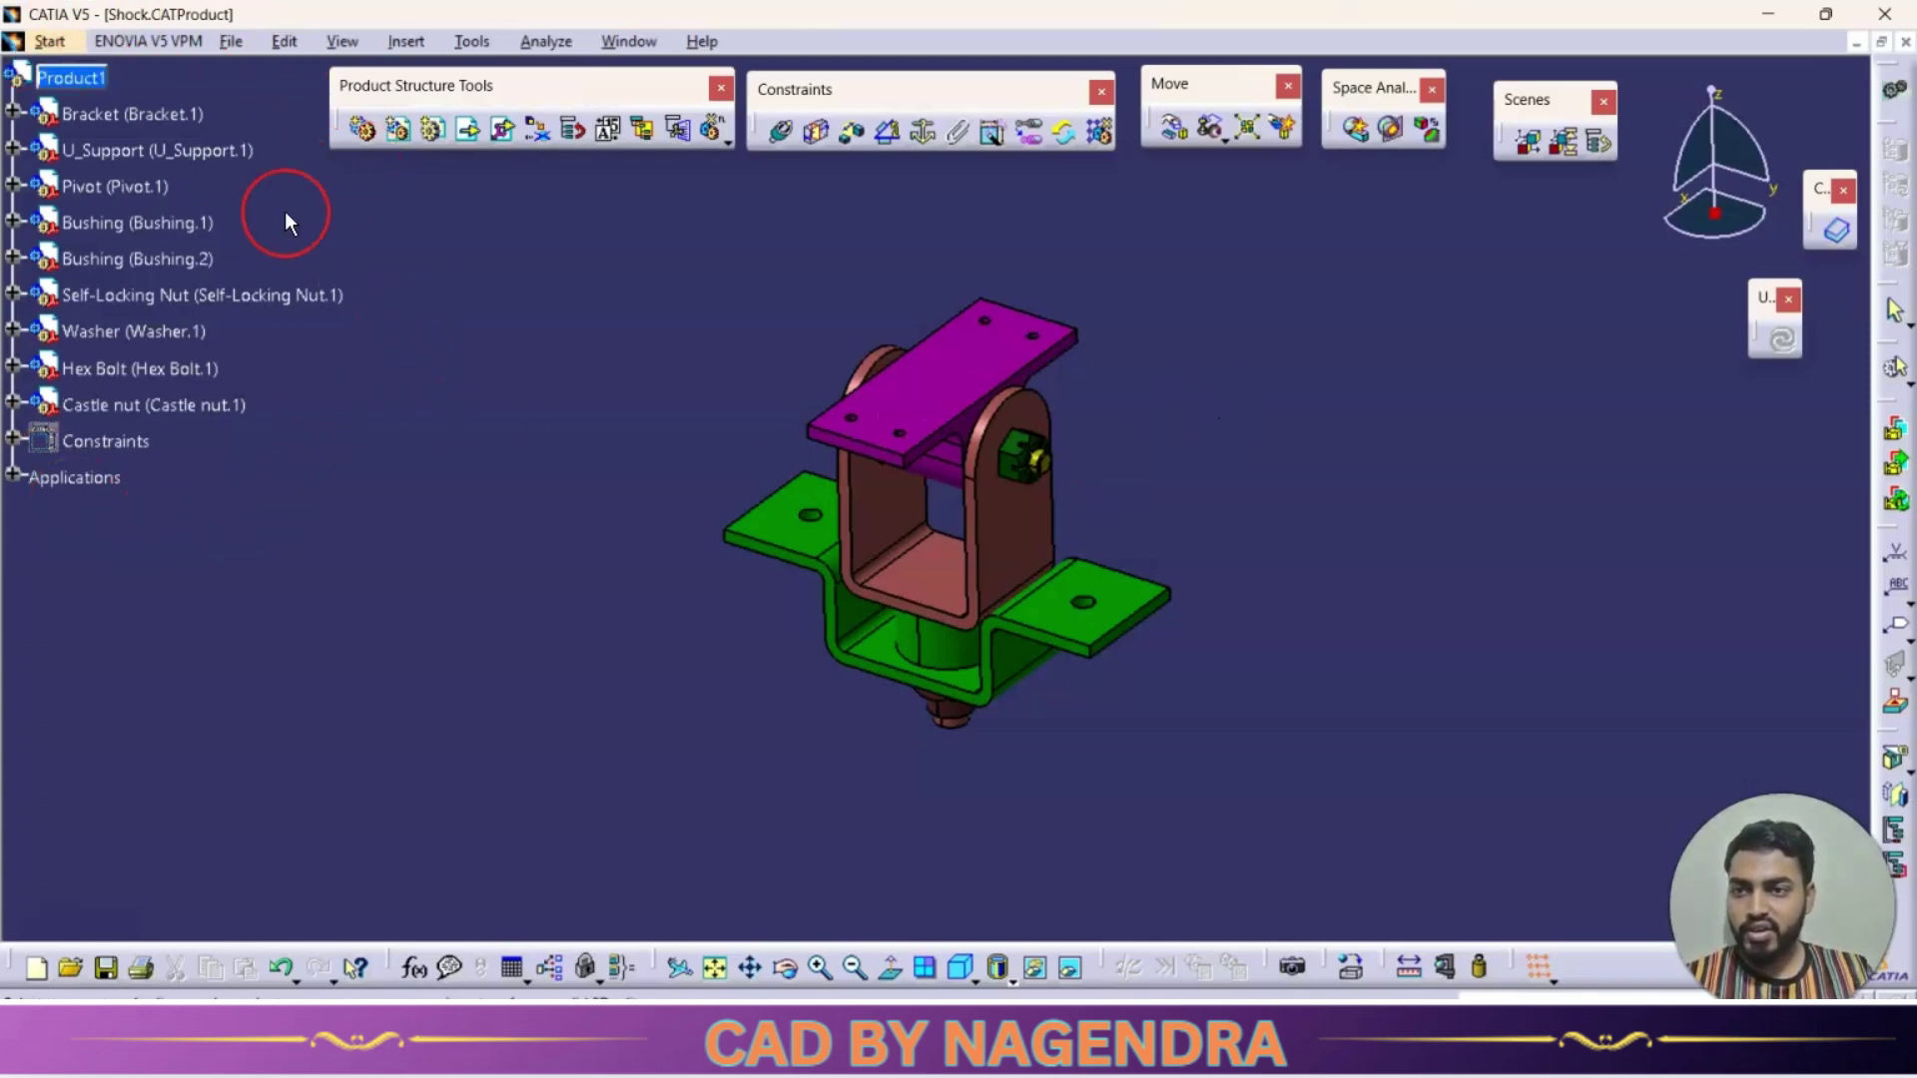
pyautogui.click(13, 479)
pyautogui.keyDown('ctrl'); pyautogui.scroll(2, 176, 550); pyautogui.keyUp('ctrl')
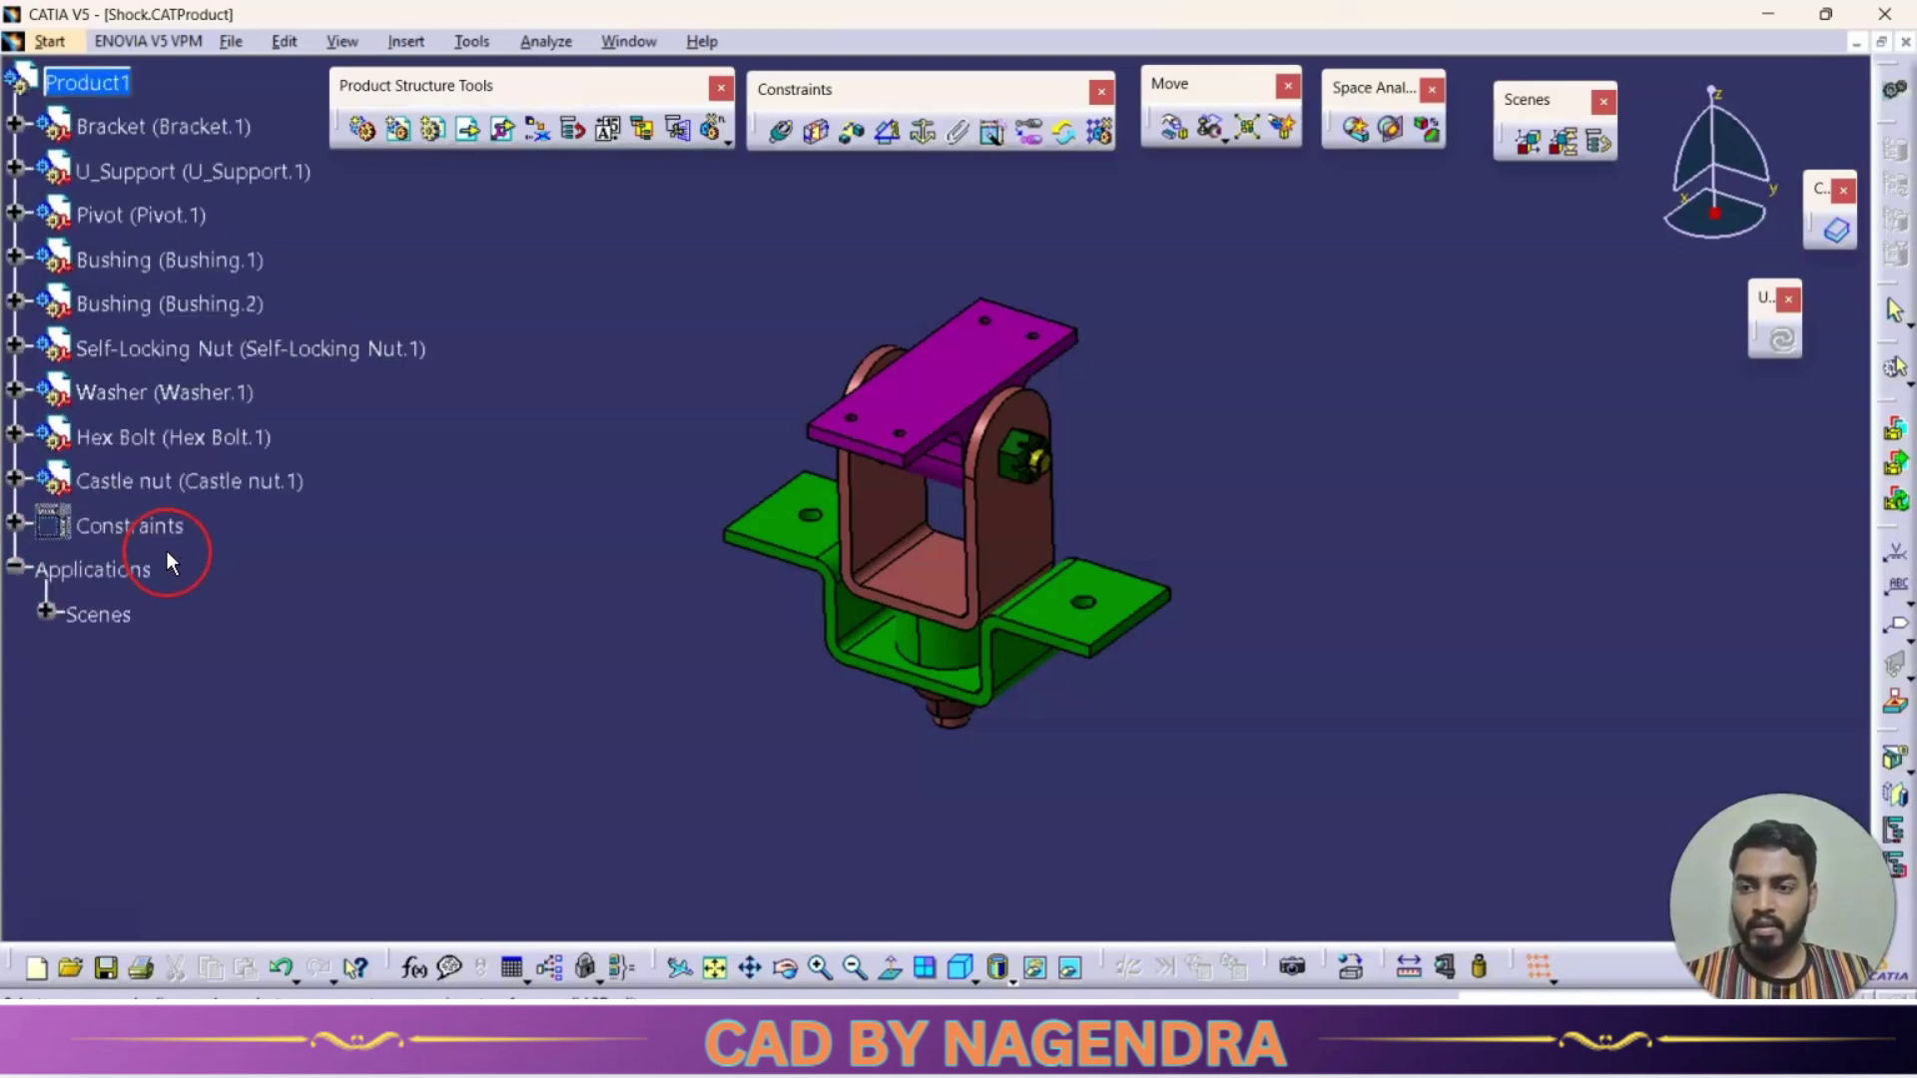
pyautogui.click(46, 611)
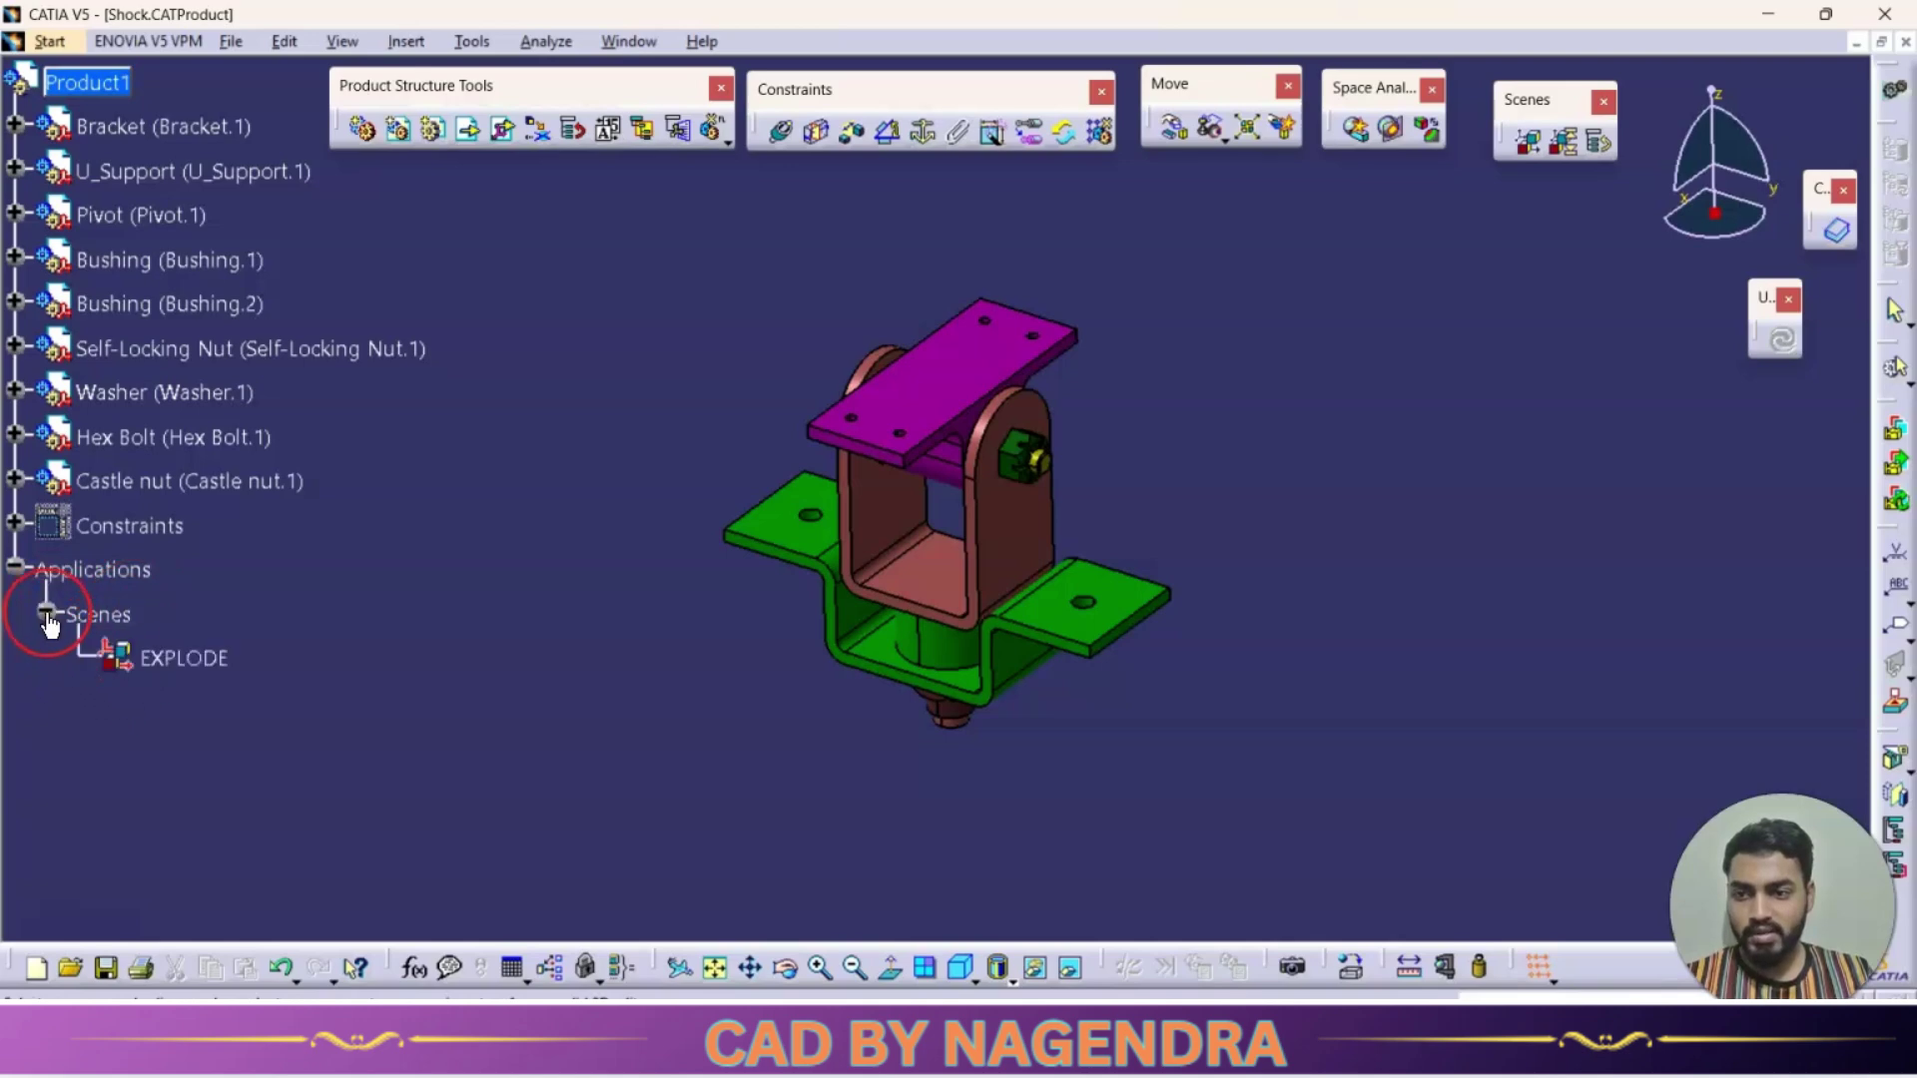
pyautogui.click(188, 657)
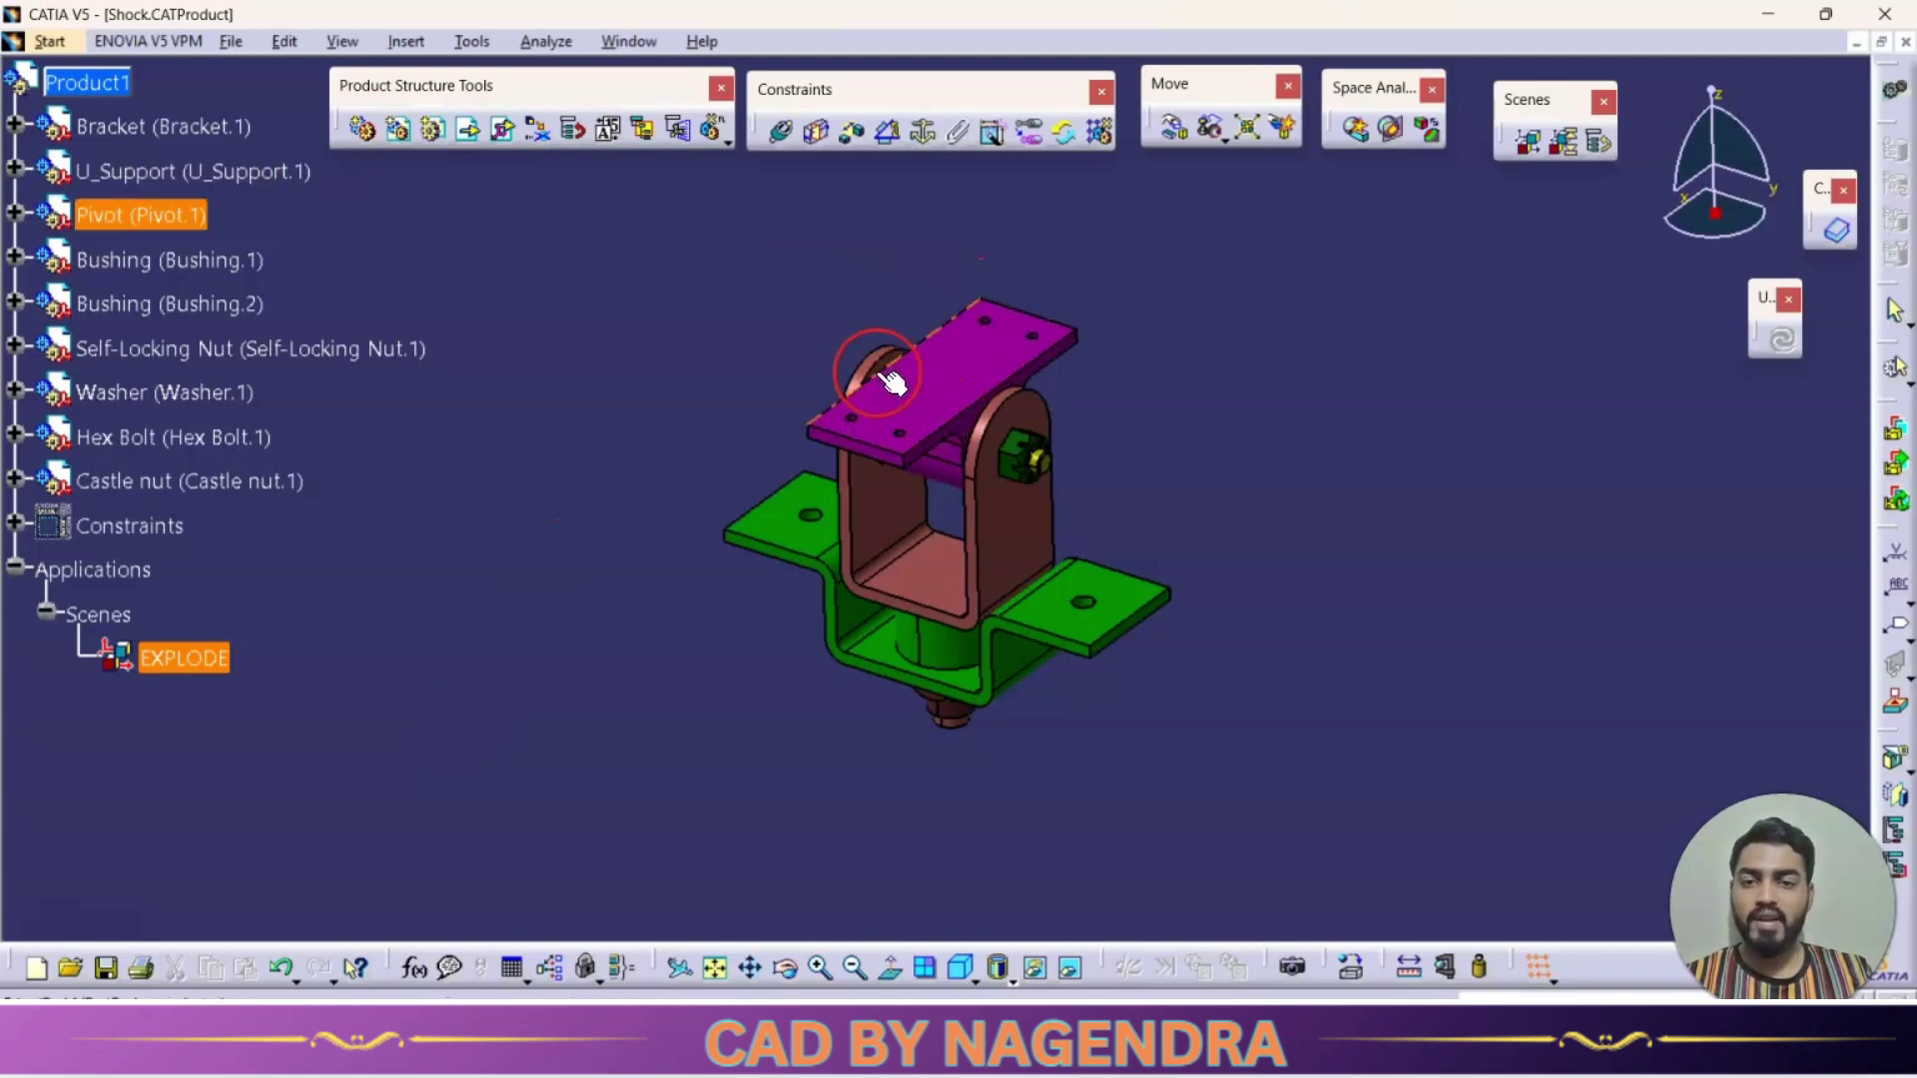
pyautogui.click(424, 559)
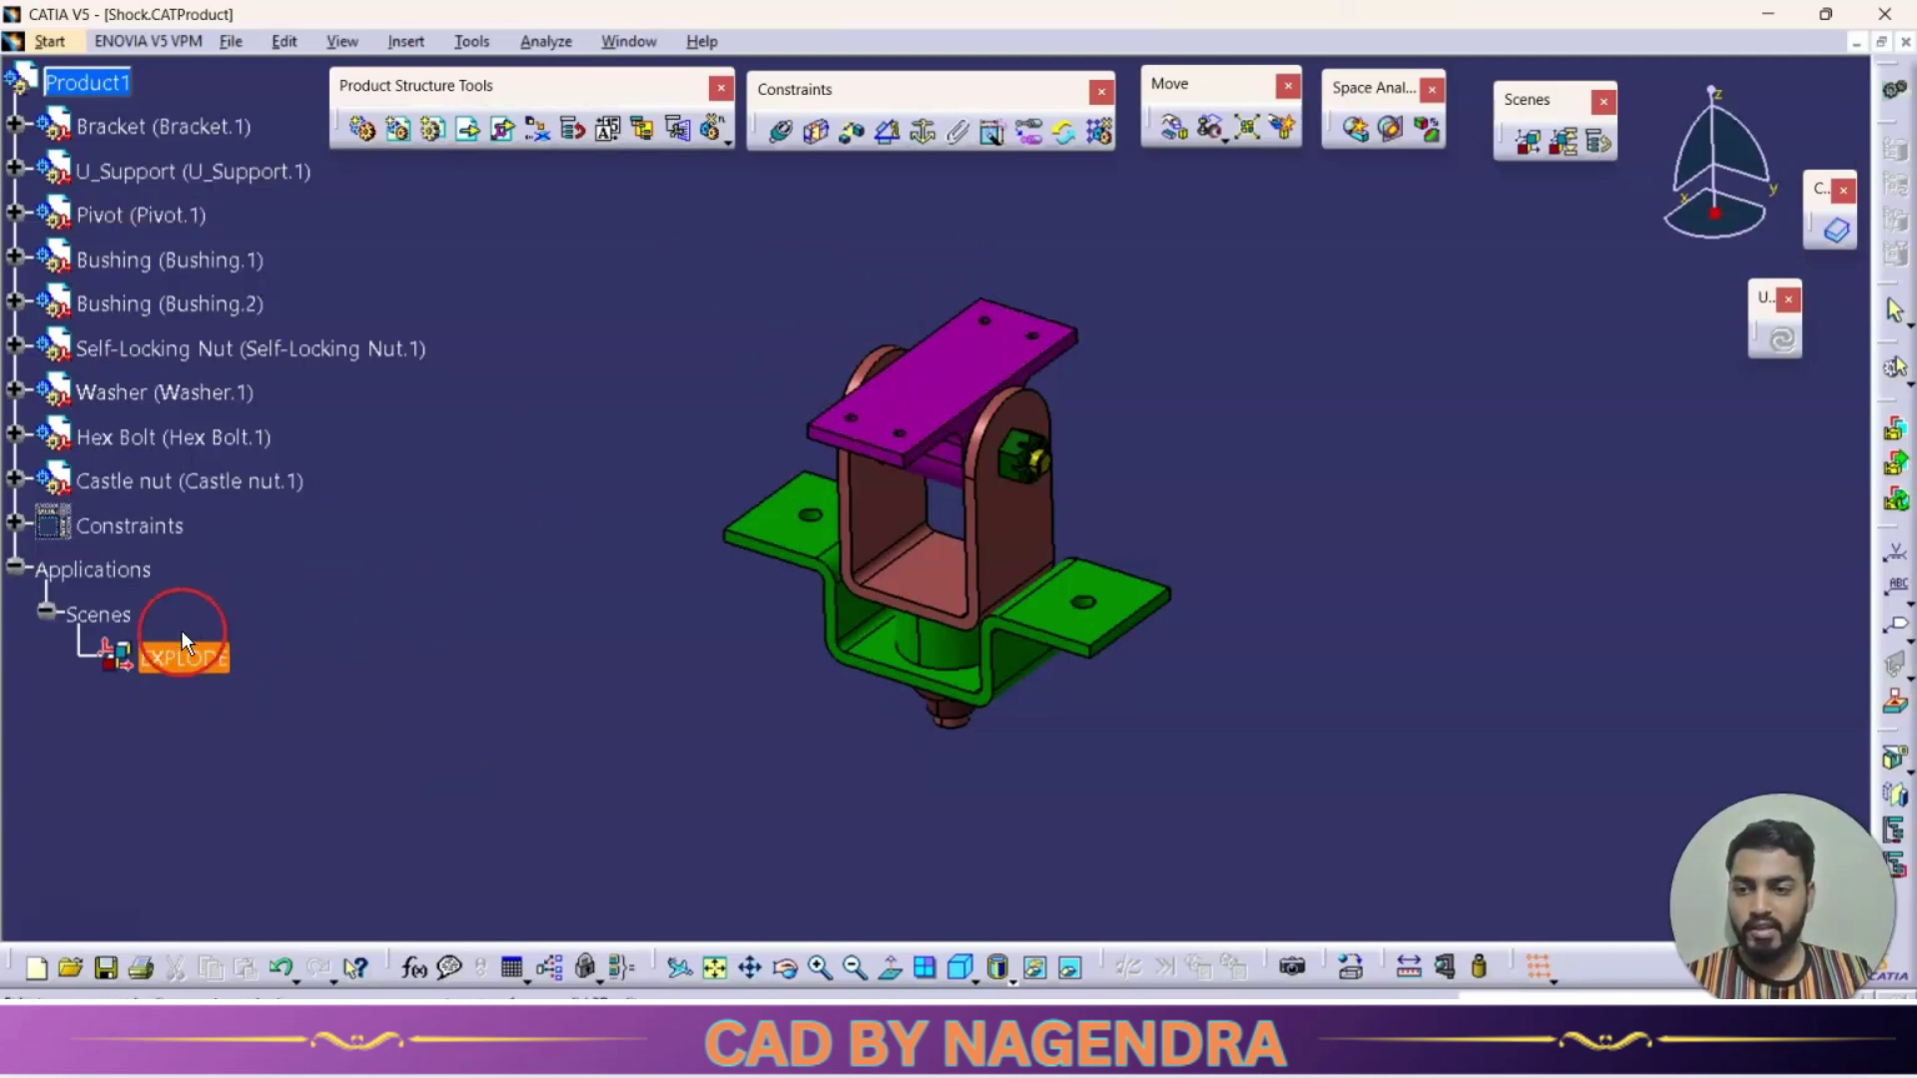
pyautogui.click(980, 386)
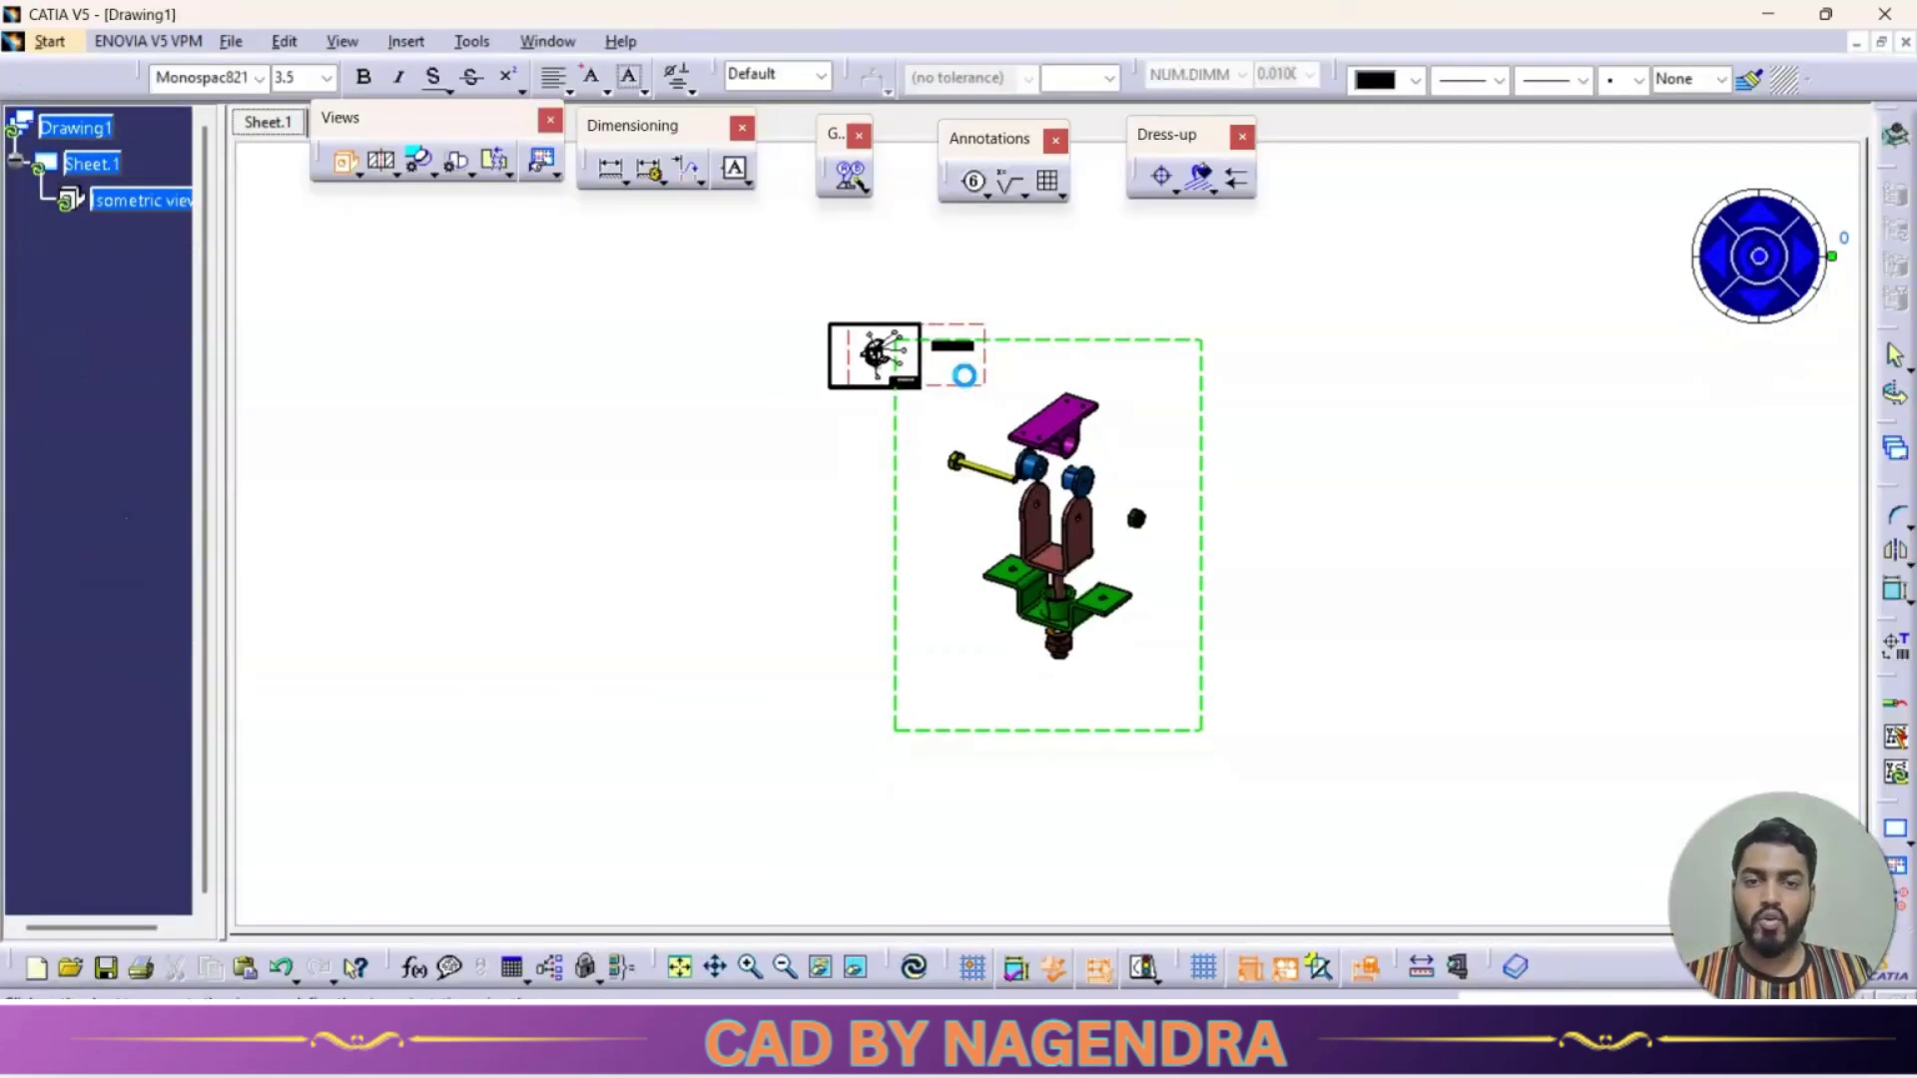
# Step: Generate the exploded isometric view in Drawing1 and move it clear of the sheet frame
pyautogui.click(975, 397)
pyautogui.click(1325, 502)
pyautogui.moveTo(1315, 513)
pyautogui.mouseDown(button='middle')
pyautogui.moveTo(1135, 522)
pyautogui.moveTo(994, 430)
pyautogui.mouseUp(button='middle')
pyautogui.moveTo(994, 430); pyautogui.dragTo(1121, 291)
pyautogui.click(1230, 398)
pyautogui.moveTo(1199, 393); pyautogui.dragTo(1316, 467, button='middle')
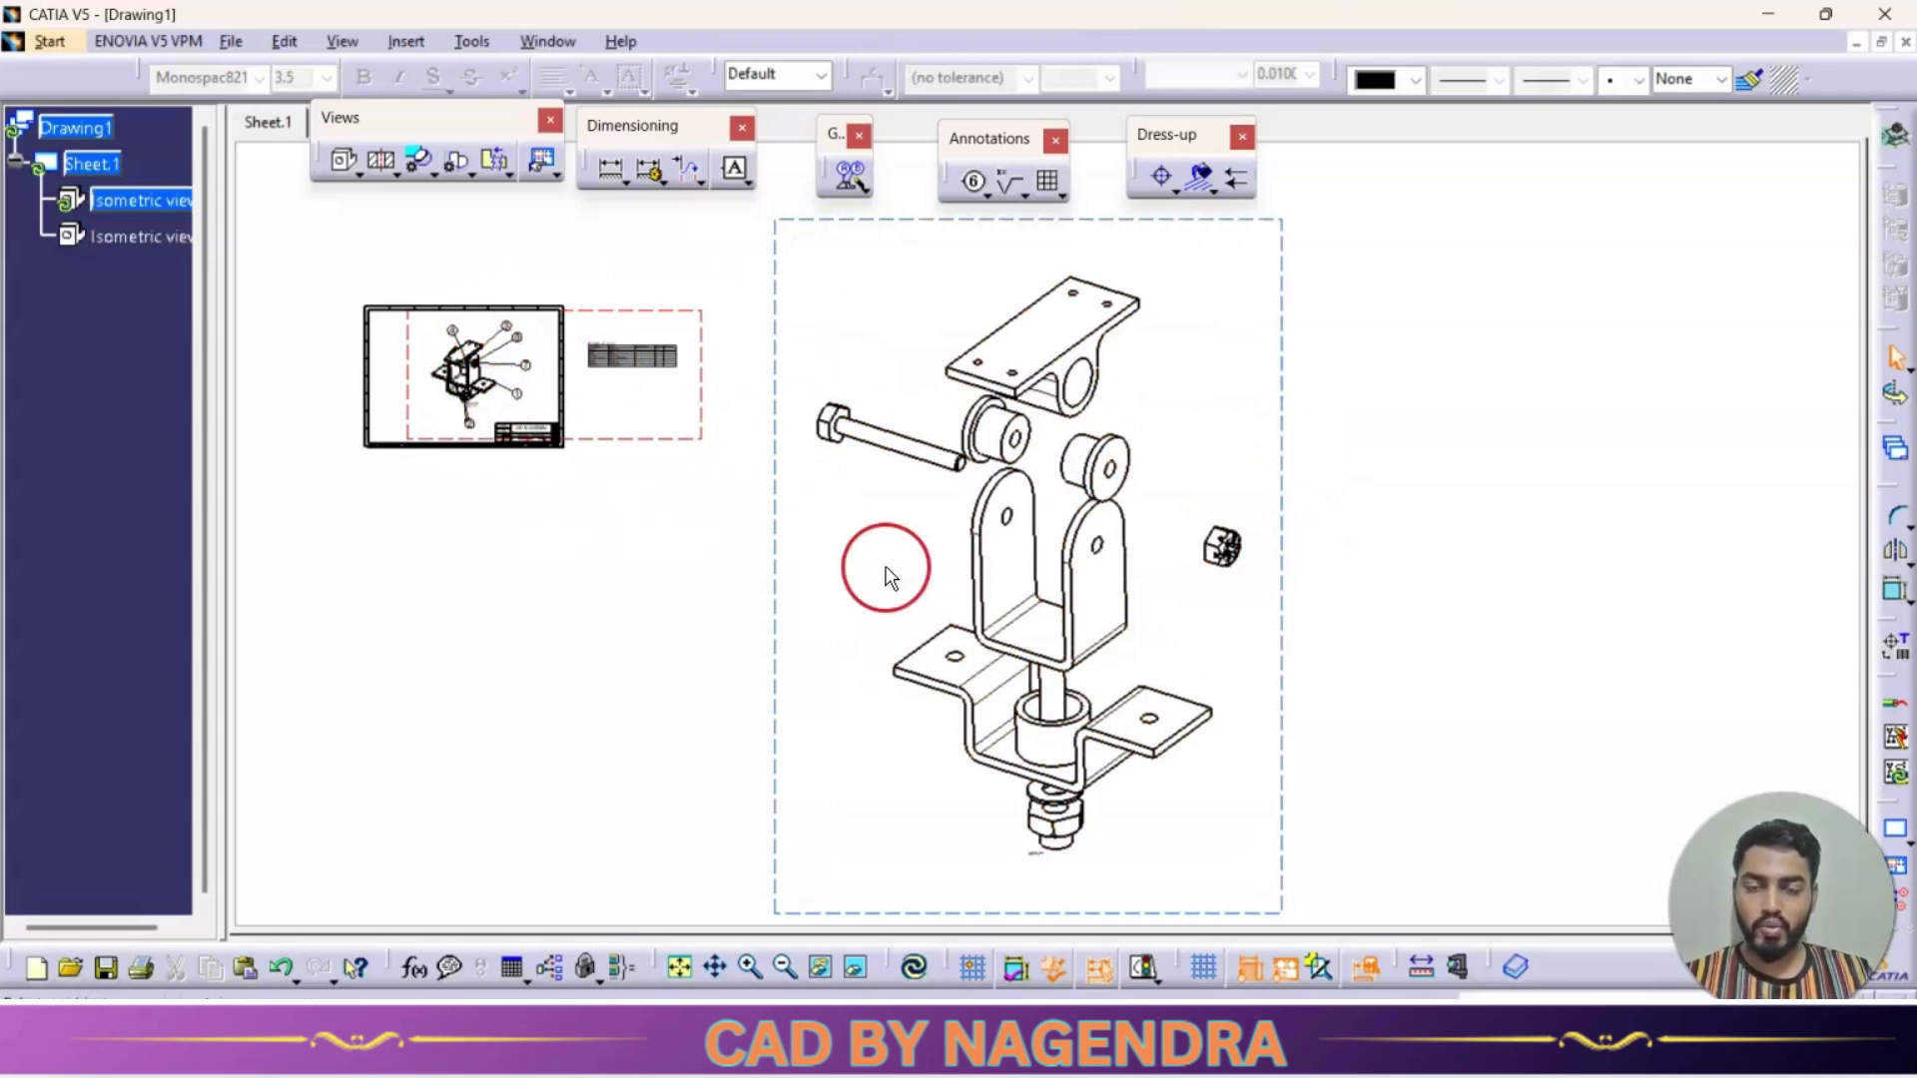
# Step: Set the exploded isometric view's scale to 1:6 in its properties
pyautogui.moveTo(1301, 537); pyautogui.dragTo(1318, 579, button='middle')
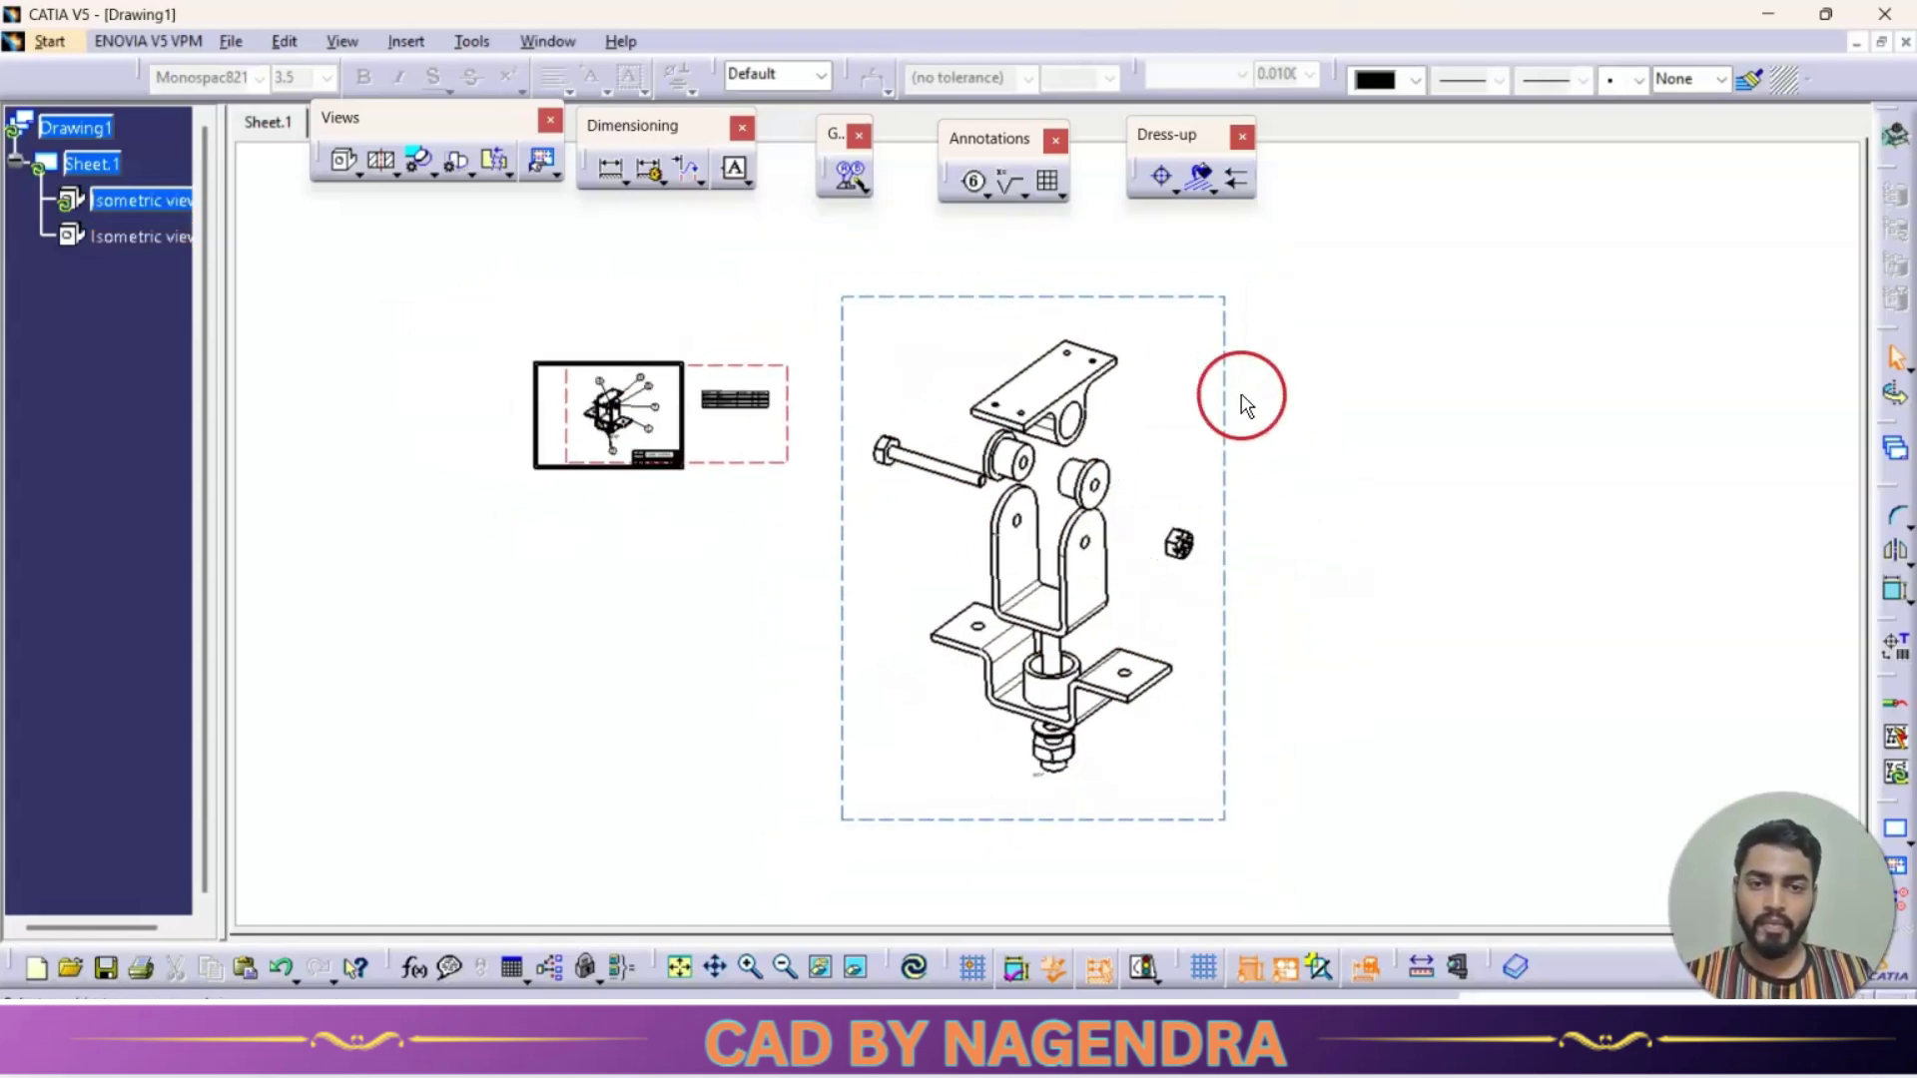
pyautogui.rightClick(1206, 300)
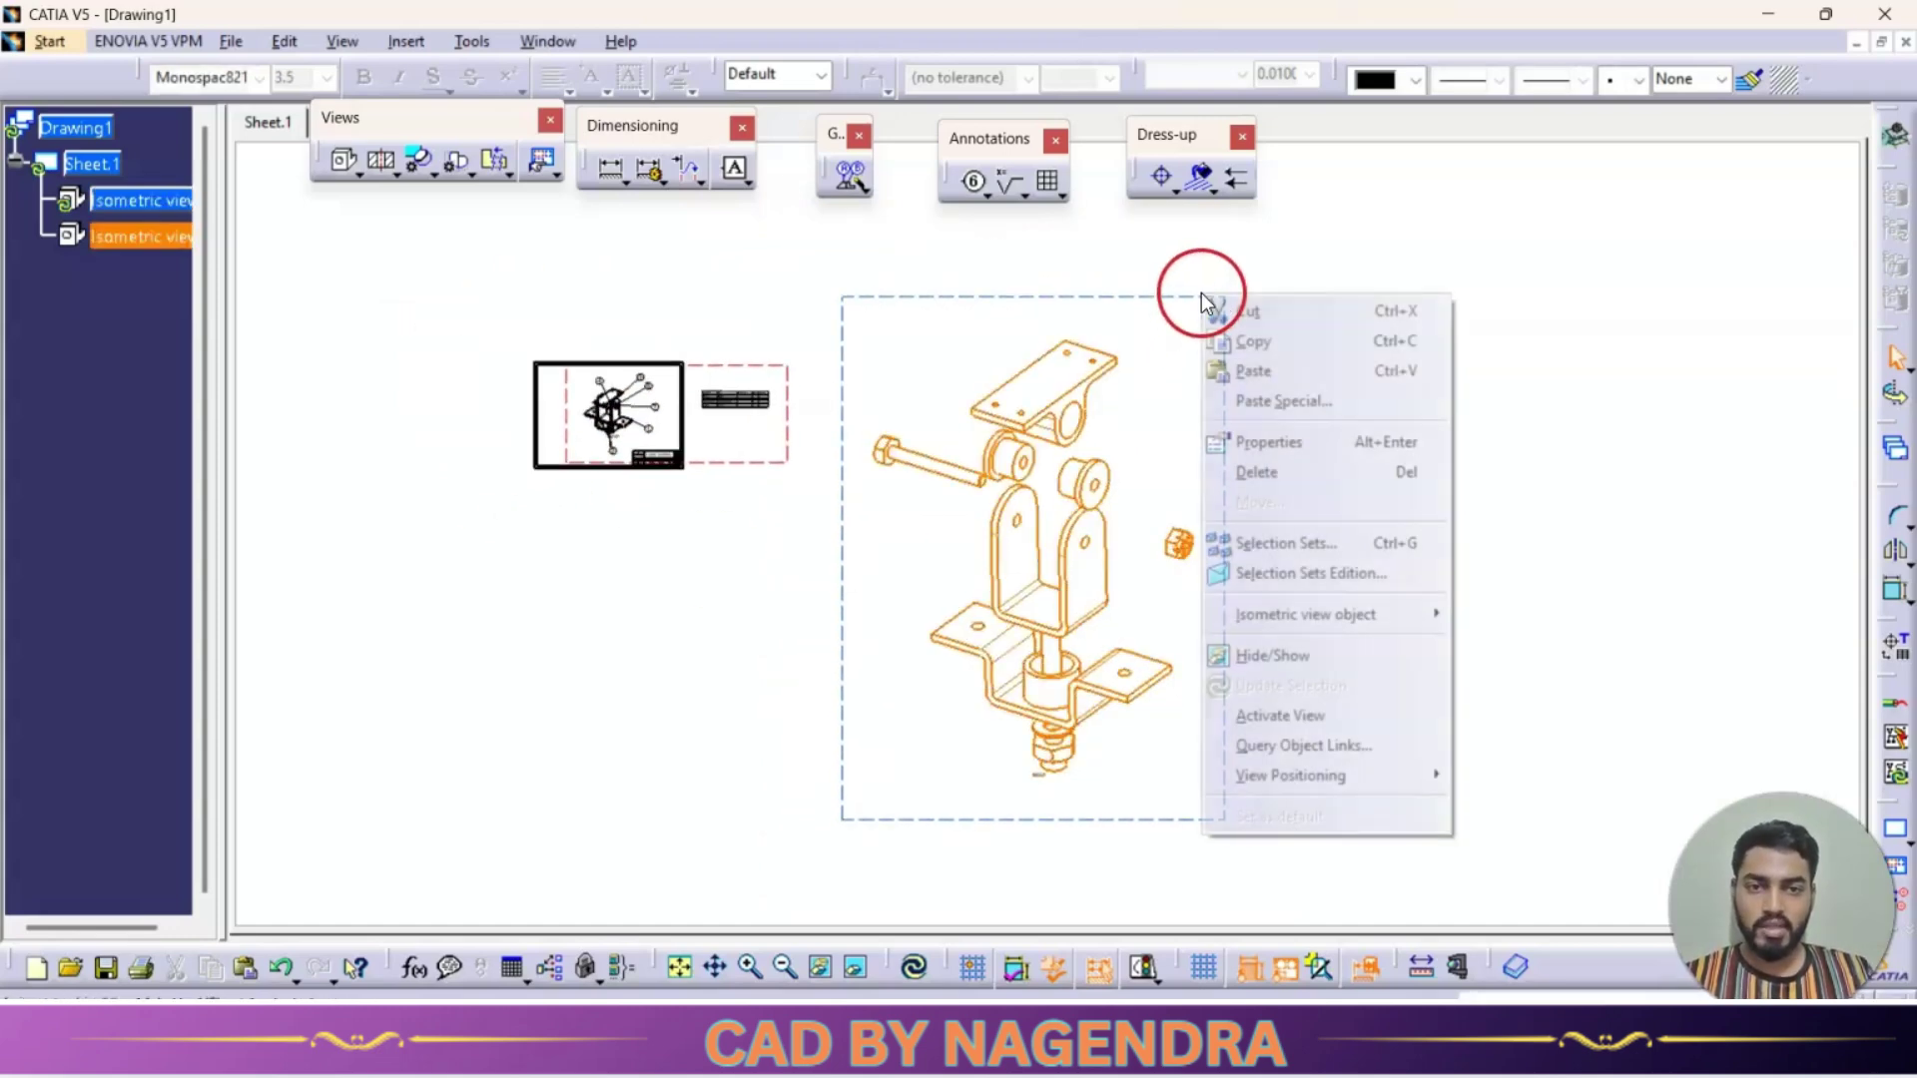
pyautogui.click(1286, 441)
pyautogui.click(374, 432)
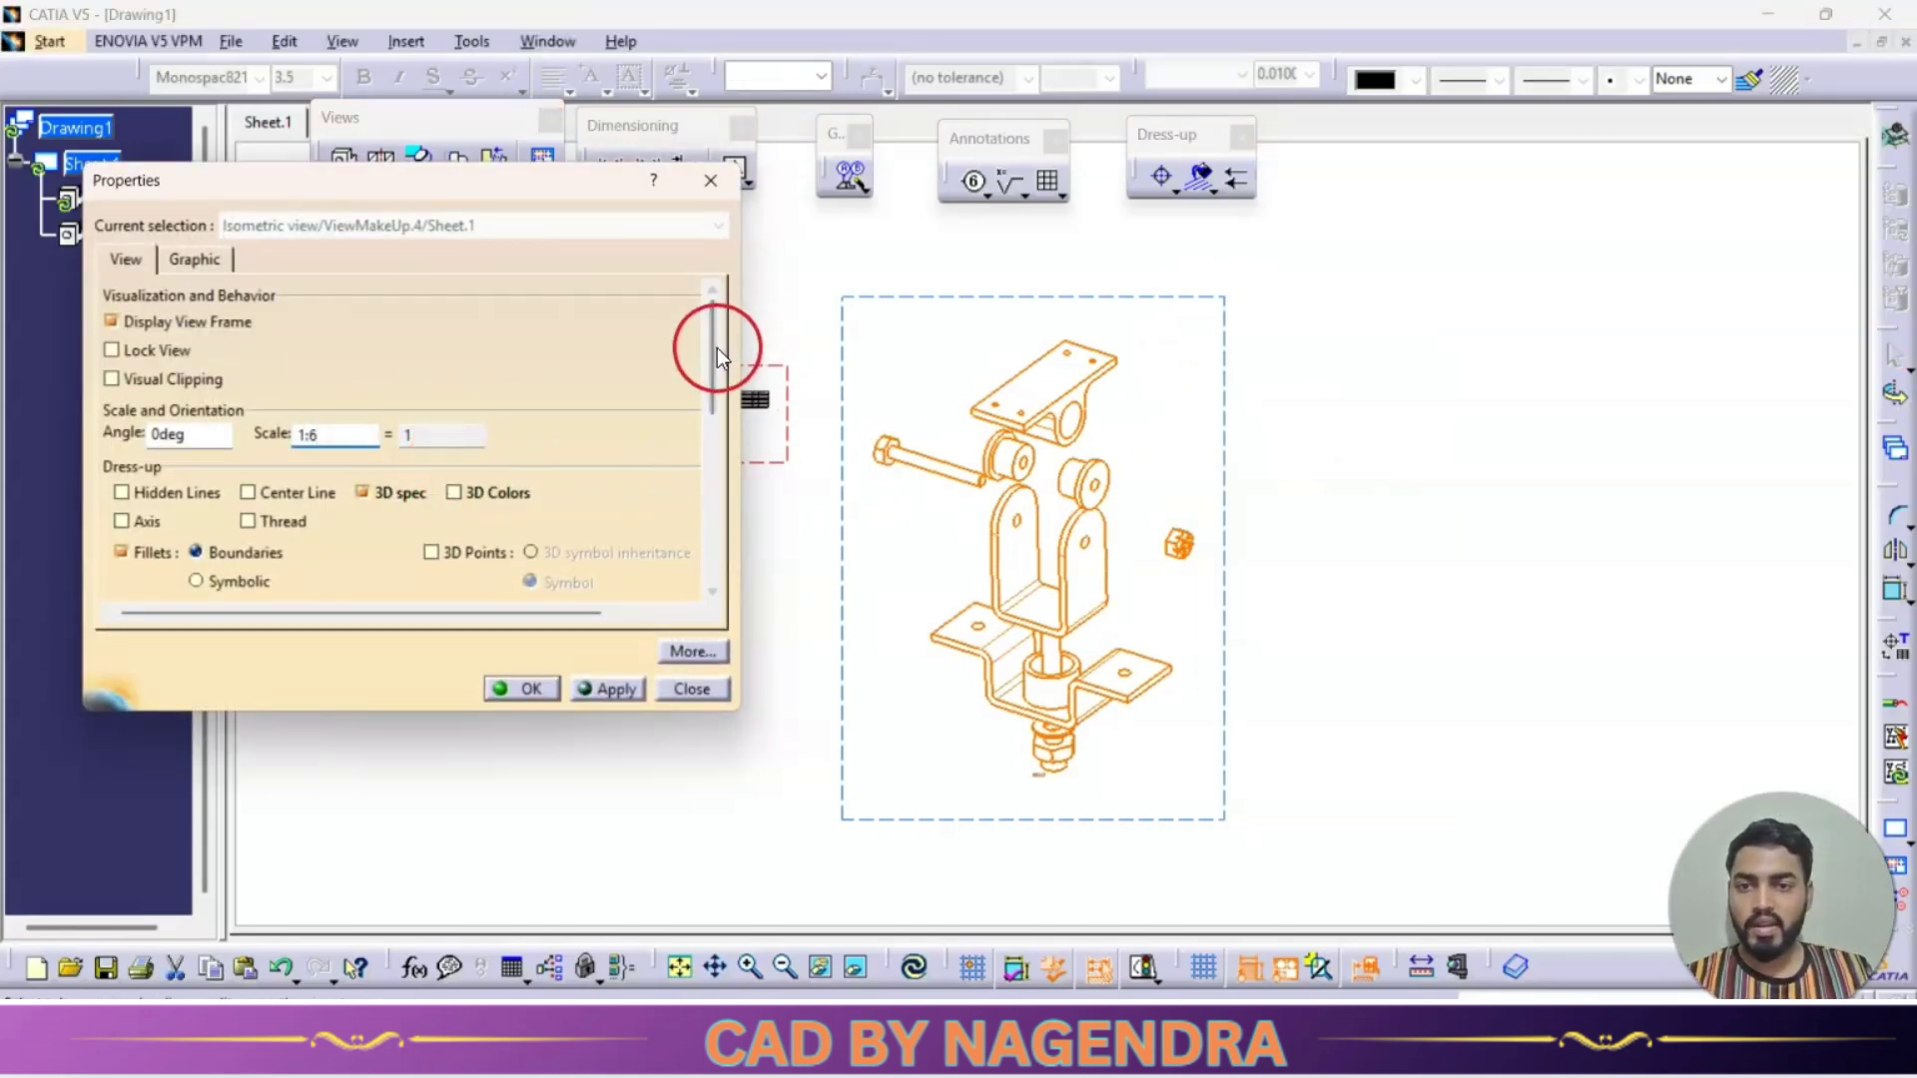
pyautogui.click(517, 689)
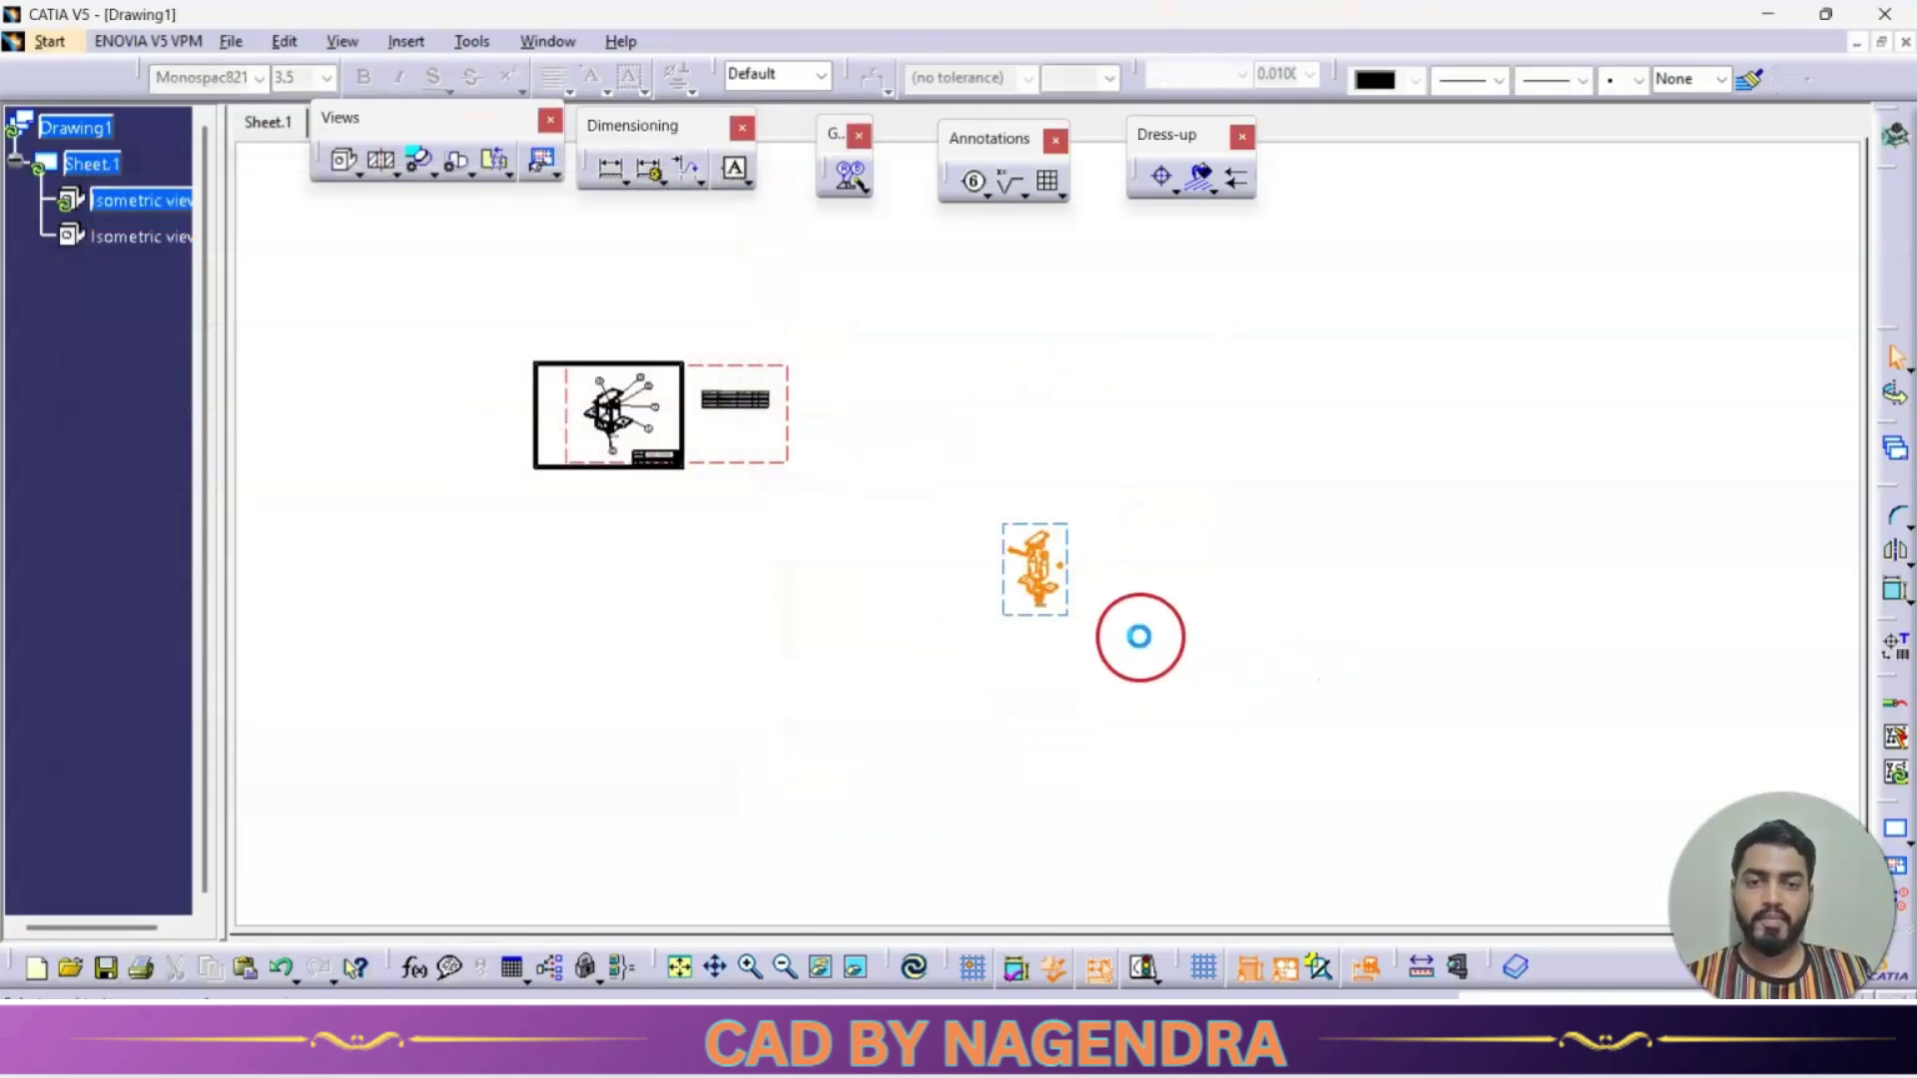
# Step: Move the rescaled exploded view closer to the drawing sheet and inspect it up close
pyautogui.moveTo(1211, 570); pyautogui.dragTo(1211, 519, button='middle')
pyautogui.moveTo(1288, 727); pyautogui.dragTo(938, 487)
pyautogui.scroll(5, 1048, 540)
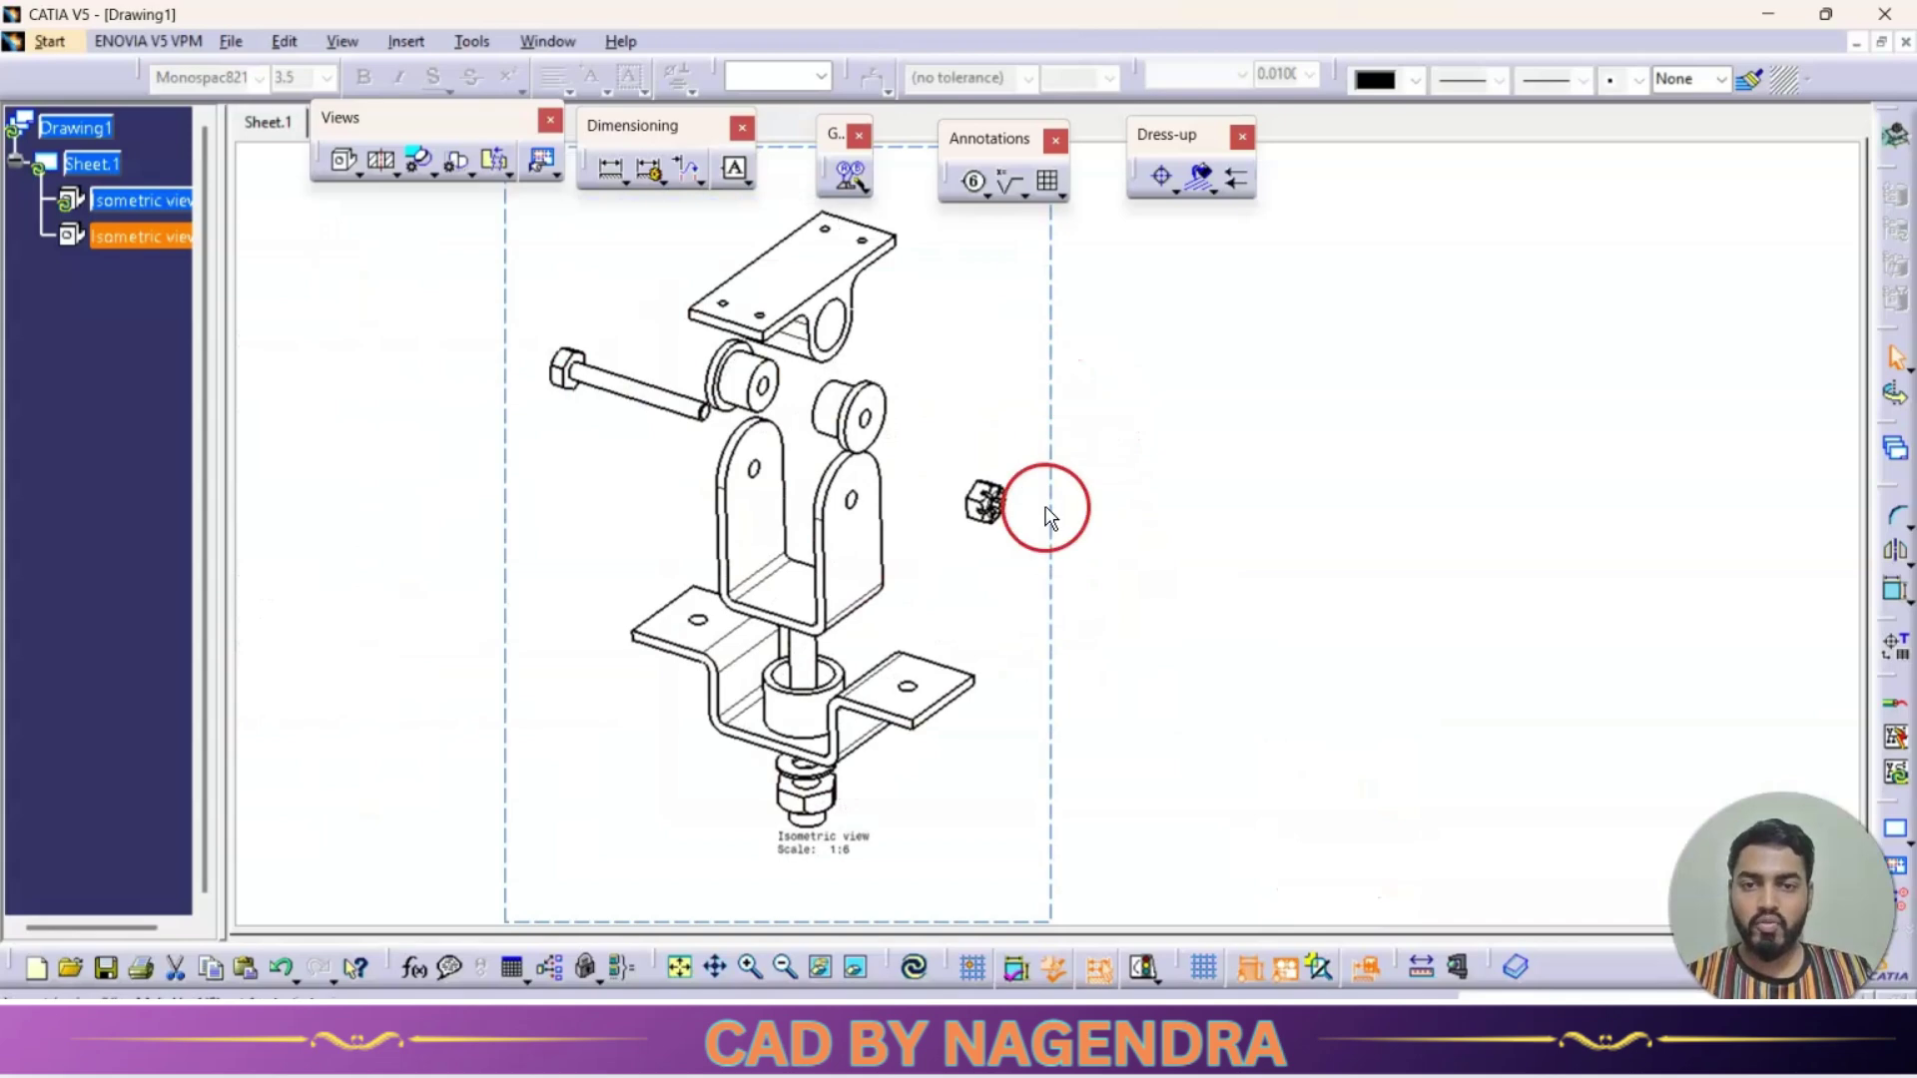
# Step: Look at the assembled model in Shock.CATProduct and return to Drawing1
pyautogui.click(549, 41)
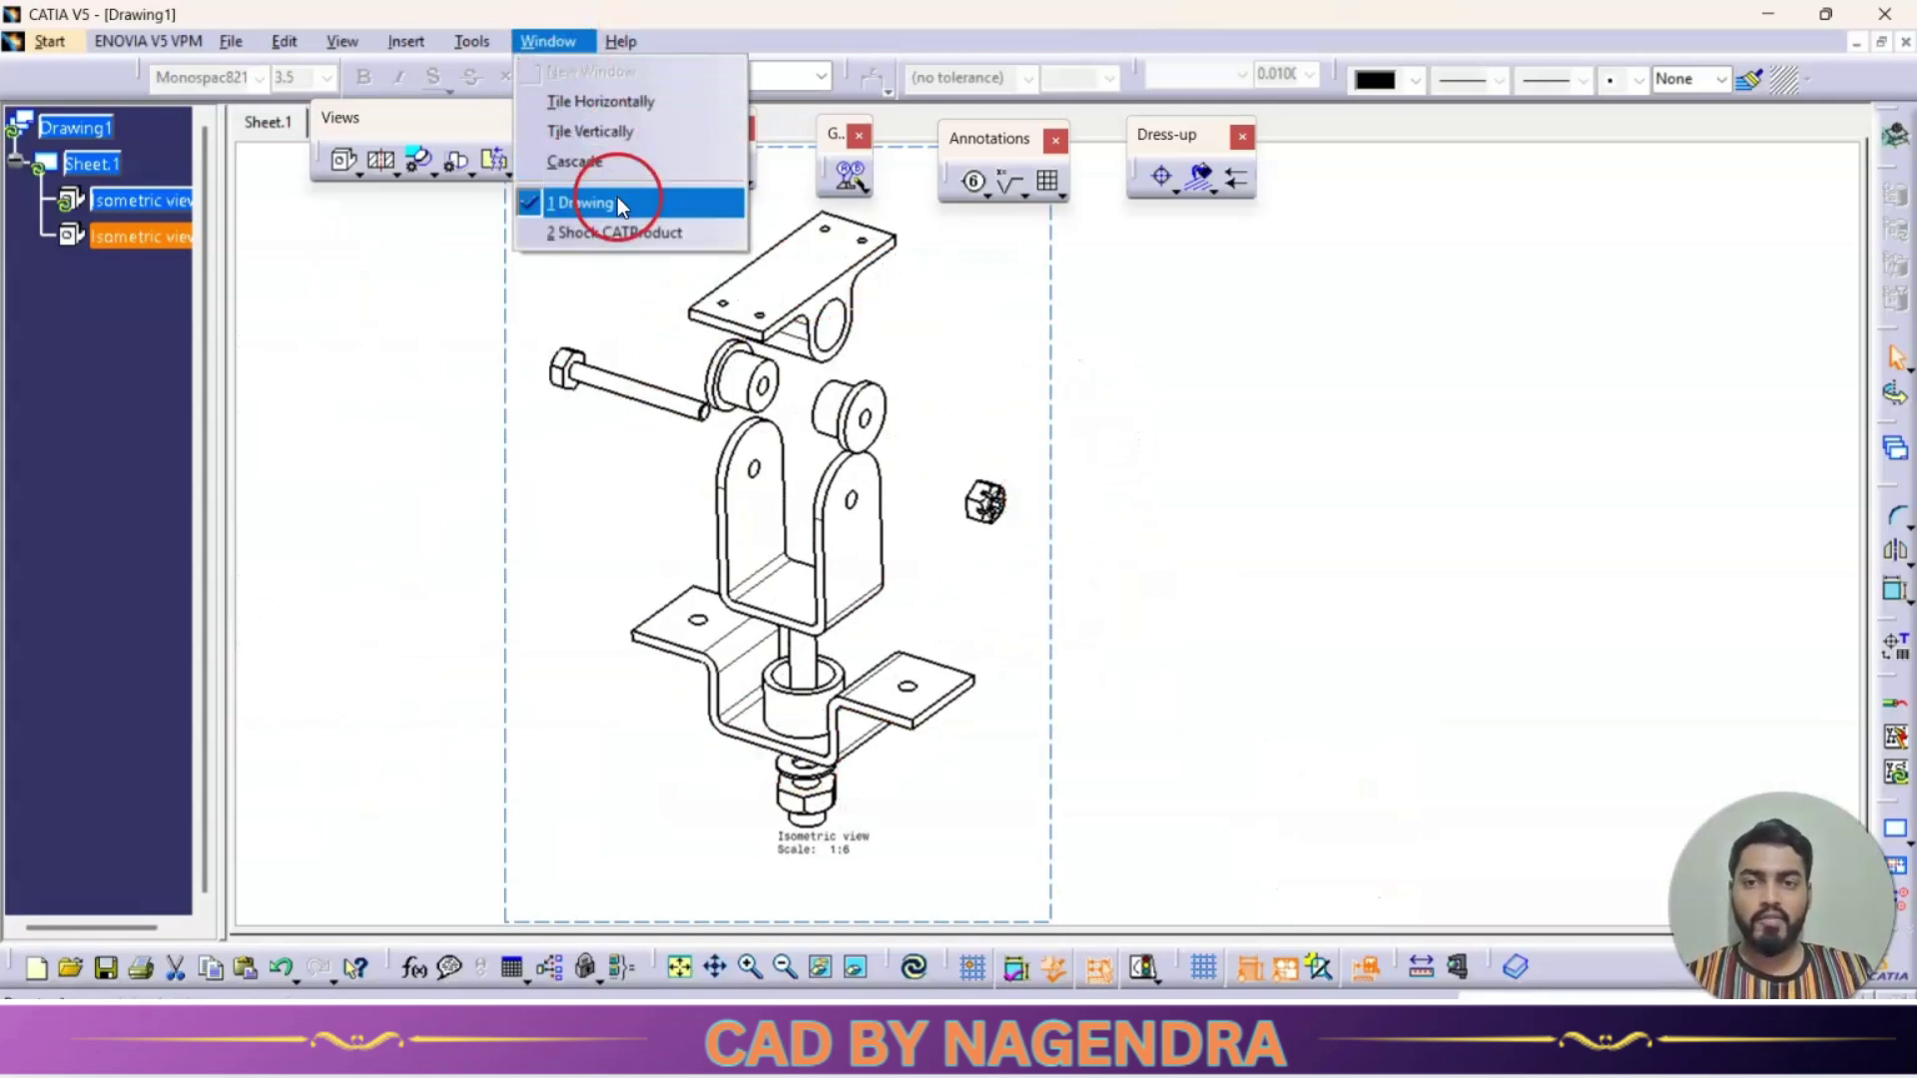
pyautogui.click(627, 224)
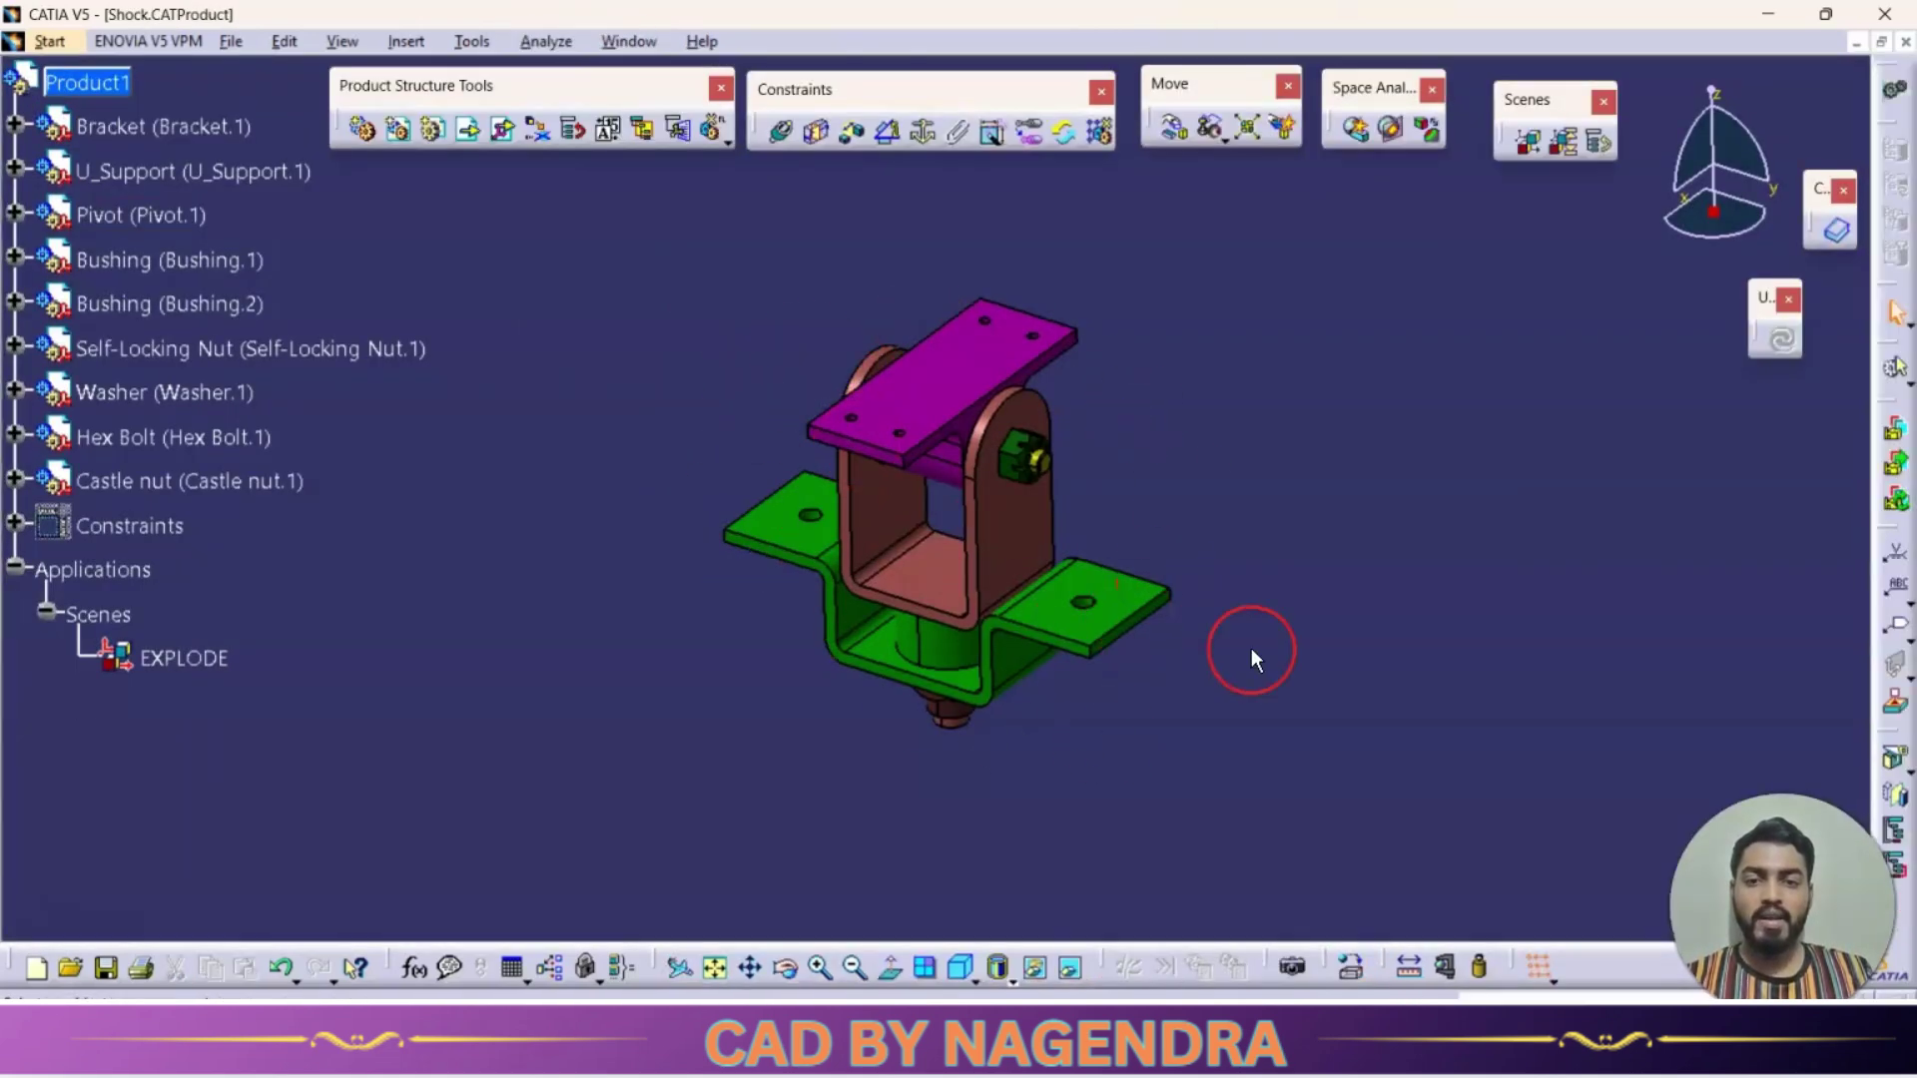
pyautogui.click(617, 40)
pyautogui.click(658, 203)
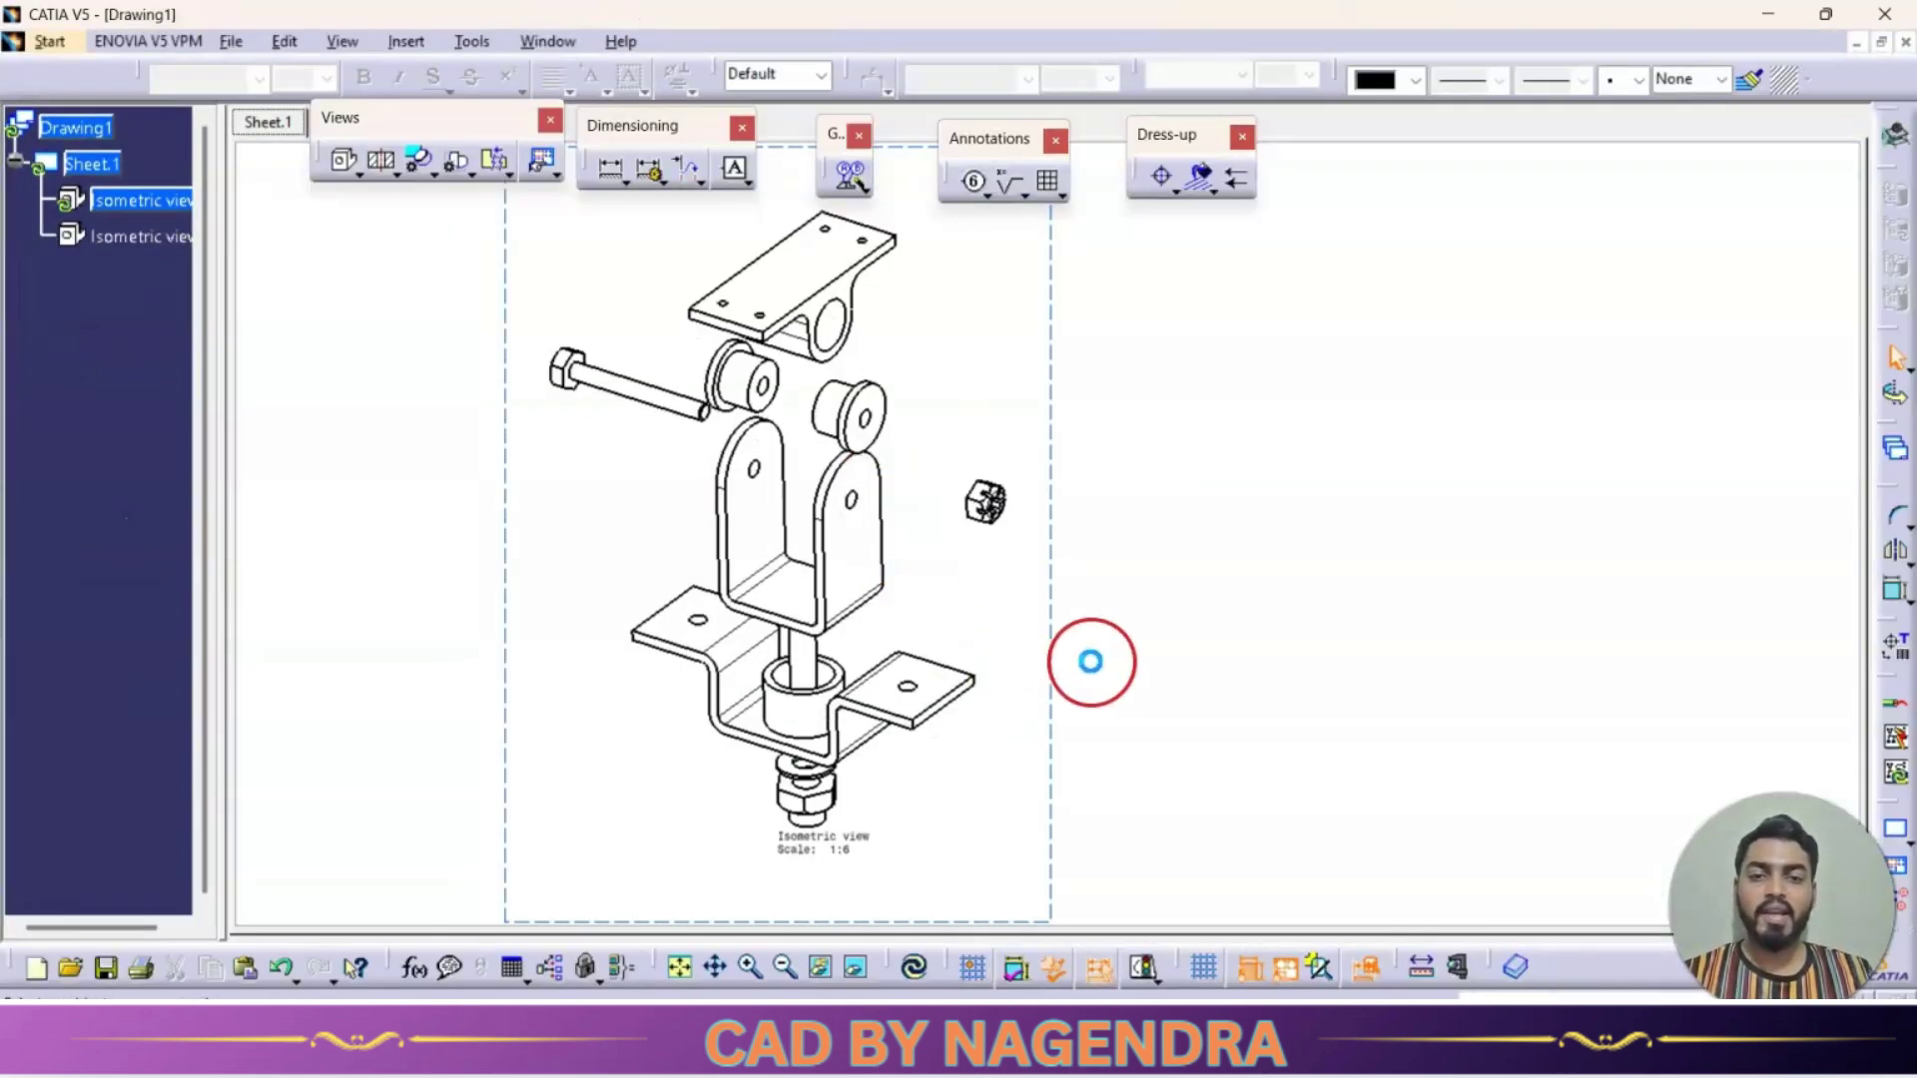
# Step: Try generating balloons for the exploded view while the original isometric view is still the active one
pyautogui.moveTo(1142, 475)
pyautogui.mouseDown(button='middle')
pyautogui.moveTo(1189, 569)
pyautogui.moveTo(1168, 578)
pyautogui.moveTo(1236, 548)
pyautogui.mouseUp(button='middle')
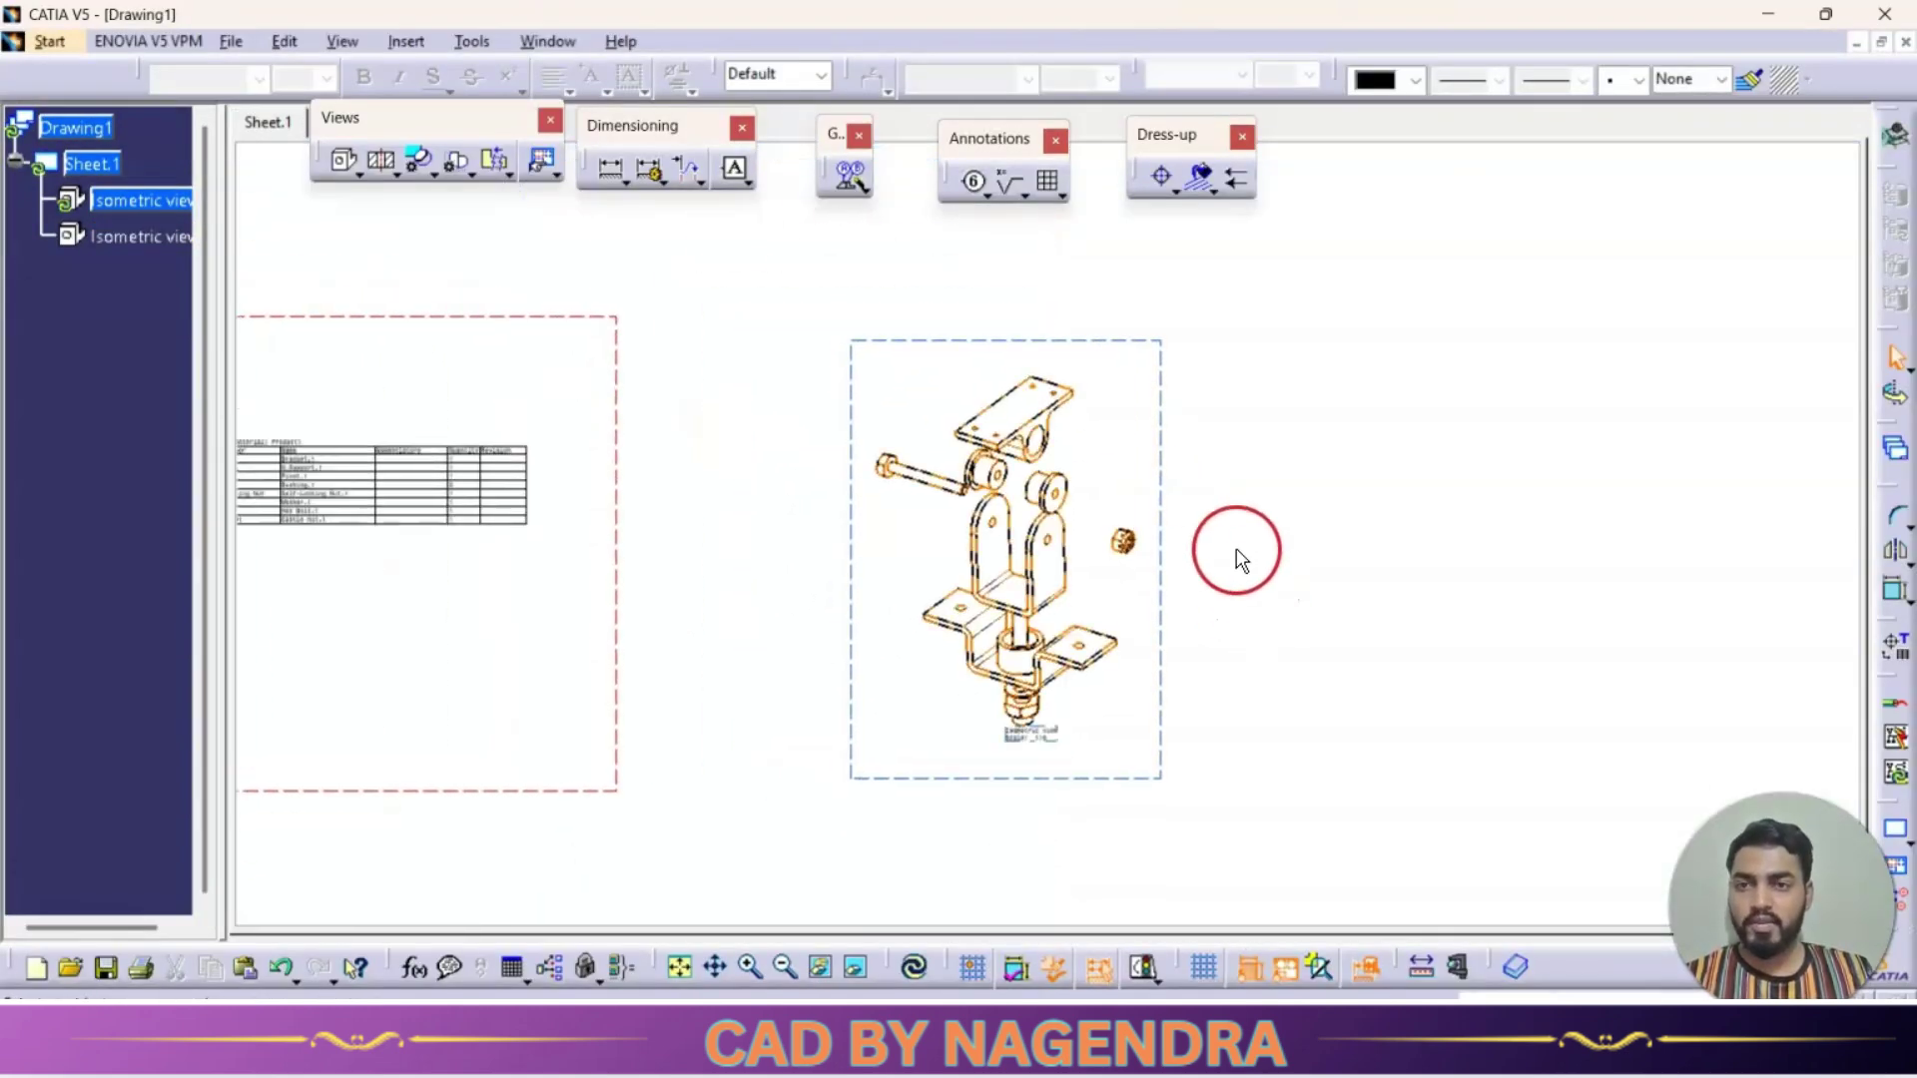
pyautogui.click(403, 40)
pyautogui.moveTo(457, 199)
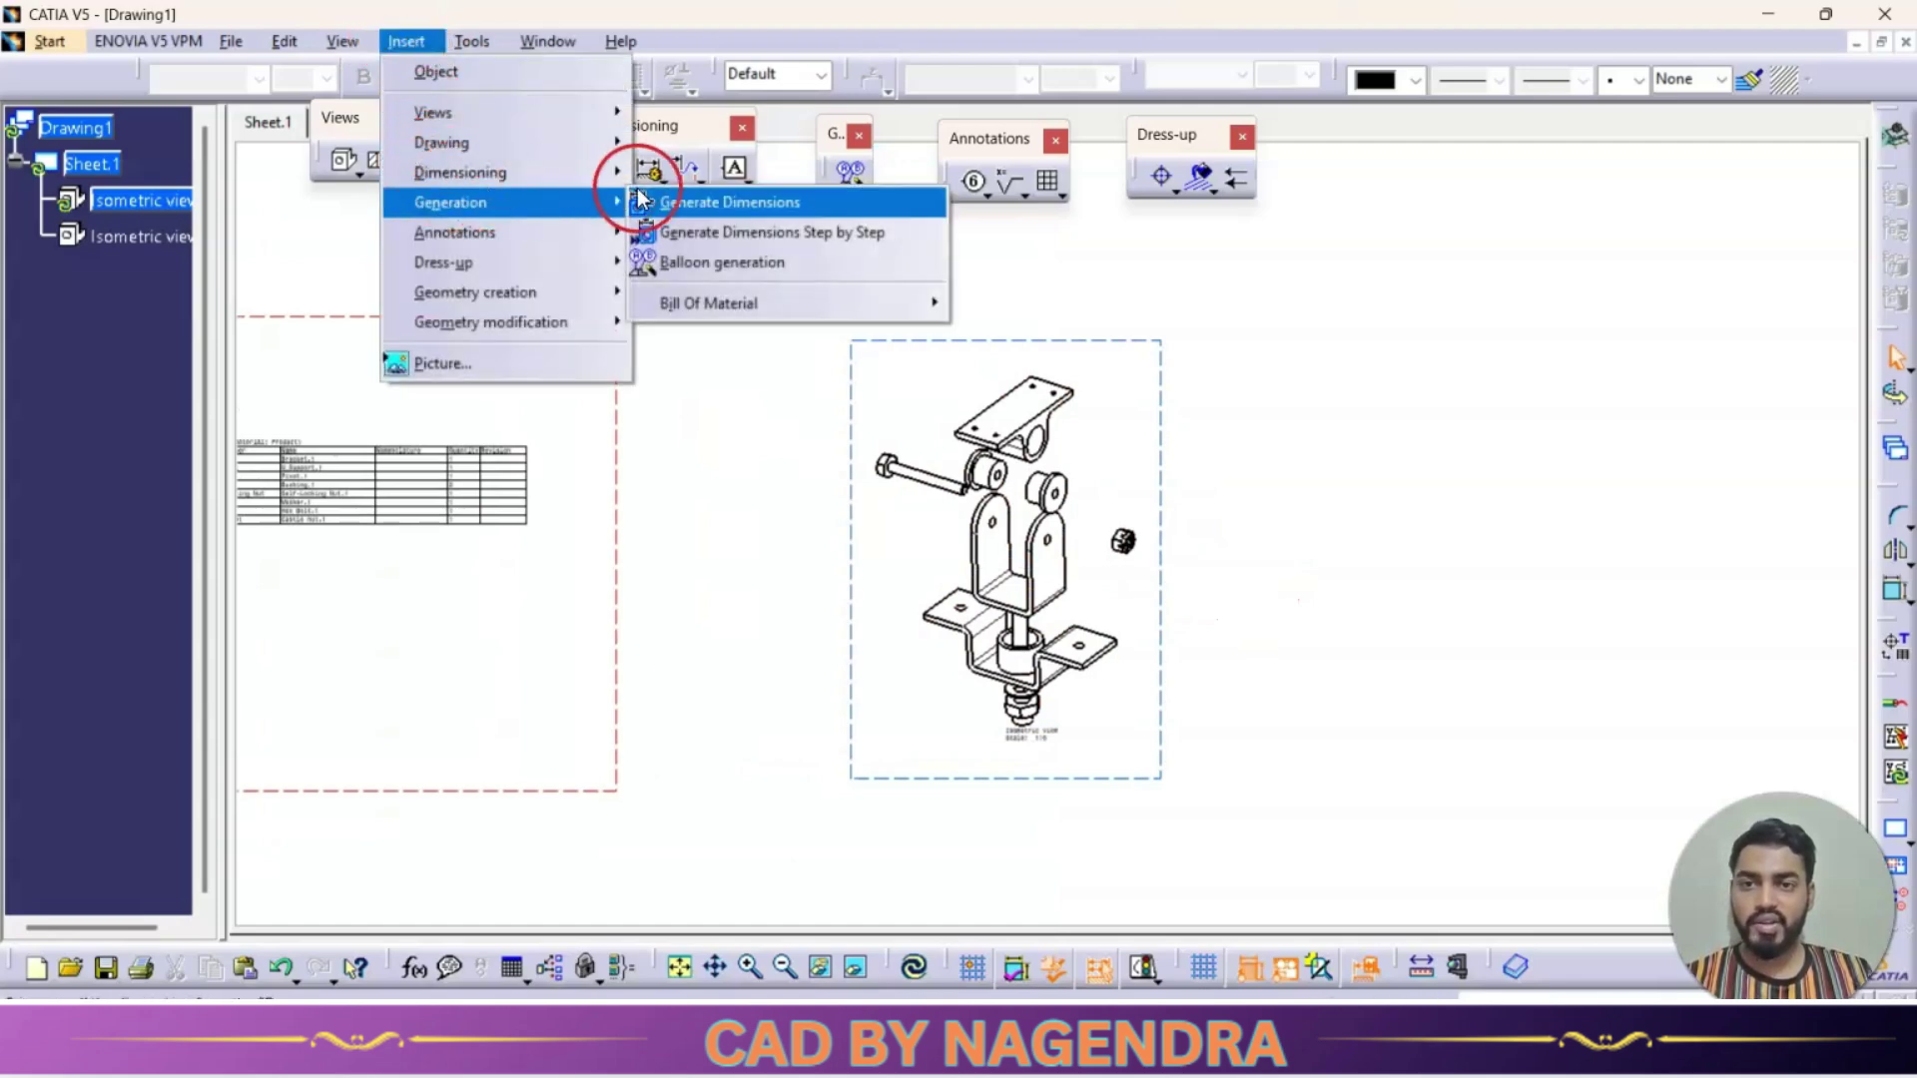
pyautogui.click(741, 260)
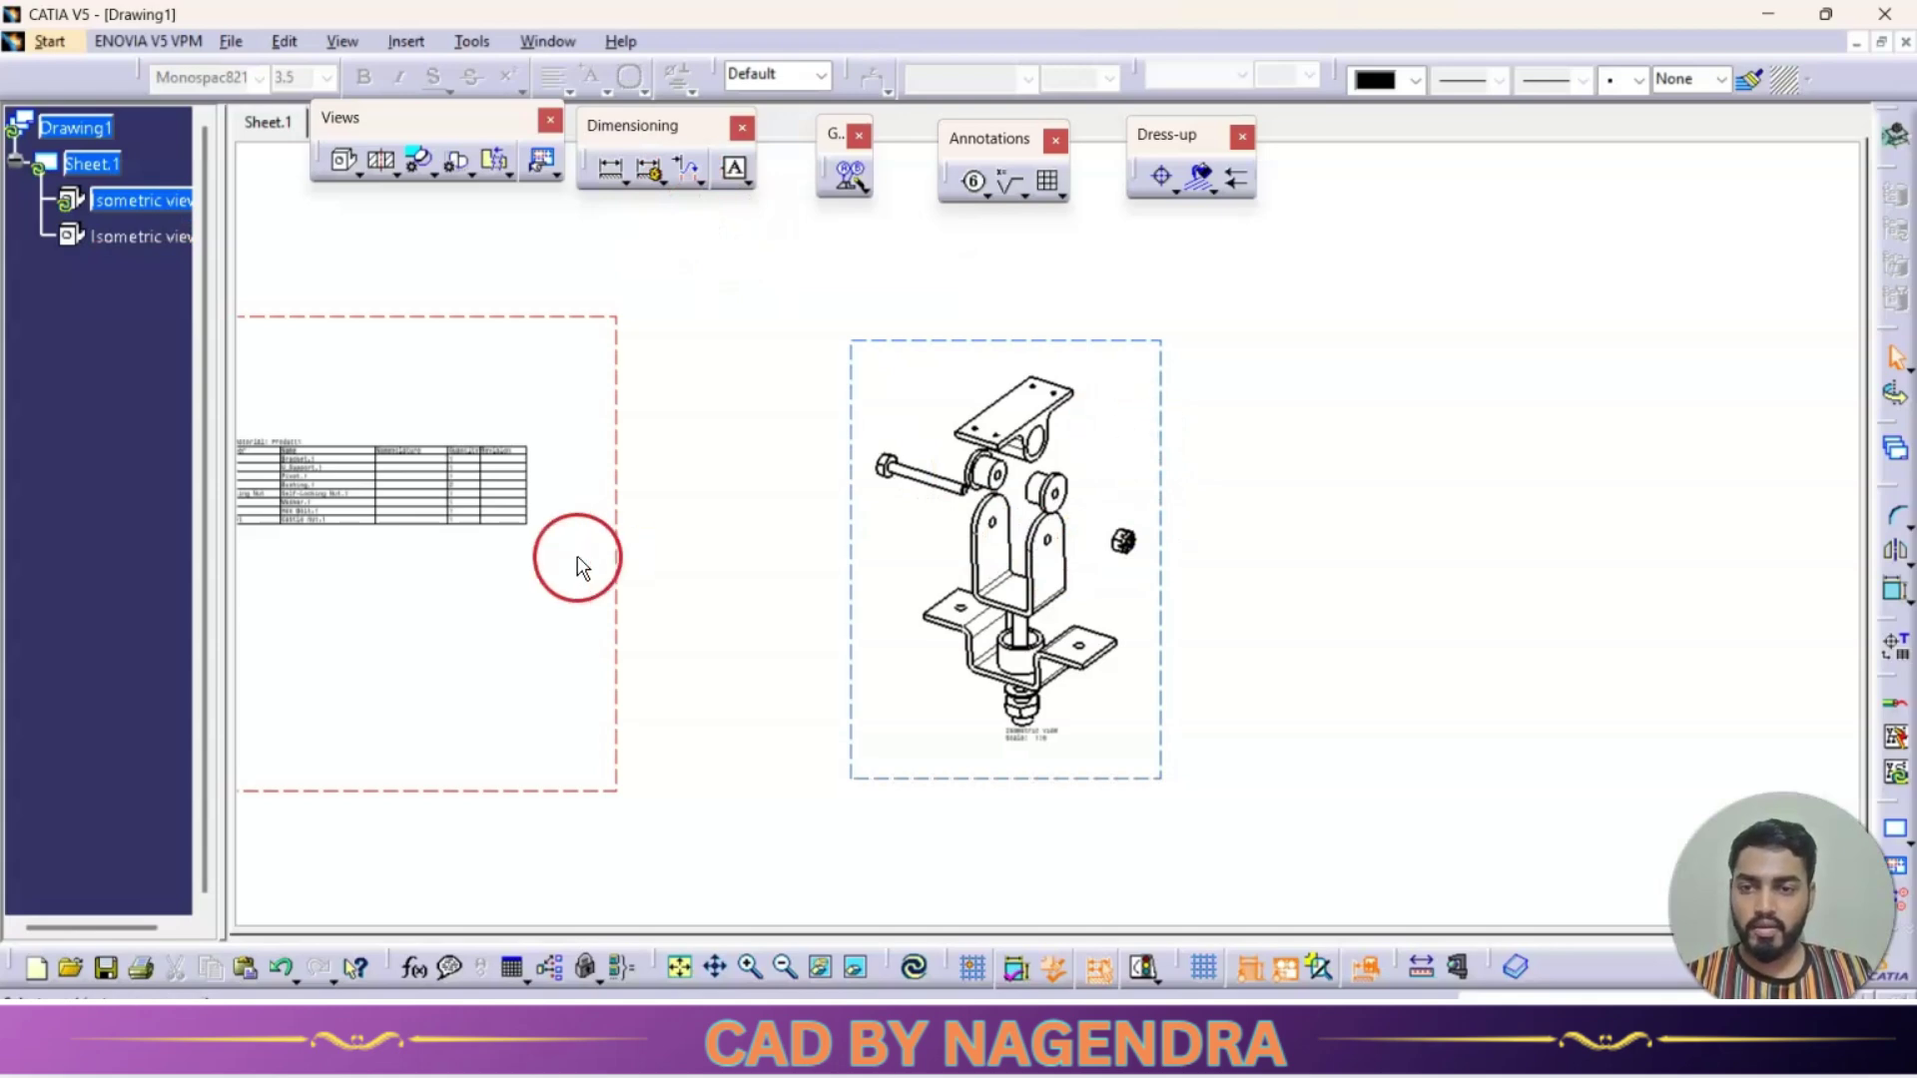
pyautogui.moveTo(577, 560); pyautogui.dragTo(1049, 561, button='middle')
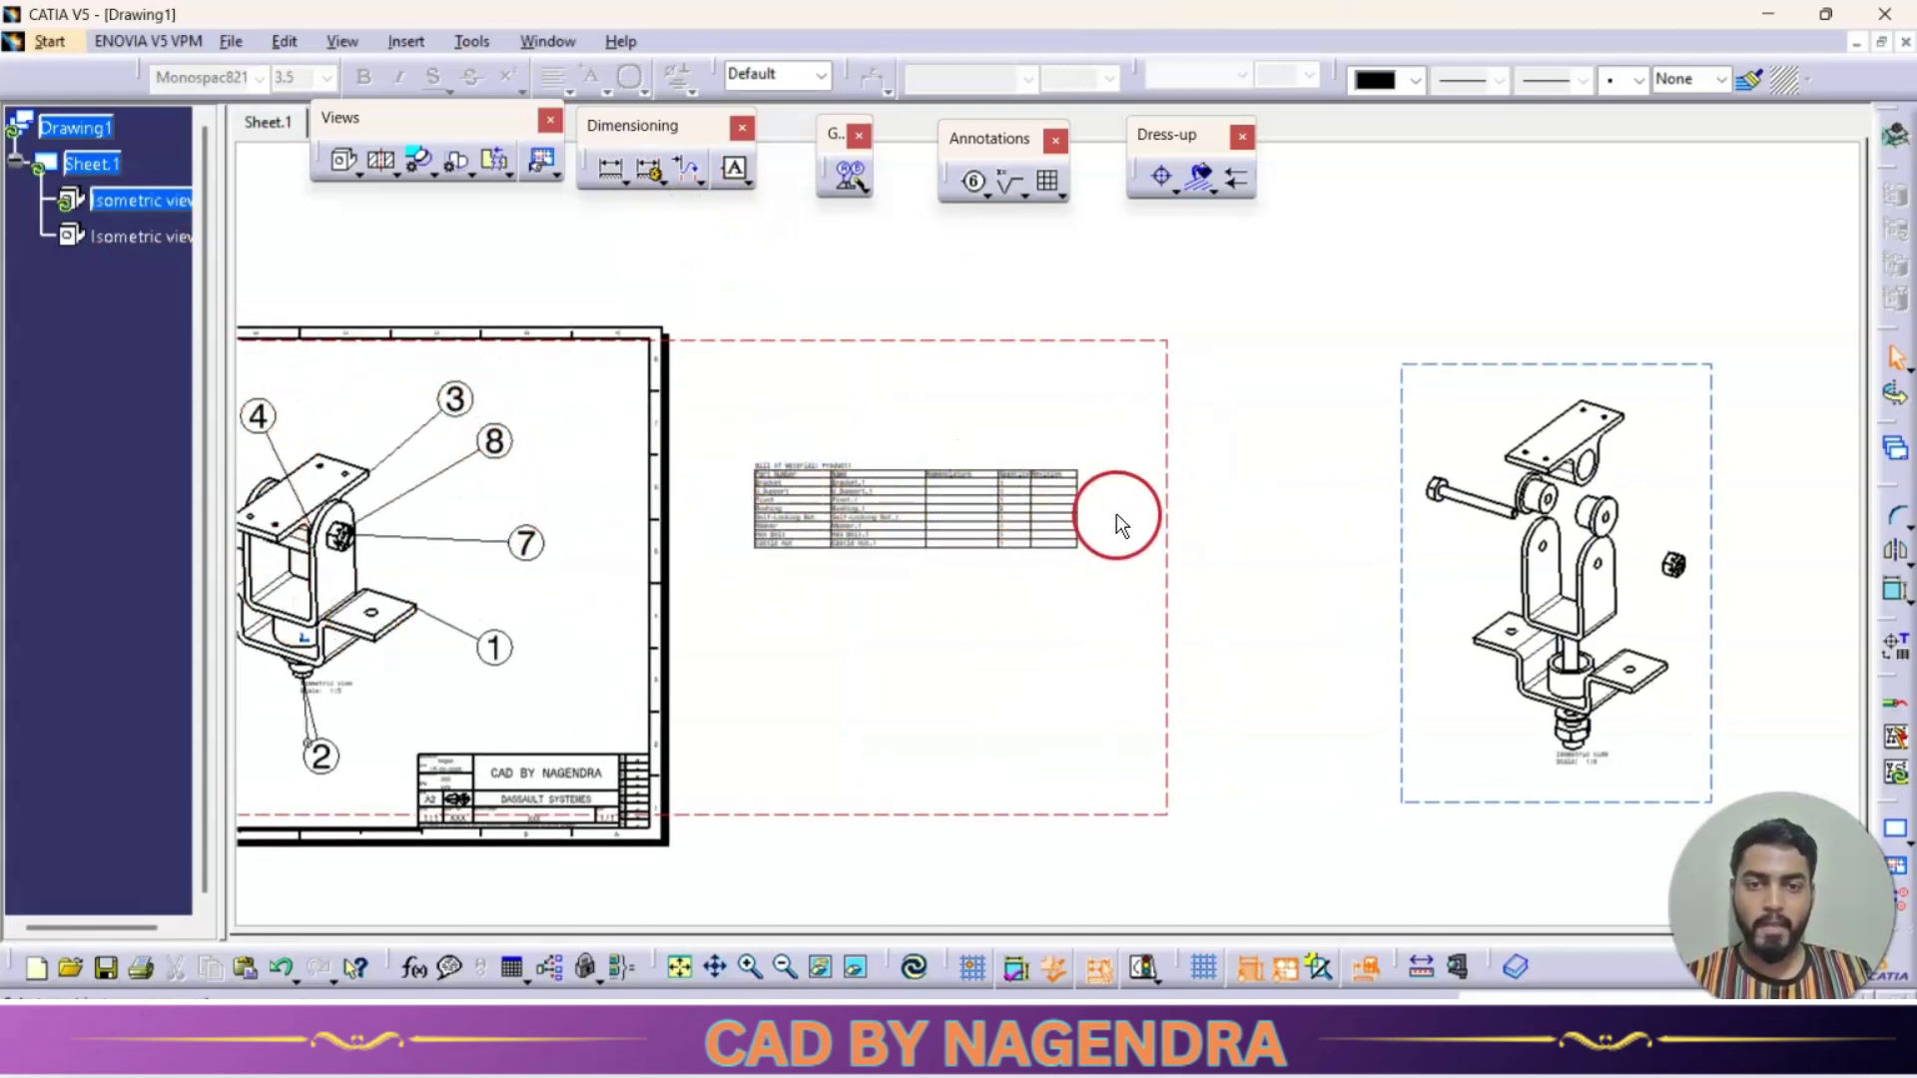
pyautogui.scroll(-2, 1098, 499)
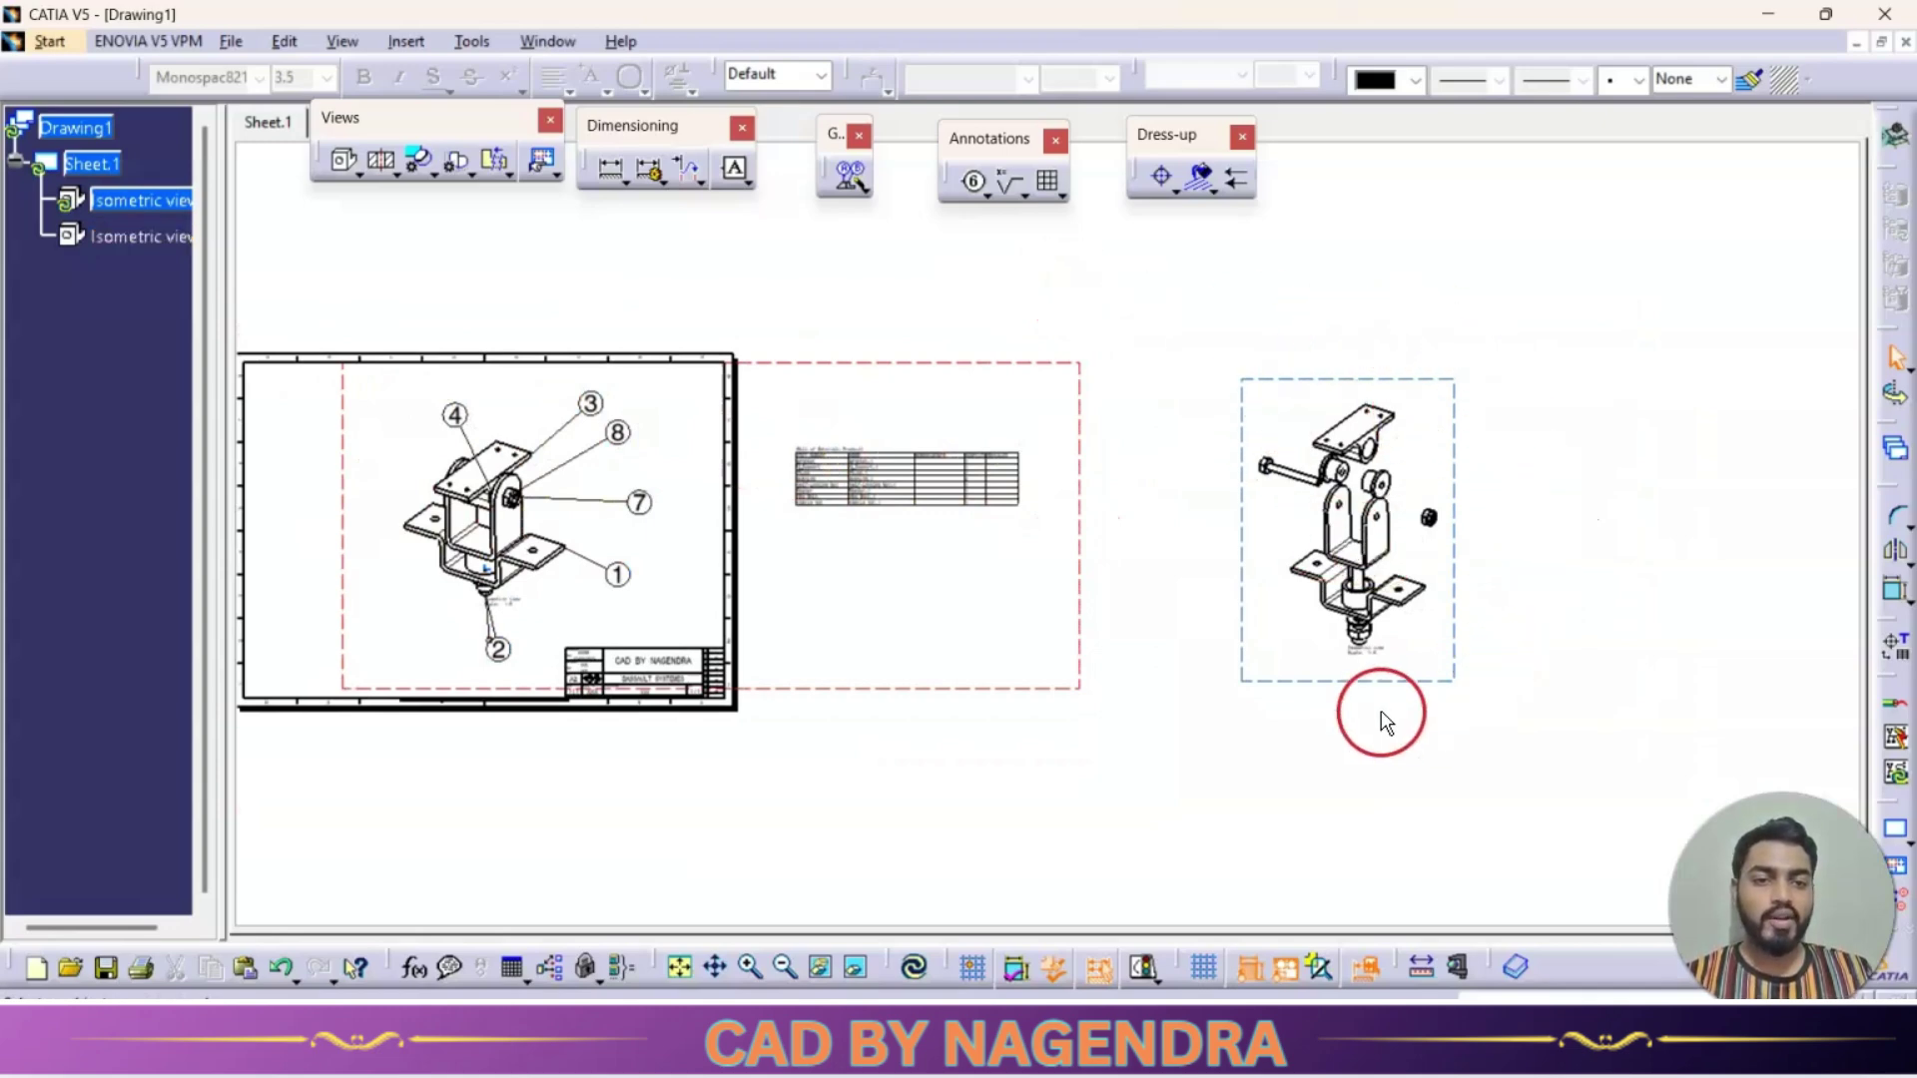
# Step: Activate the exploded isometric view and generate balloons for its parts
pyautogui.doubleClick(1456, 423)
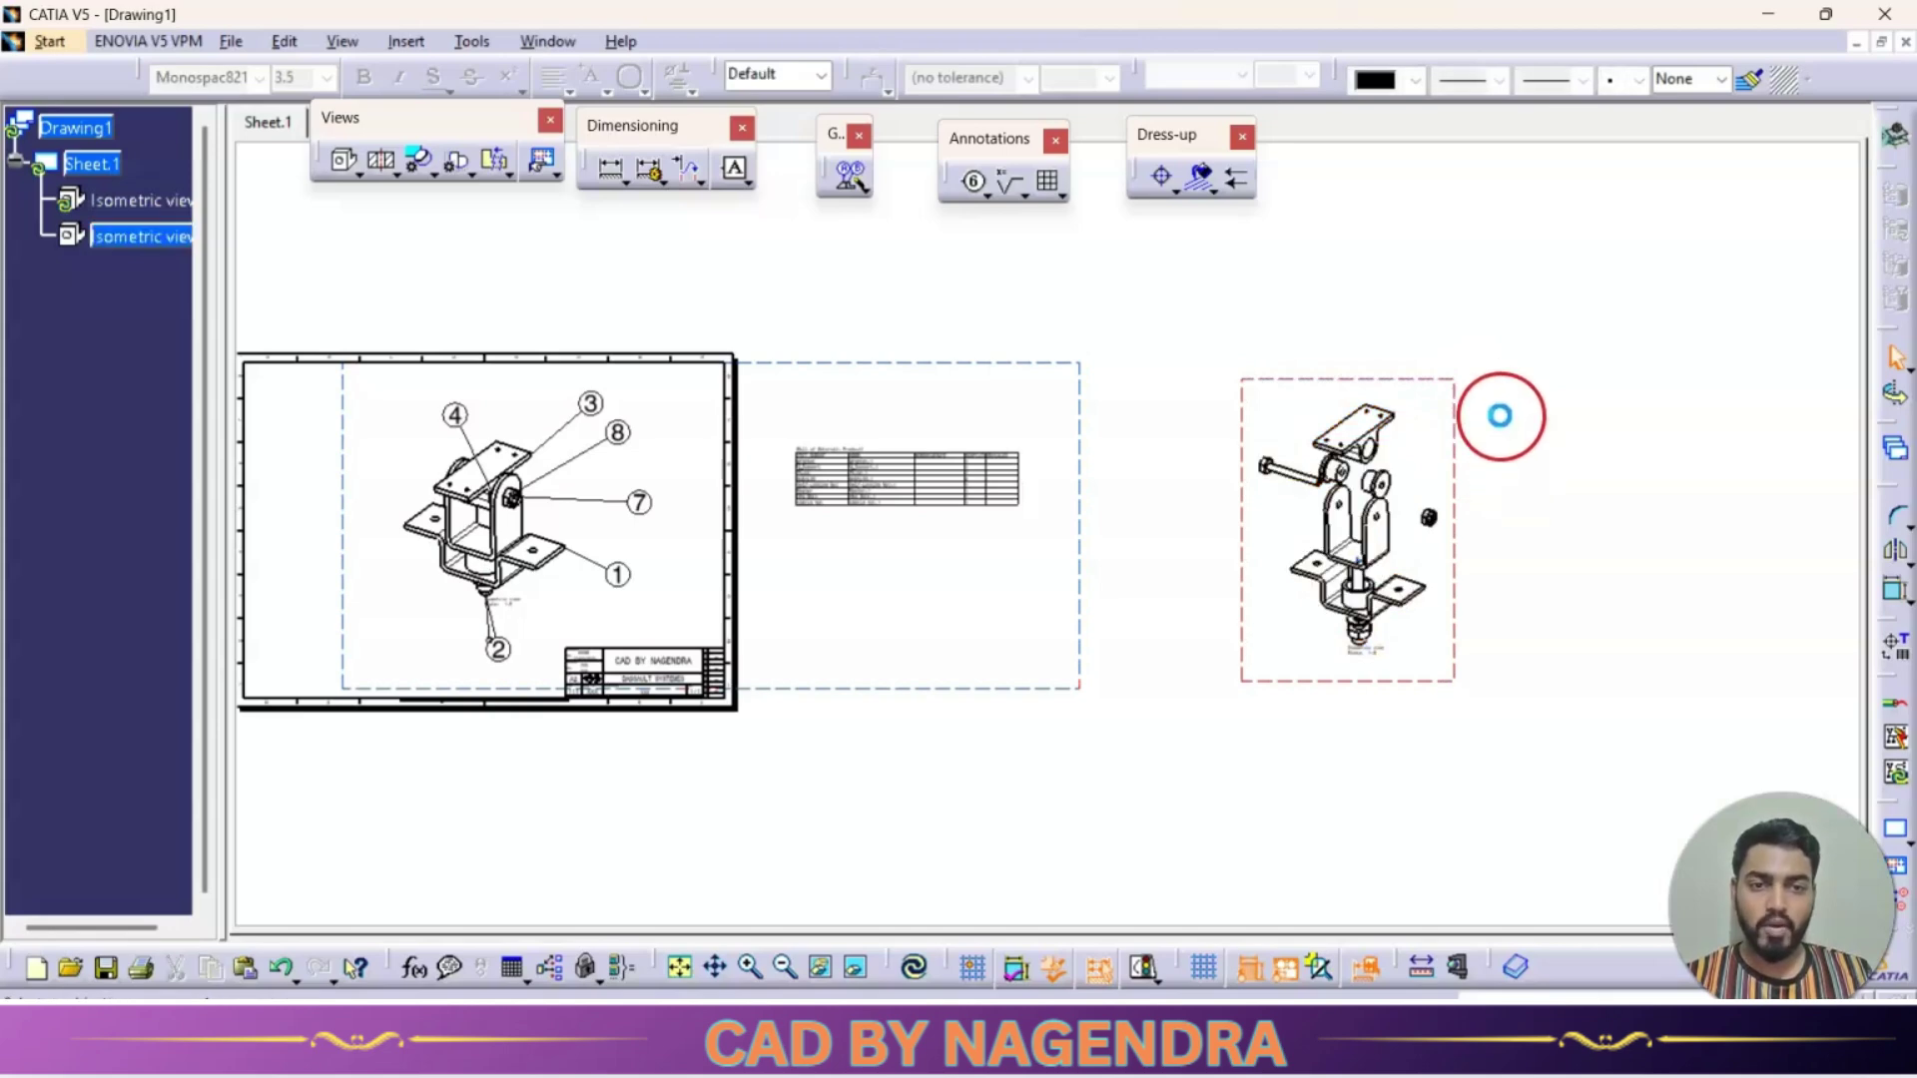
pyautogui.click(406, 40)
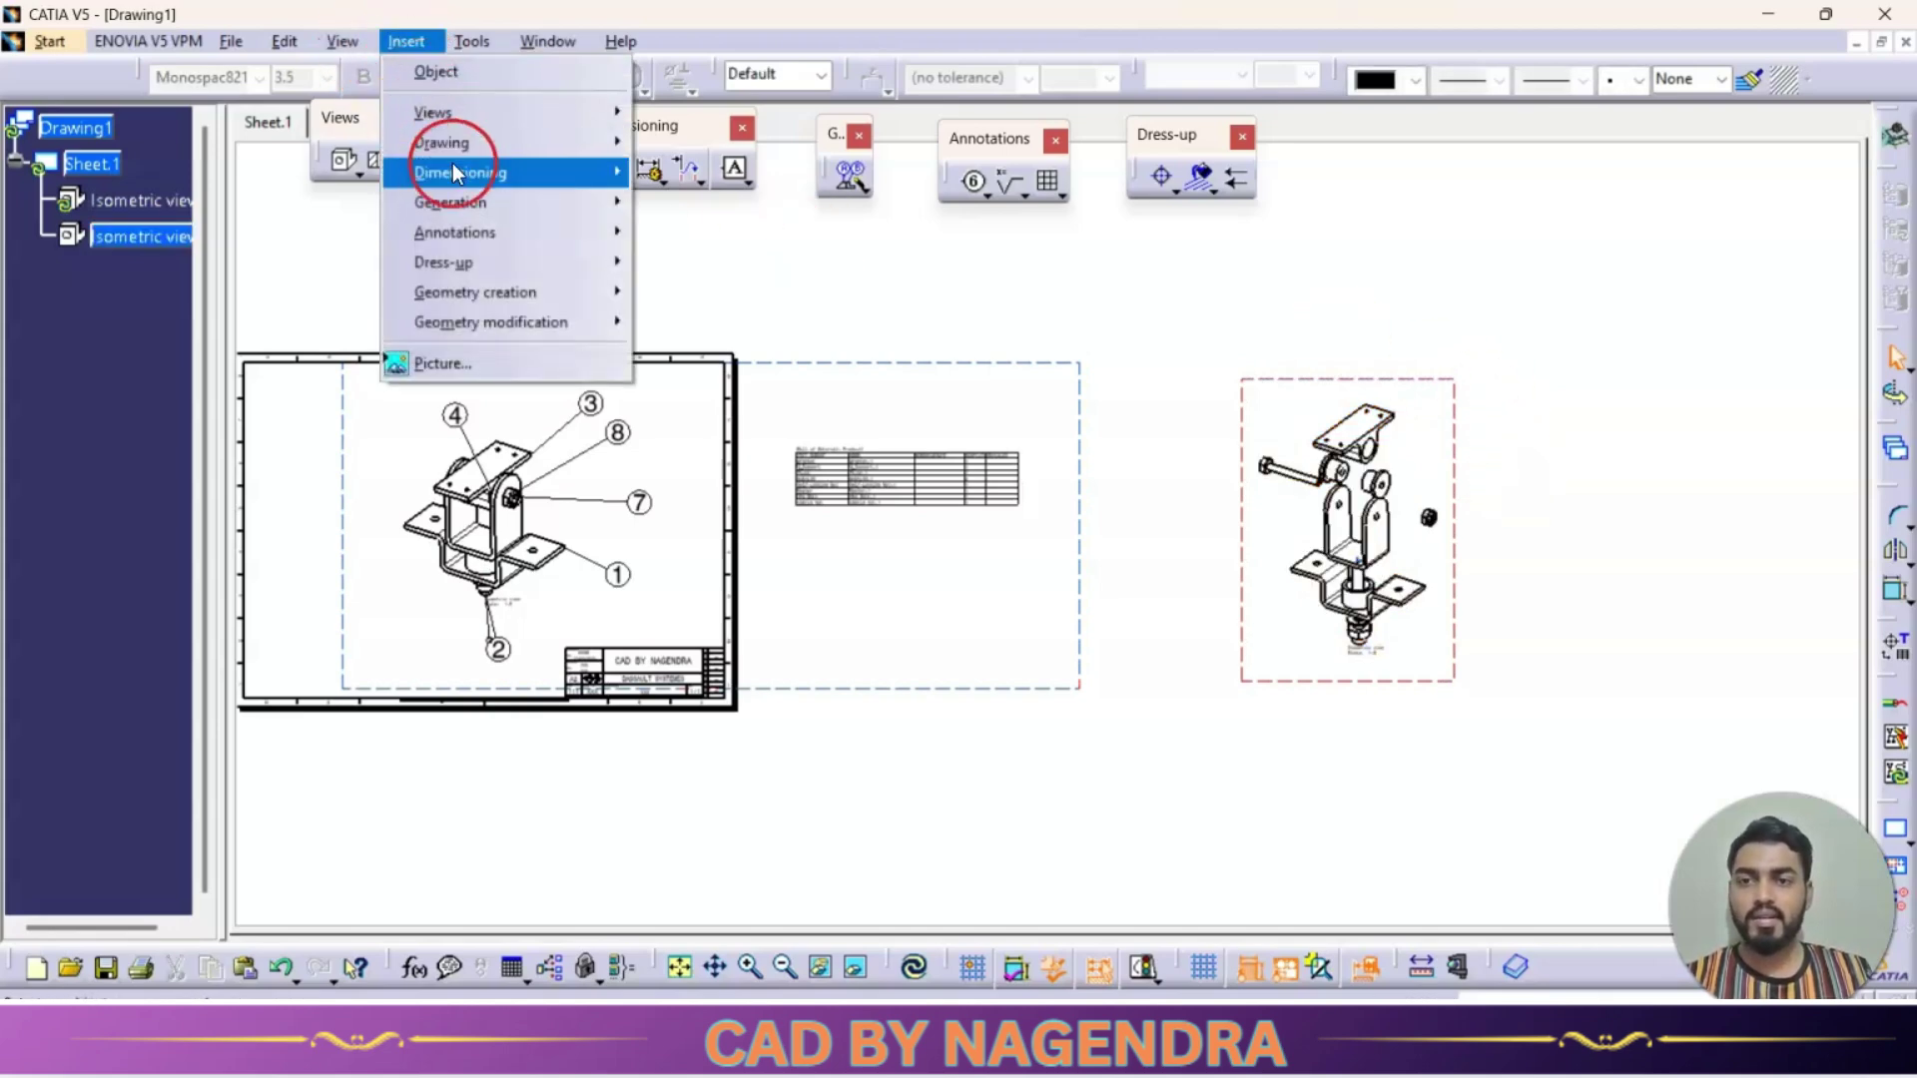
pyautogui.moveTo(491, 201)
pyautogui.click(767, 258)
# Step: Select the whole exploded view with its balloons and label, and set the text size to 14 mm
pyautogui.moveTo(1520, 596)
pyautogui.mouseDown(button='middle')
pyautogui.moveTo(1365, 543)
pyautogui.moveTo(1391, 484)
pyautogui.mouseUp(button='middle')
pyautogui.moveTo(1209, 315); pyautogui.dragTo(1243, 419, button='middle')
pyautogui.moveTo(1047, 332); pyautogui.dragTo(1460, 836)
pyautogui.click(324, 77)
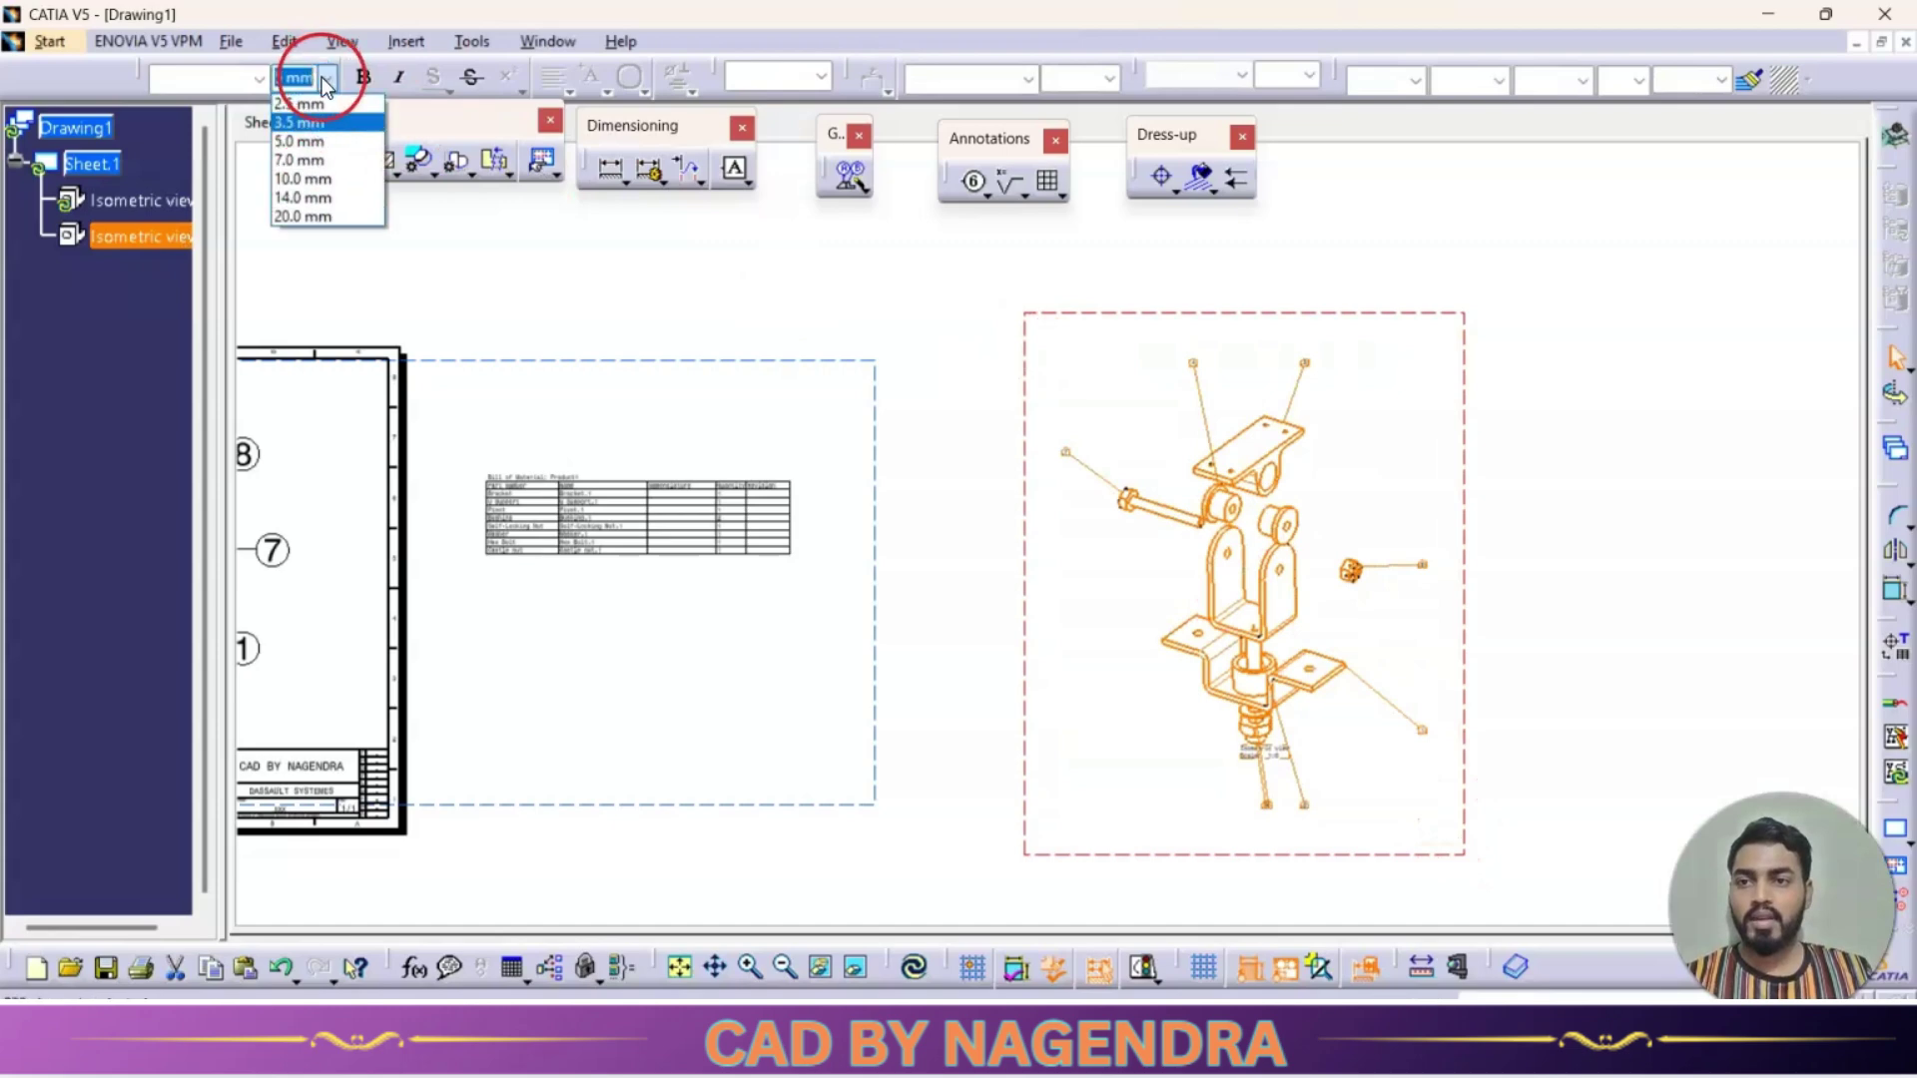
pyautogui.click(317, 198)
pyautogui.click(1568, 484)
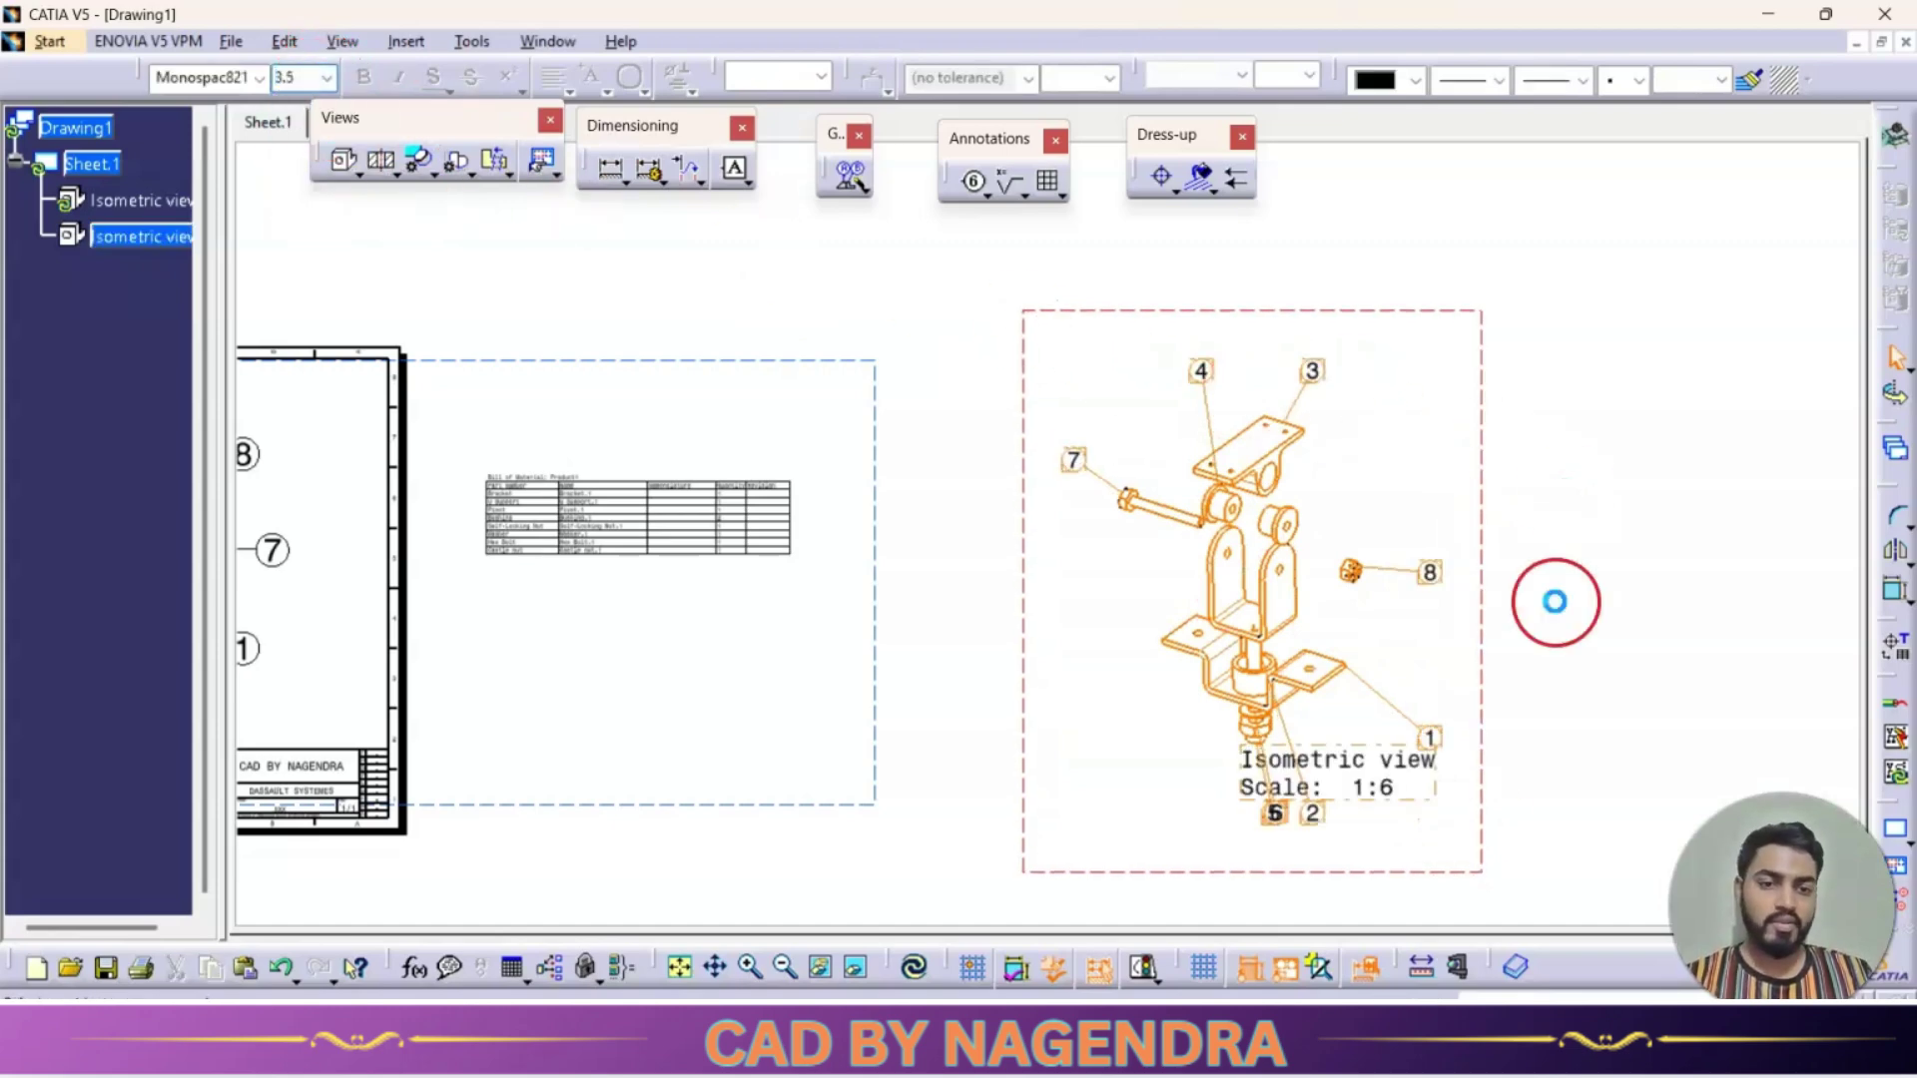
# Step: Move the exploded view's label below and left of the parts, and place balloon 6 left of the washer, clear of balloon 5
pyautogui.moveTo(1369, 744); pyautogui.dragTo(1132, 802)
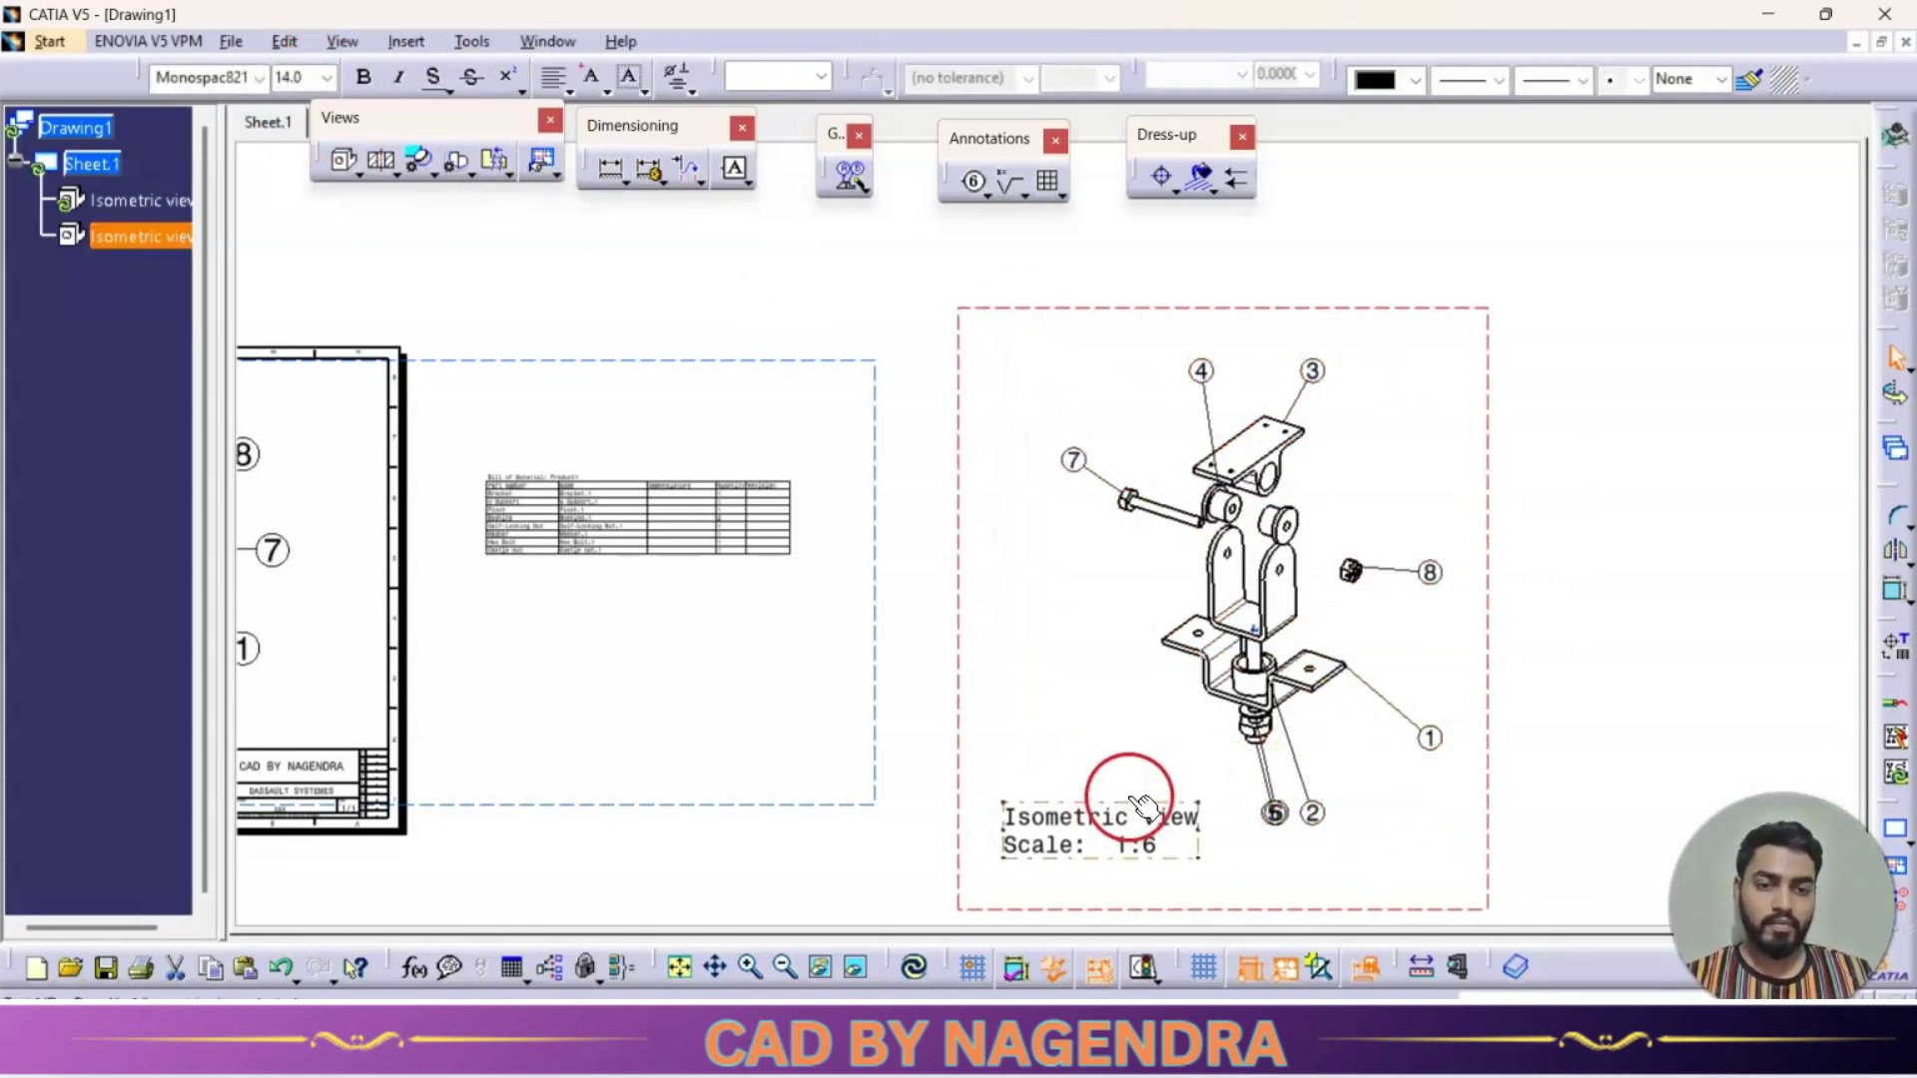
pyautogui.moveTo(1425, 745); pyautogui.dragTo(1472, 736, button='middle')
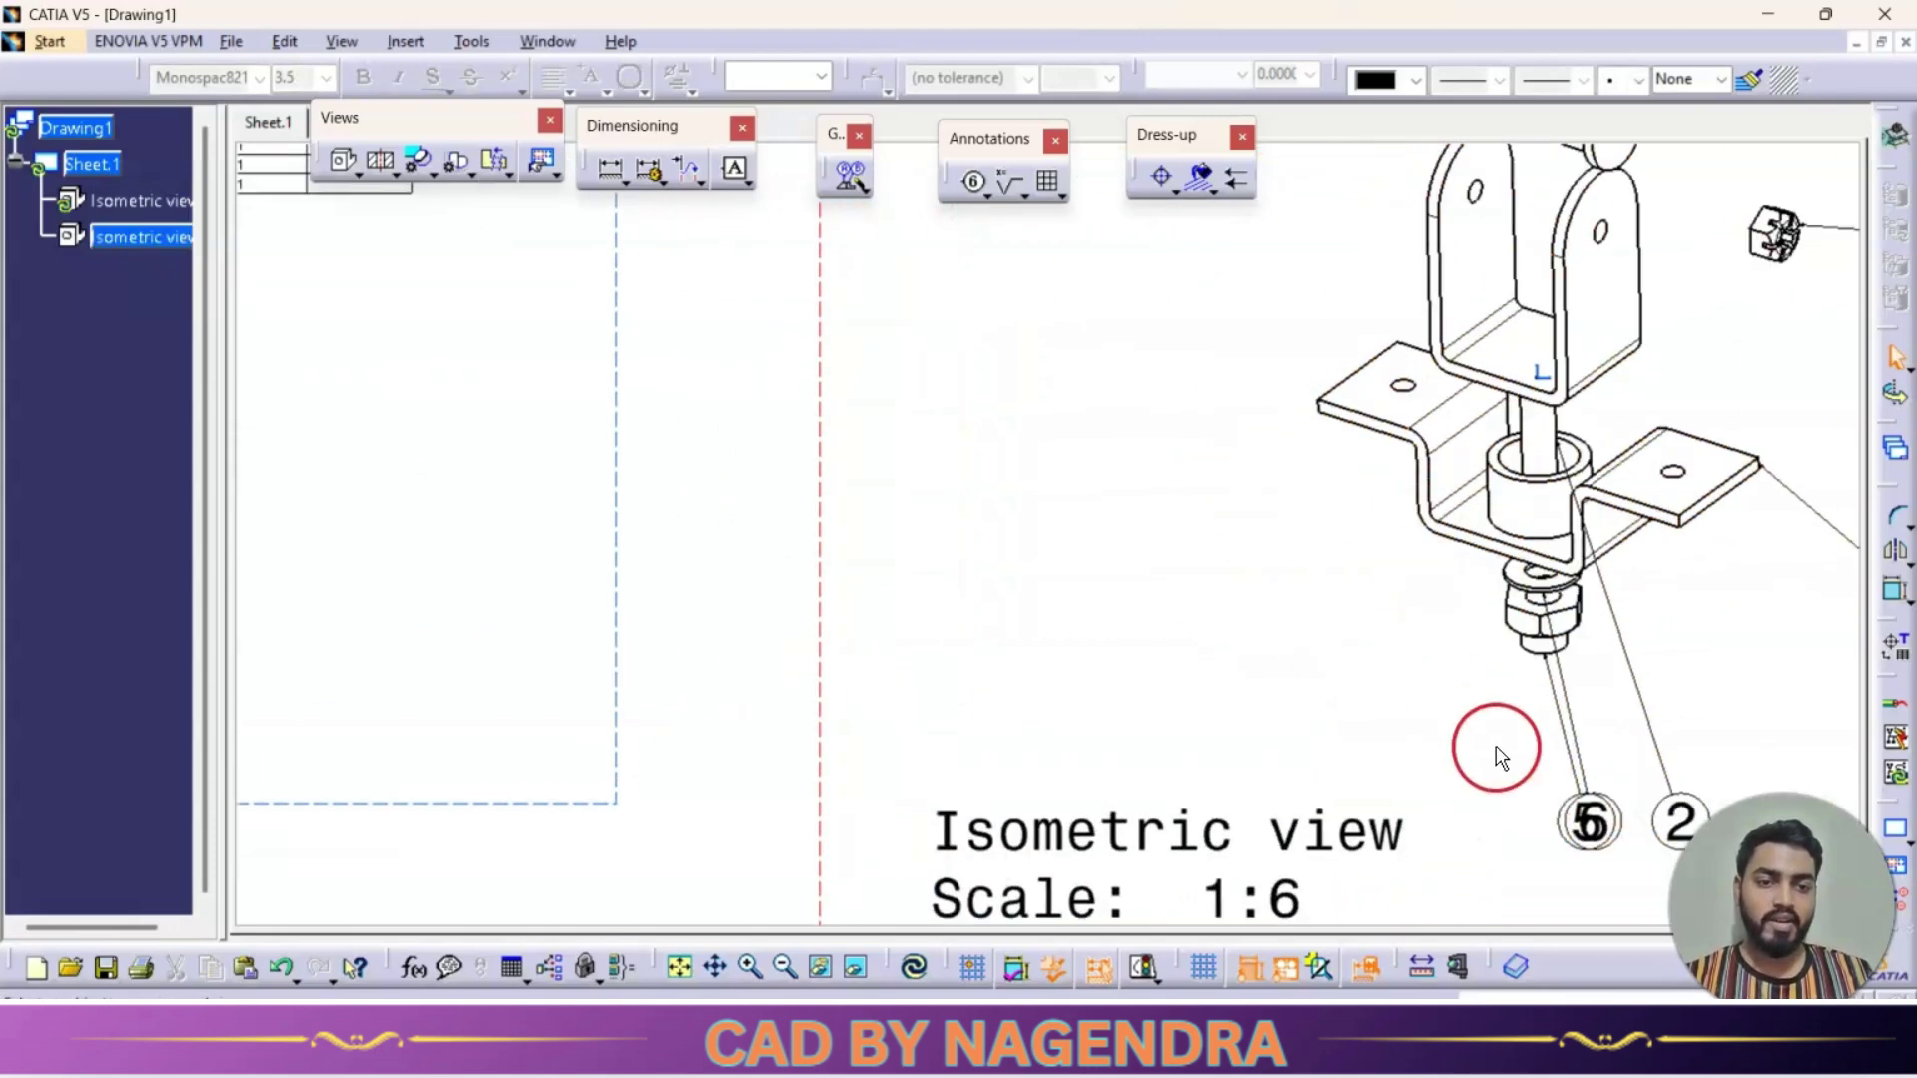
pyautogui.moveTo(1588, 817); pyautogui.dragTo(1260, 614)
pyautogui.click(1034, 587)
pyautogui.moveTo(945, 440)
pyautogui.mouseDown(button='middle')
pyautogui.moveTo(932, 569)
pyautogui.moveTo(1254, 513)
pyautogui.moveTo(1088, 531)
pyautogui.mouseUp(button='middle')
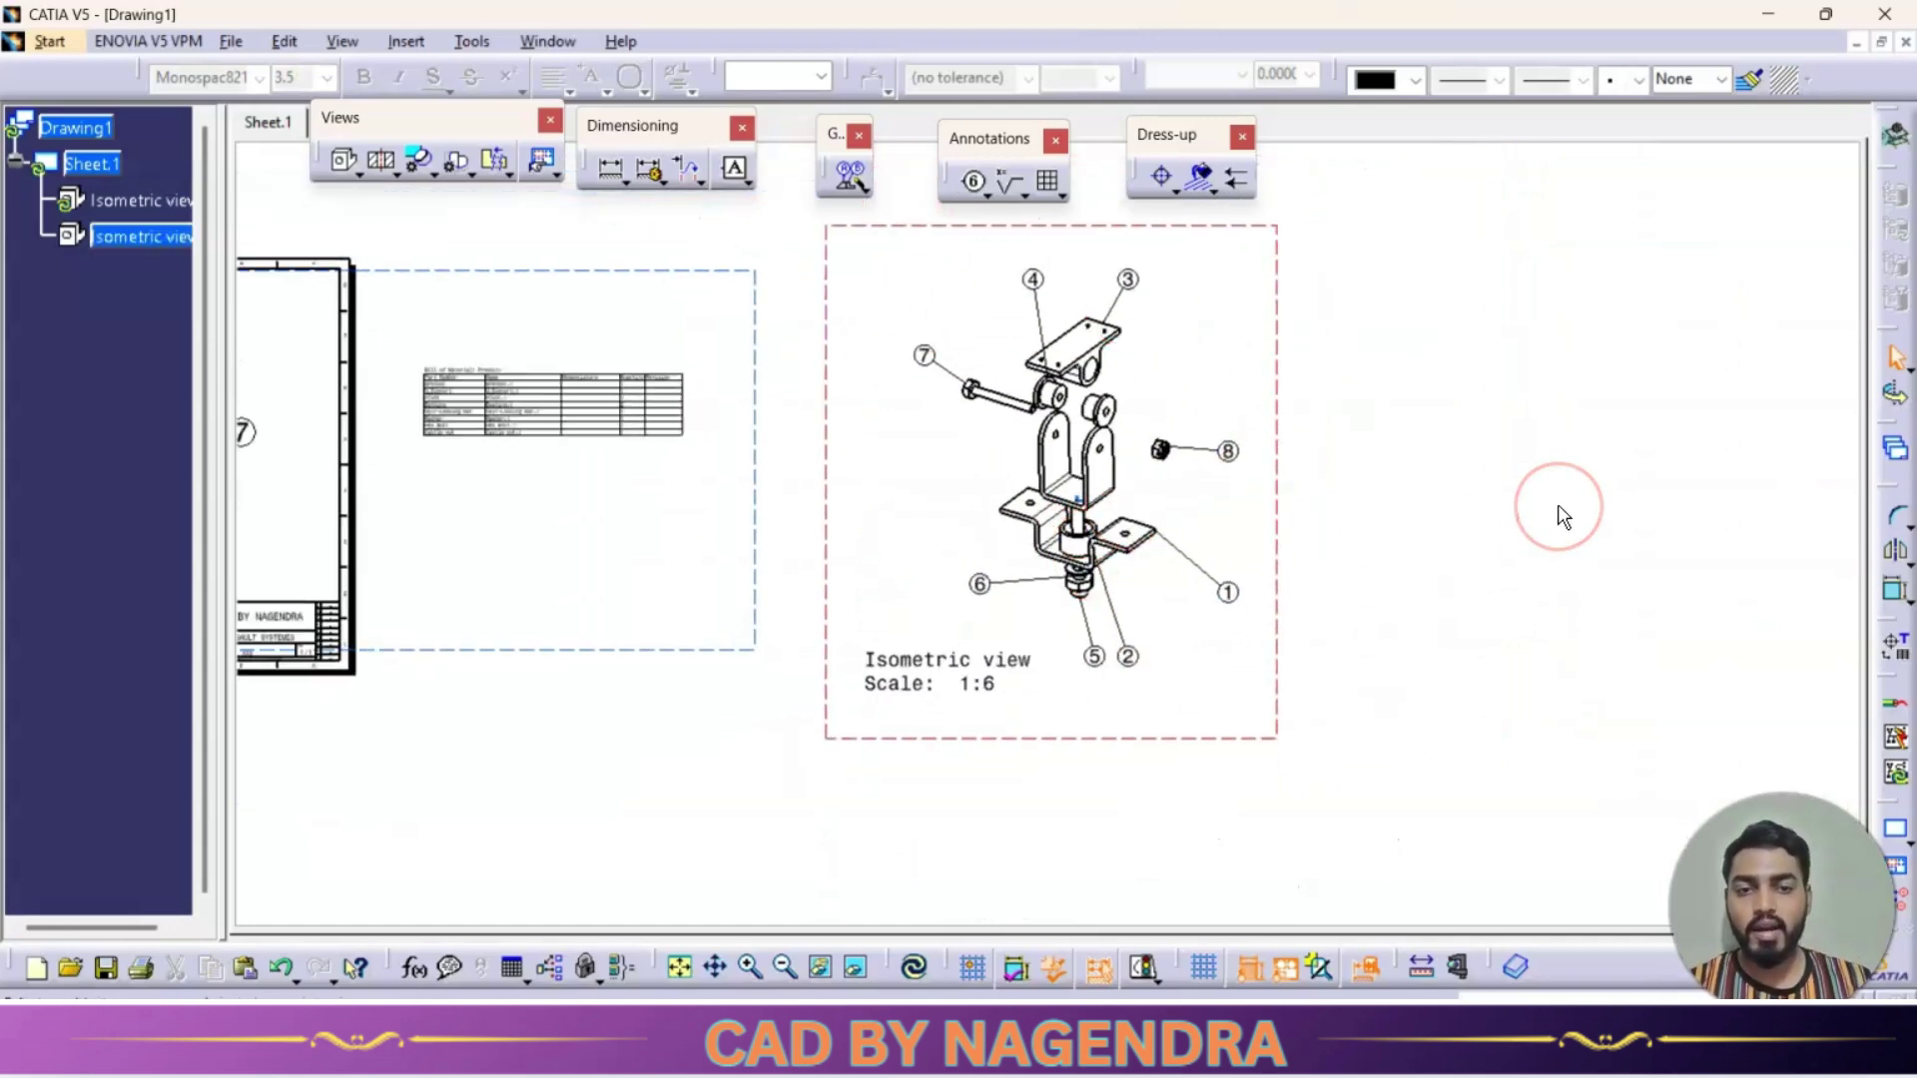